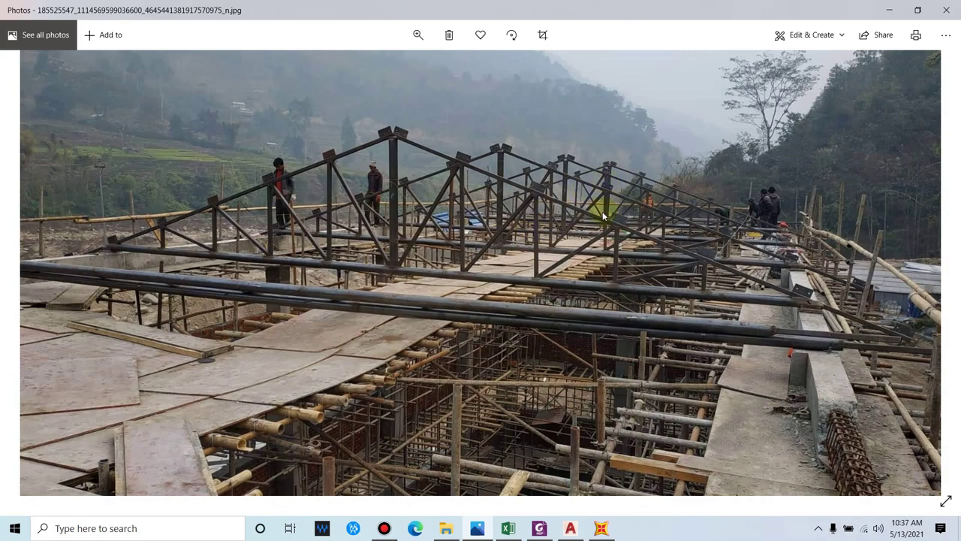
- Look through the reference photos of the steel roof trusses
key(Right)
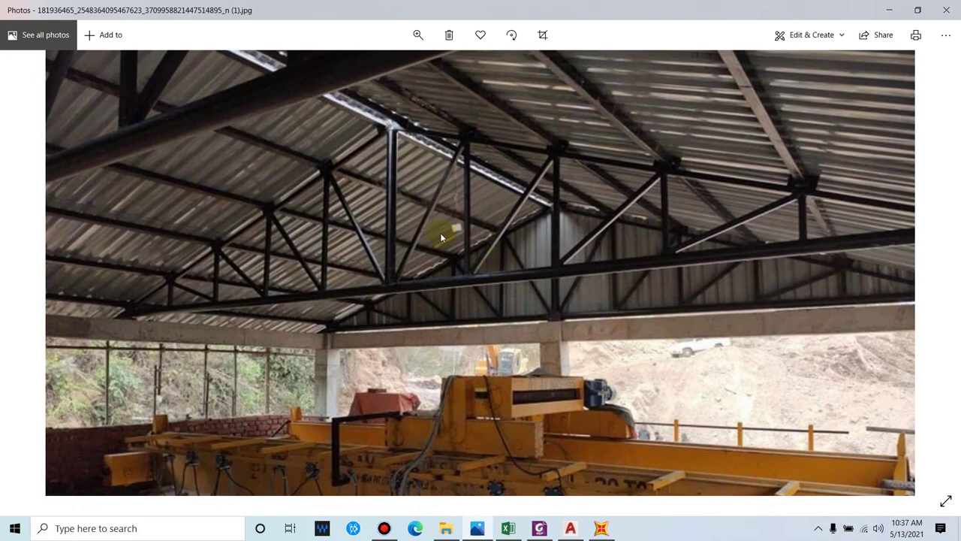
scroll(556, 252, down, 3)
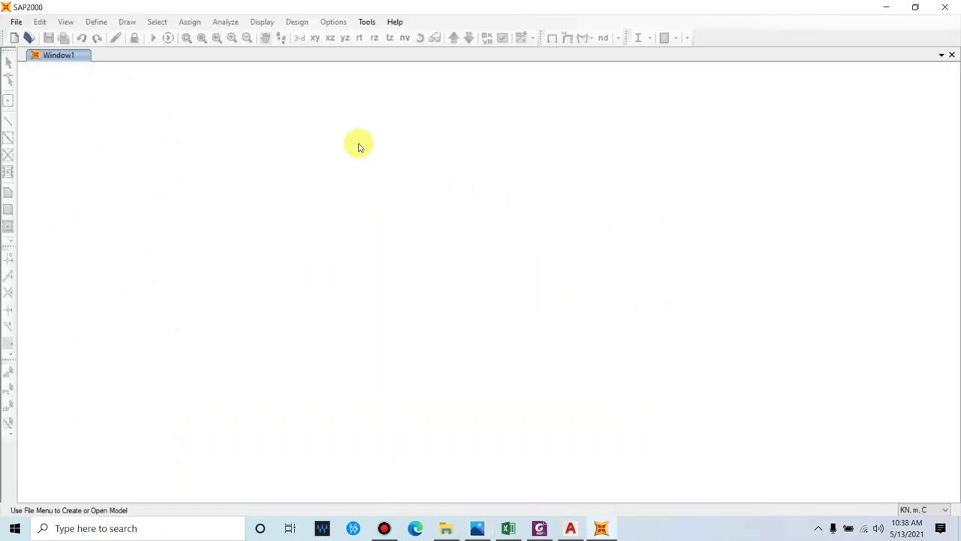
- Switch to SAP2000 and start a new Grid Only model initialized with KN, m, C units
click(16, 23)
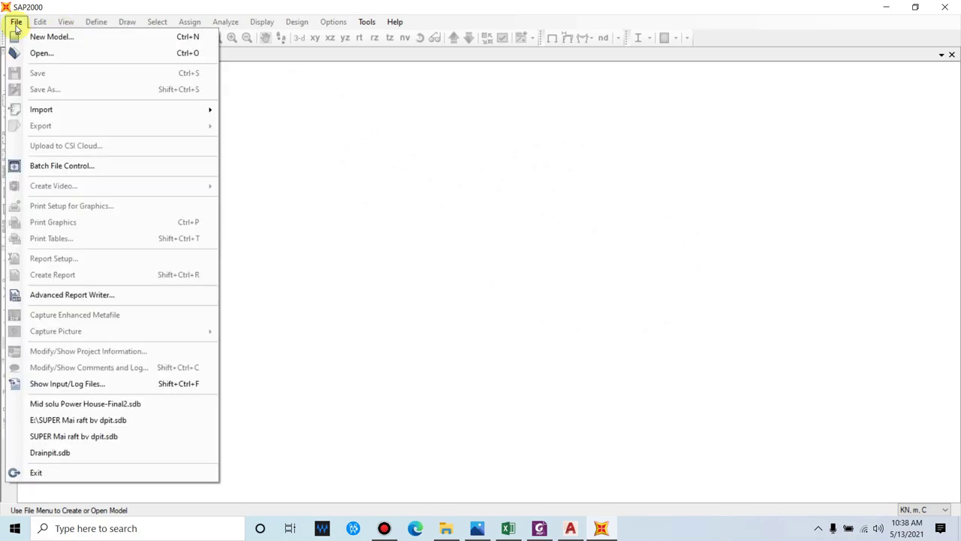
click(38, 37)
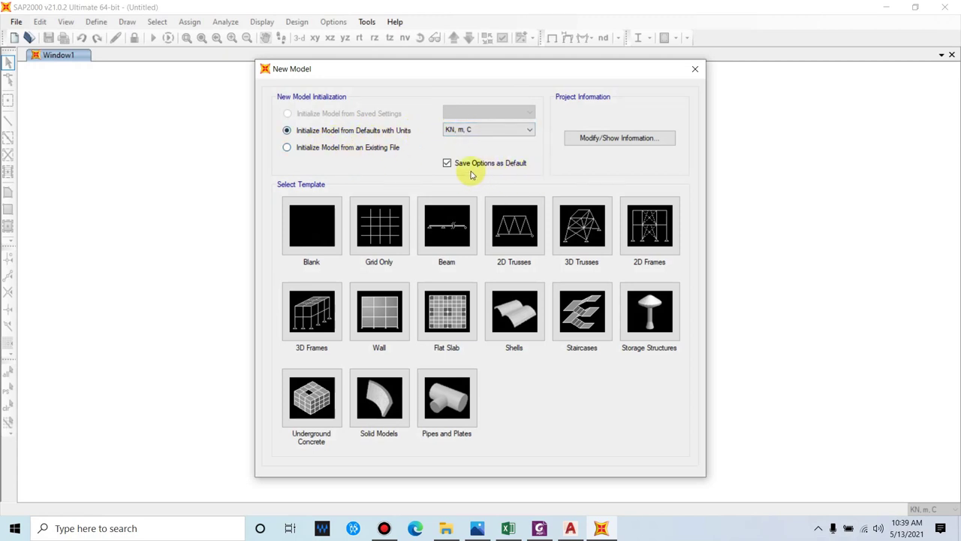
click(380, 231)
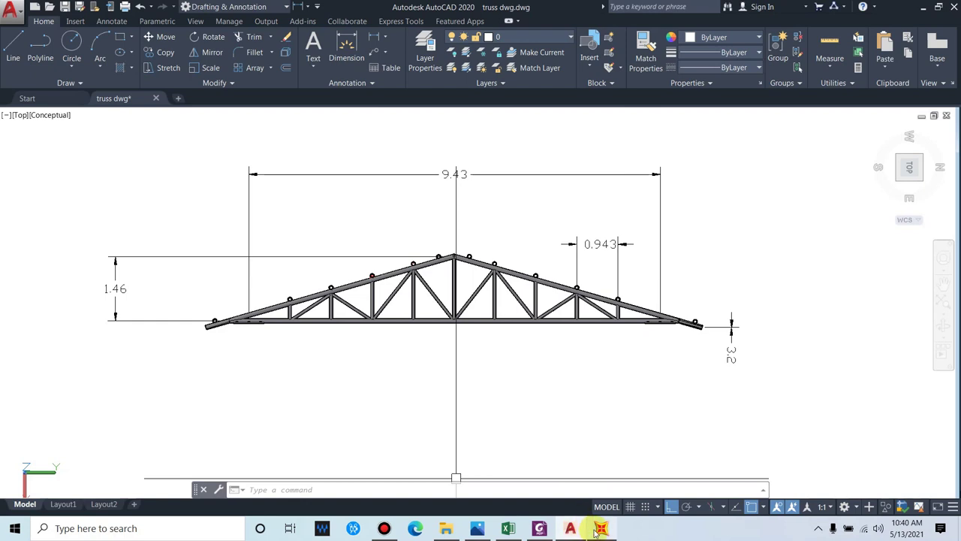
- Set the number of grid lines to 13 in X and 7 in Y, checking the roof layout in AutoCAD
click(600, 529)
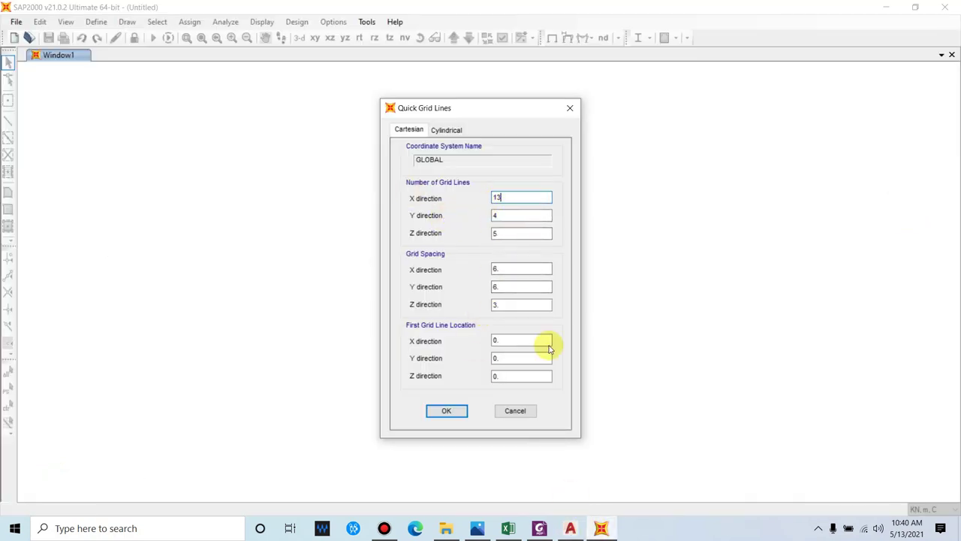
click(571, 529)
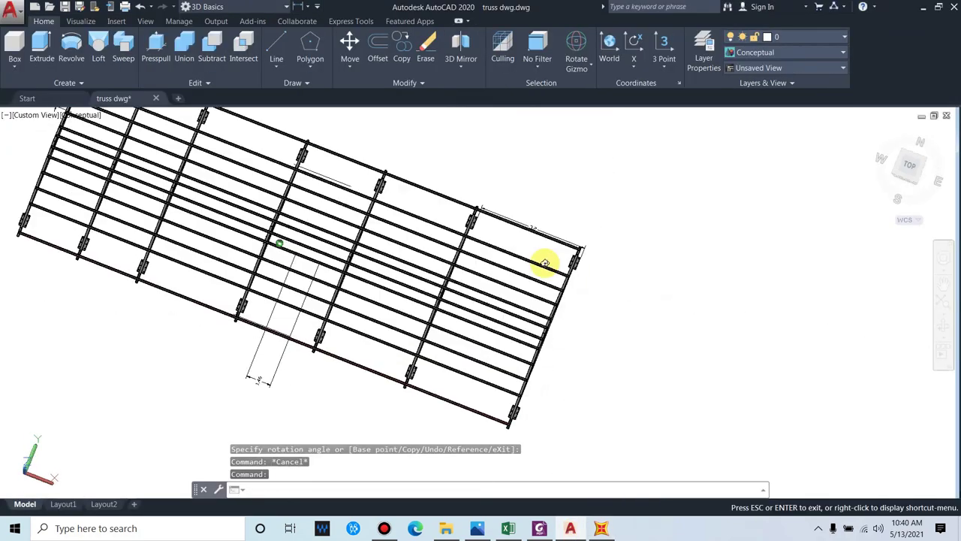
scroll(393, 193, up, 4)
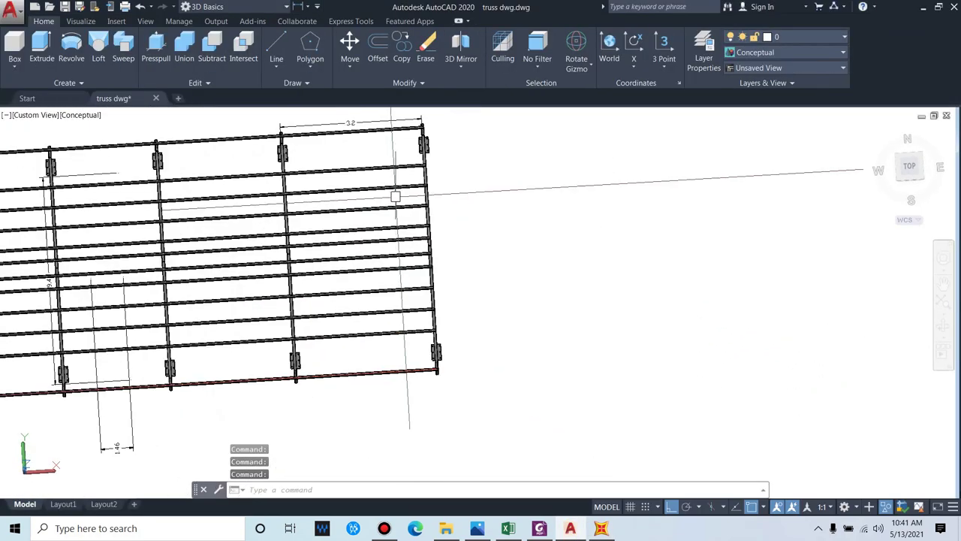
shift+middle_drag(500, 330, 352, 278)
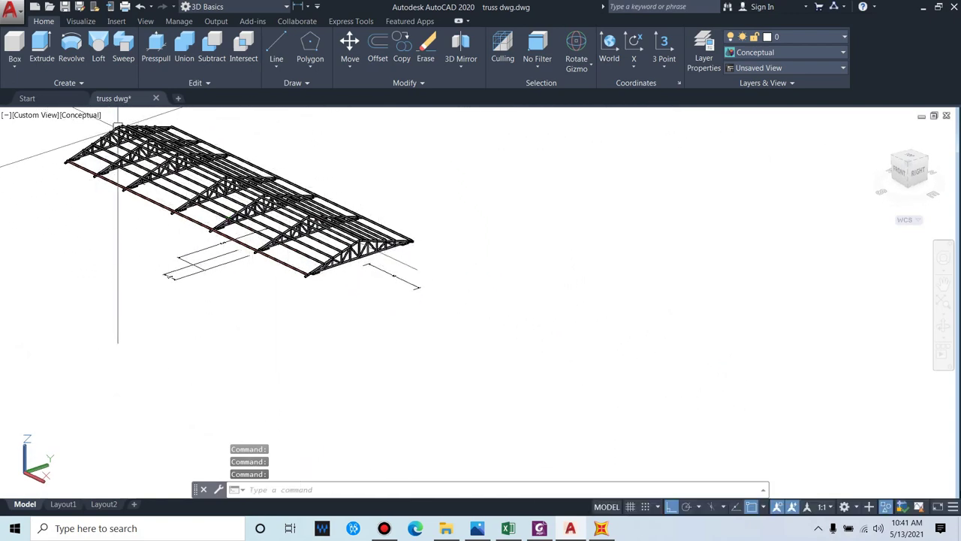
click(922, 6)
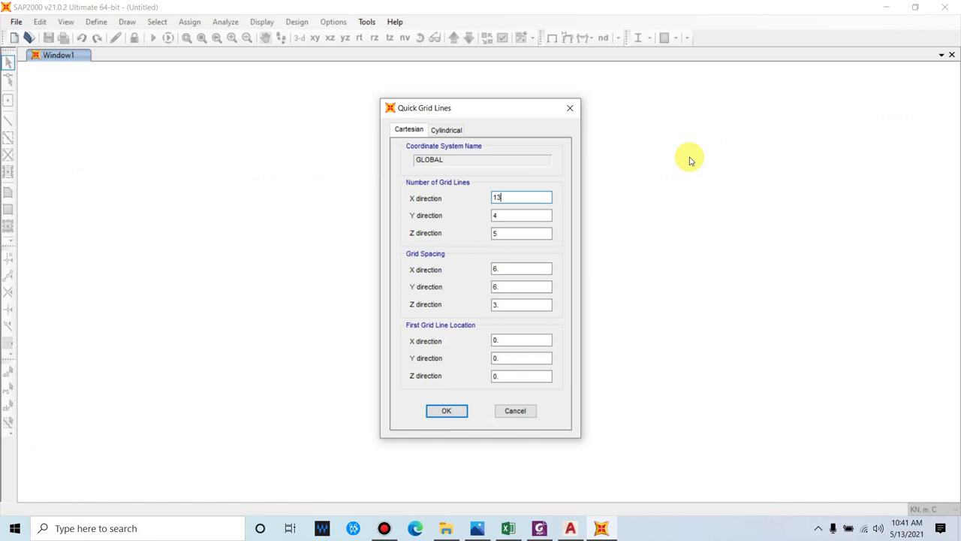
double_click(522, 214)
text(7)
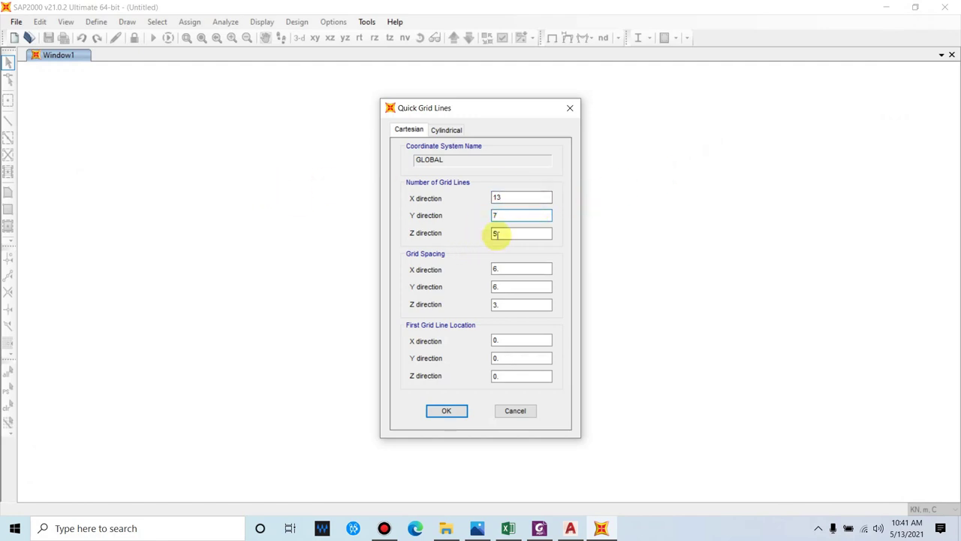
- Inspect the end truss in the AutoCAD drawing and set the number of Z grid lines to 3 in SAP2000
double_click(513, 233)
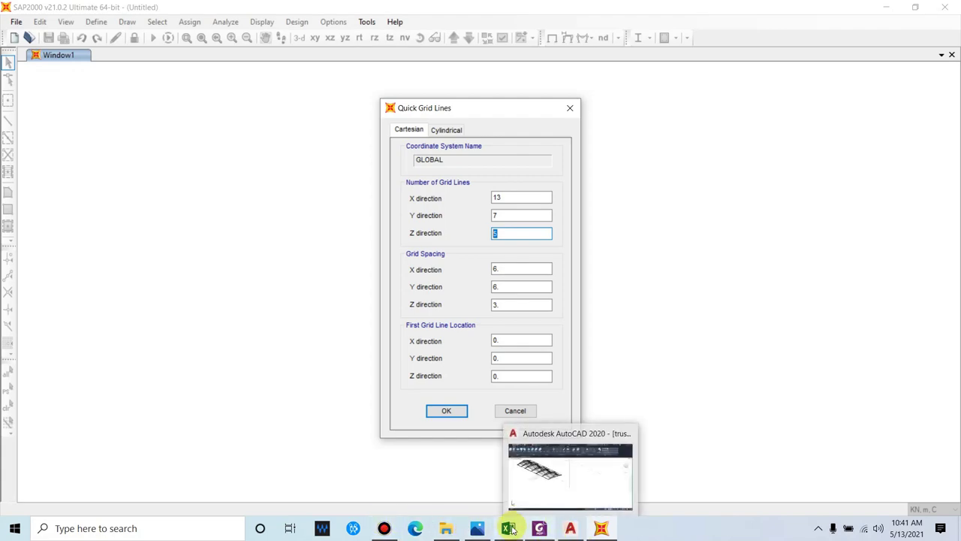
click(571, 528)
scroll(299, 275, up, 6)
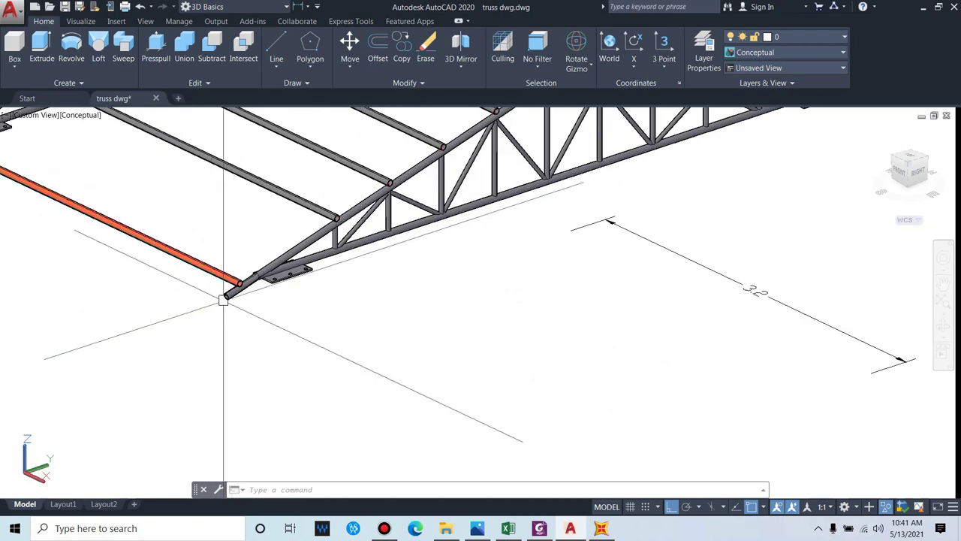
scroll(504, 226, down, 4)
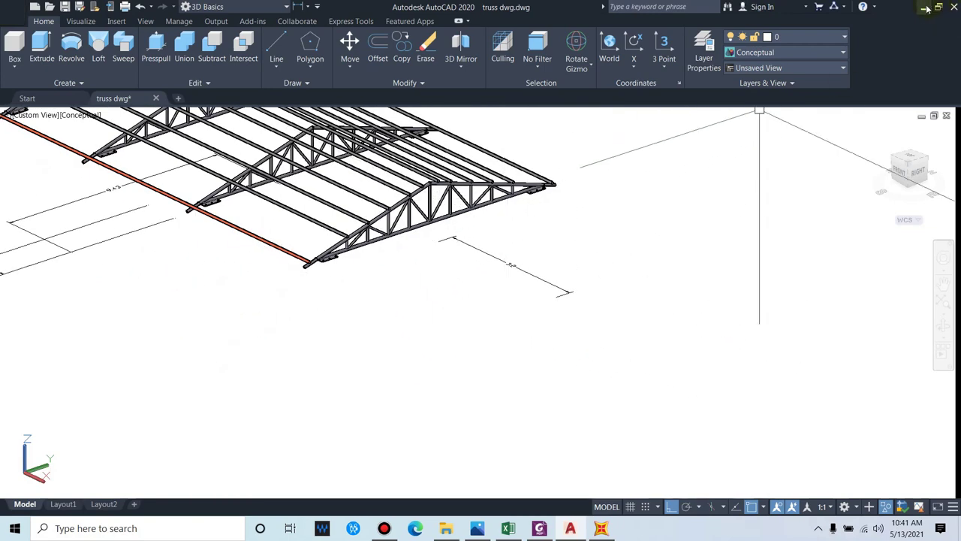
key(alt+Tab)
double_click(511, 235)
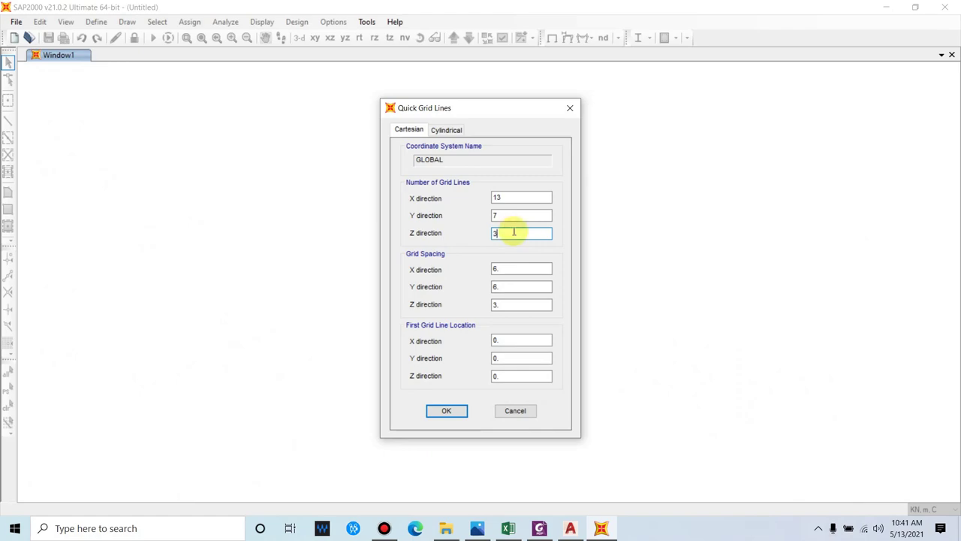
- Switch to AutoCAD and undo the view changes back to the dimensioned truss elevation to examine the panel spacing
double_click(505, 271)
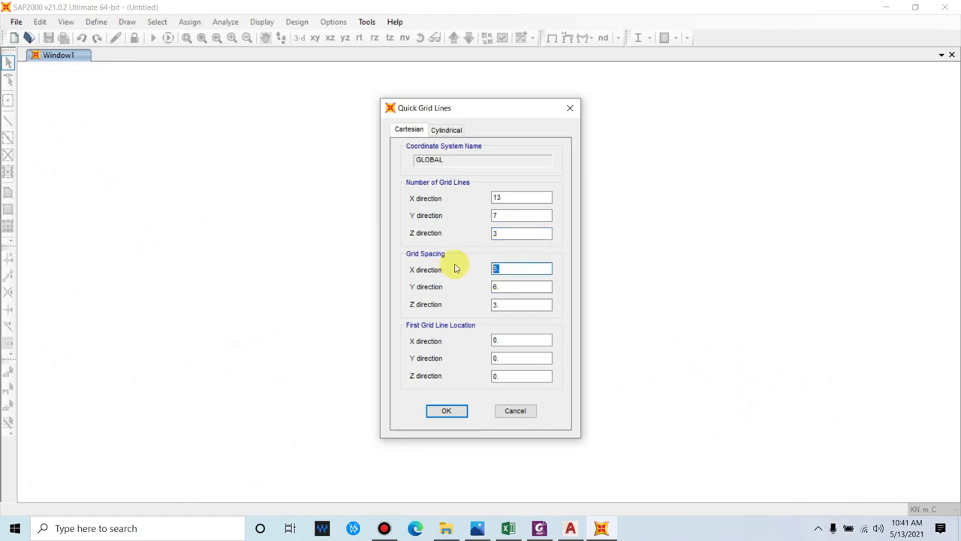
click(569, 528)
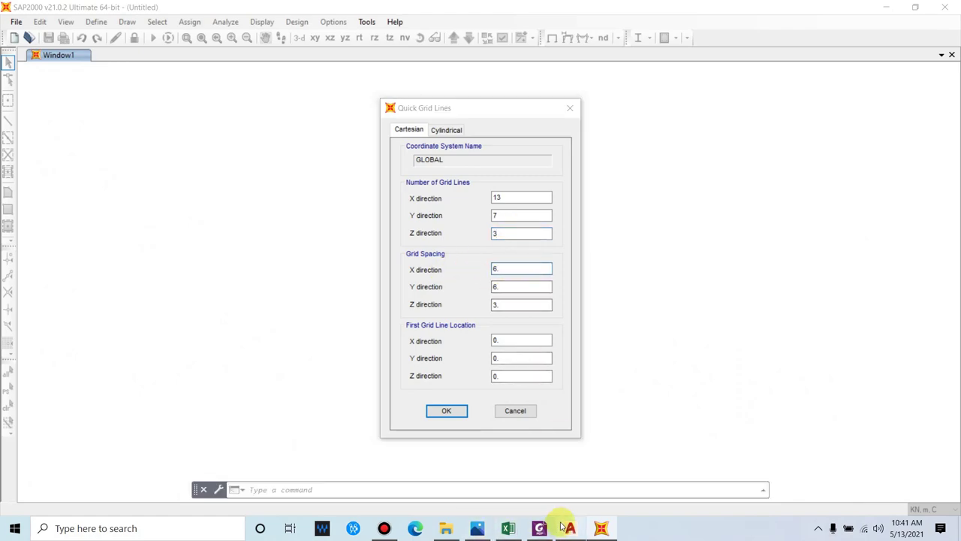
key(ctrl+z)
key(ctrl+z)
key(ctrl+z)
key(ctrl+z)
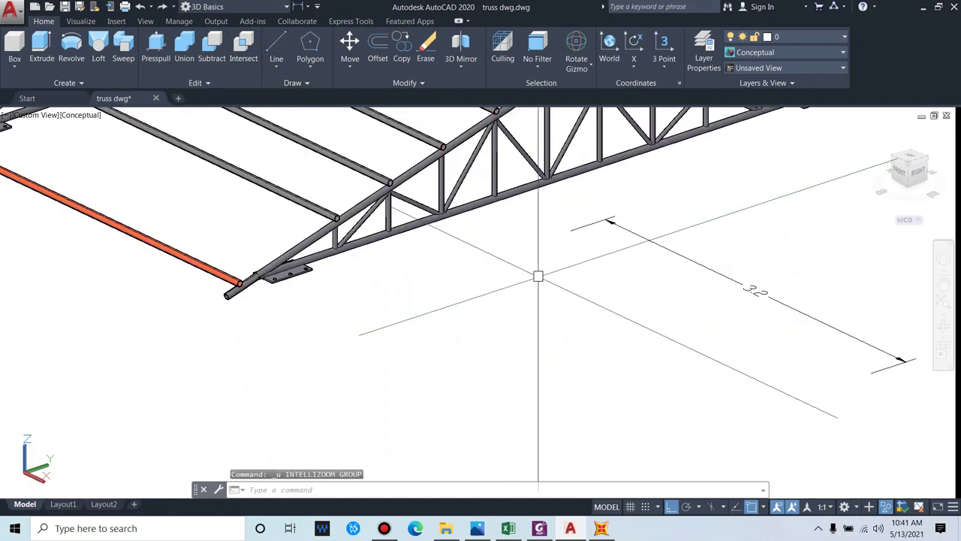
key(ctrl+z)
key(ctrl+z)
key(ctrl+z)
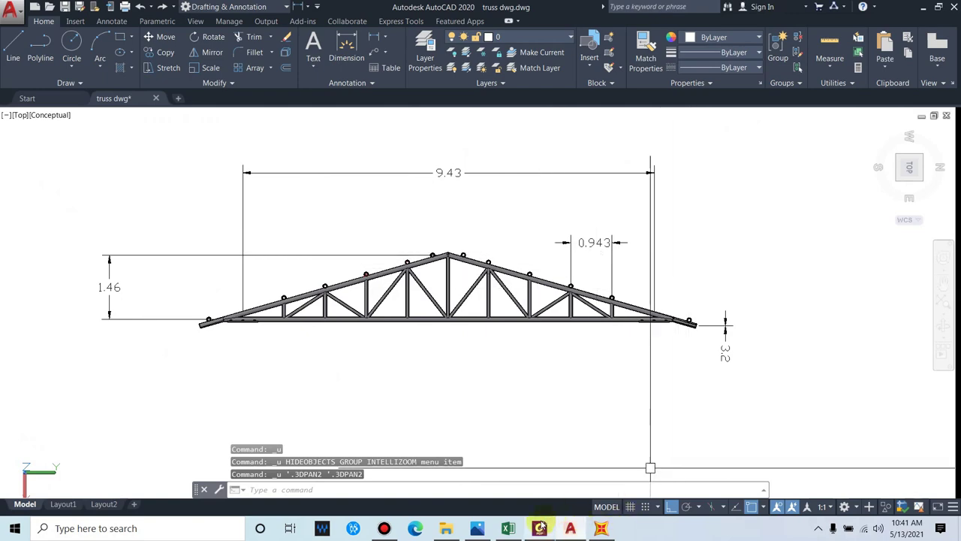
- Return to SAP2000, set the grid spacing to 0.943 m in X, 3.2 m in Y and 1.46 m in Z, and create the grid
click(509, 529)
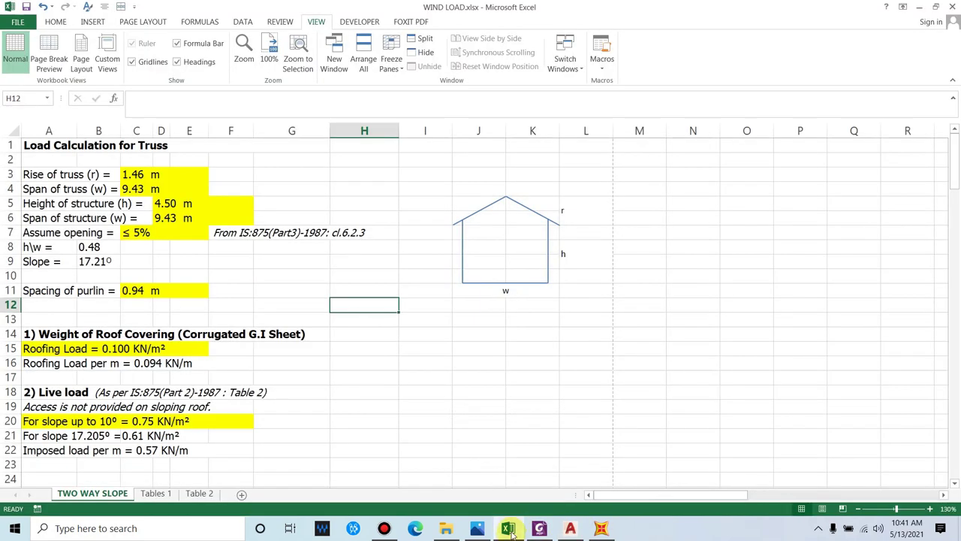
click(570, 528)
click(602, 528)
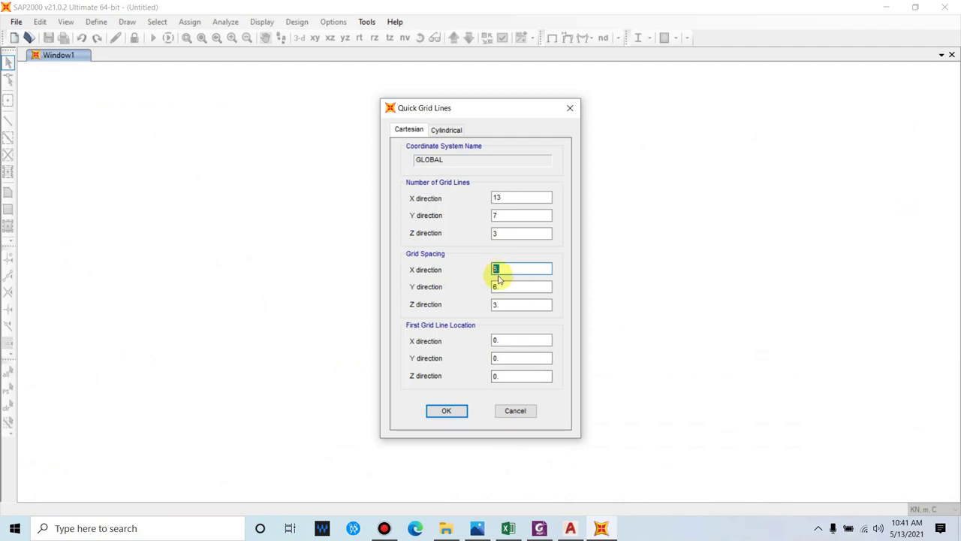
text(3)
click(517, 286)
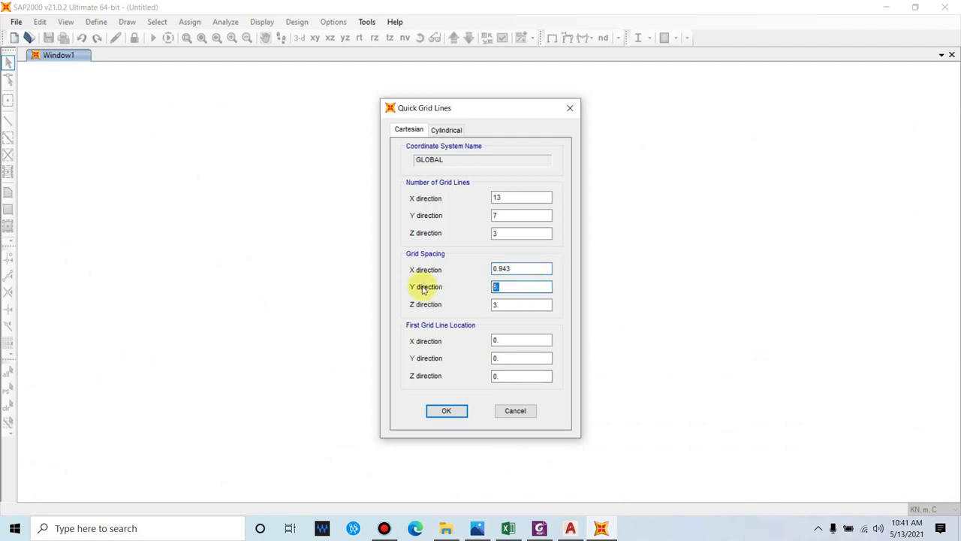
text(3.2)
click(518, 305)
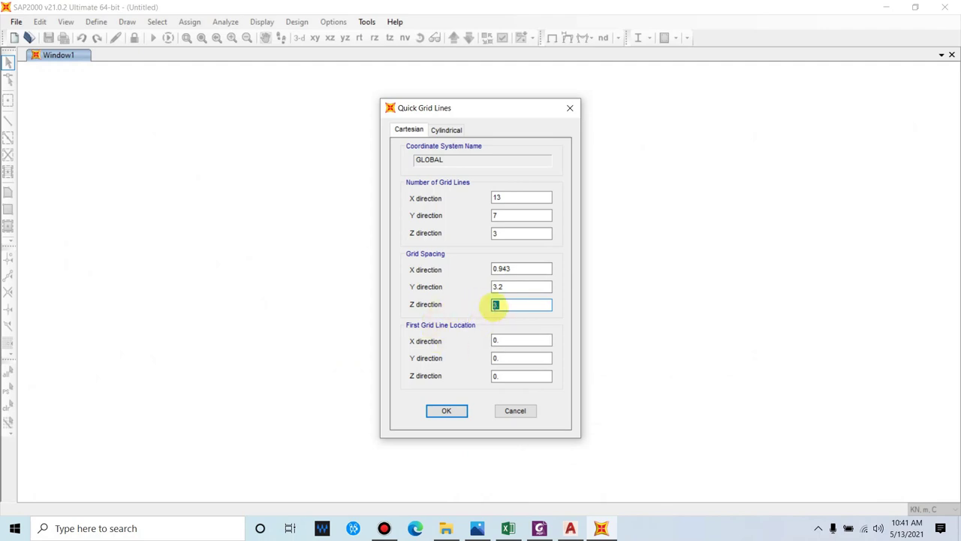
text(1.46)
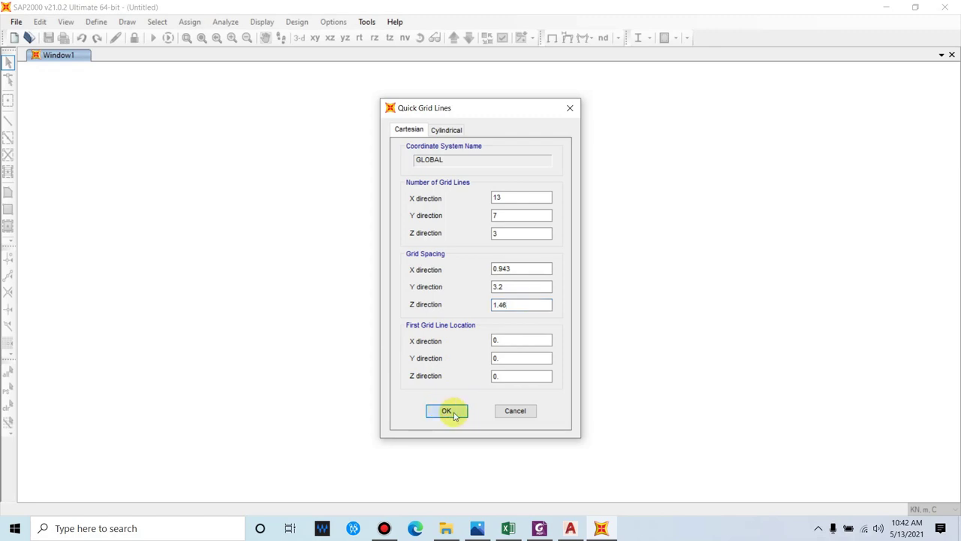
click(449, 412)
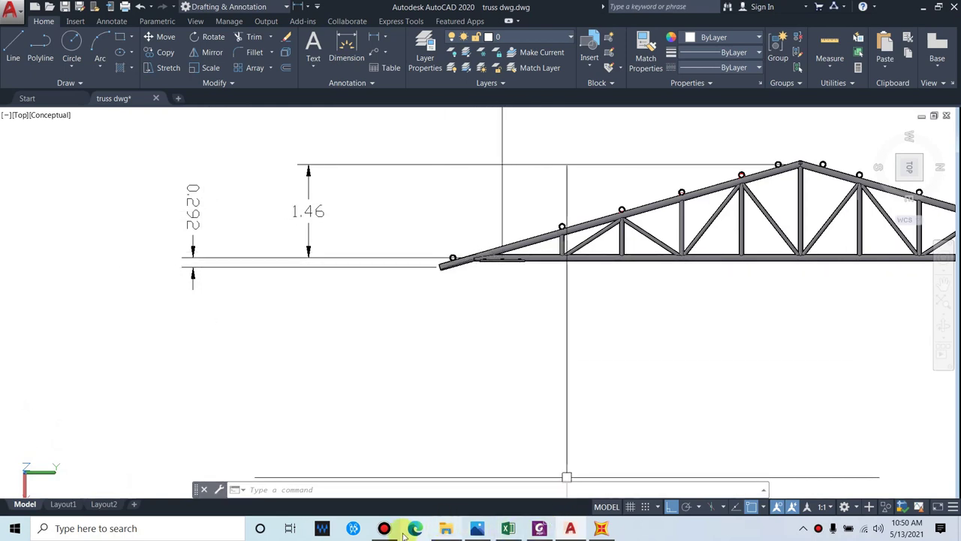
- Modify the GLOBAL grid system in SAP2000, setting the third Z grid ordinate to 0.292 m, and apply the change
click(601, 528)
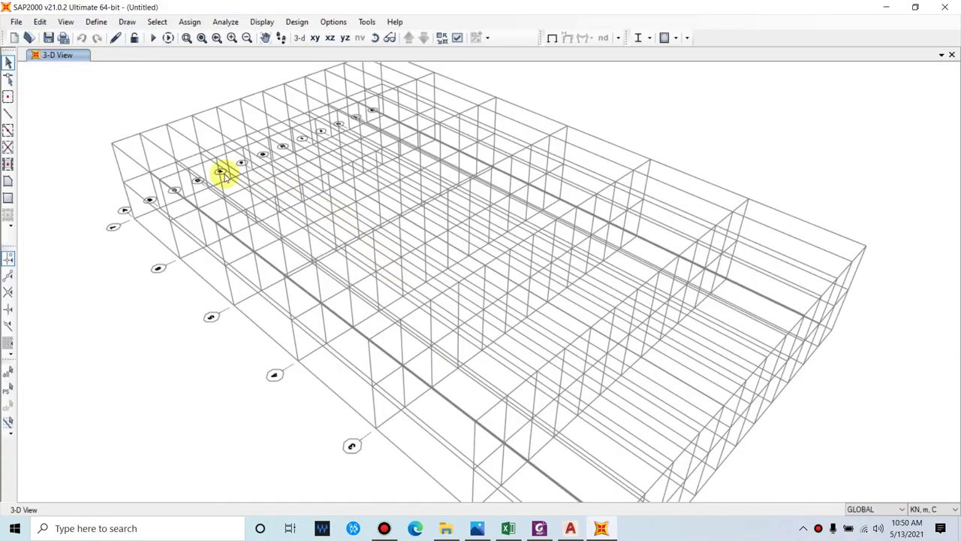
right_click(154, 125)
click(185, 125)
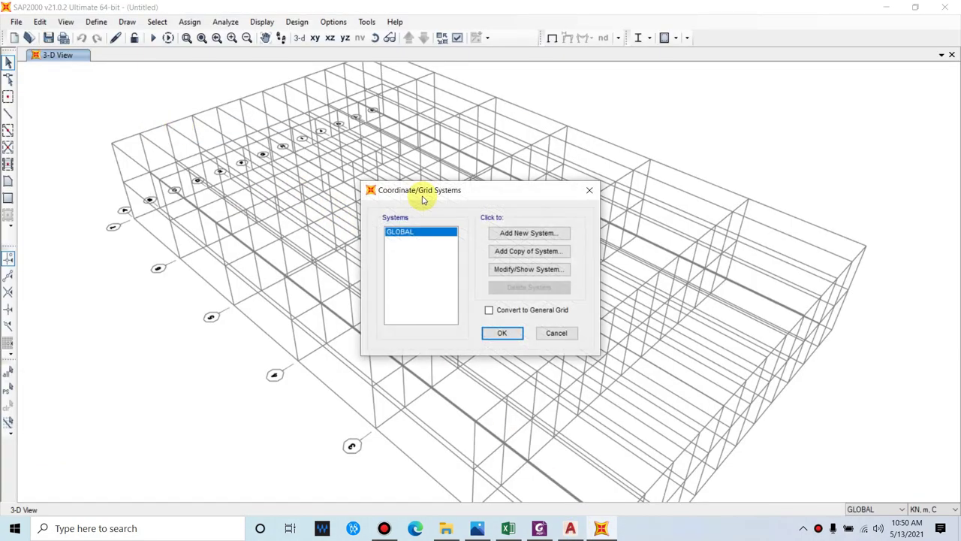
click(502, 269)
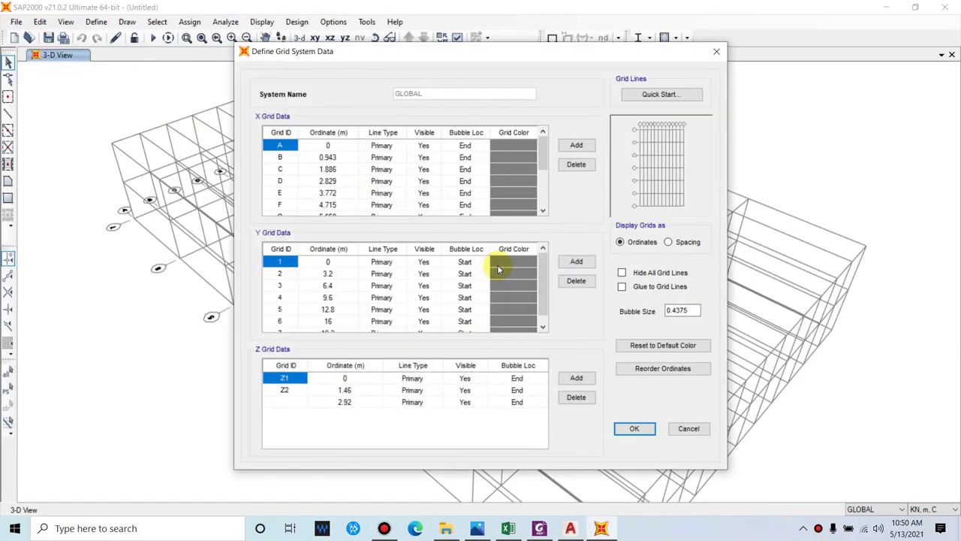
click(342, 392)
click(347, 402)
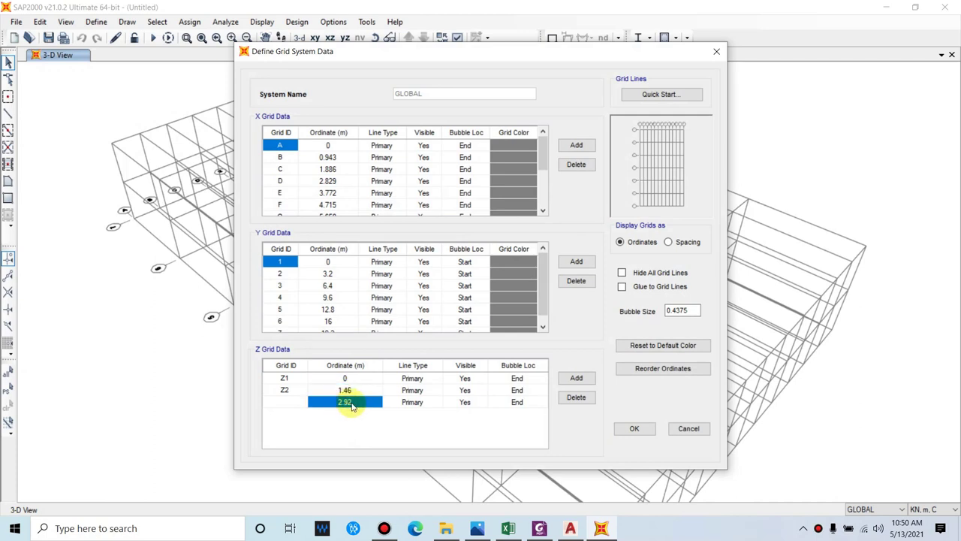
click(355, 401)
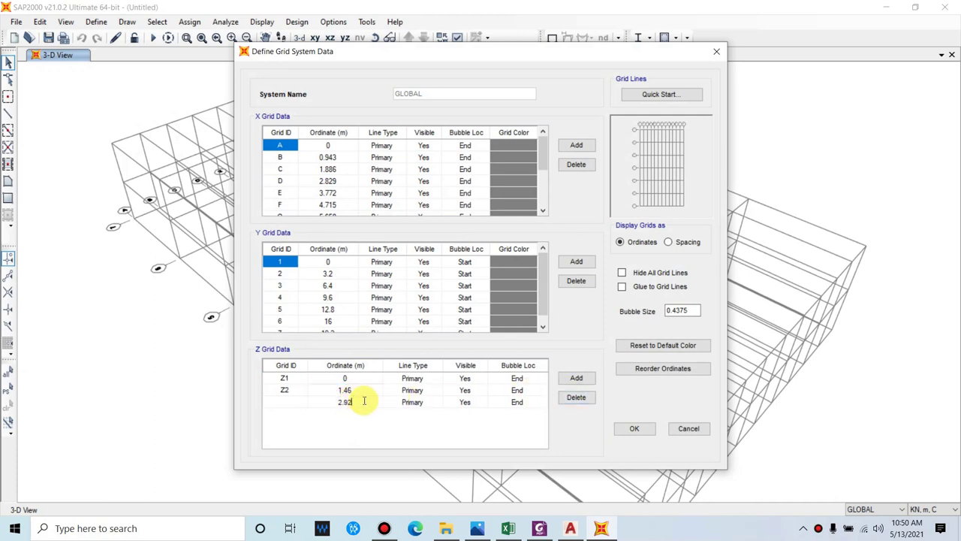
text(0)
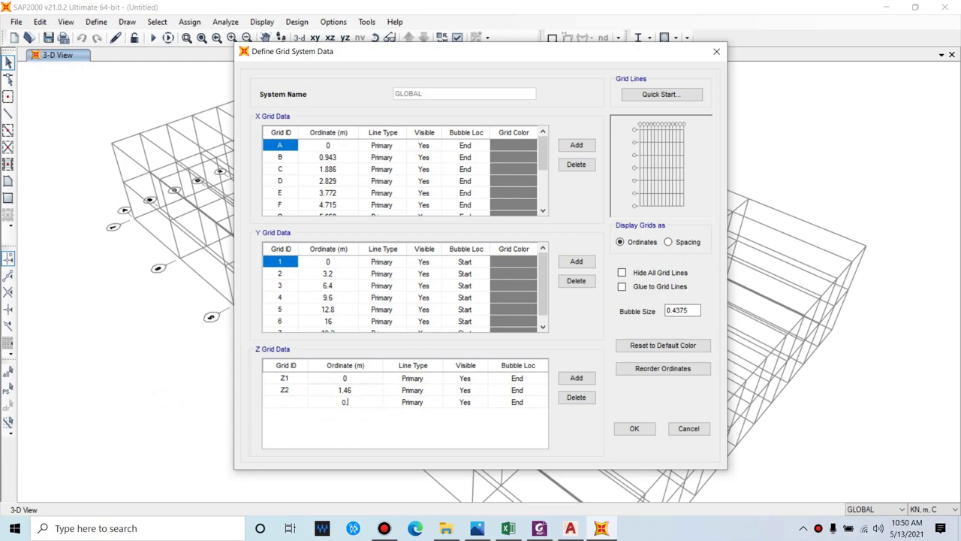
click(316, 407)
click(339, 403)
click(332, 403)
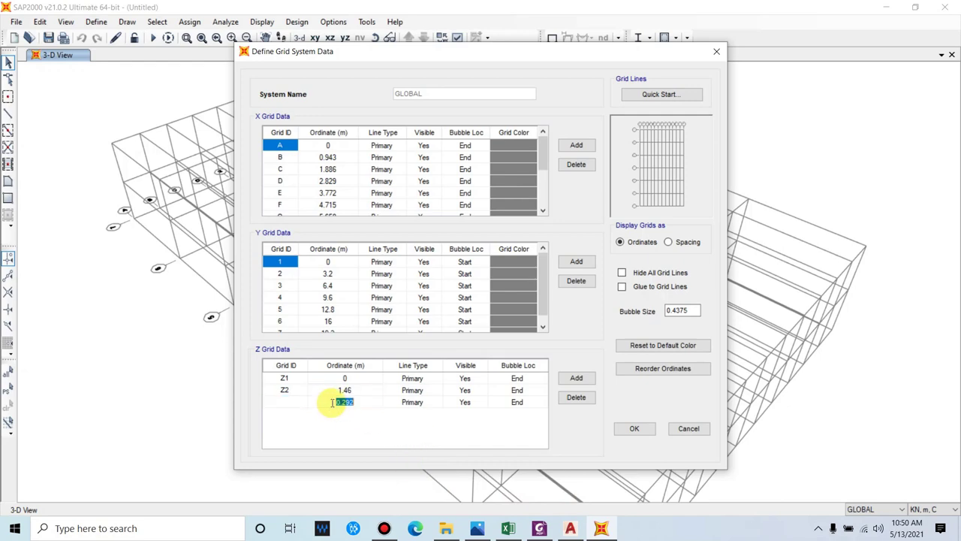
click(634, 428)
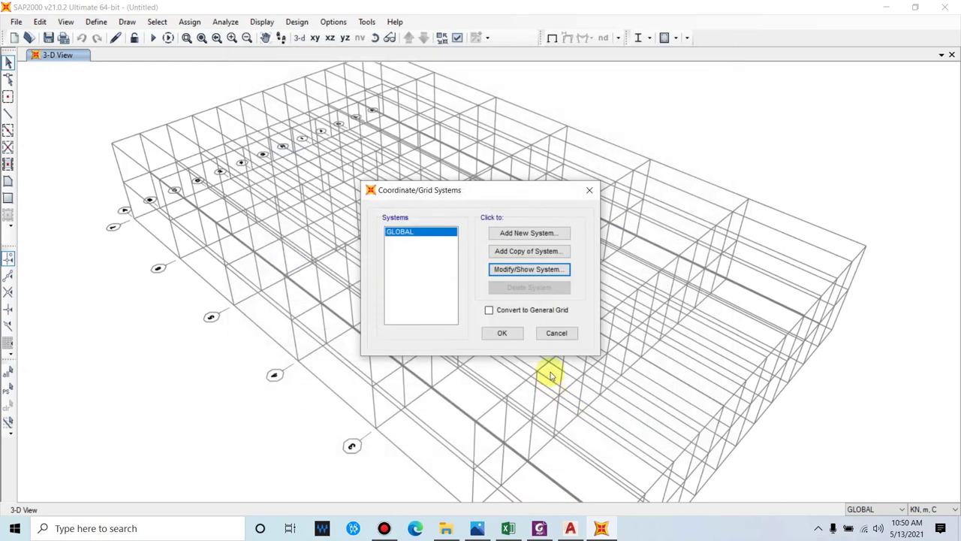
click(501, 335)
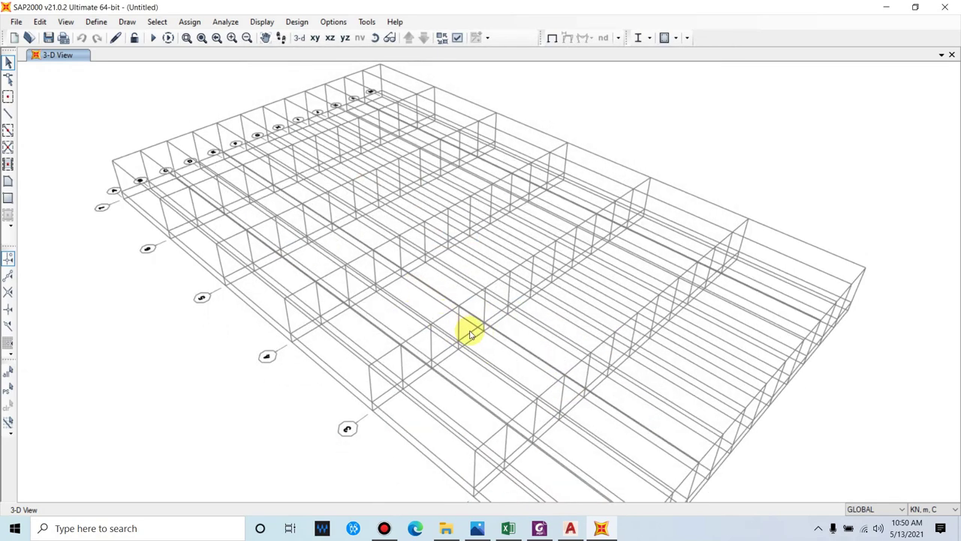
- Display the X-Z elevation at Y=0 and start drawing straight frames with section FSEC1
click(345, 39)
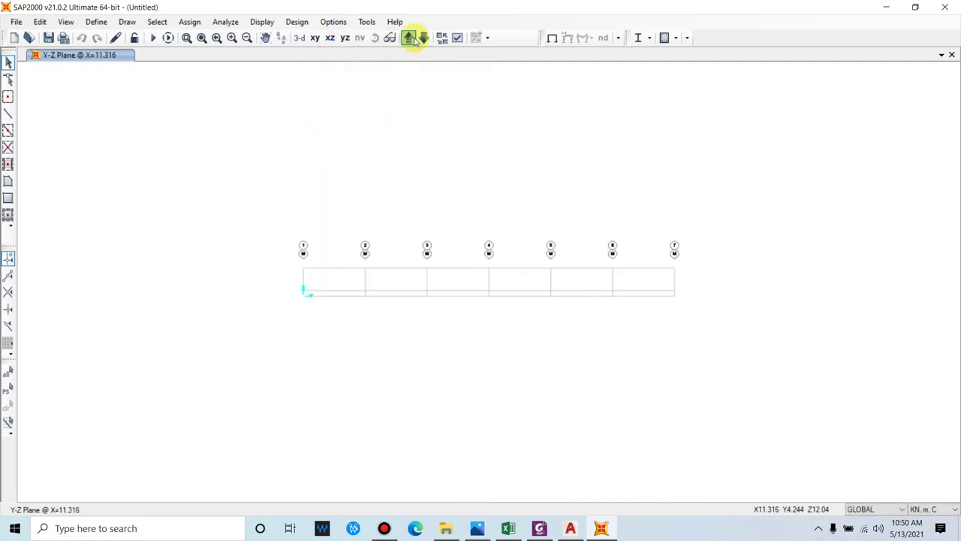
click(330, 37)
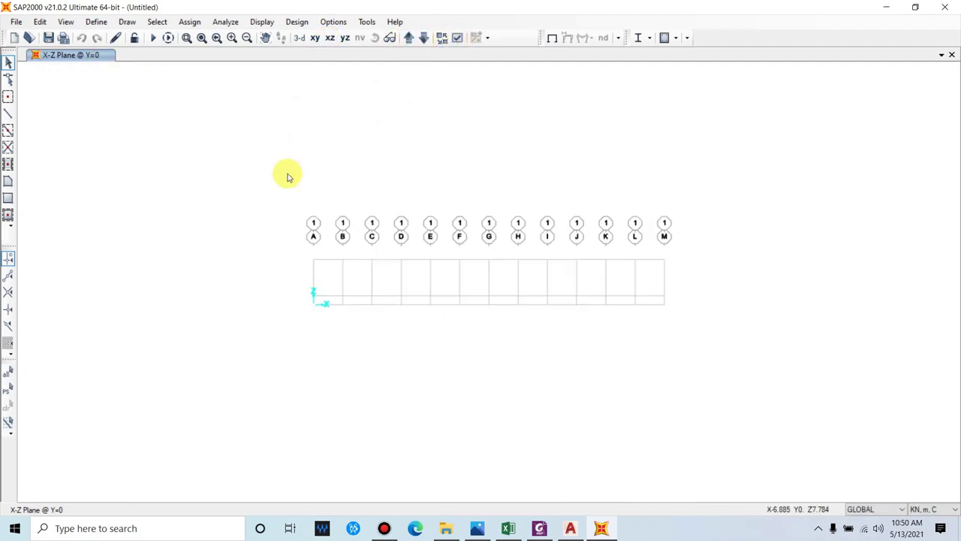
scroll(520, 288, up, 5)
scroll(515, 285, down, 3)
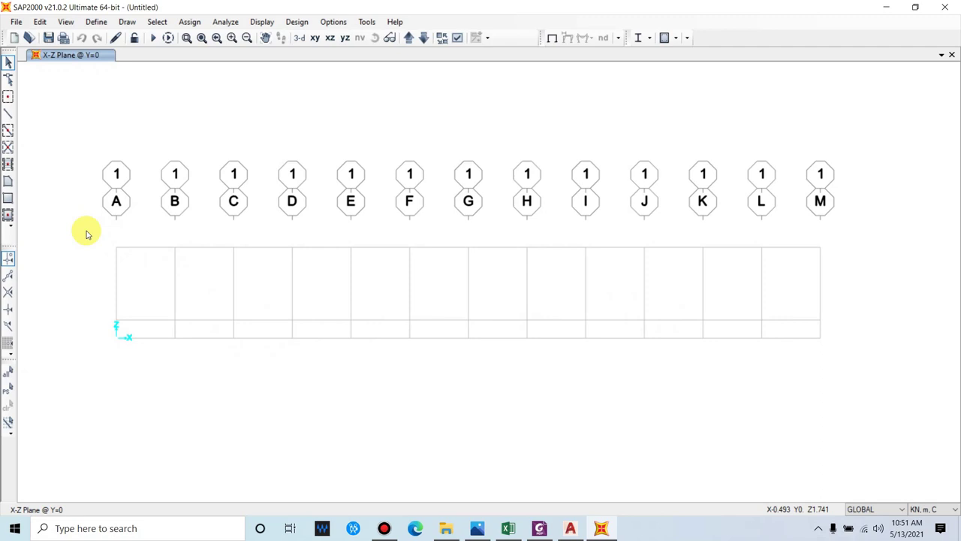
click(9, 116)
drag(119, 112, 148, 79)
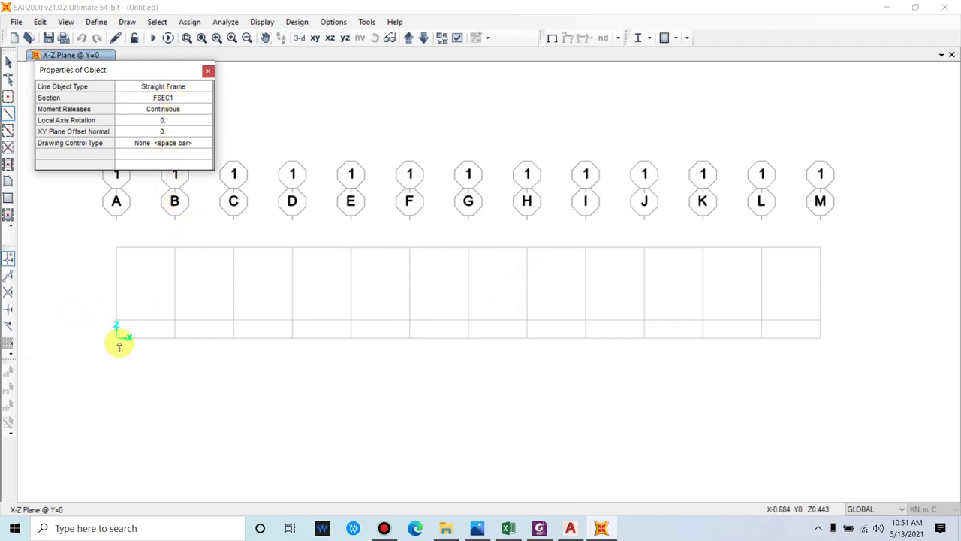
key(v)
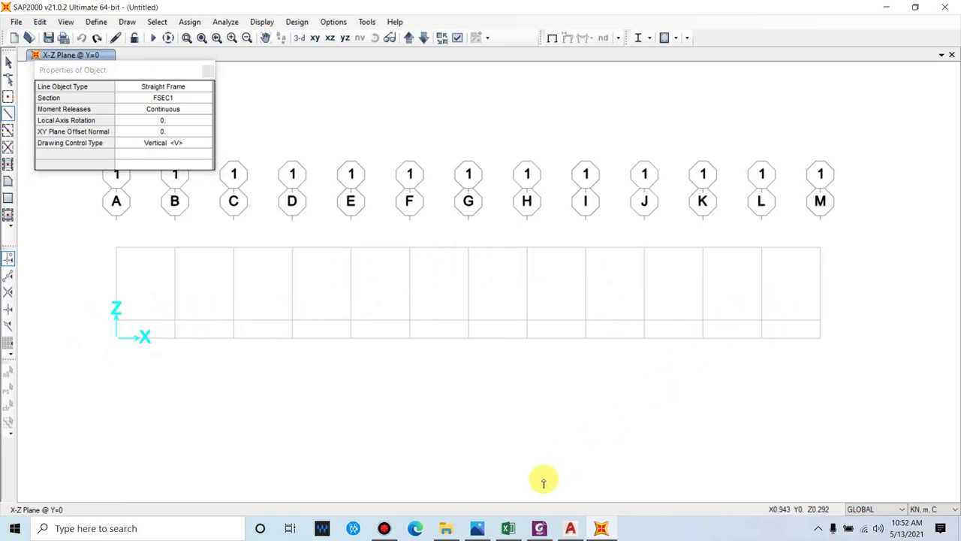
- Switch to AutoCAD and examine the truss elevation, checking the top chord slopes and the overhangs at both supports
click(571, 526)
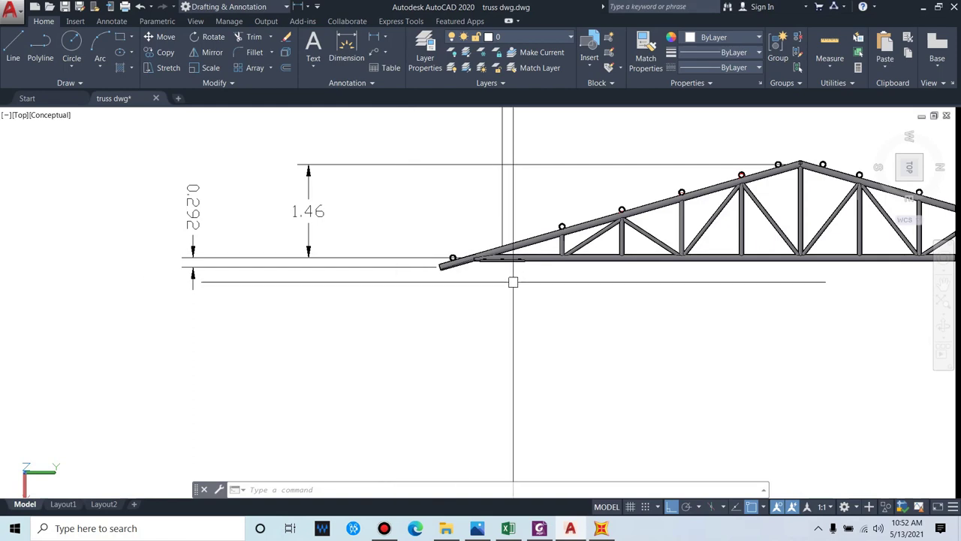
scroll(510, 279, down, 3)
middle_drag(719, 302, 664, 292)
scroll(541, 301, up, 3)
scroll(663, 295, down, 2)
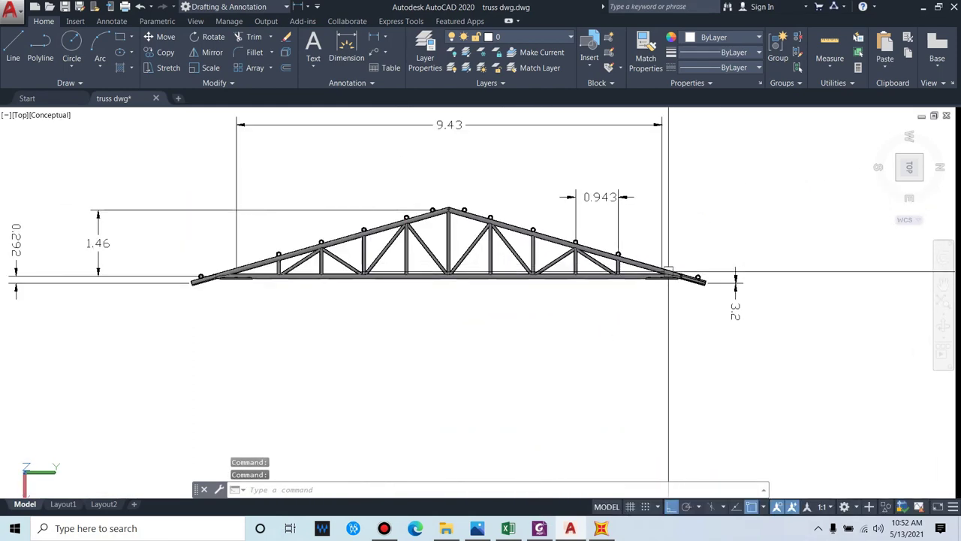
click(765, 340)
click(741, 273)
scroll(654, 272, up, 2)
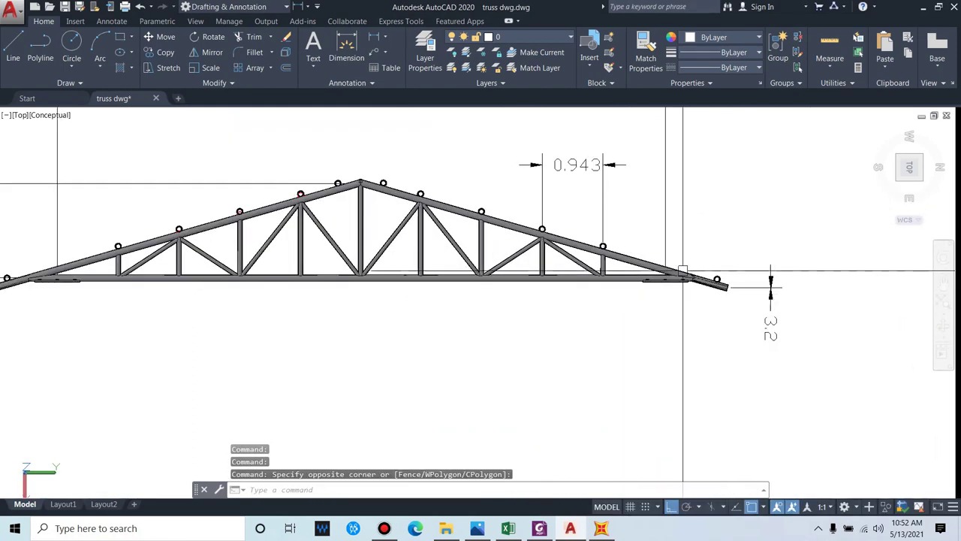
scroll(691, 278, down, 4)
scroll(303, 273, up, 3)
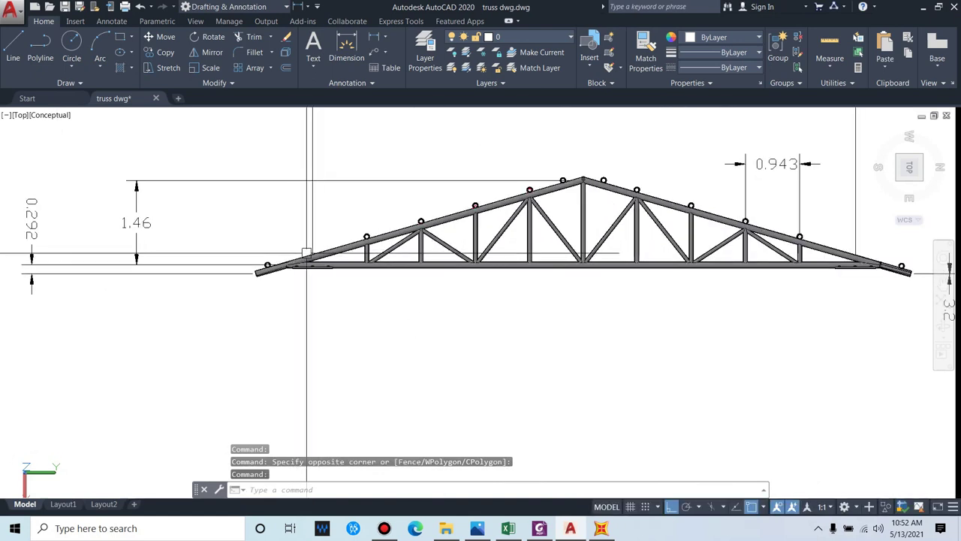
- Return to SAP2000 and draw the sloping top chord from B to the apex at G and down to L, plus the eave overhangs at A and M
click(561, 529)
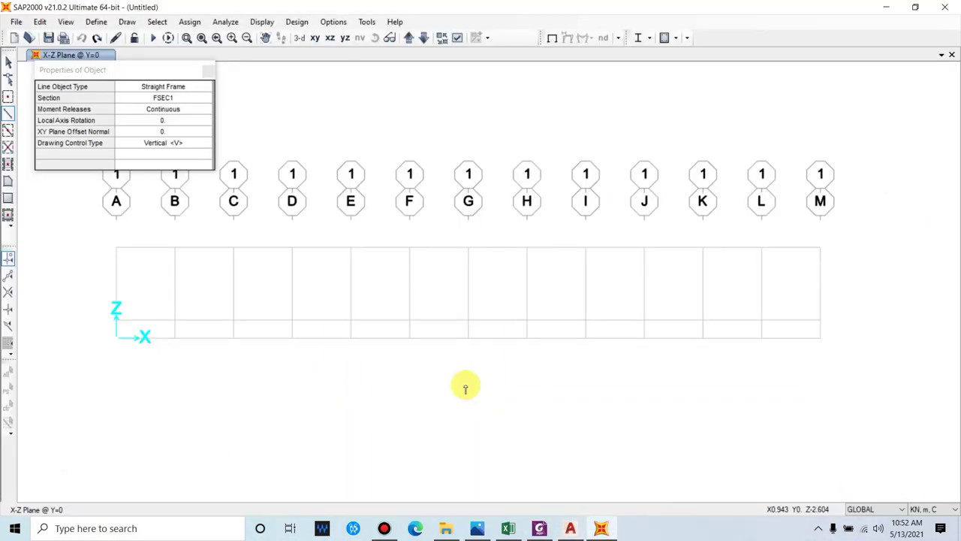
click(175, 320)
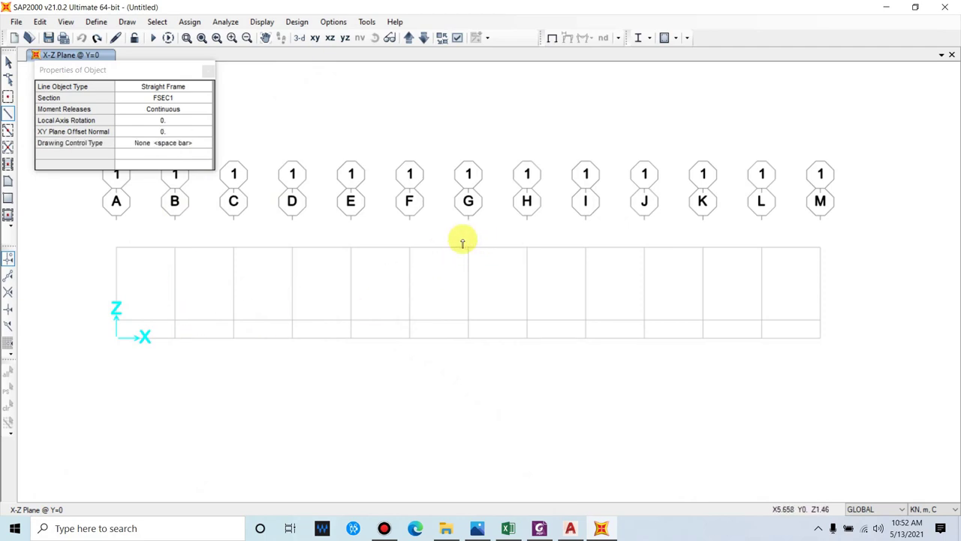
click(467, 248)
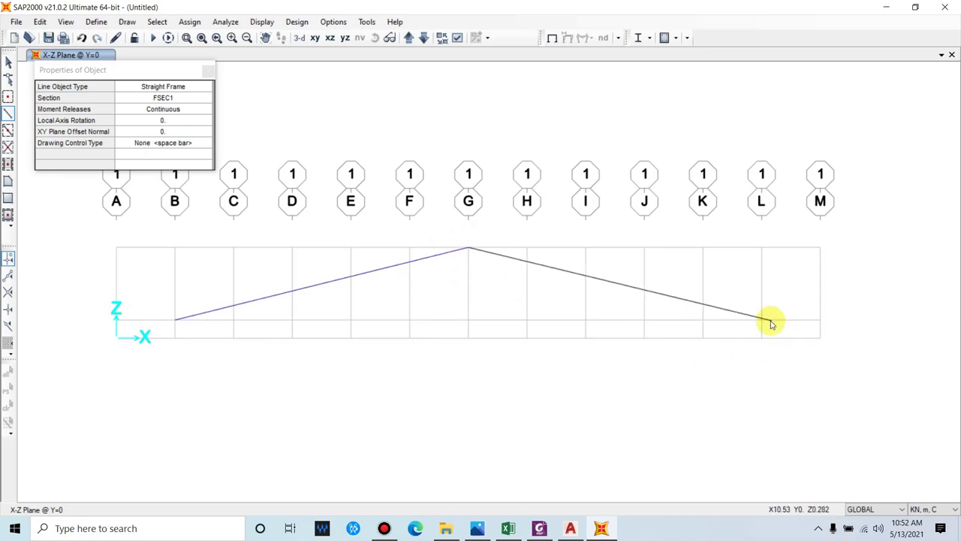
double_click(762, 320)
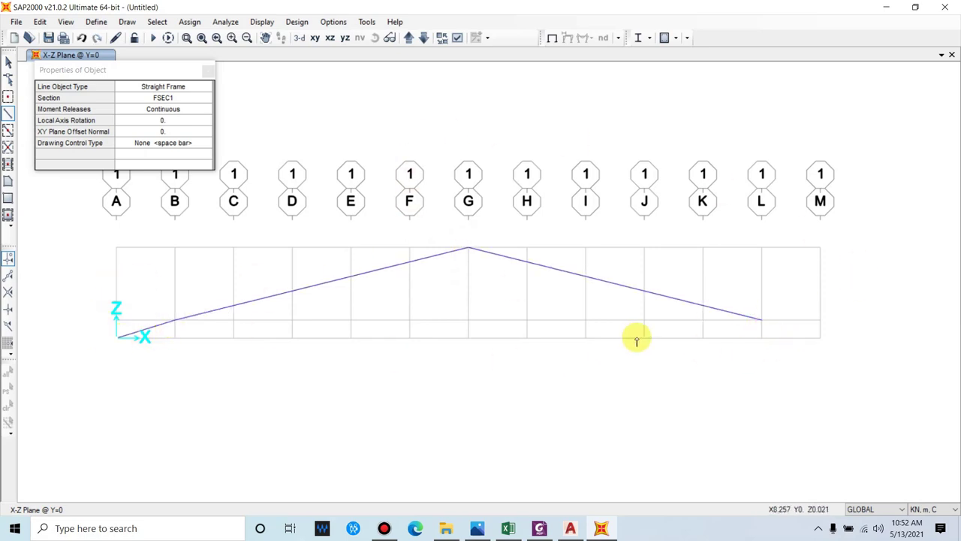
double_click(820, 337)
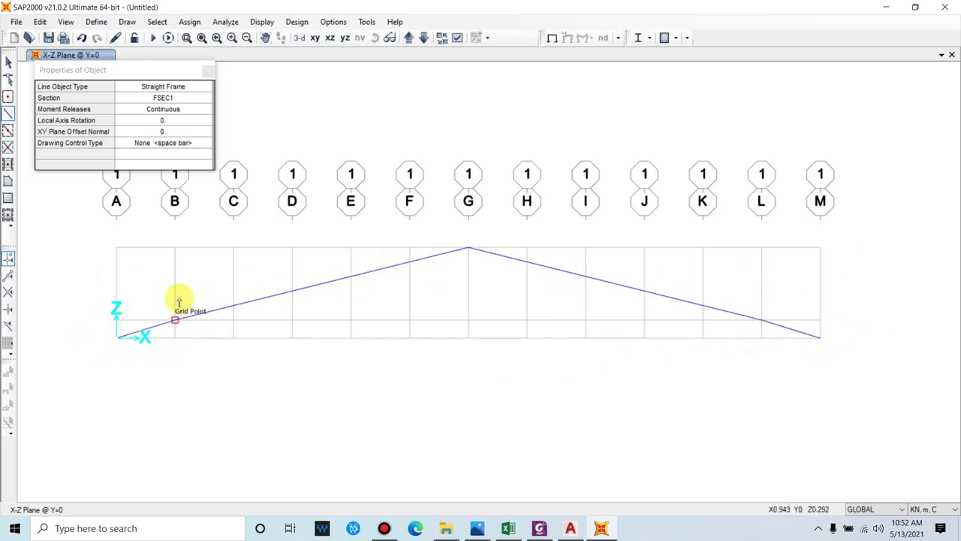
click(208, 70)
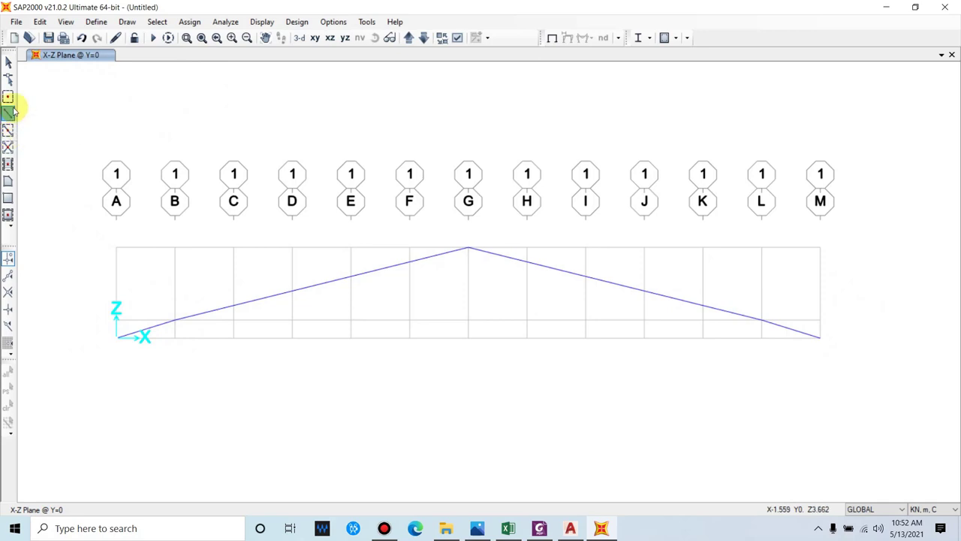
- Quick-draw frames on all grid lines of the X-Z elevation, from A to M
click(7, 131)
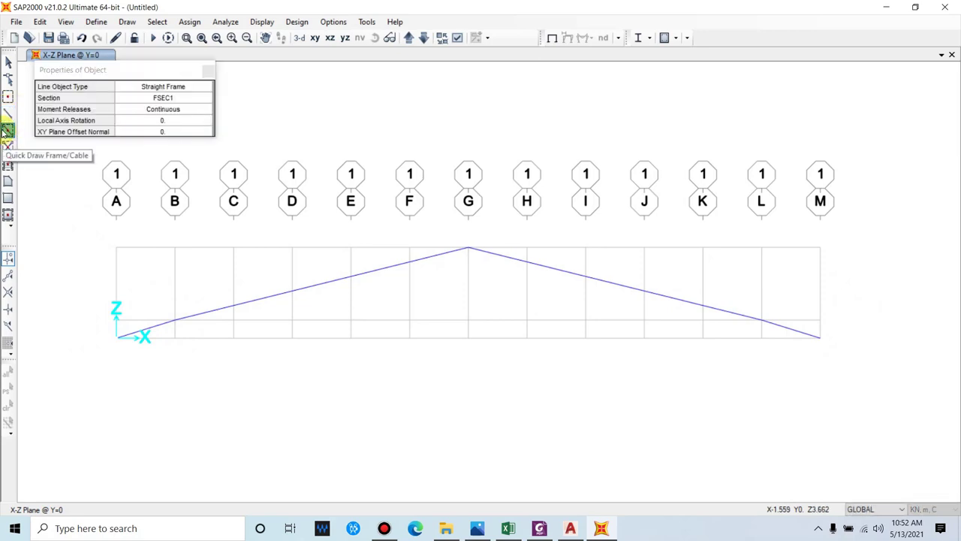
mouse_move(80, 231)
mouse_down()
mouse_move(684, 358)
mouse_move(859, 373)
mouse_up()
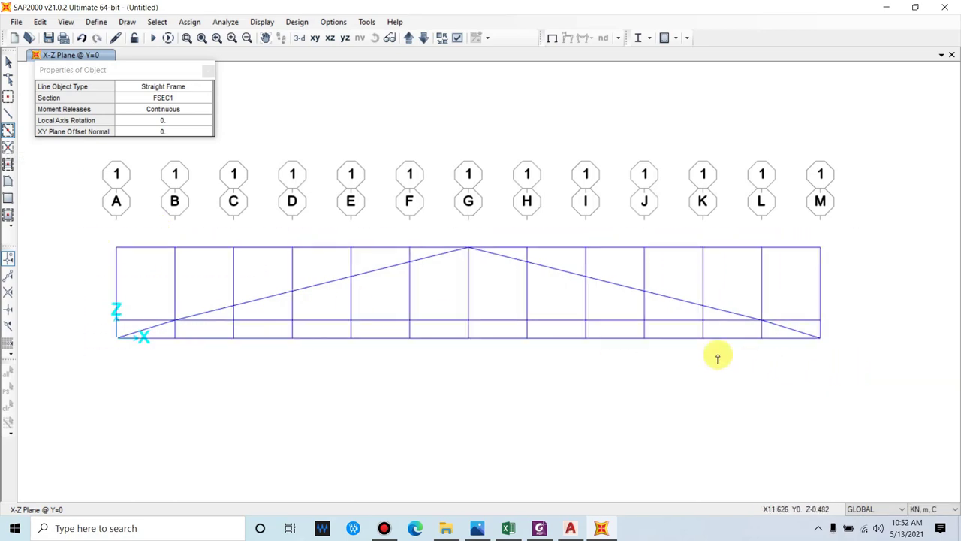
key(Escape)
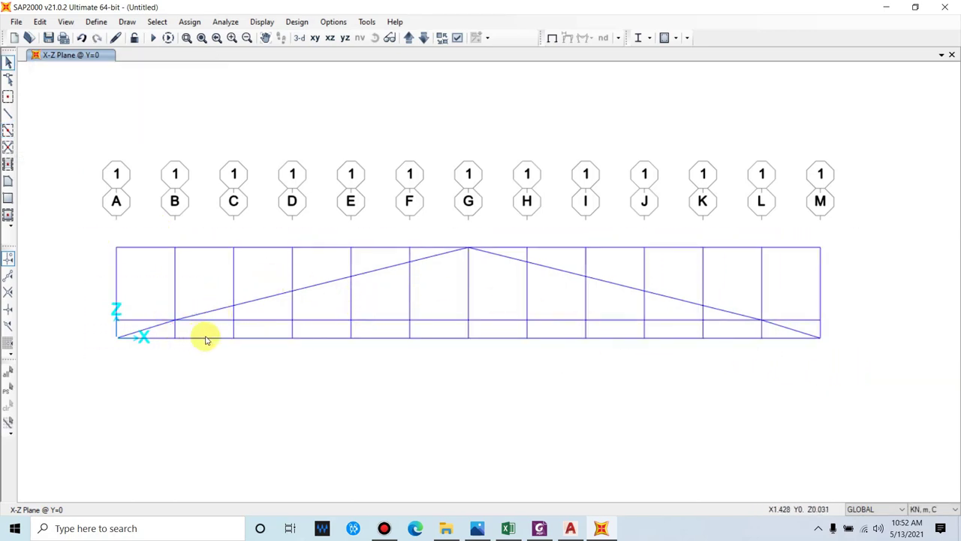
- Delete the horizontal frames along the lowest grid line and the vertical frames on grid line A
drag(90, 331, 847, 395)
key(ctrl+q)
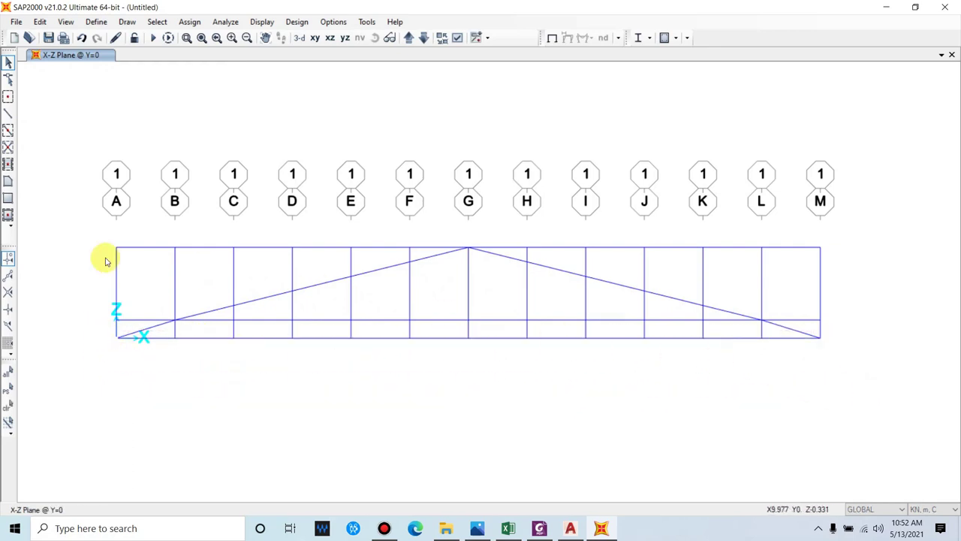
drag(82, 225, 157, 346)
key(ctrl+q)
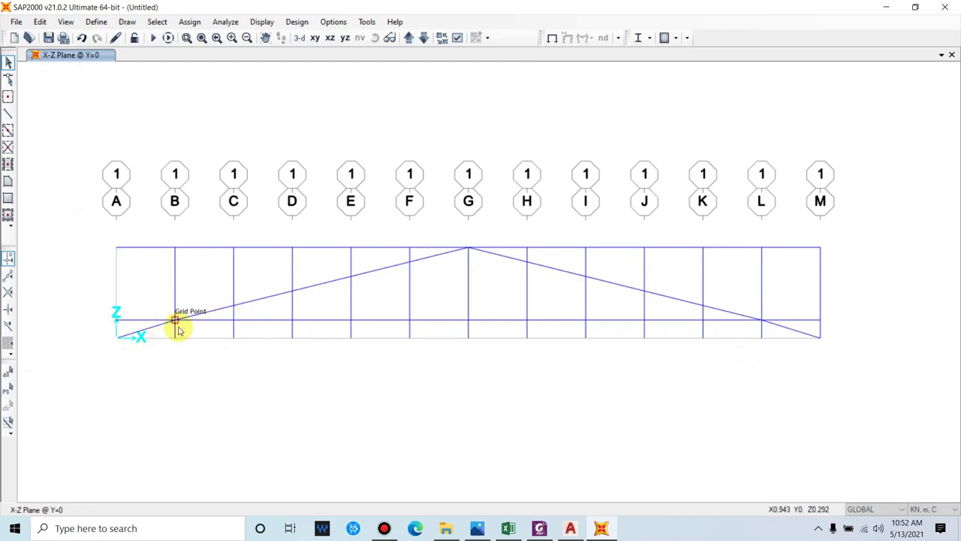
- Delete the short vertical frame below the bottom chord on grid line B
scroll(174, 328, up, 3)
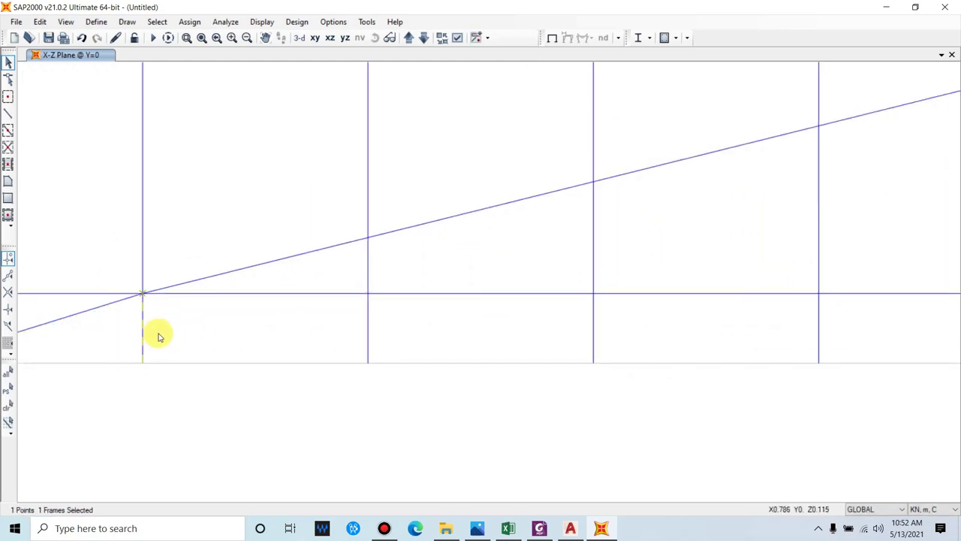
scroll(120, 322, down, 3)
key(ctrl+q)
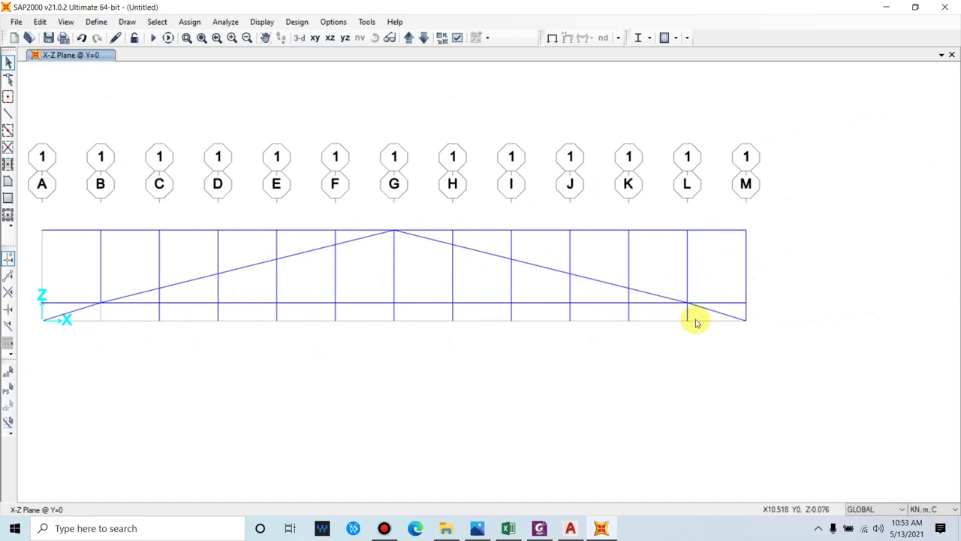
- Delete the vertical frames on grid lines L and M and the bottom-chord-level horizontal frame between them
drag(722, 218, 808, 361)
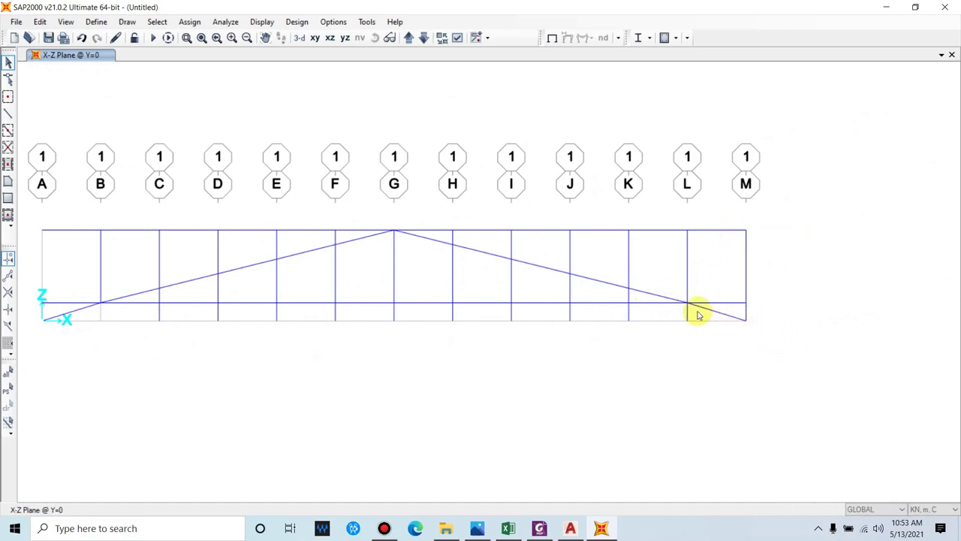
scroll(695, 316, up, 2)
key(Delete)
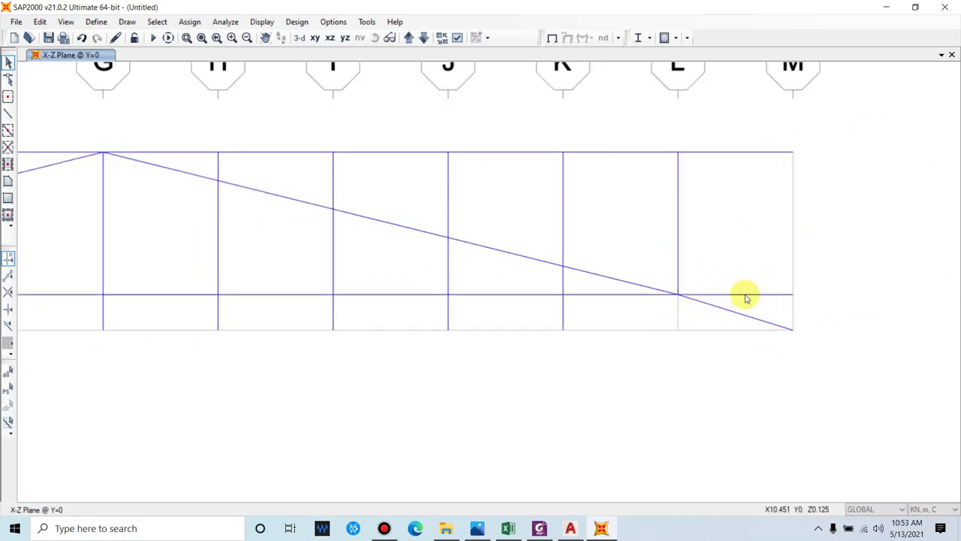
click(678, 253)
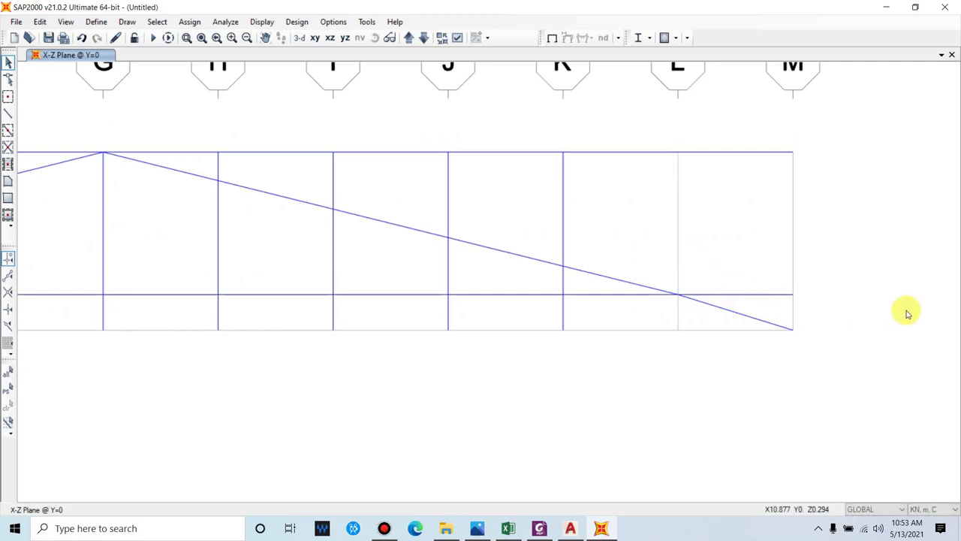
click(785, 295)
key(Delete)
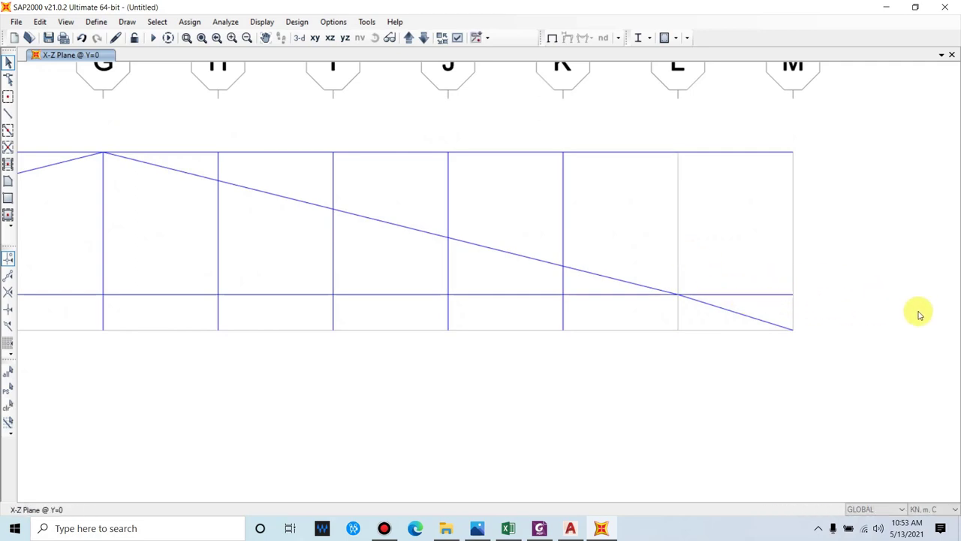
- Delete the horizontal frames along the uppermost grid line and the bottom-chord-level frame between A and B
key(F3)
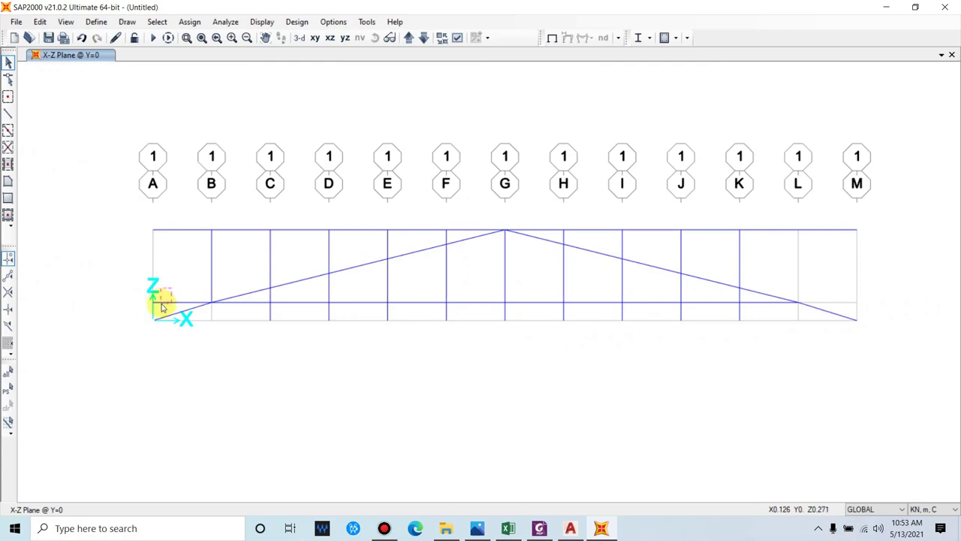
drag(113, 220, 882, 240)
key(ctrl+q)
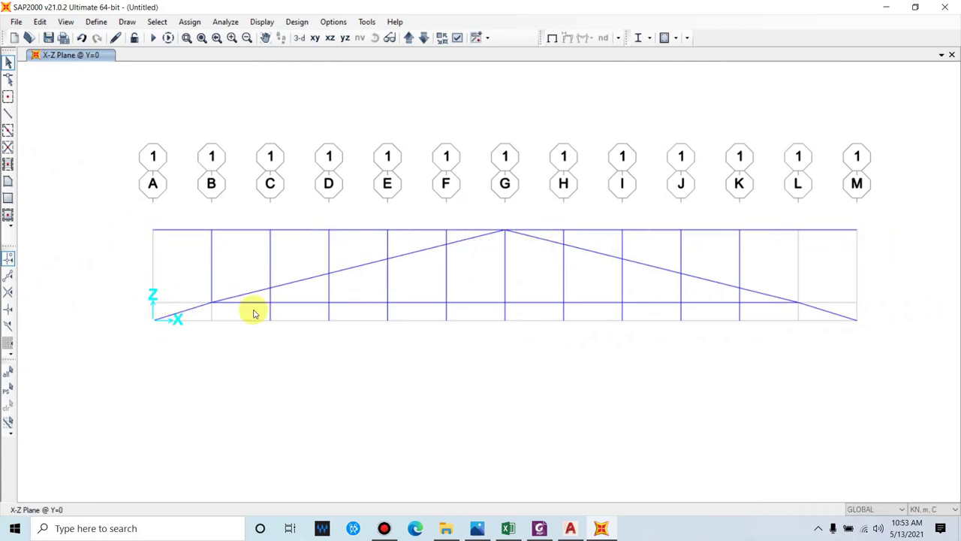
key(Delete)
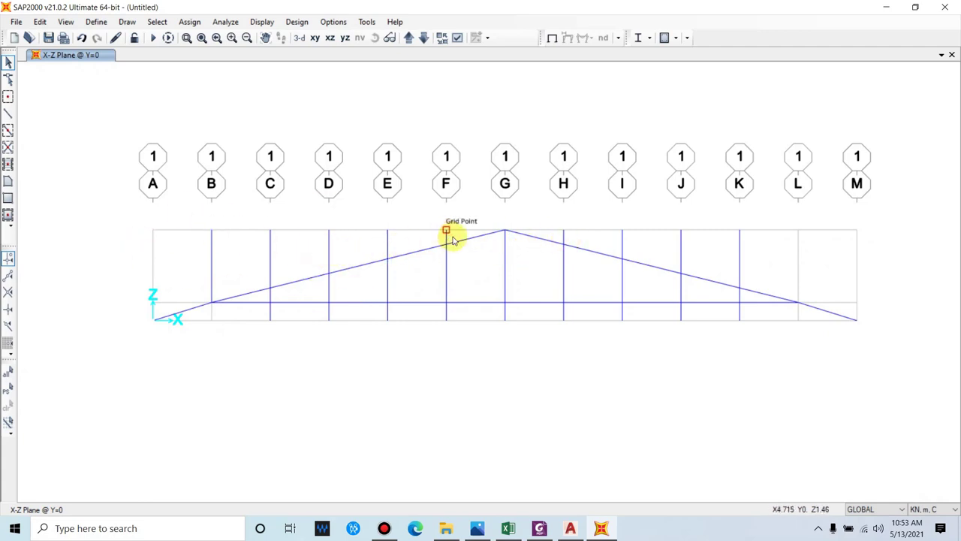
- Divide the sloping top chords and the upper verticals on B–F and H–K by breaking them at their intersections with selected objects
drag(455, 275, 193, 216)
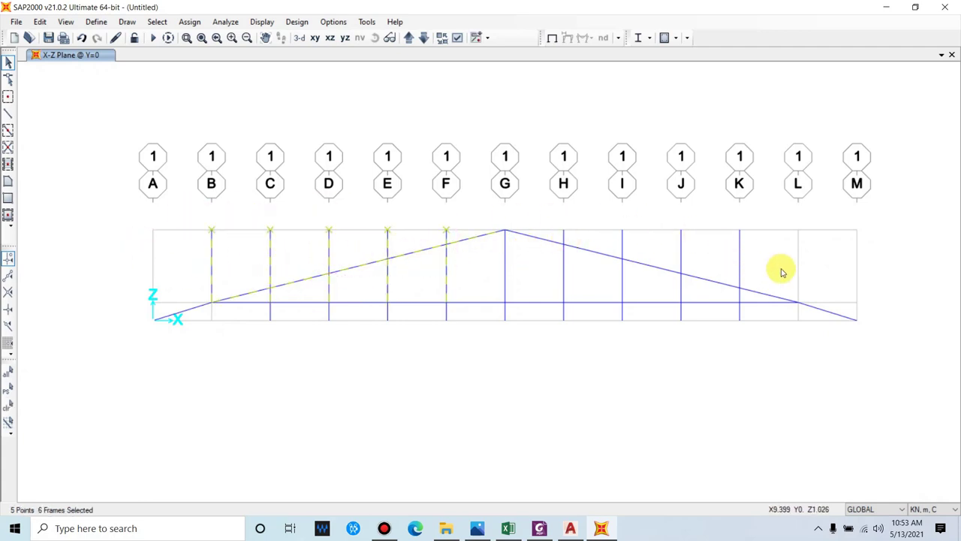
drag(798, 230, 554, 282)
click(41, 24)
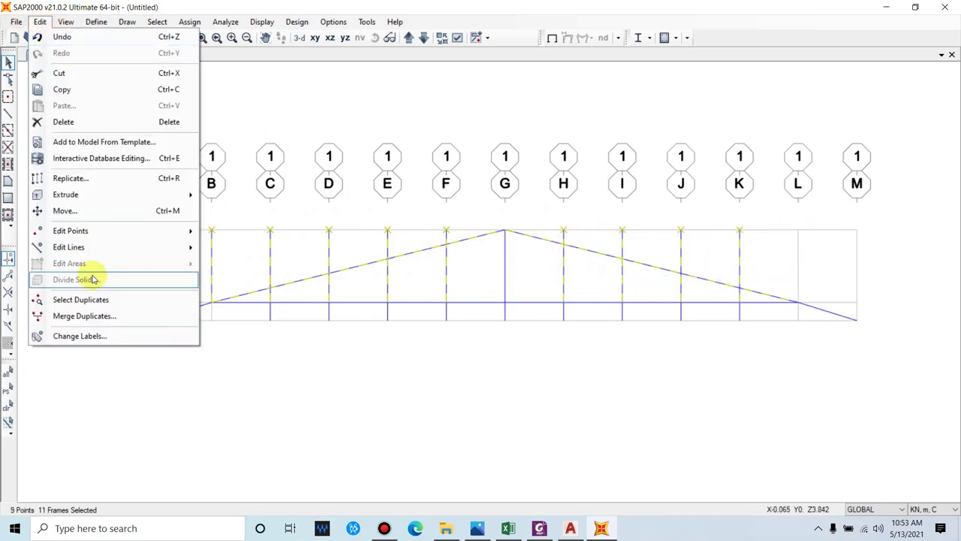
mouse_move(75, 247)
click(248, 249)
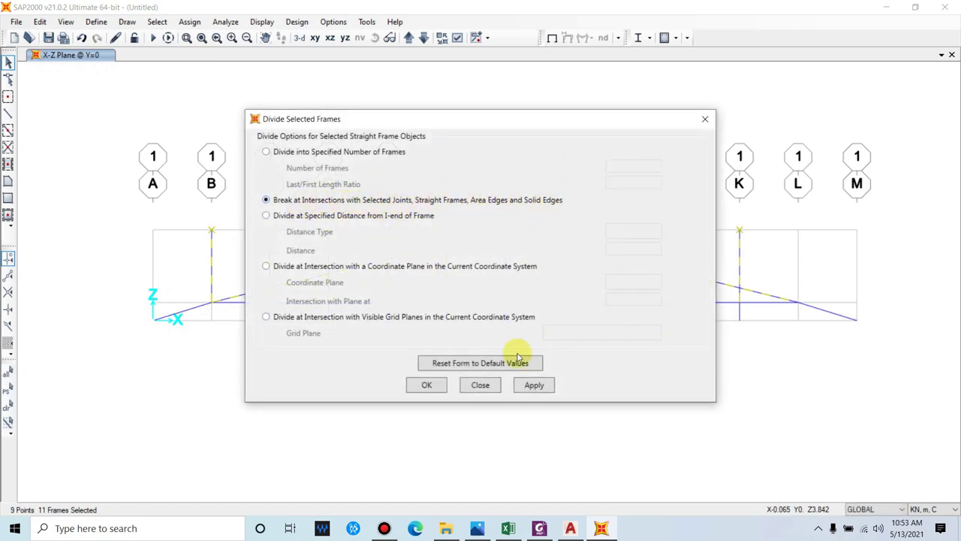
click(534, 386)
click(427, 387)
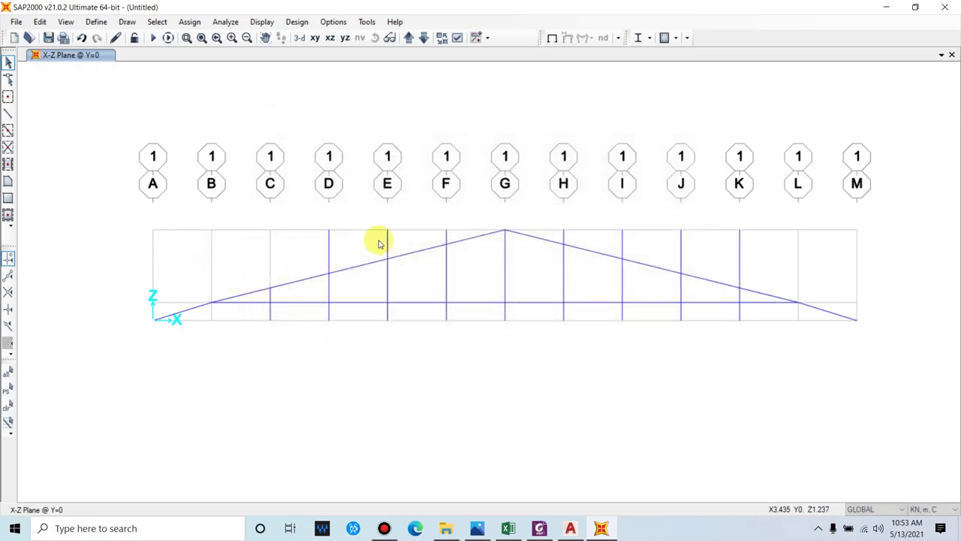
- Delete the excess vertical frame segments above the top chords on D–F and H–K and those below the bottom chord on C–K
click(423, 244)
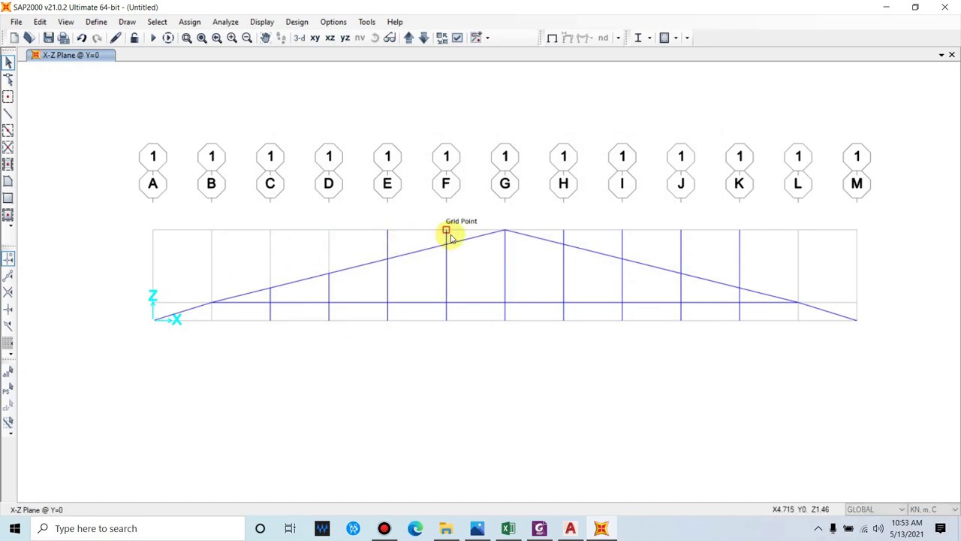
drag(757, 243, 576, 238)
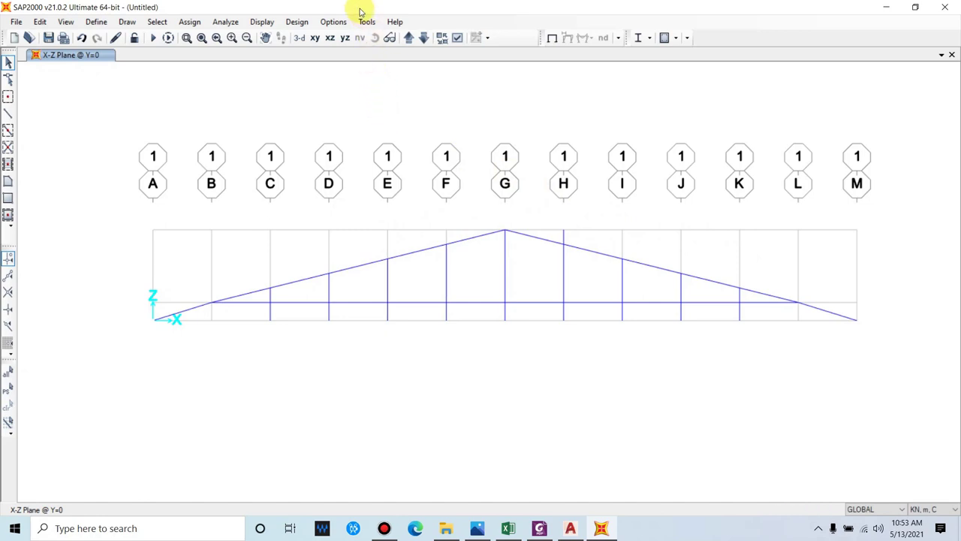
scroll(428, 208, down, 3)
scroll(335, 246, up, 3)
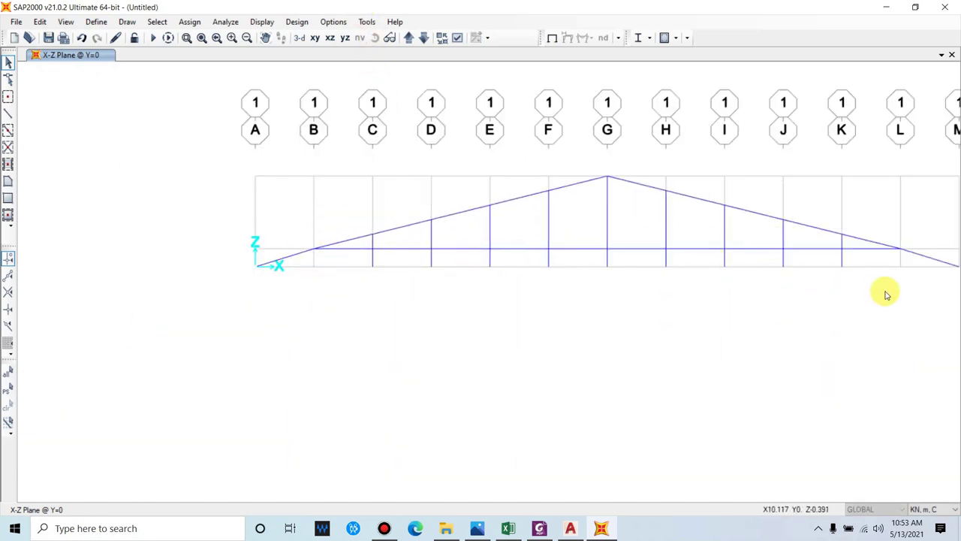
drag(885, 291, 347, 260)
key(Delete)
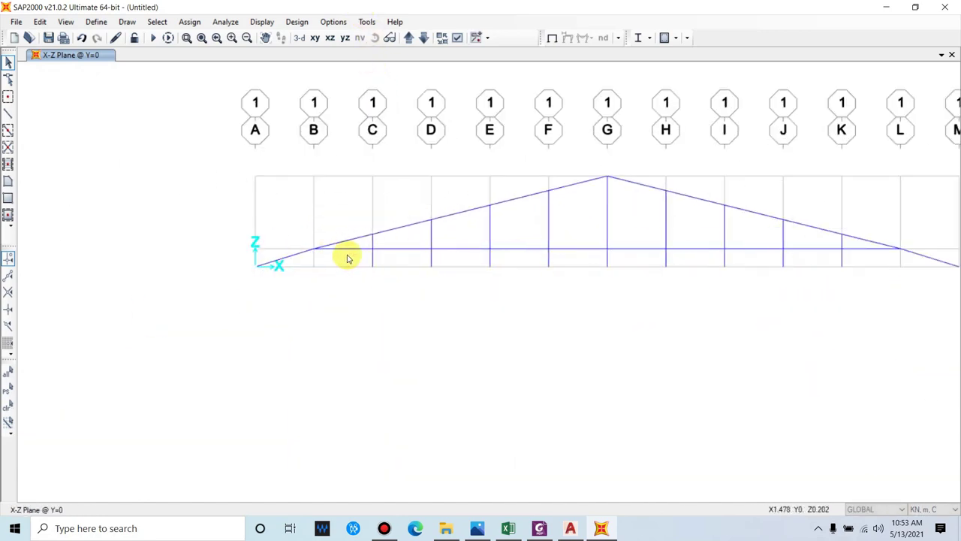
middle_drag(678, 251, 585, 253)
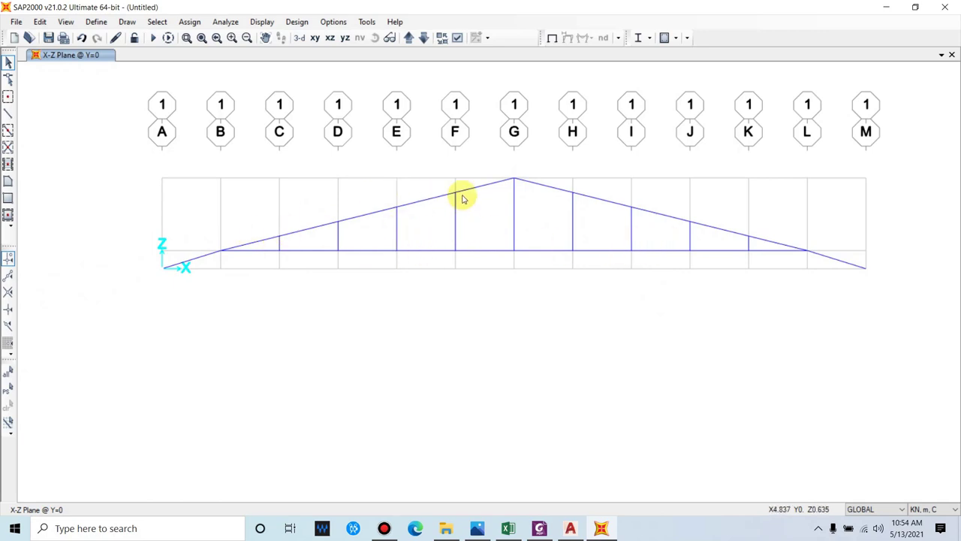
- Draw straight FSEC1 frames as diagonals from the top-chord joints on C, D, E and F down to the bottom-chord joints on D, E, F and G
click(9, 113)
click(278, 238)
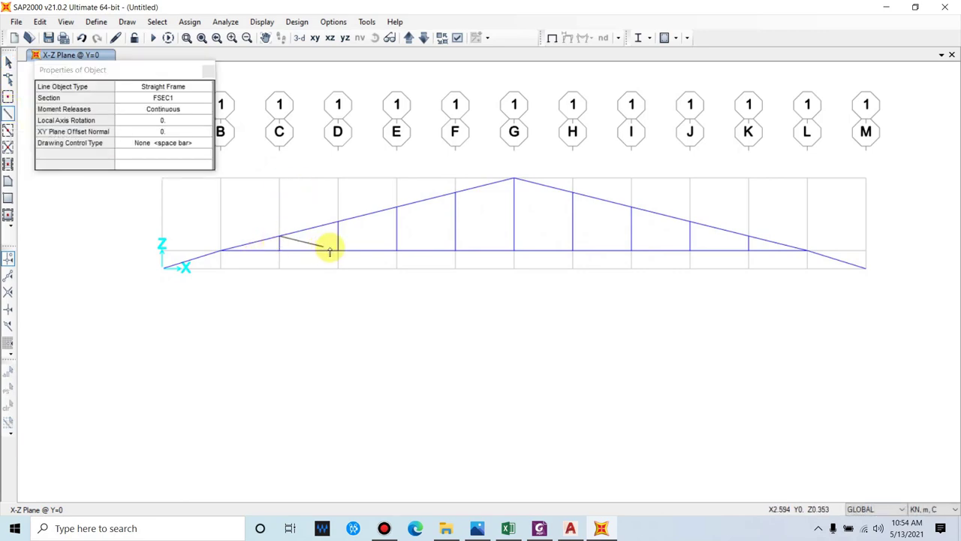
click(337, 250)
click(338, 222)
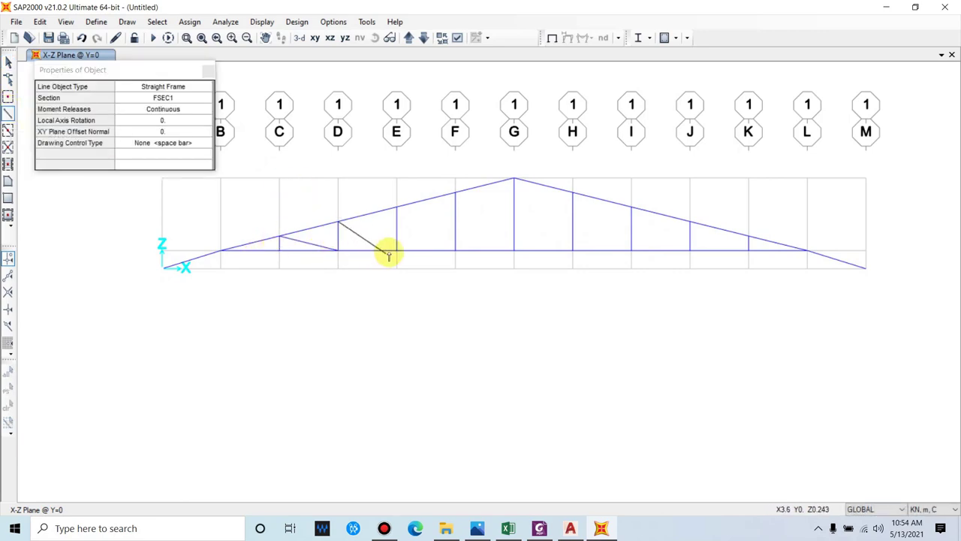
click(396, 250)
click(397, 207)
click(454, 250)
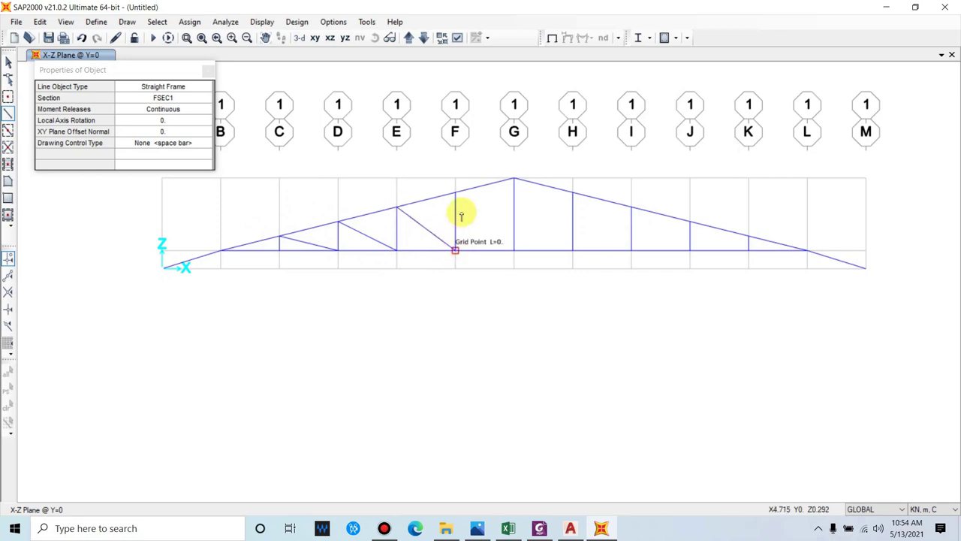
click(456, 194)
click(514, 251)
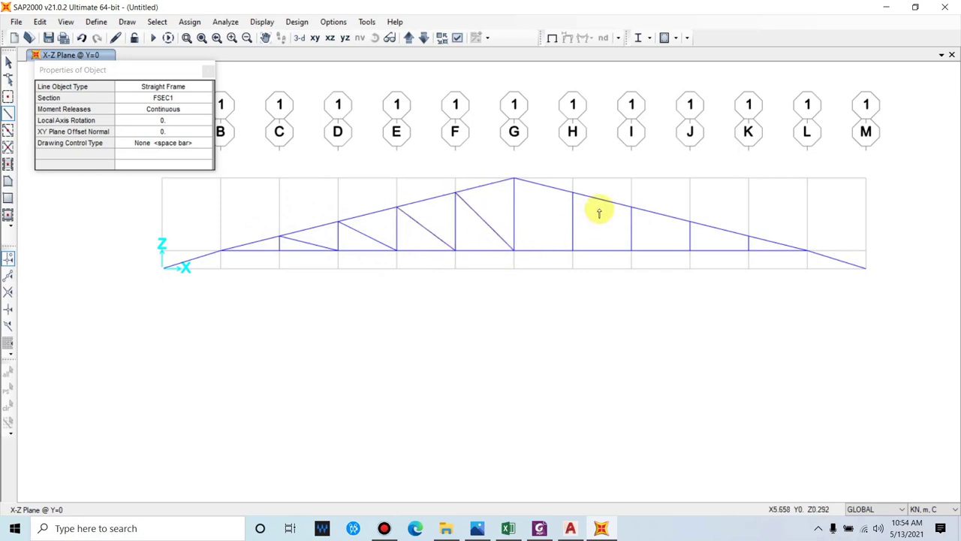
- Draw the mirrored diagonal frames from the bottom-chord joints on G, H, I and J up to the top-chord joints on H, I, J and K
click(572, 194)
click(573, 250)
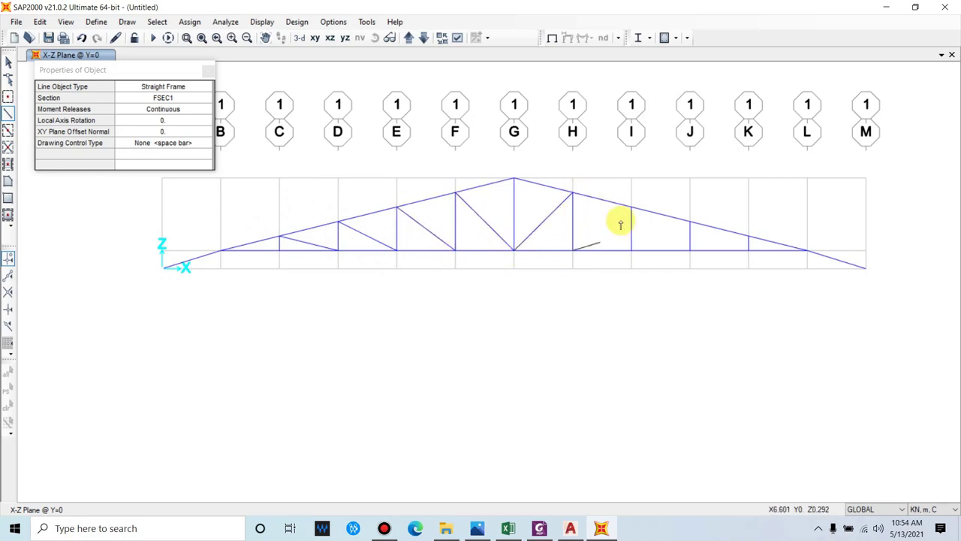
click(629, 210)
click(637, 253)
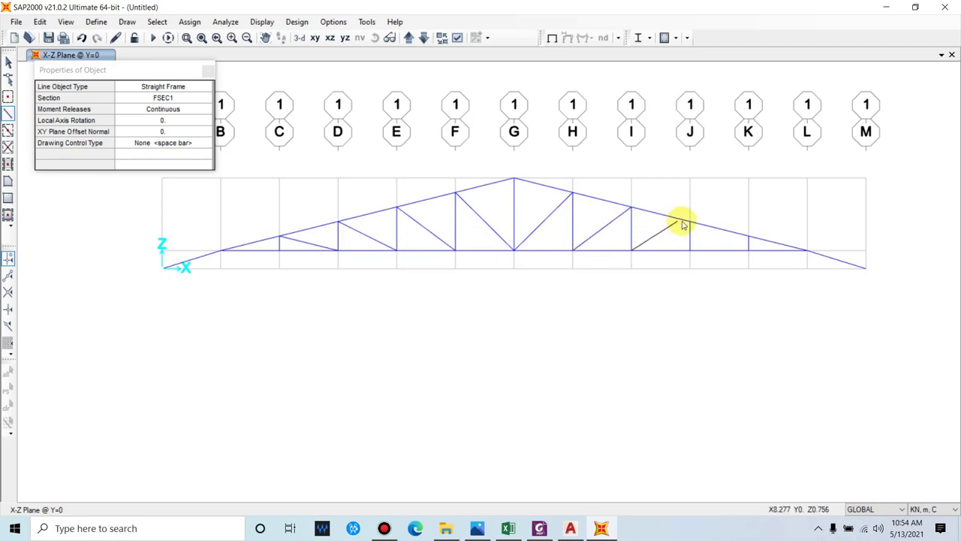
click(700, 229)
click(690, 251)
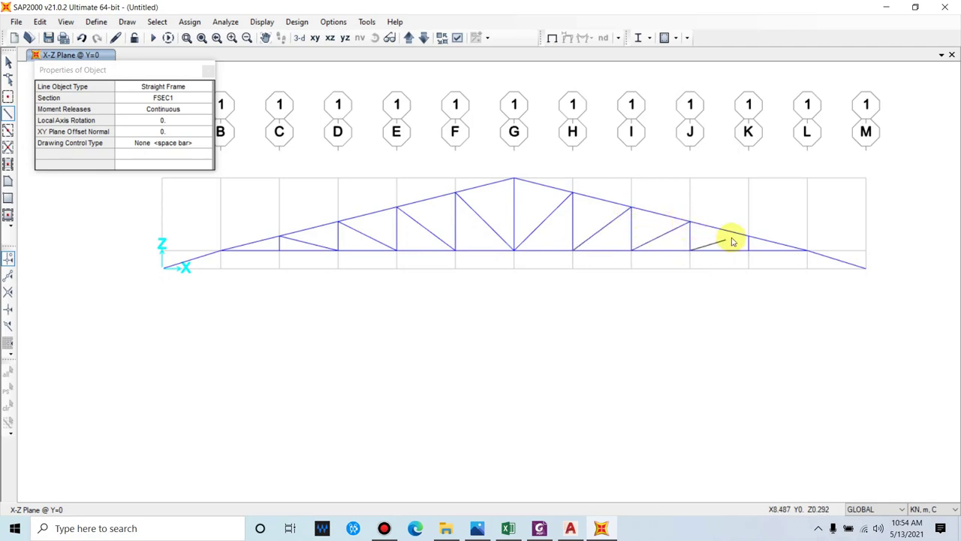
click(749, 237)
key(Escape)
scroll(489, 235, down, 2)
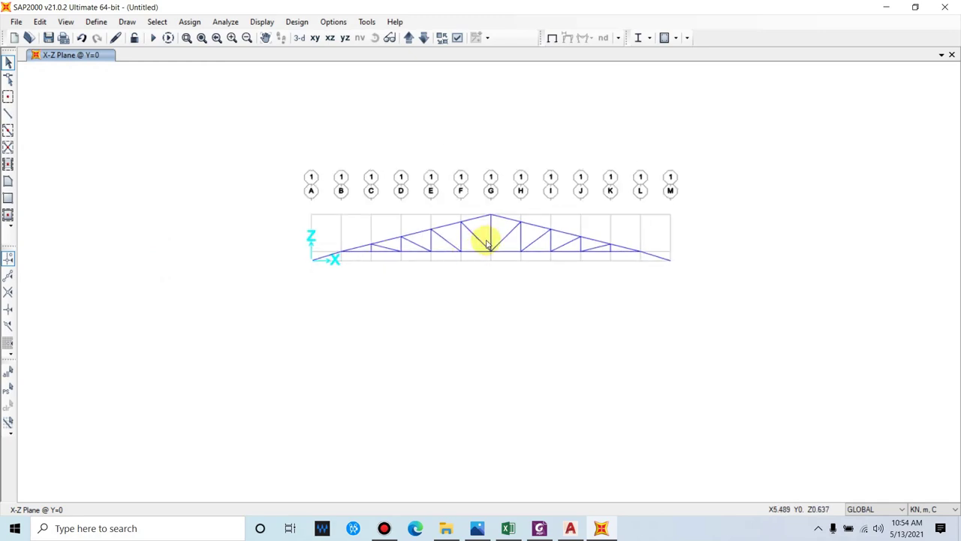
scroll(432, 249, up, 2)
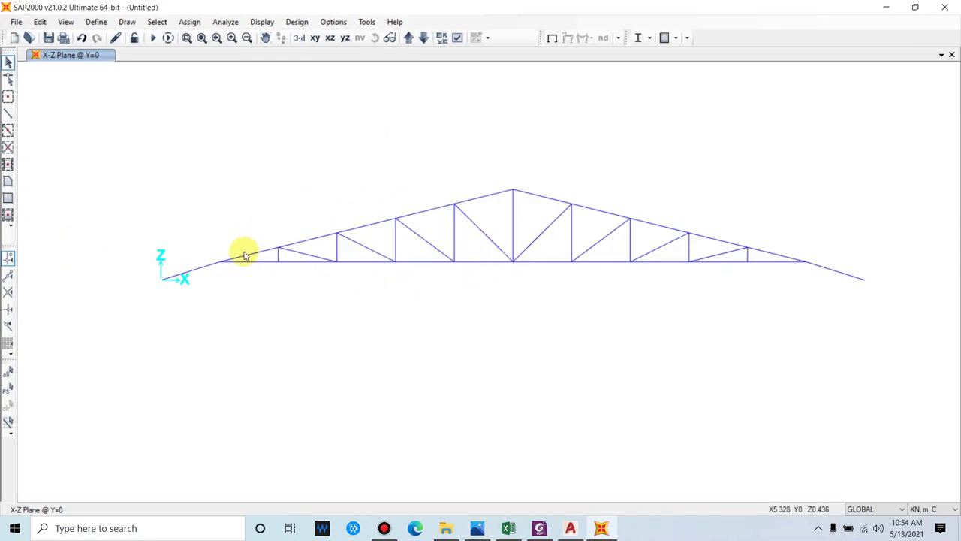
- Assign pinned joint restraints, with Translation 1, 2 and 3 restrained, to the two end joints of the bottom chord
click(219, 261)
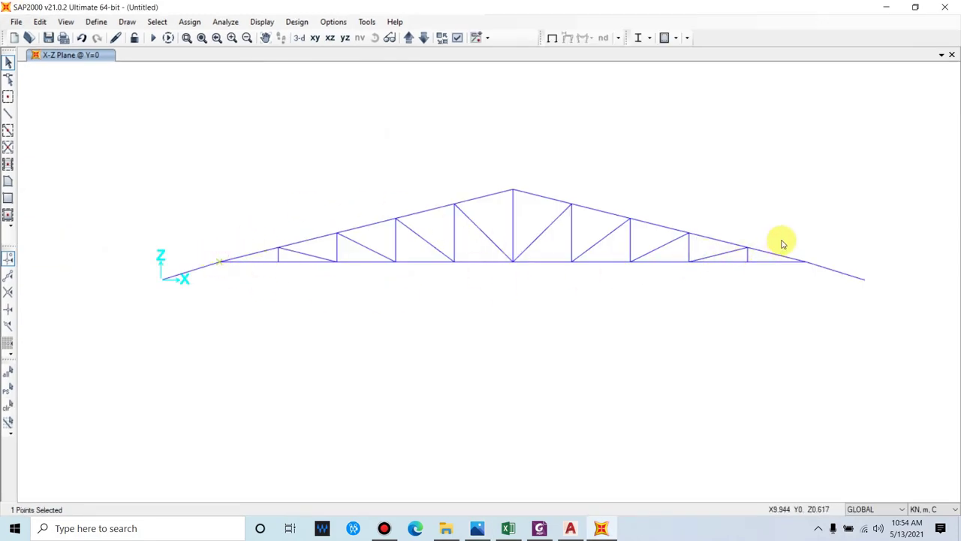
drag(782, 241, 810, 285)
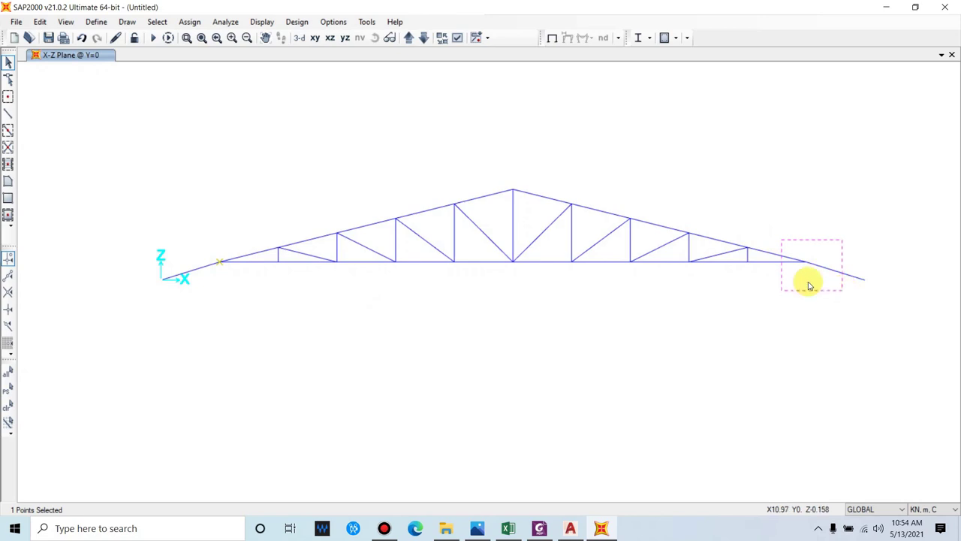
click(189, 21)
mouse_move(255, 37)
click(391, 38)
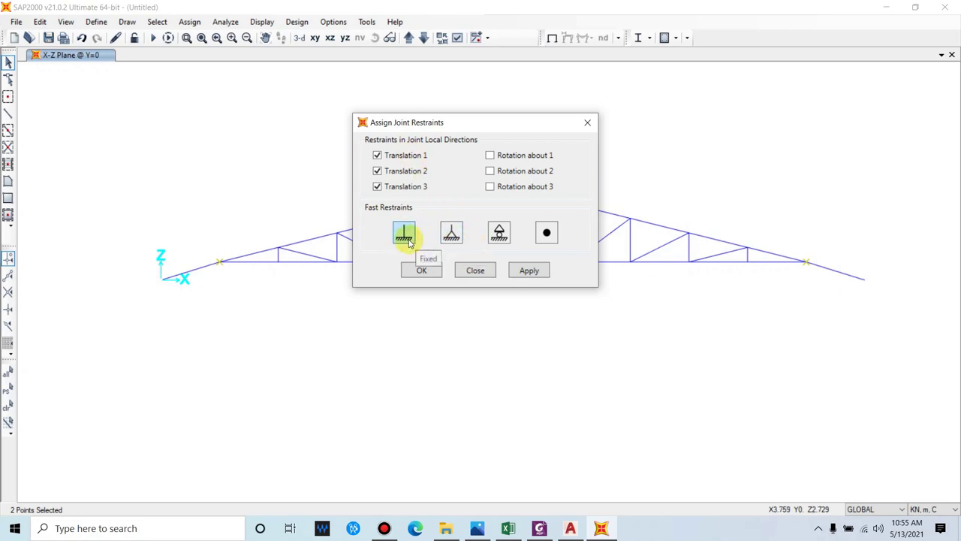
click(419, 270)
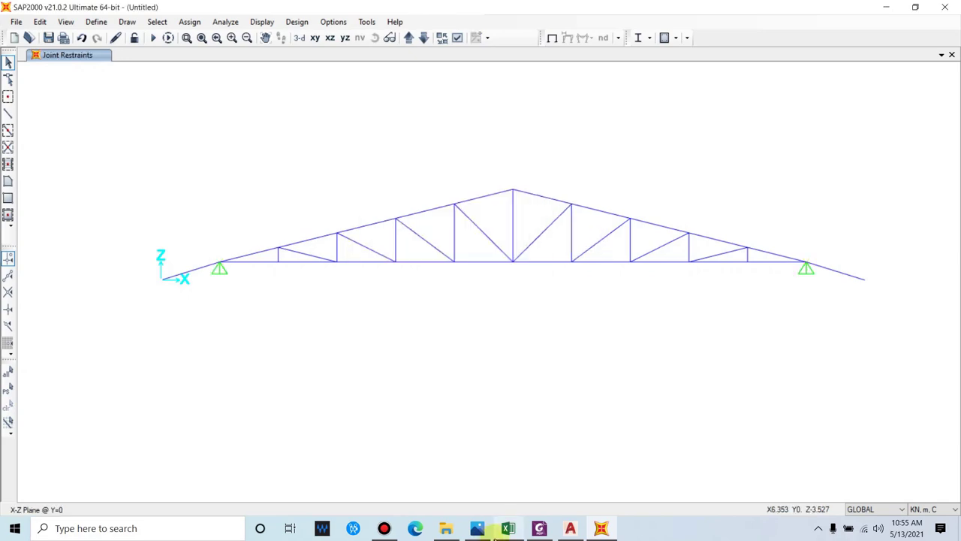
- Switch to AutoCAD to examine the truss elevation and its dimensions, and return to SAP2000
click(570, 528)
scroll(425, 218, down, 2)
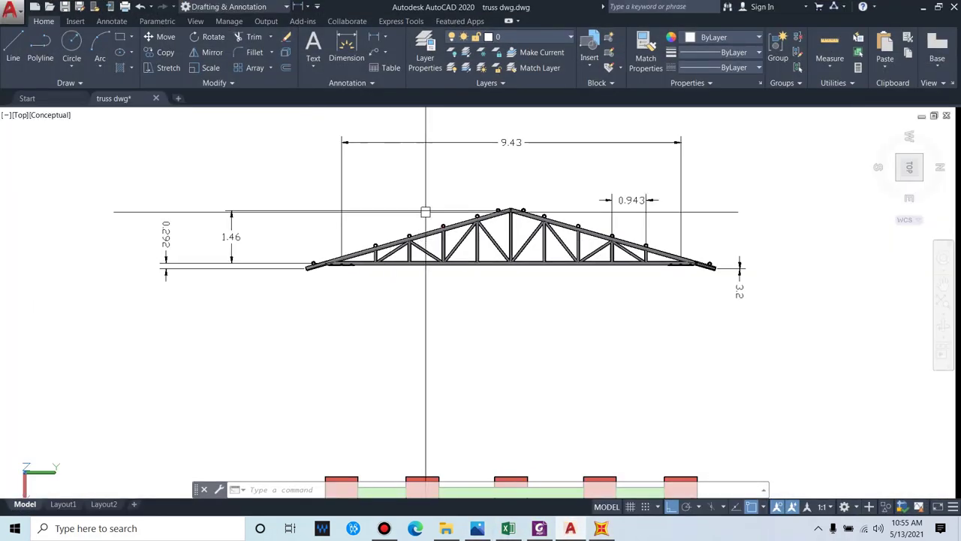
scroll(431, 232, up, 2)
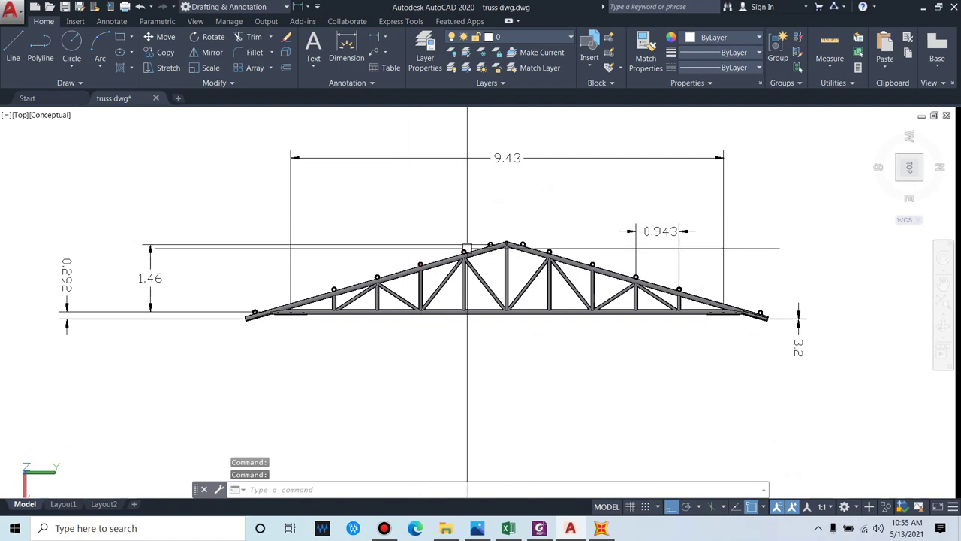
click(924, 9)
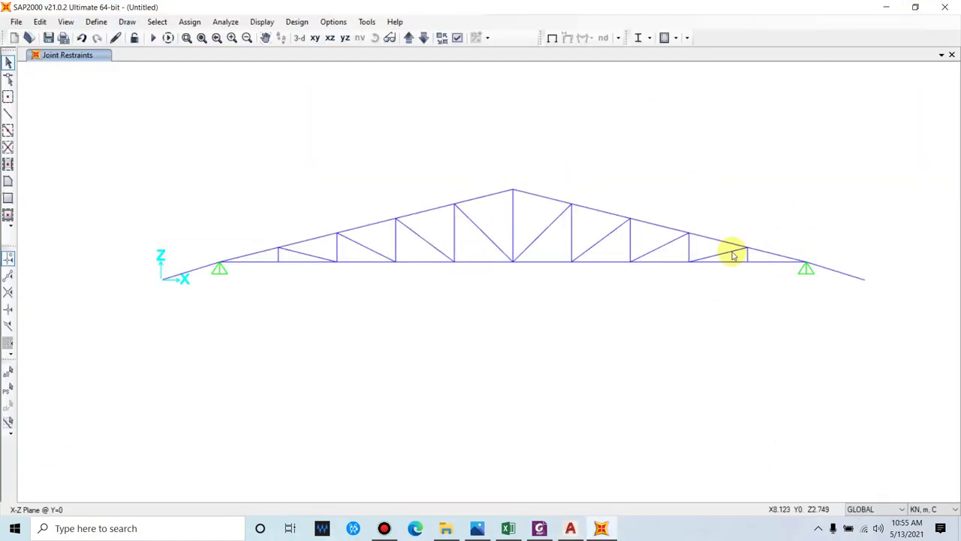
- Show the model in 3-D and select all joints and frames of the first truss
click(299, 39)
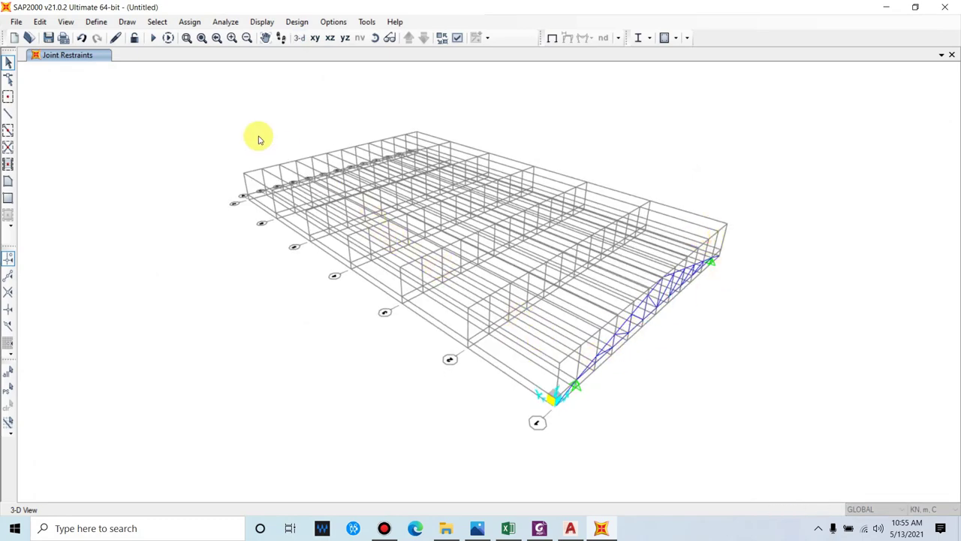
shift+middle_drag(259, 139, 836, 300)
drag(477, 225, 582, 359)
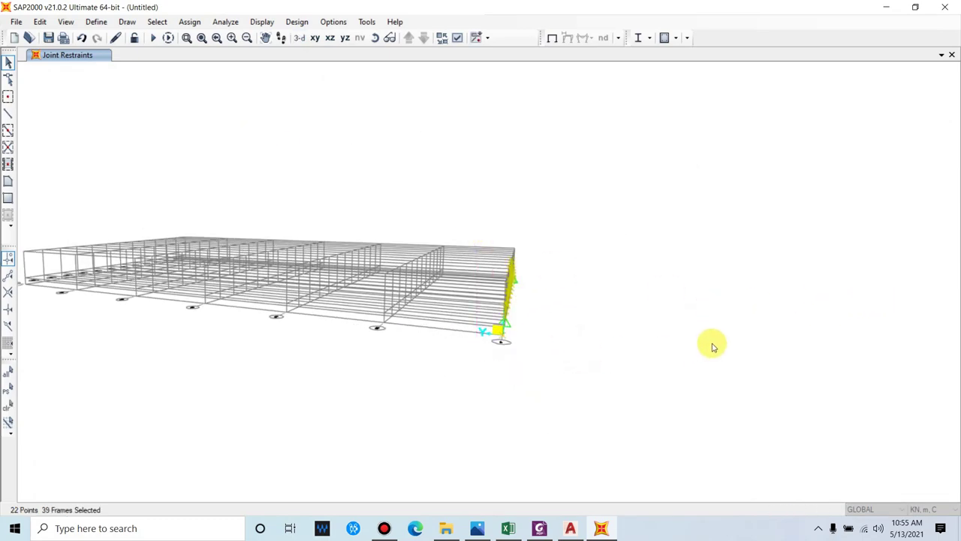
shift+middle_drag(714, 347, 515, 354)
shift+middle_drag(618, 311, 579, 337)
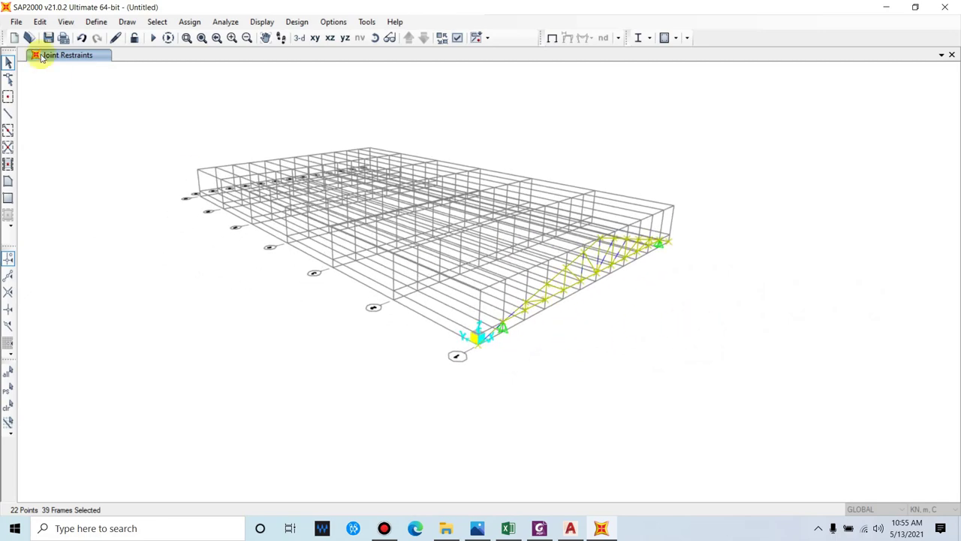
- Replicate the selected truss linearly with a dy increment of 3.2 m and 6 copies
click(40, 22)
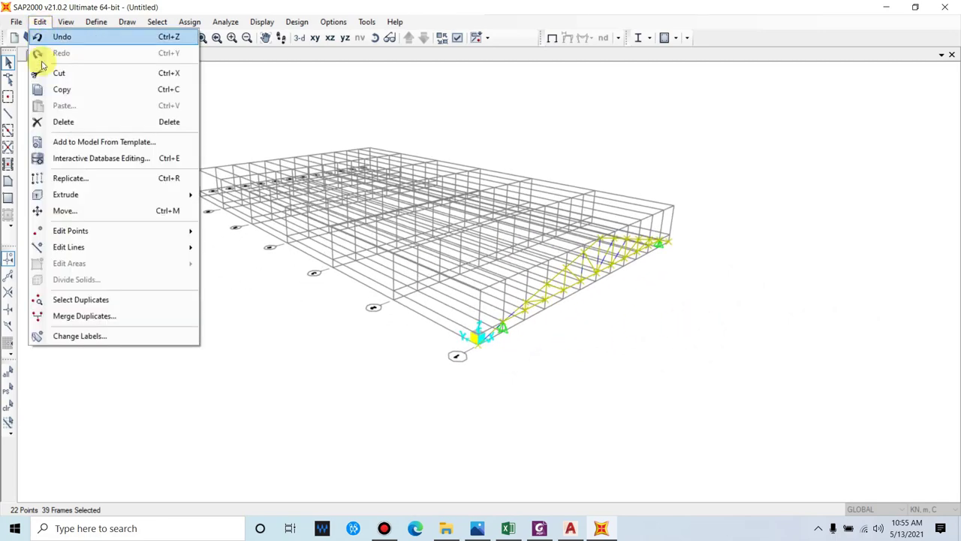
click(70, 181)
drag(443, 135, 775, 133)
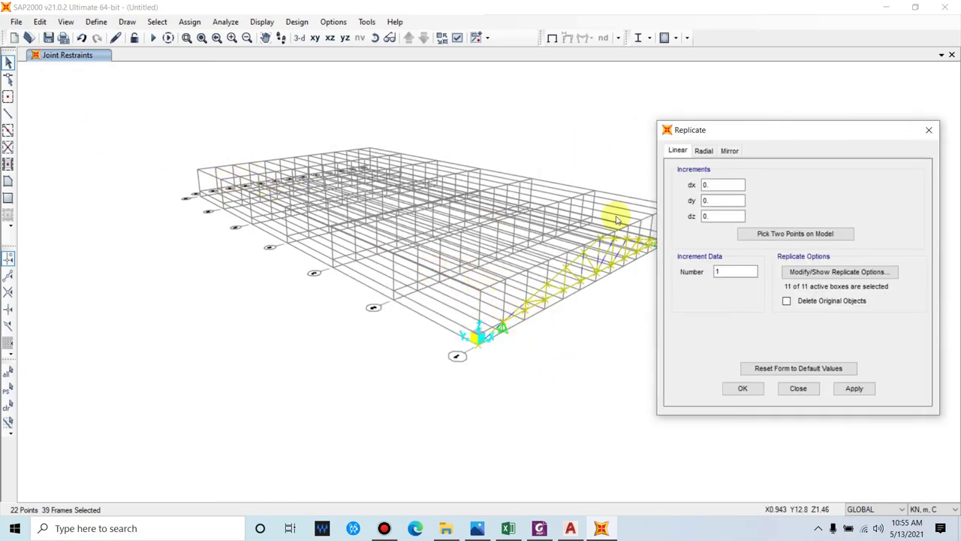
click(714, 201)
drag(653, 195, 546, 235)
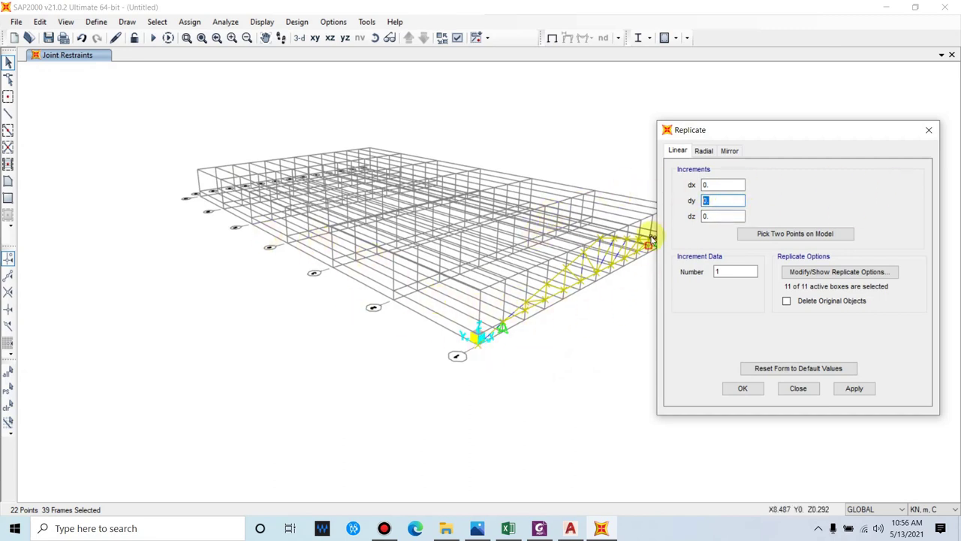
click(721, 199)
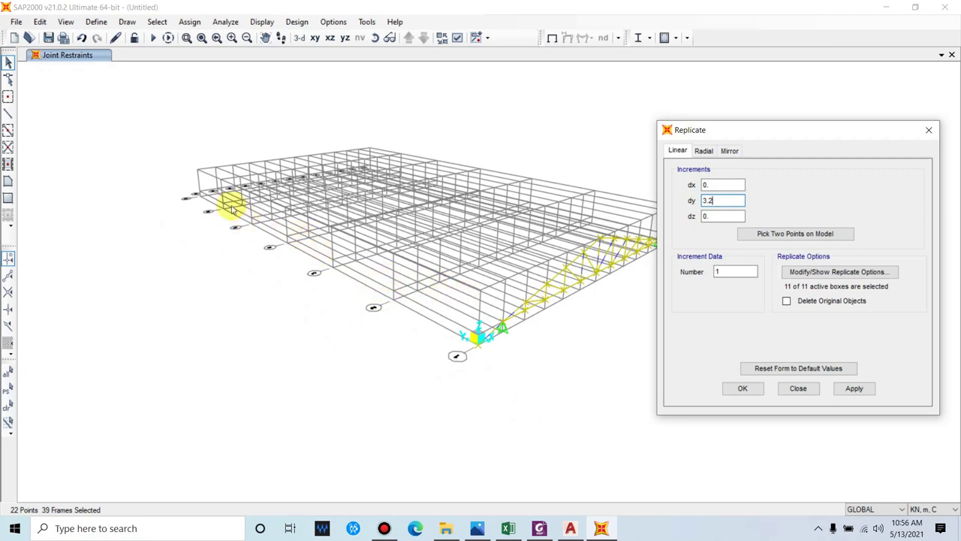
double_click(730, 271)
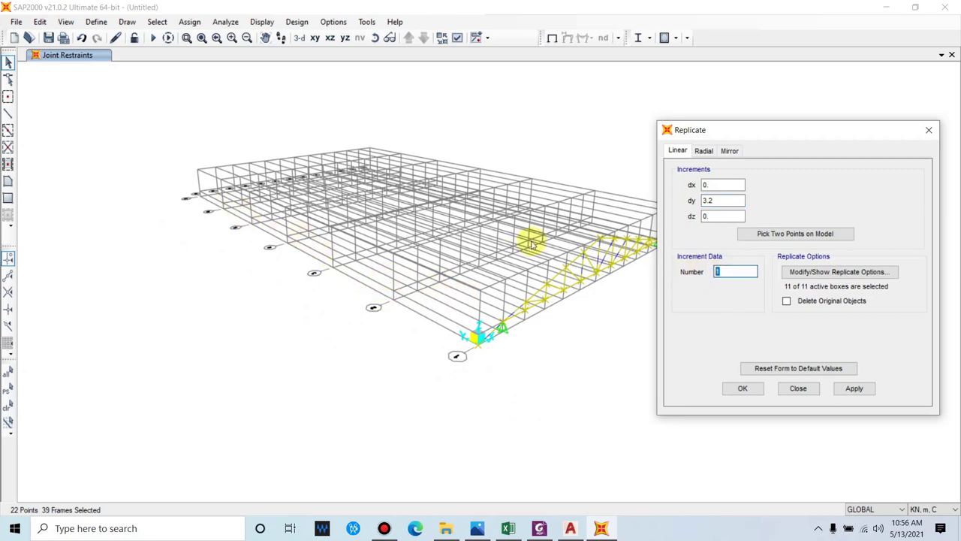
text(6)
click(854, 388)
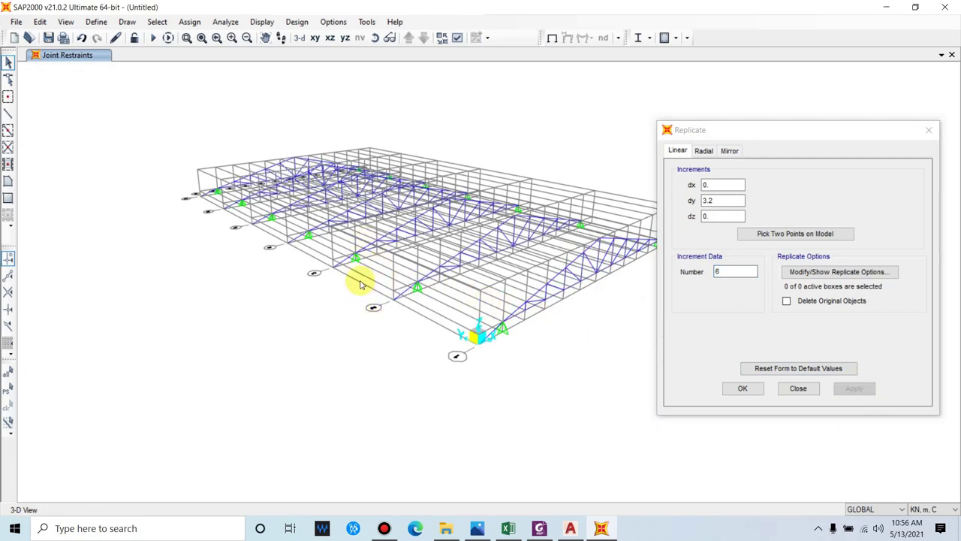
- Select the top-chord joints of the first truss from the eave end on grid line A up to F
shift+middle_drag(491, 363, 503, 322)
scroll(503, 321, up, 2)
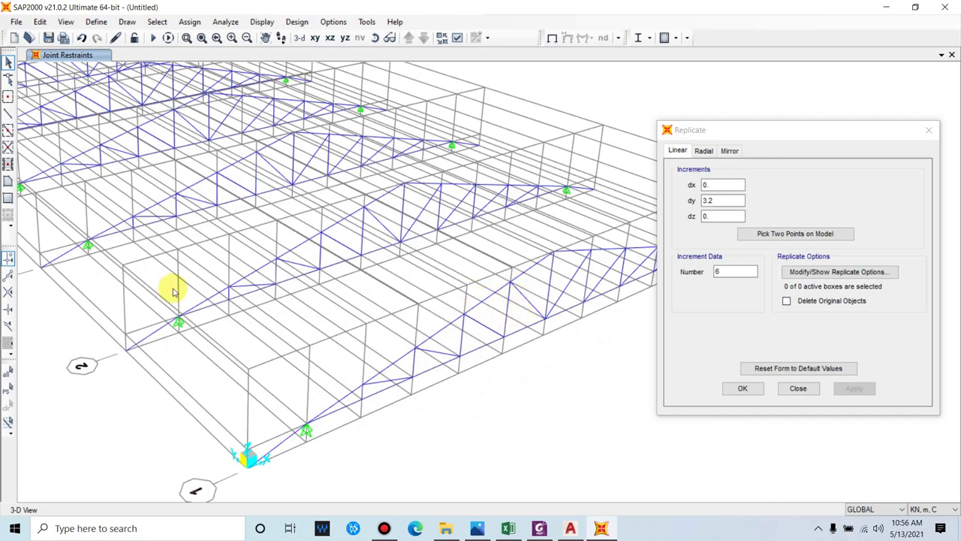
scroll(398, 346, down, 3)
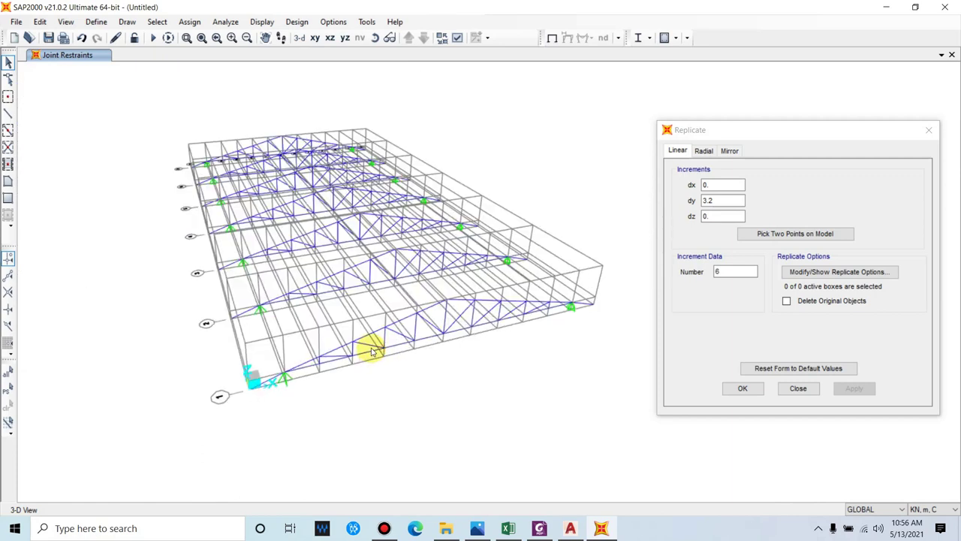
scroll(232, 382, up, 3)
drag(233, 372, 297, 433)
drag(385, 316, 444, 347)
scroll(378, 369, up, 1)
scroll(444, 348, up, 1)
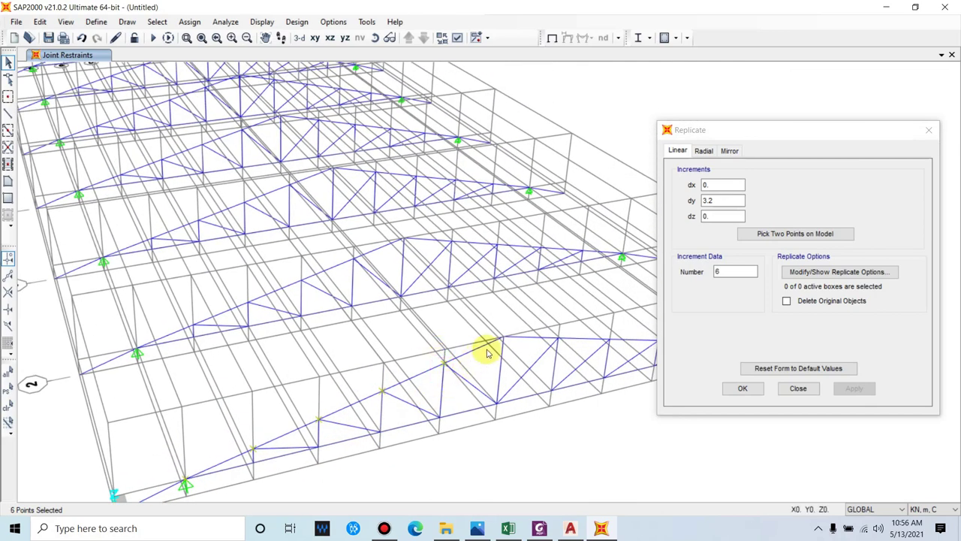
- Select the remaining top-chord joints of the first truss from the ridge down to the far eave end
drag(487, 323, 516, 349)
middle_drag(526, 380, 489, 339)
drag(489, 338, 584, 369)
scroll(500, 371, up, 2)
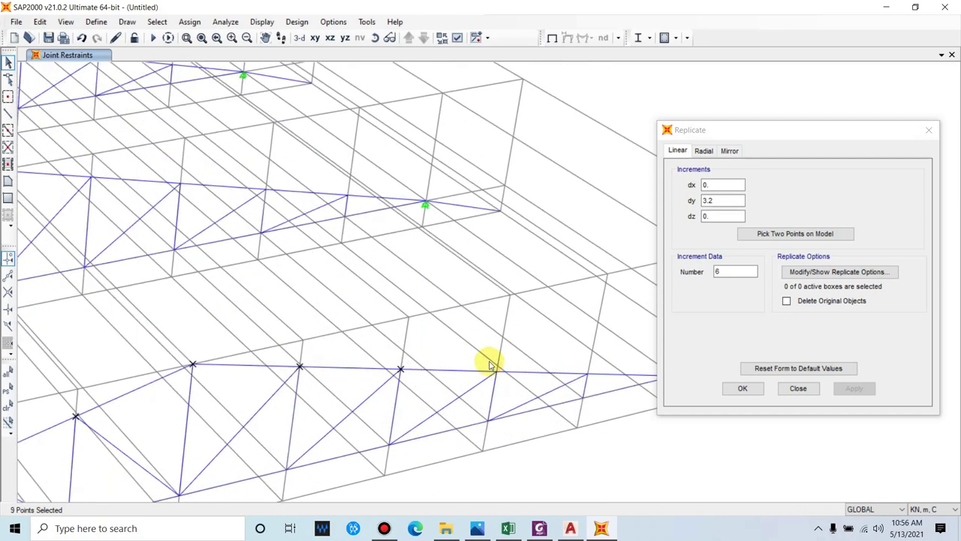
middle_drag(580, 363, 498, 354)
drag(498, 354, 537, 393)
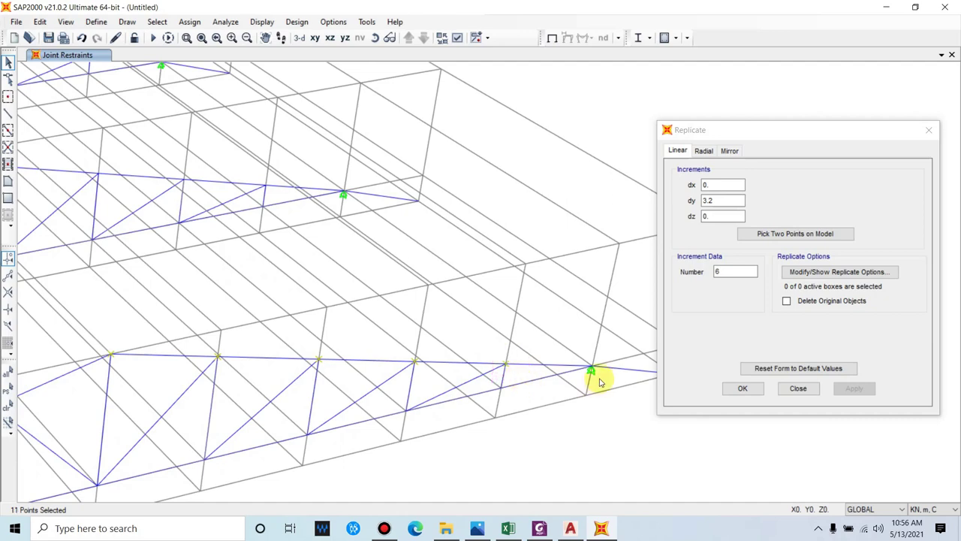
drag(569, 344, 609, 389)
middle_drag(609, 388, 397, 401)
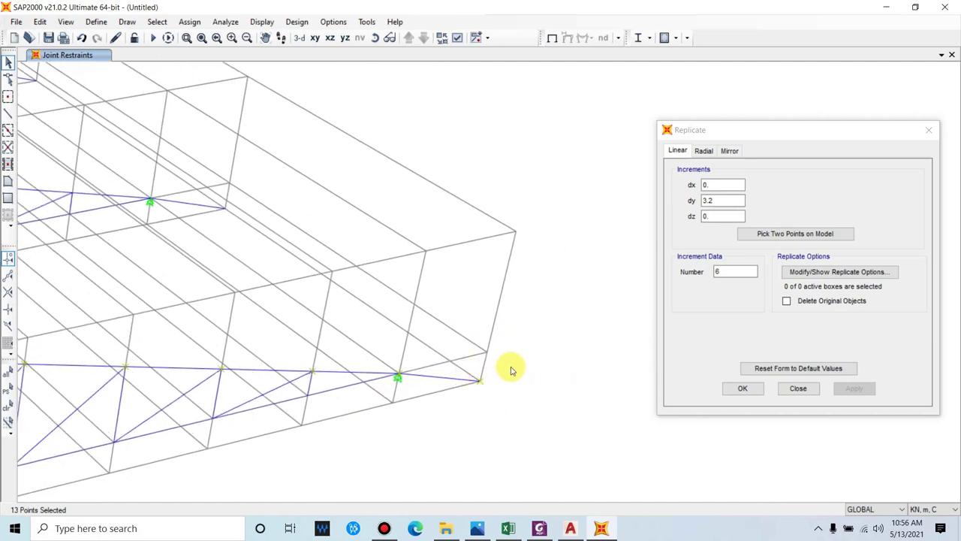
scroll(526, 383, down, 5)
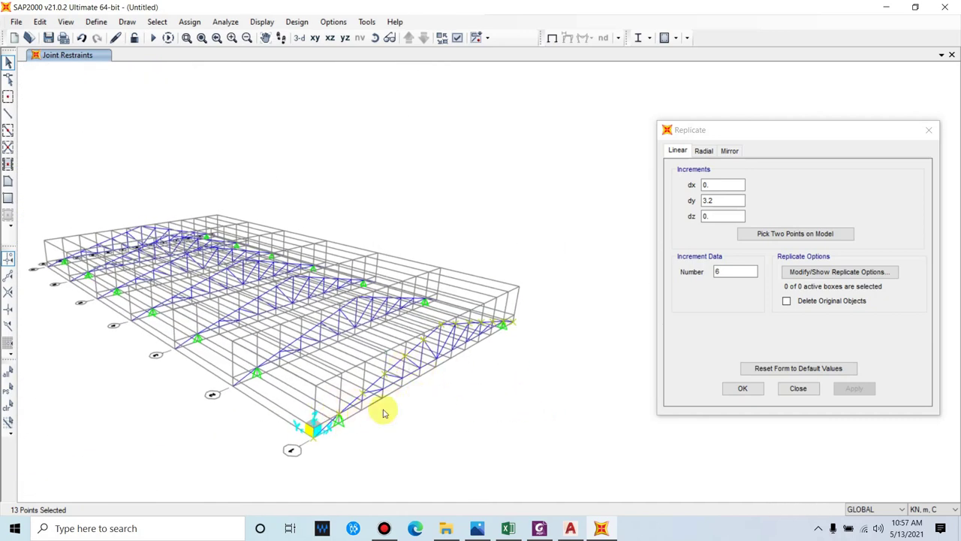
- Extrude the selected top-chord joints linearly into FSEC1 frames with a dy increment of 3.2 m and a number of 6
click(39, 22)
mouse_move(76, 195)
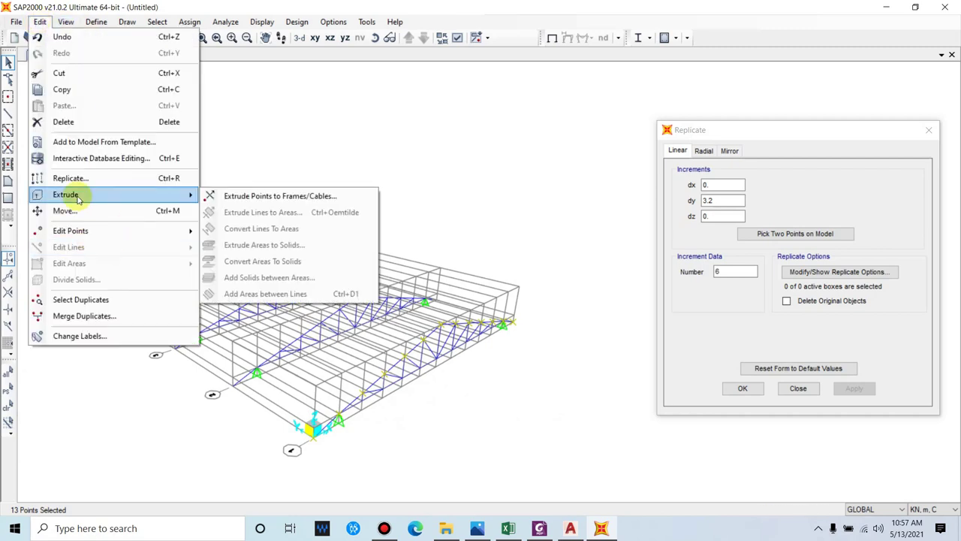
click(274, 196)
drag(439, 122, 675, 118)
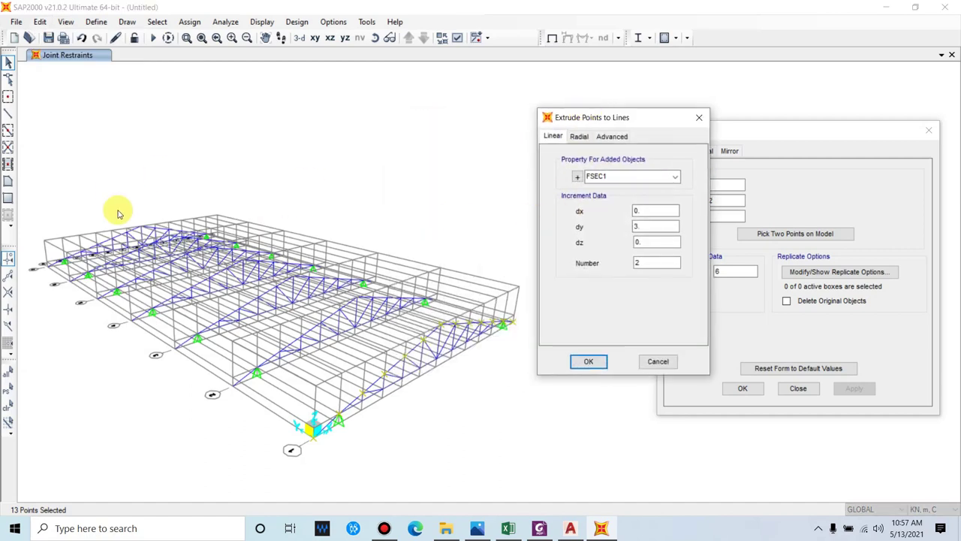
click(336, 223)
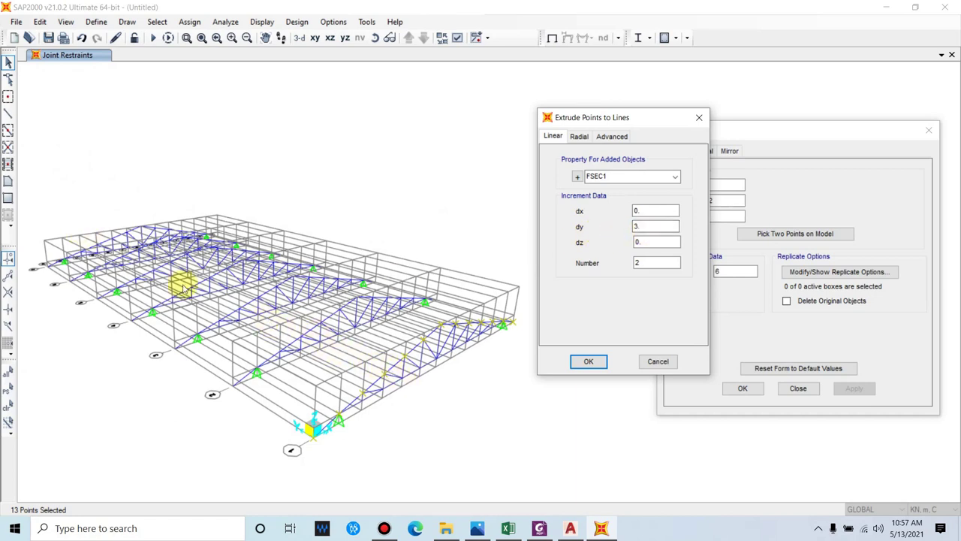
double_click(643, 227)
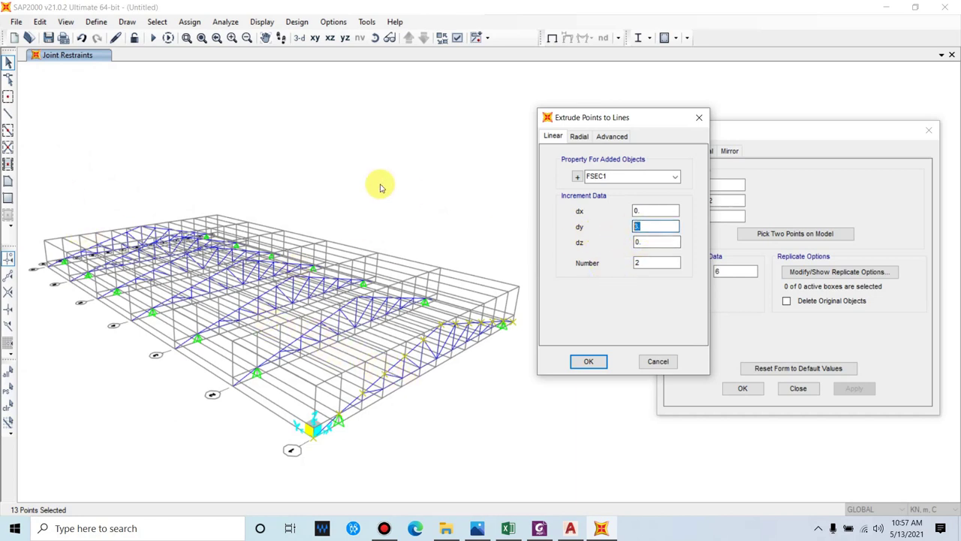
text(3.2)
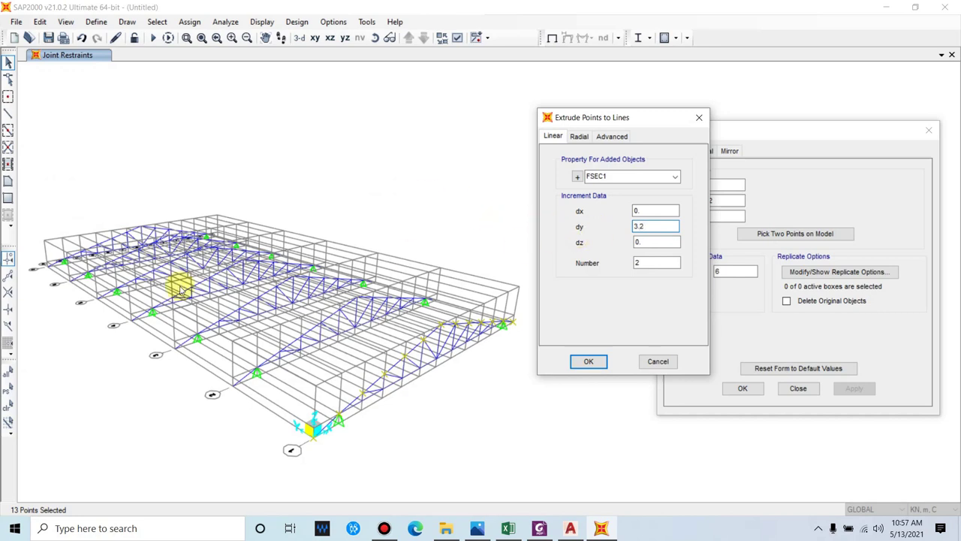
double_click(648, 263)
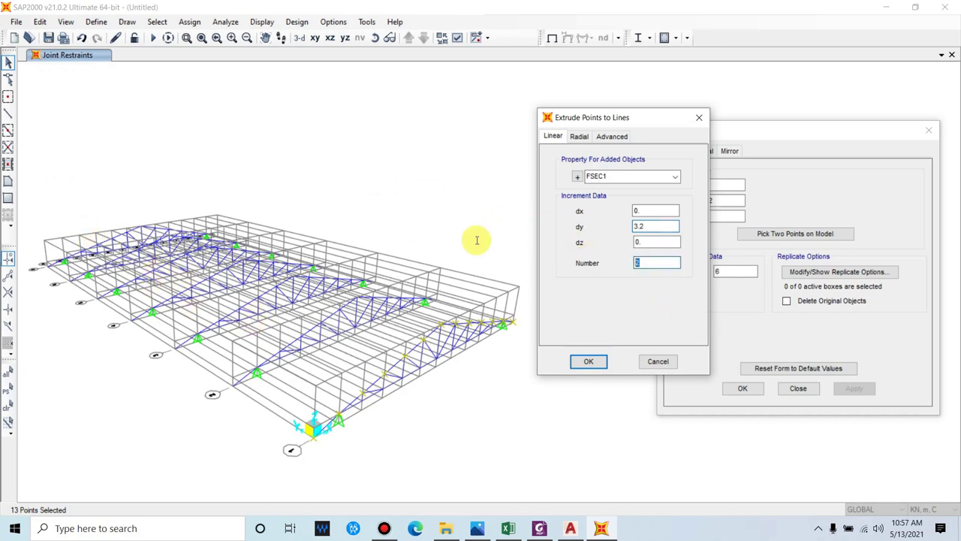
text(6)
click(589, 362)
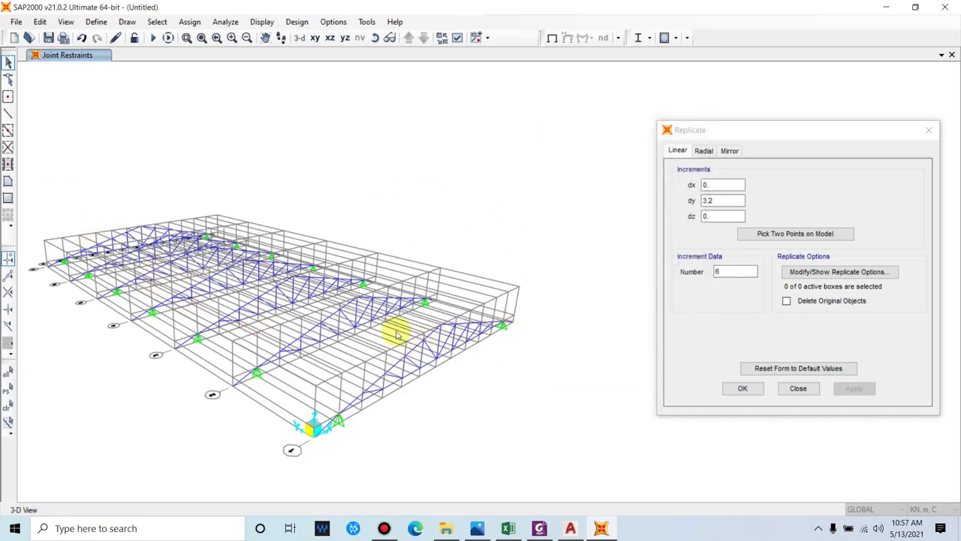
shift+middle_drag(293, 300, 429, 384)
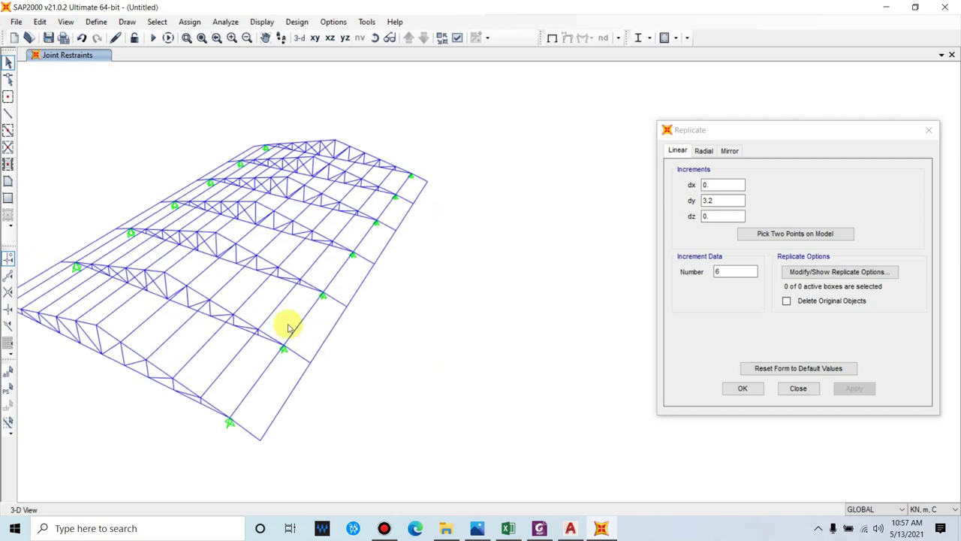
middle_drag(298, 359, 439, 355)
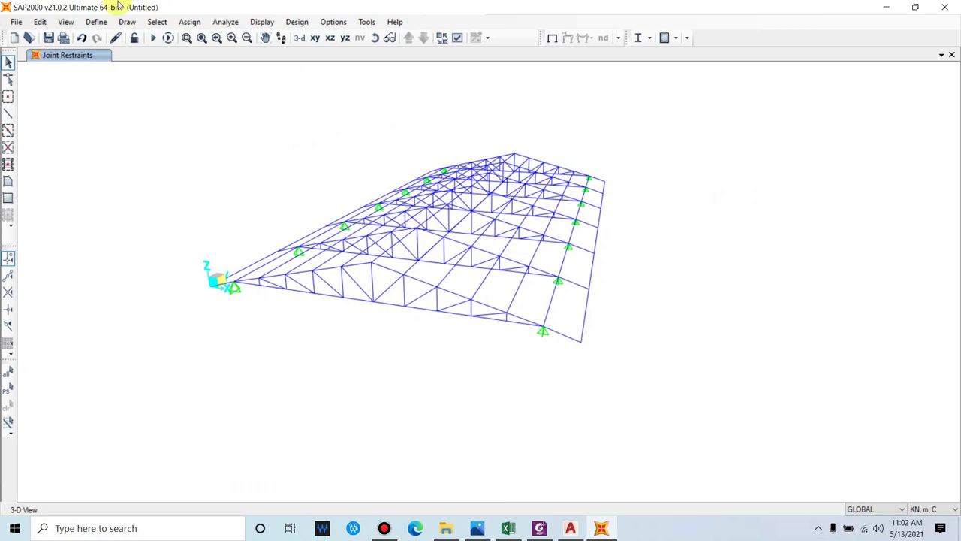
- Define a new material with region India, type Steel, standard Indian and grade Fe250
click(96, 22)
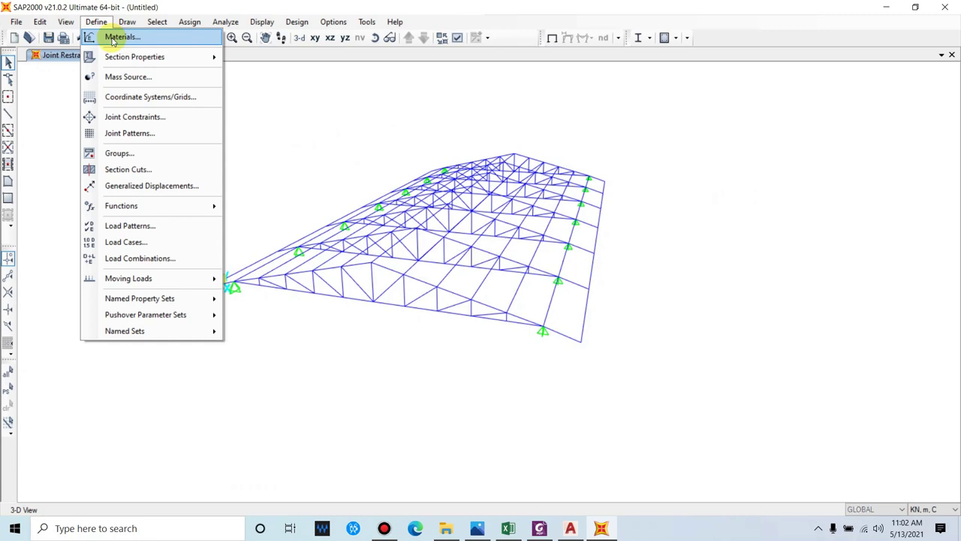
click(117, 36)
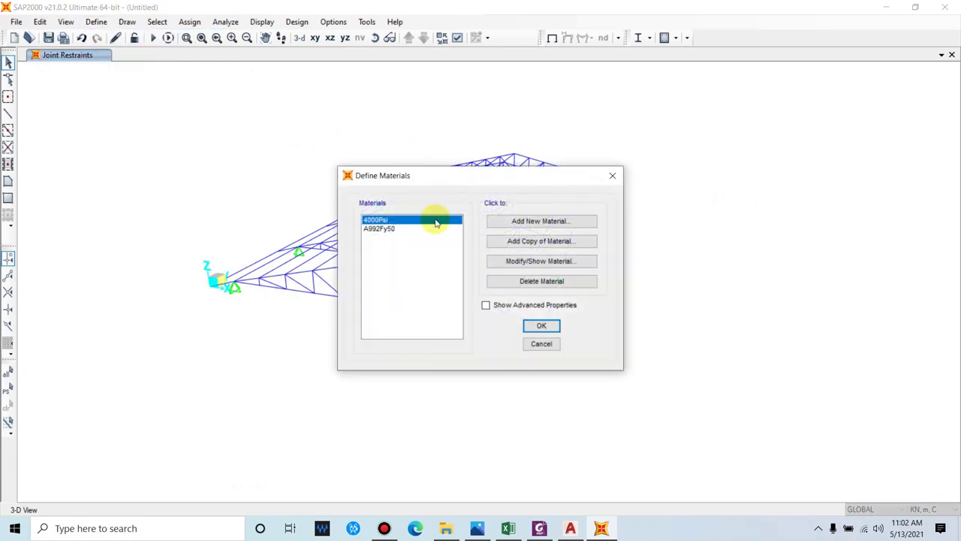
click(525, 222)
click(456, 238)
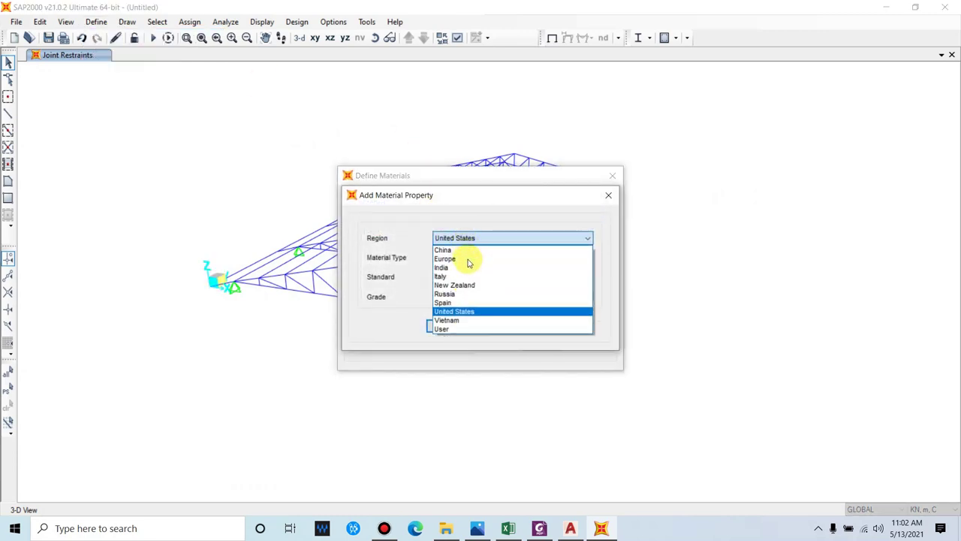
click(467, 268)
click(459, 258)
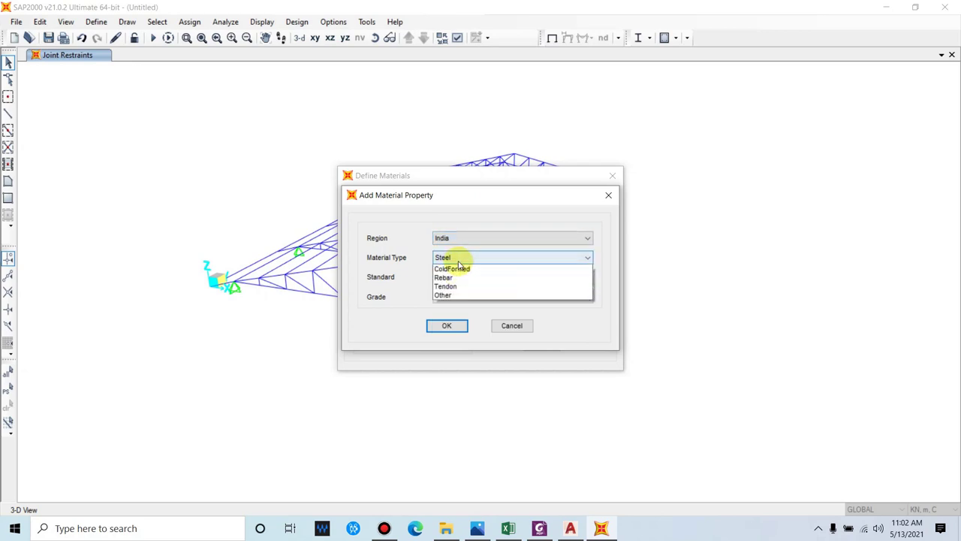
click(444, 269)
click(474, 278)
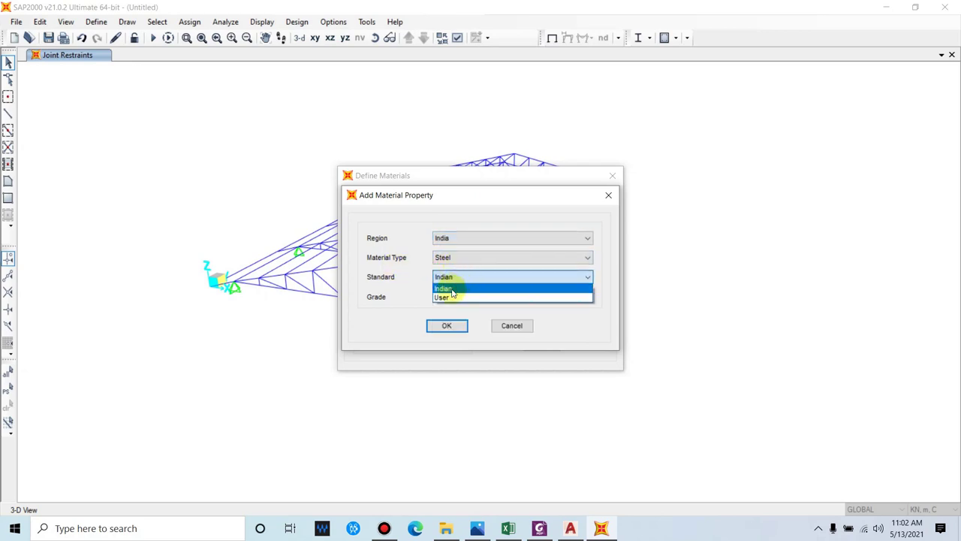
click(451, 290)
click(451, 298)
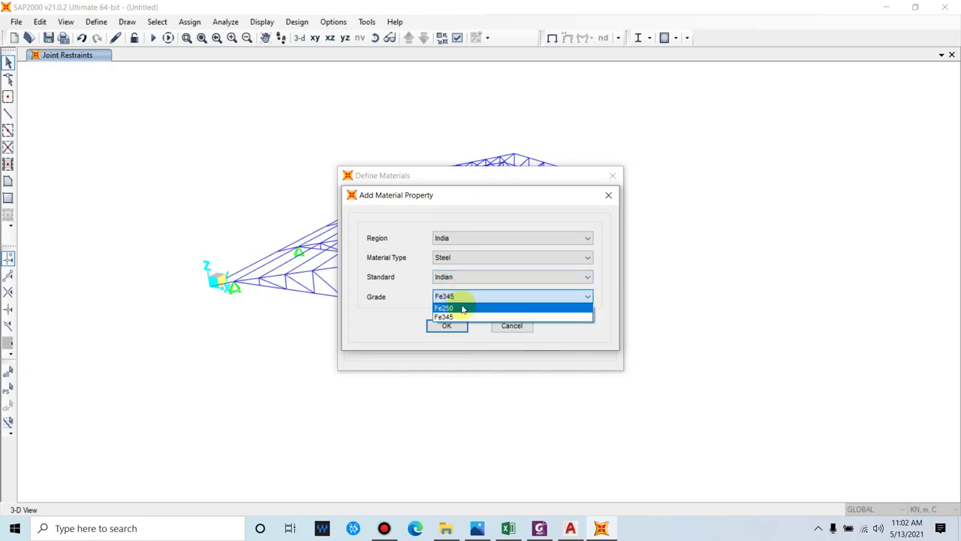
click(463, 309)
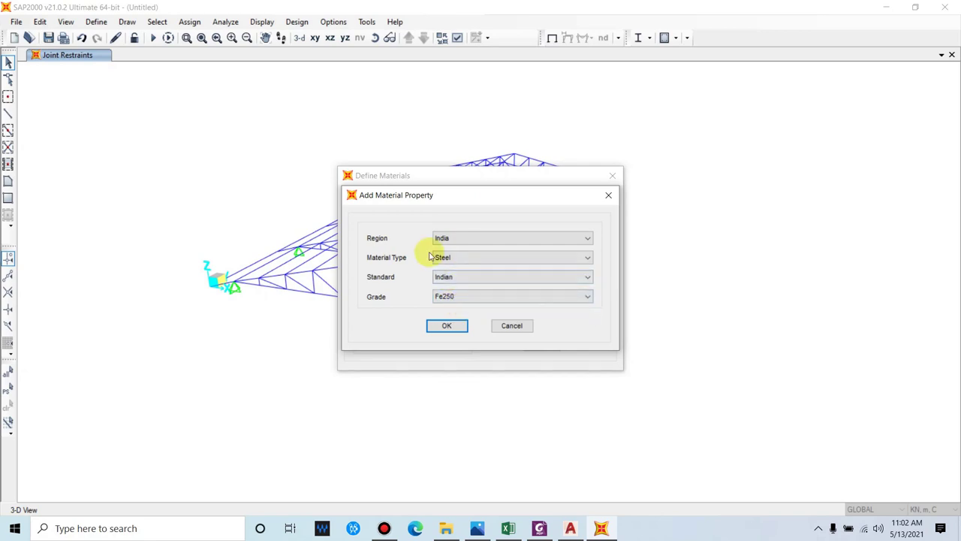
click(447, 327)
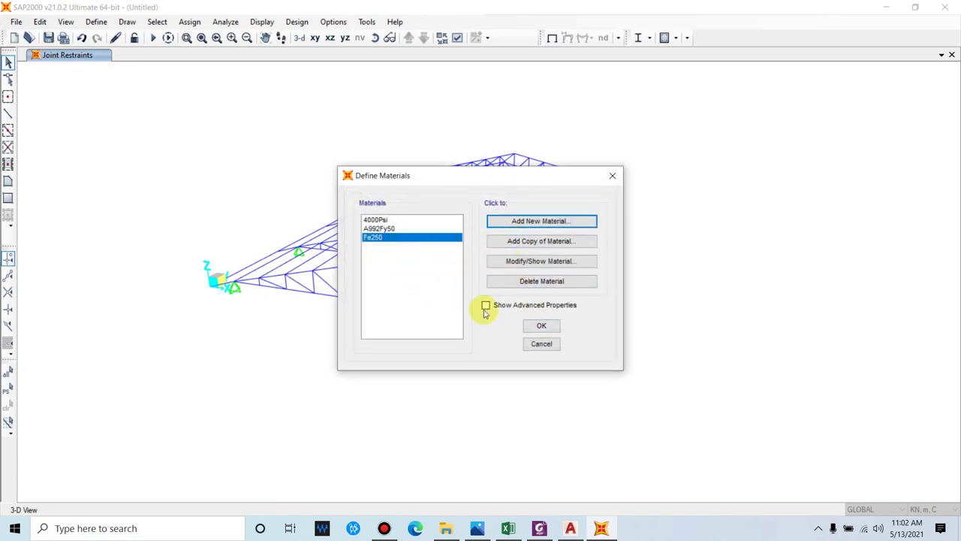
click(535, 327)
- Open the frame section property definitions
click(96, 21)
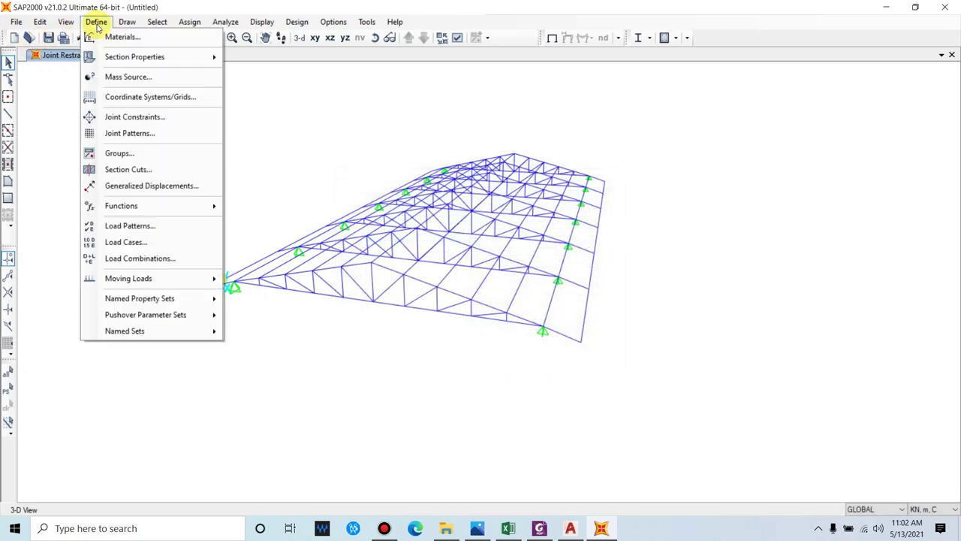
mouse_move(139, 60)
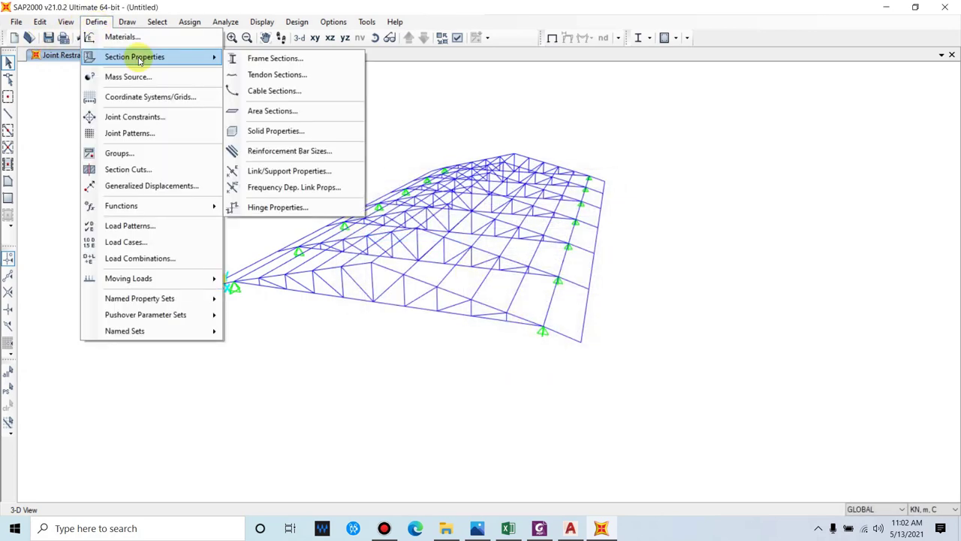
click(275, 58)
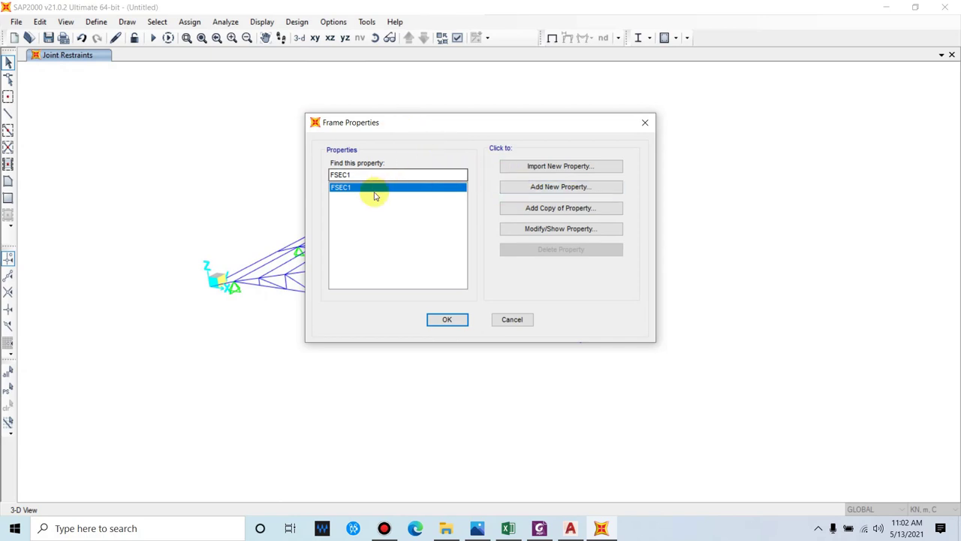
click(560, 188)
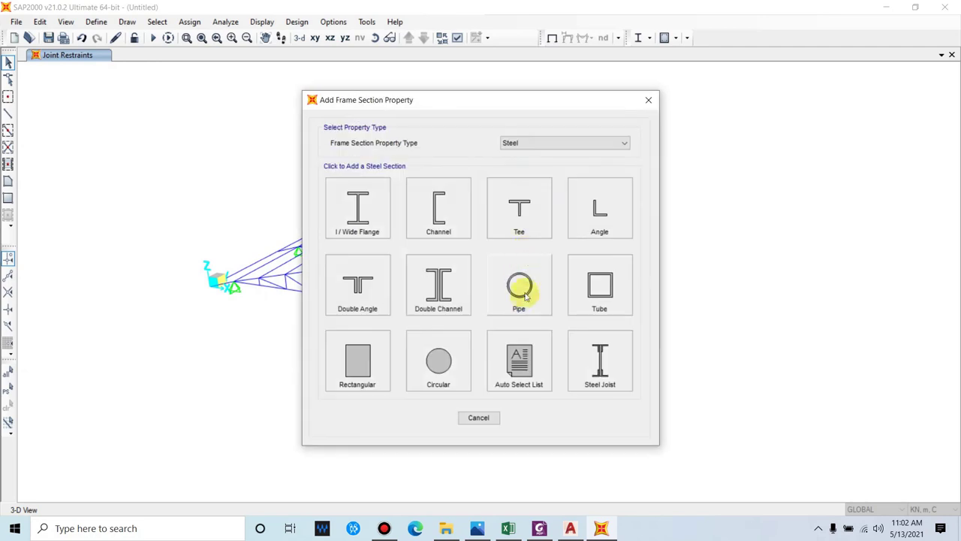
click(529, 292)
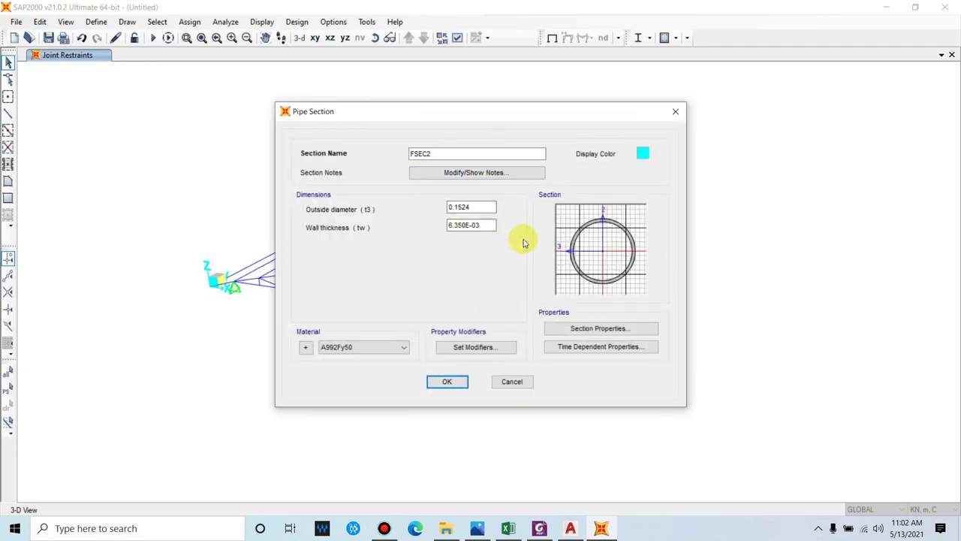
click(513, 382)
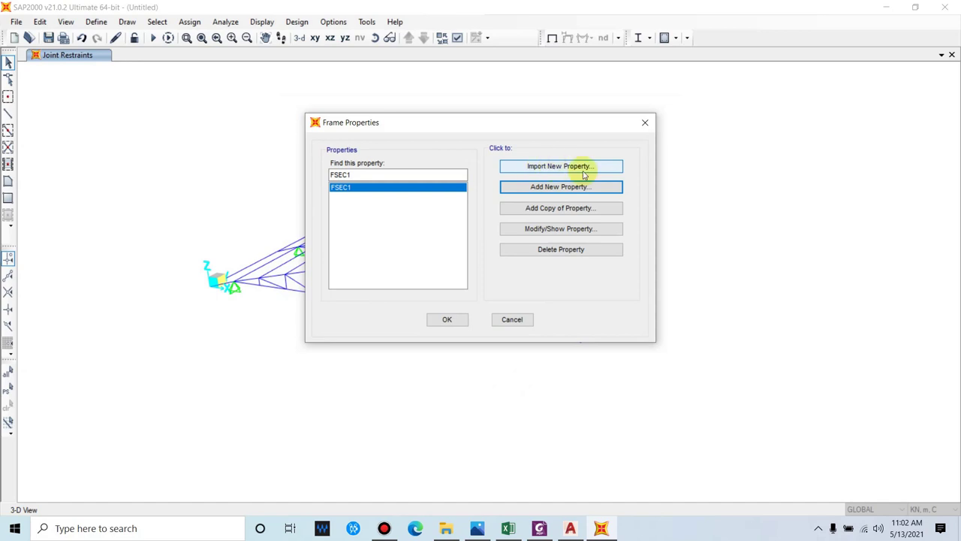
- Begin importing steel pipe sections from the Indian.pro property file and set their material to Fe250
click(552, 166)
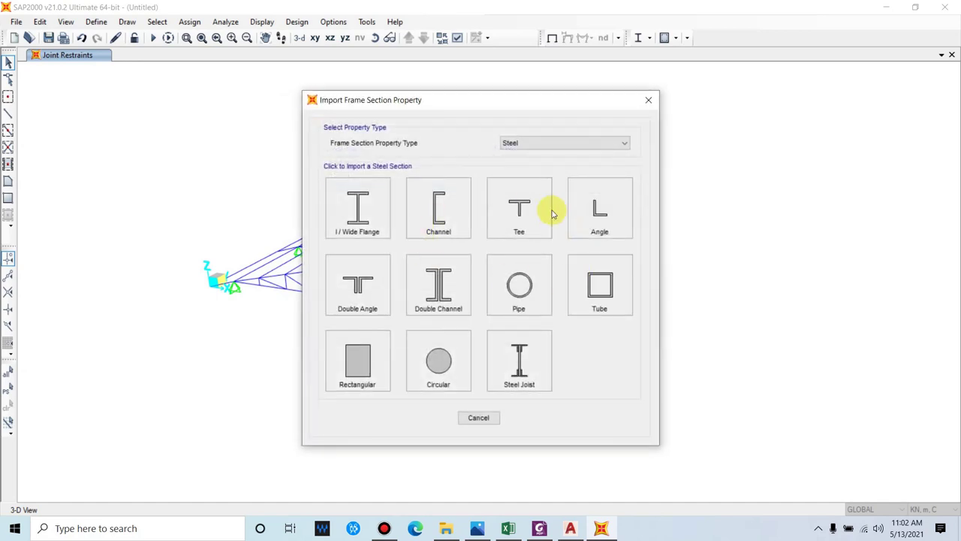
click(526, 145)
click(526, 150)
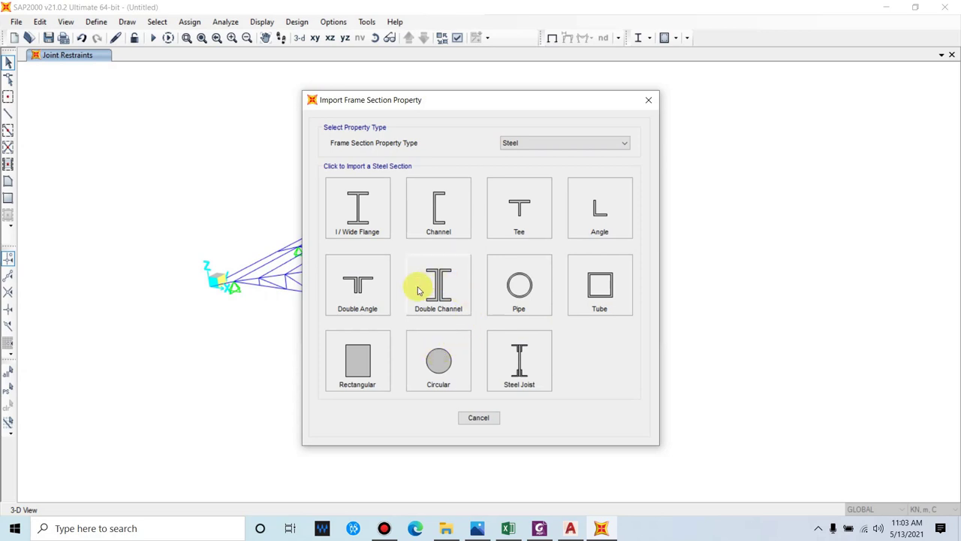
click(519, 297)
scroll(447, 318, down, 3)
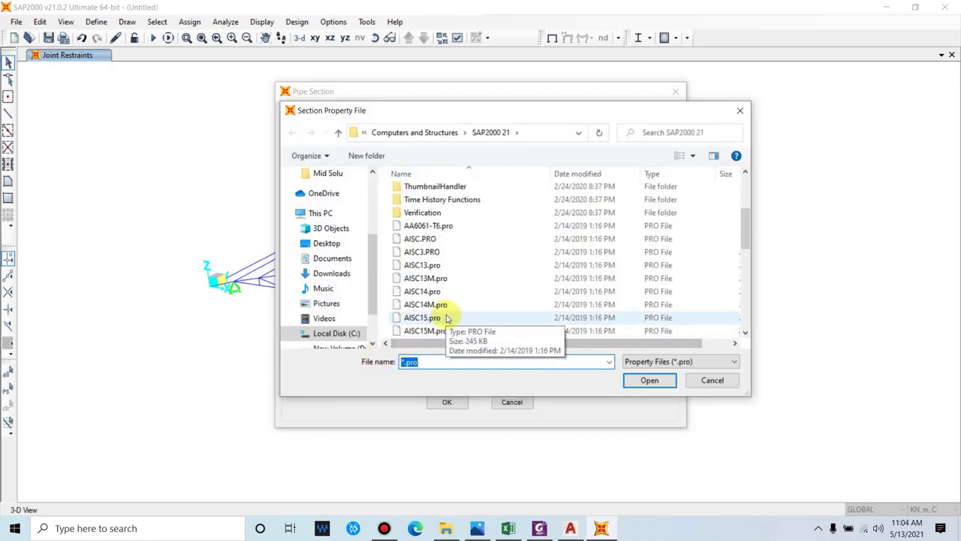
scroll(447, 319, down, 5)
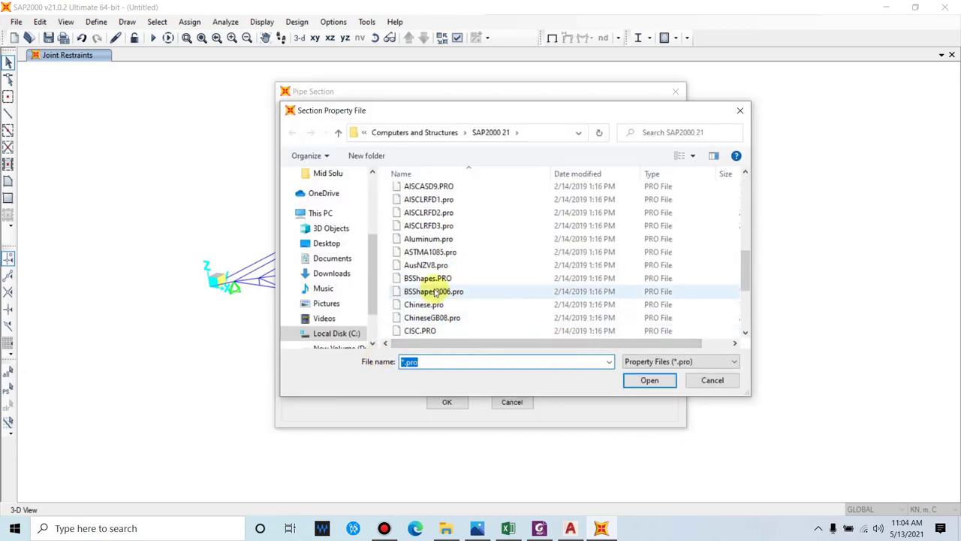
scroll(460, 305, down, 1)
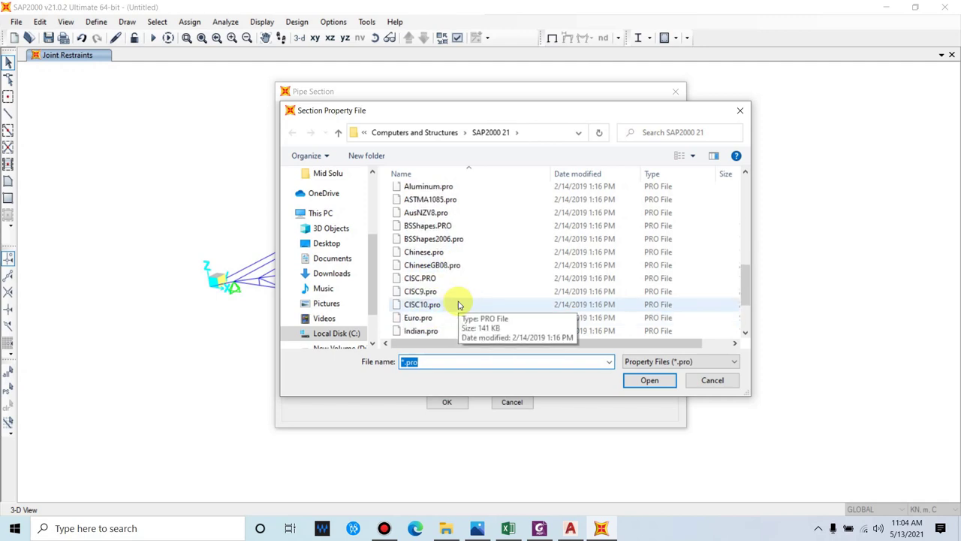
scroll(460, 304, down, 2)
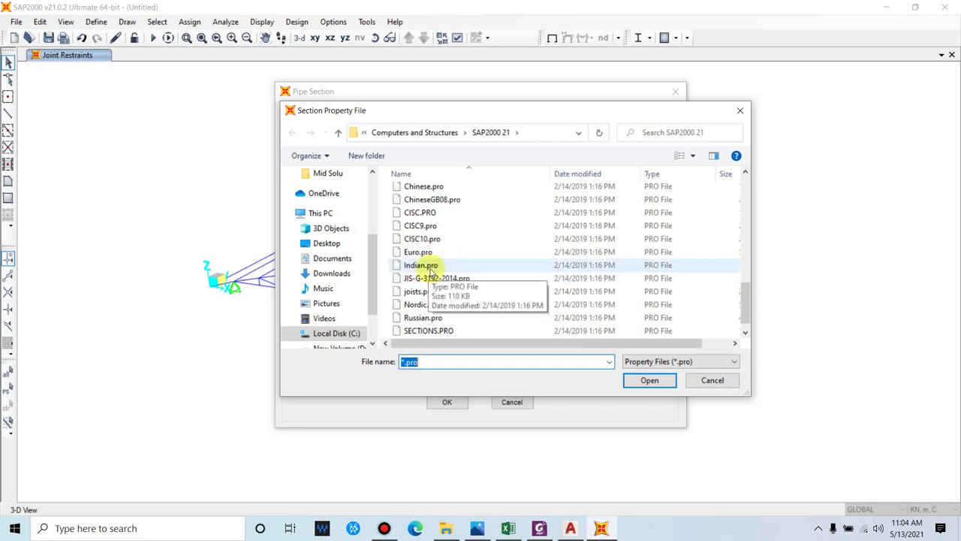
click(425, 265)
click(650, 380)
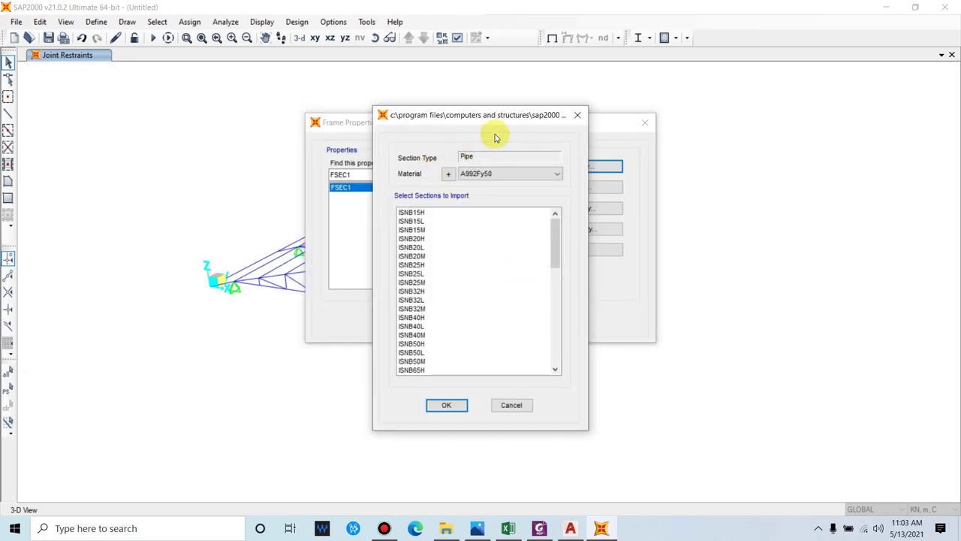
click(480, 174)
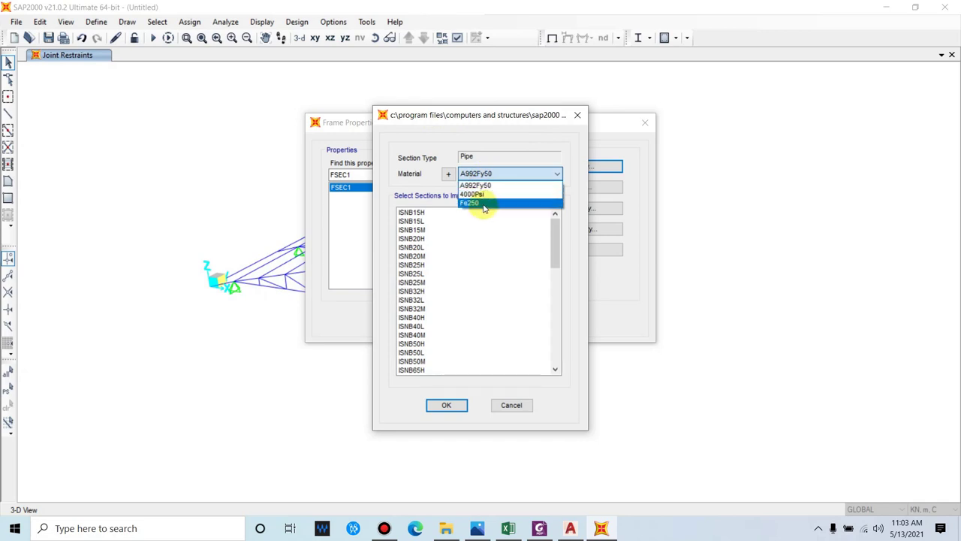
click(484, 203)
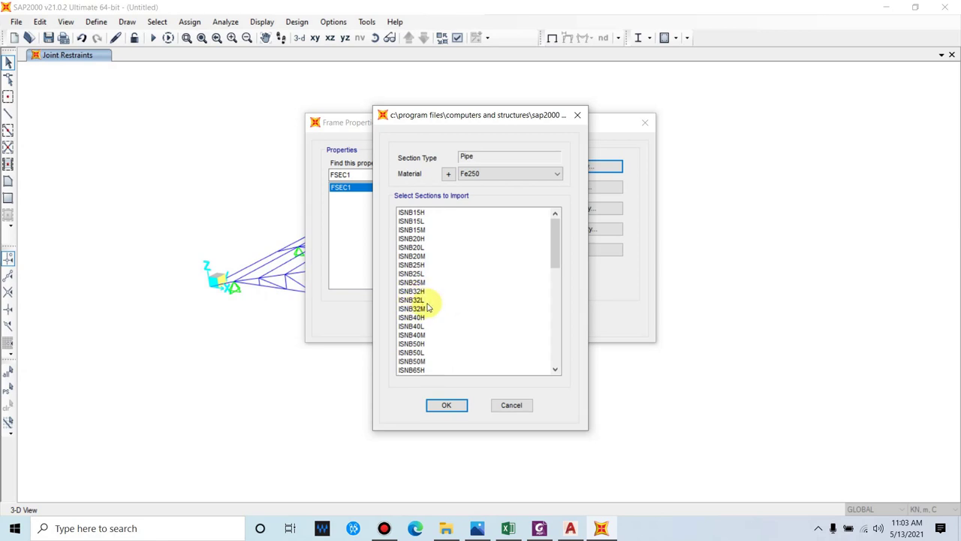
- Import the pipe sections ISNB32M, ISNB40M, ISNB50M, ISNB65M, ISNB80M, ISNB90M, ISNB100M and ISNB110M
click(417, 310)
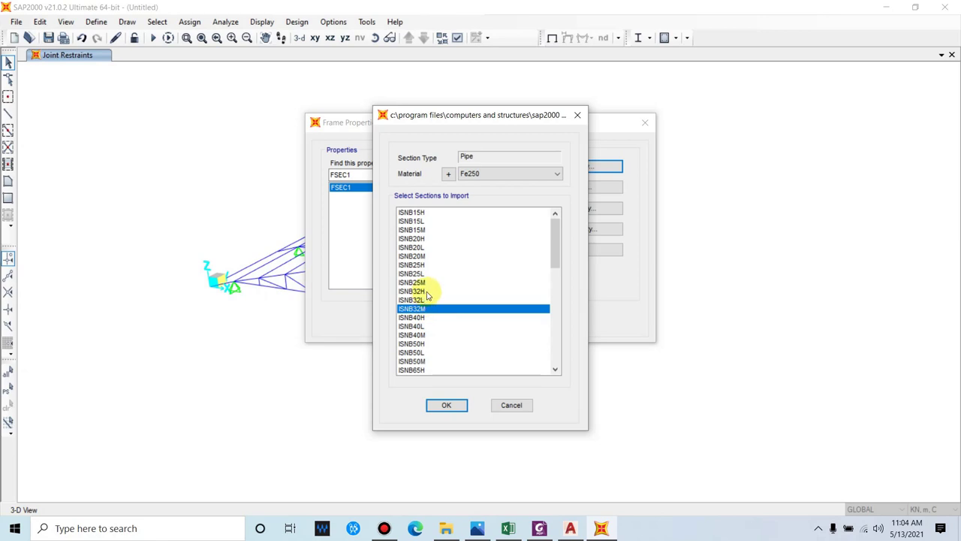
scroll(426, 298, down, 1)
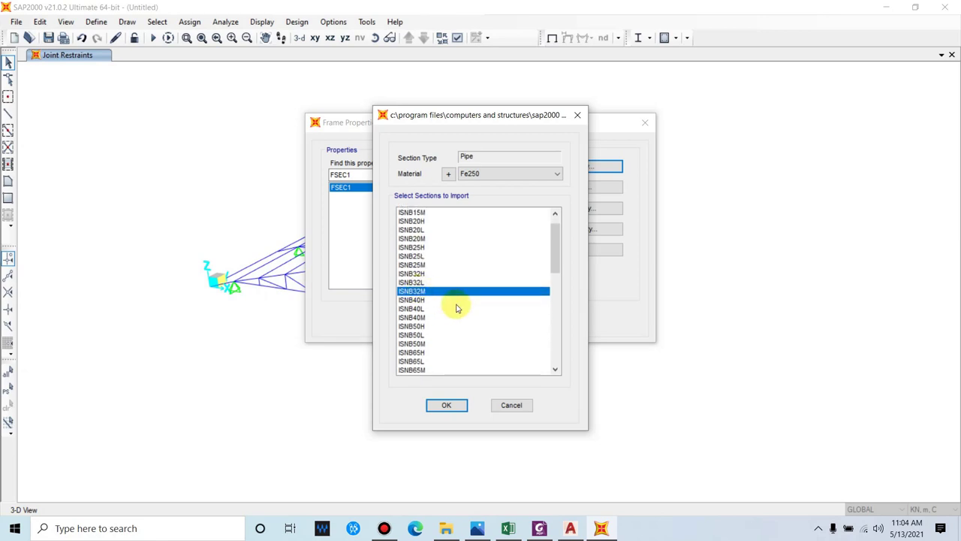
scroll(450, 302, down, 1)
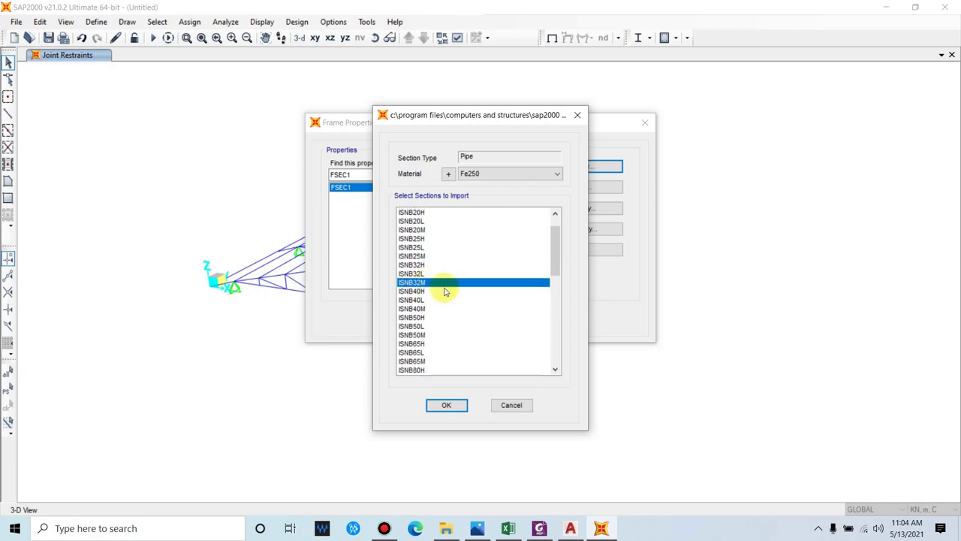
ctrl+click(426, 309)
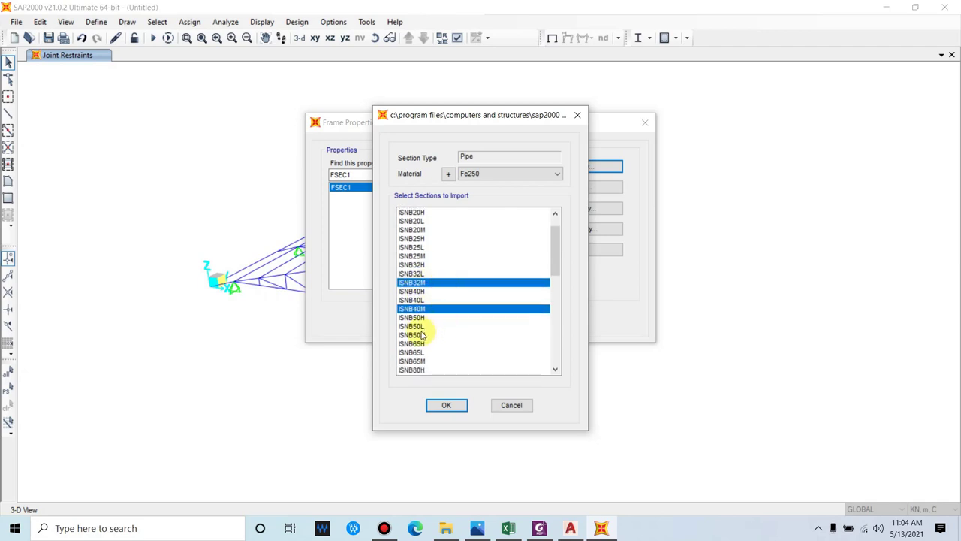
ctrl+click(432, 335)
ctrl+click(425, 361)
scroll(461, 346, down, 2)
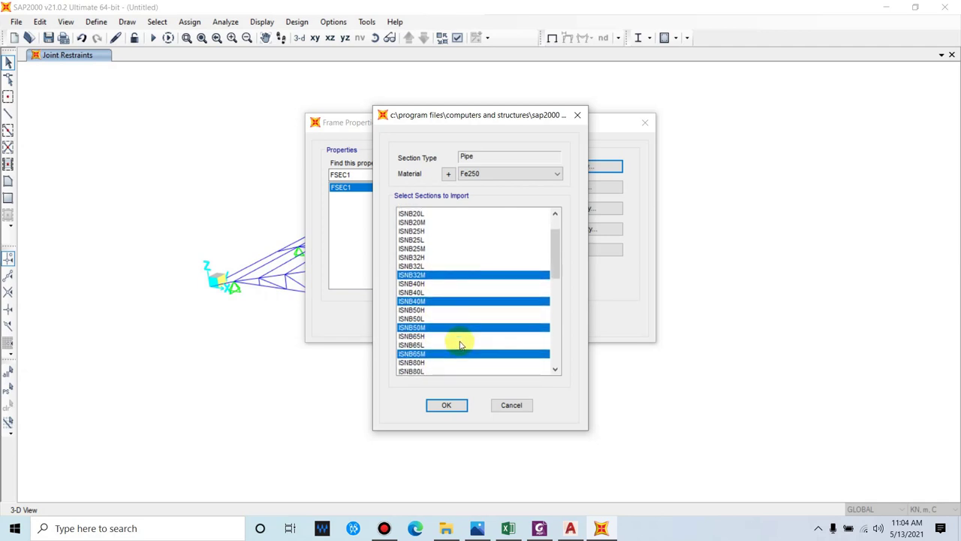
ctrl+click(443, 352)
scroll(441, 353, down, 2)
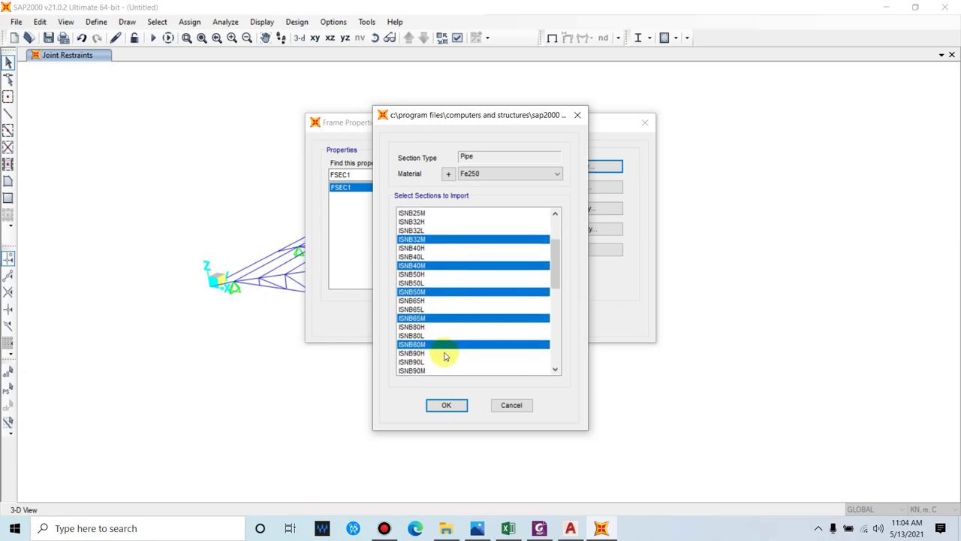
ctrl+click(437, 353)
scroll(437, 354, down, 2)
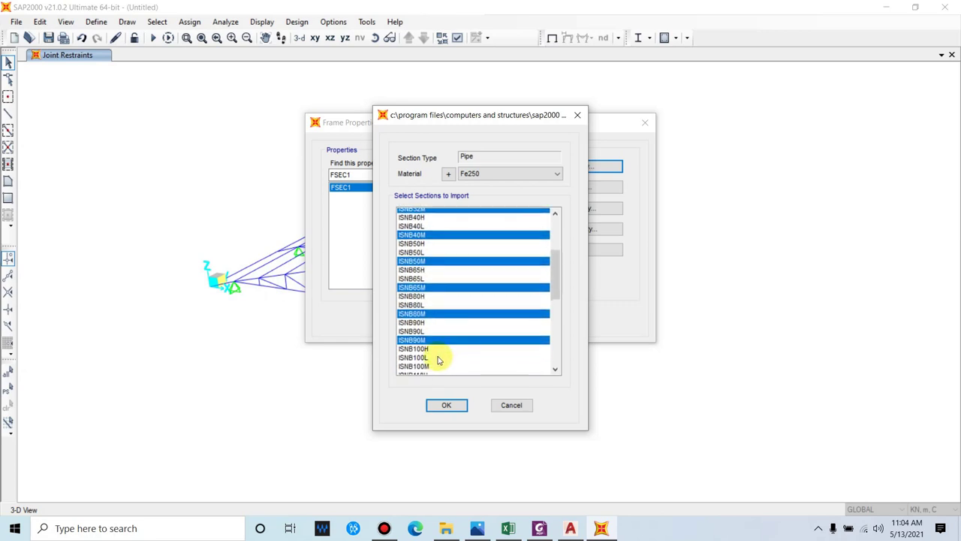
ctrl+click(431, 353)
scroll(451, 345, down, 2)
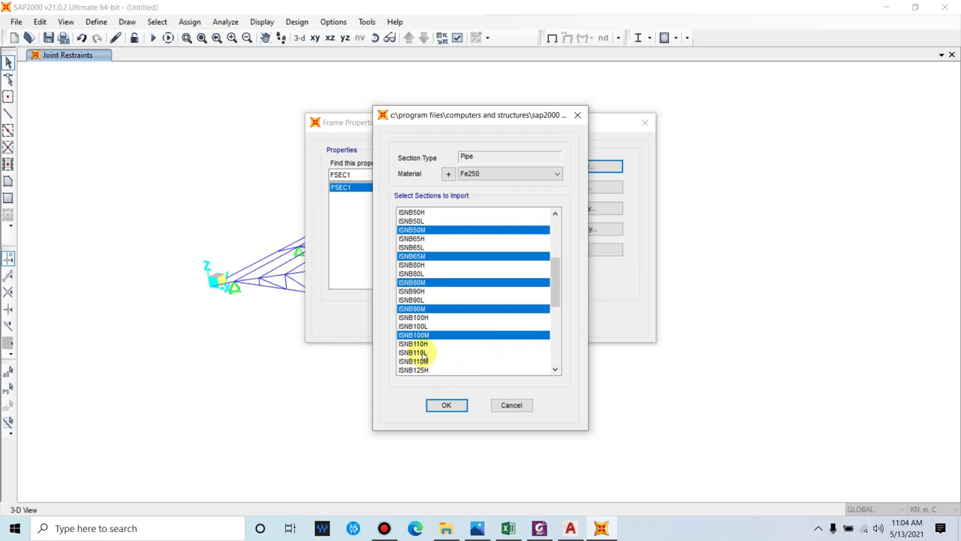
ctrl+click(440, 361)
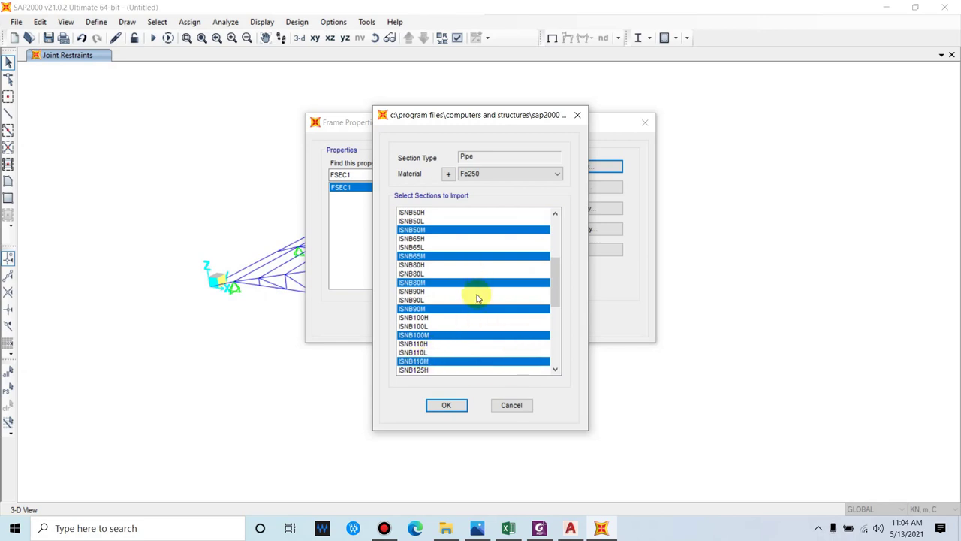
click(459, 404)
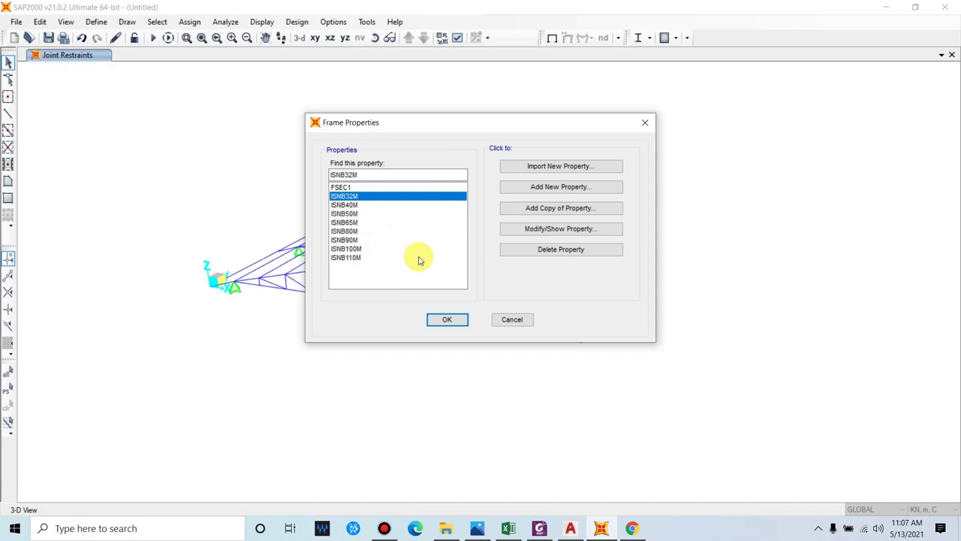
- Add a steel auto select list containing all the ISNB pipe sections from ISNB32M to ISNB110M, leaving out FSEC1
drag(406, 127, 585, 118)
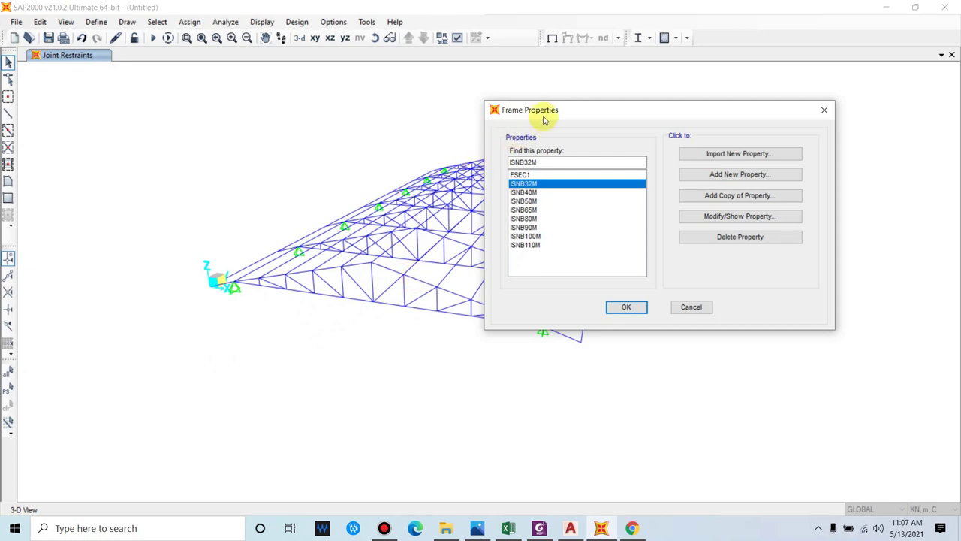
drag(545, 116, 623, 120)
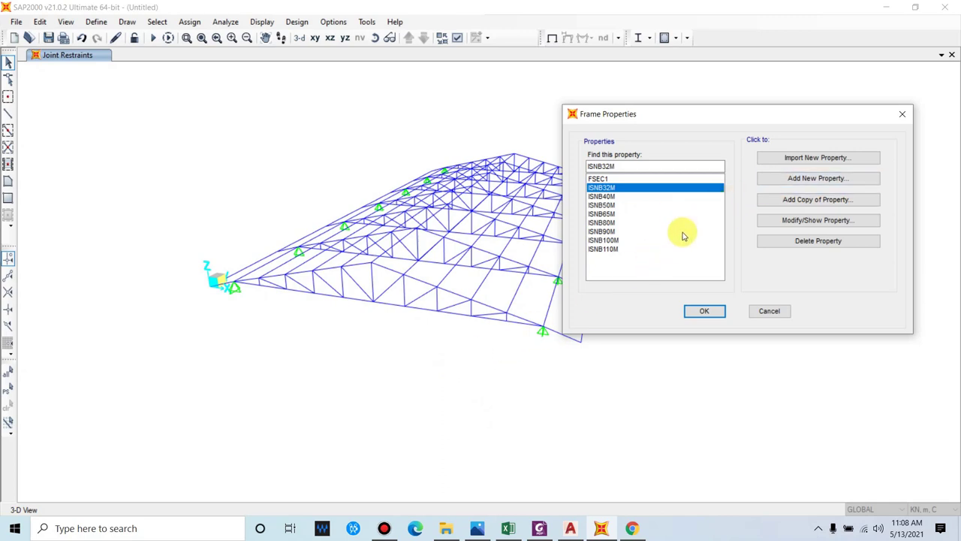
click(823, 181)
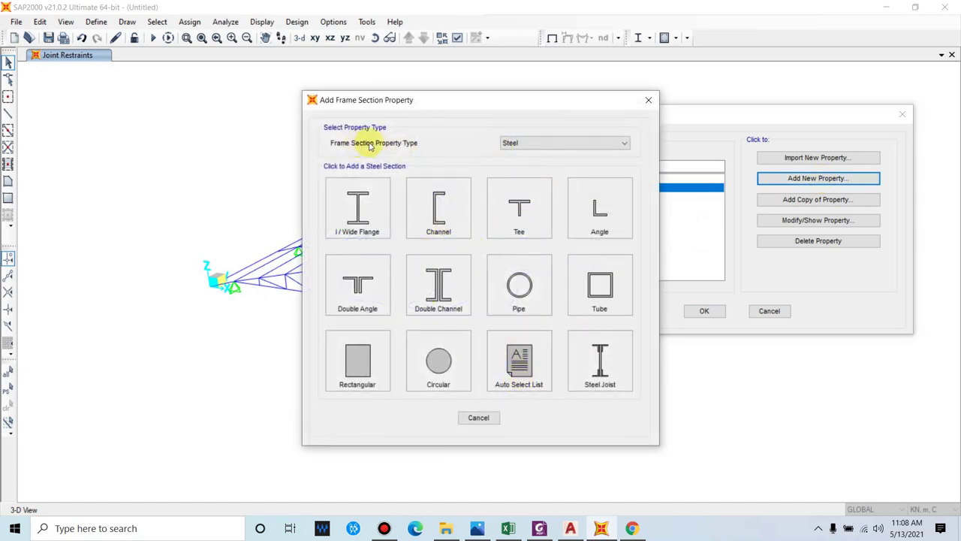
click(519, 365)
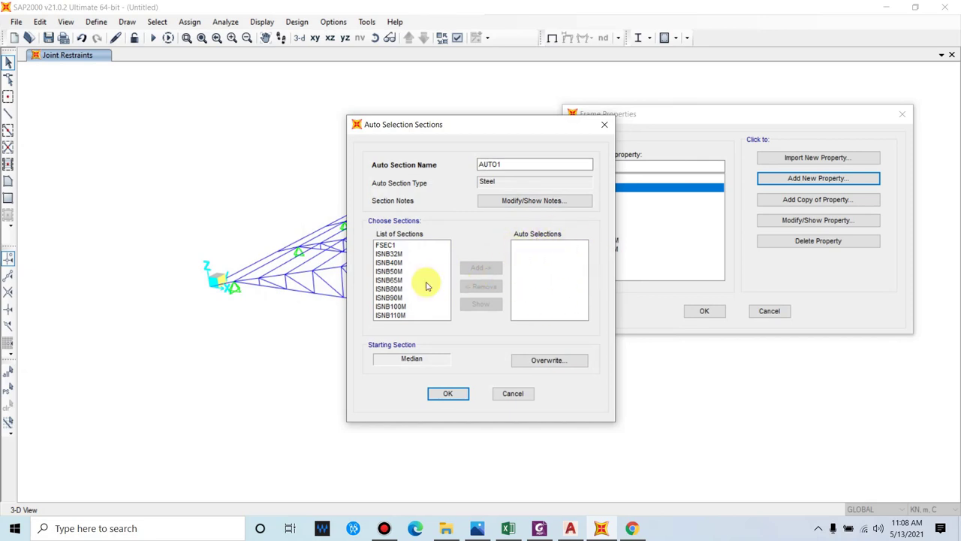
drag(390, 254, 379, 342)
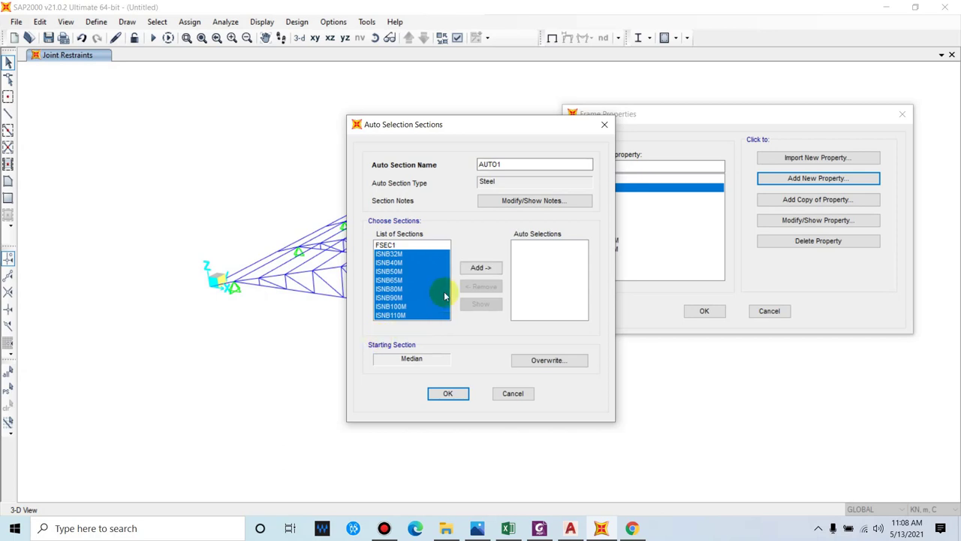
click(480, 267)
click(541, 255)
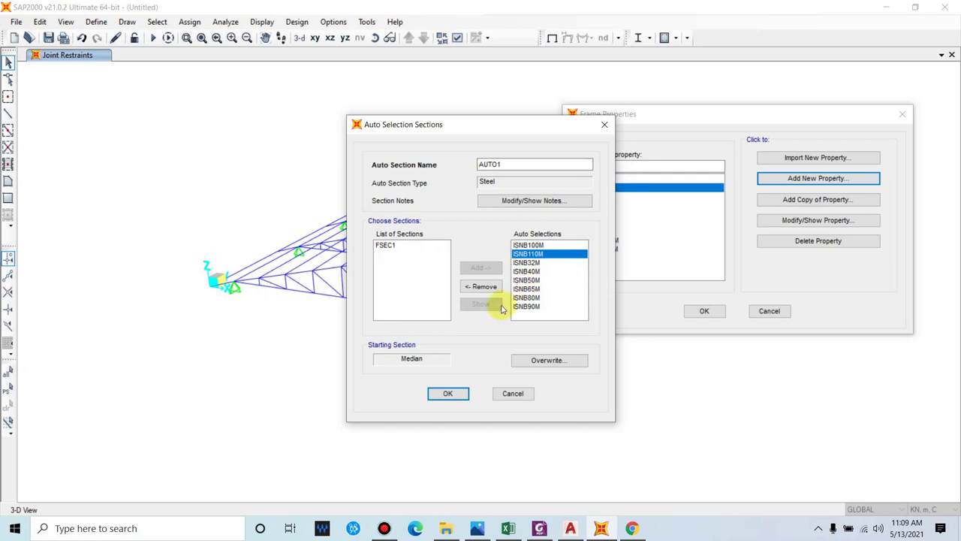
click(448, 393)
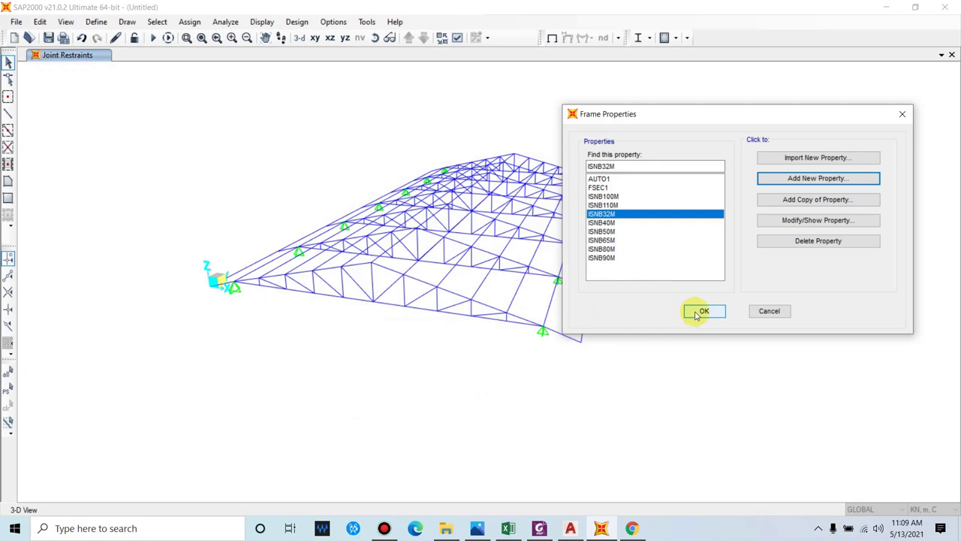
click(612, 179)
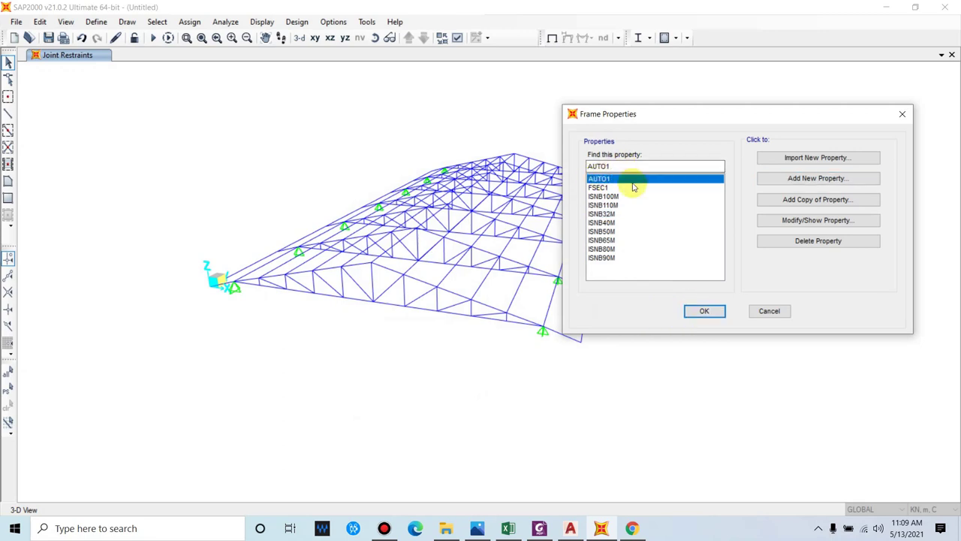
click(712, 312)
- Select the entire roof structure and assign the AUTO1 frame section to all its members
drag(167, 110, 777, 414)
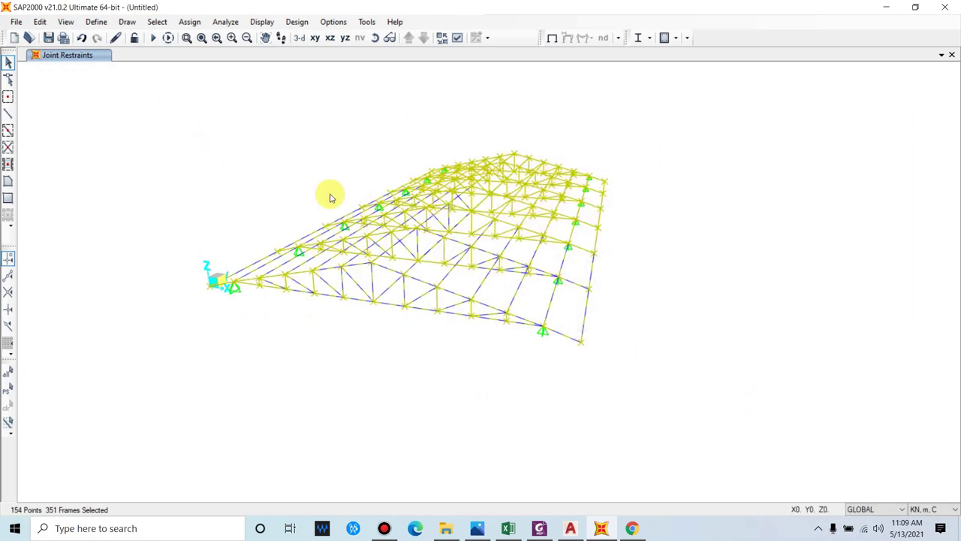
click(190, 21)
mouse_move(236, 52)
click(402, 54)
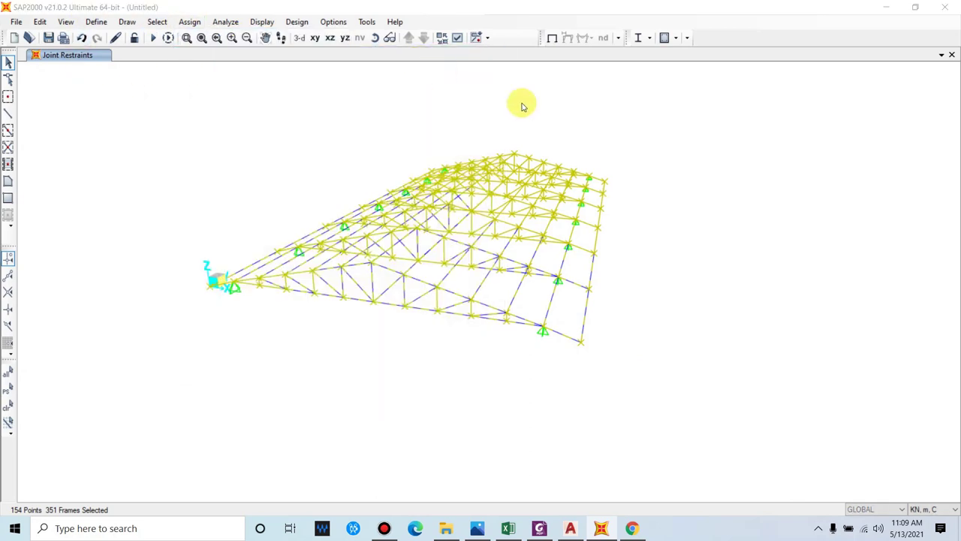
click(451, 93)
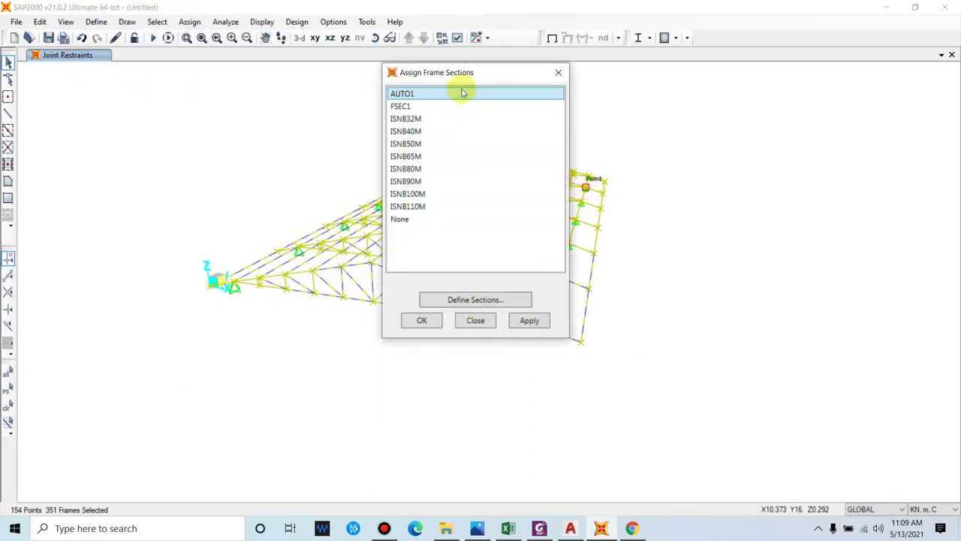
click(526, 323)
click(423, 321)
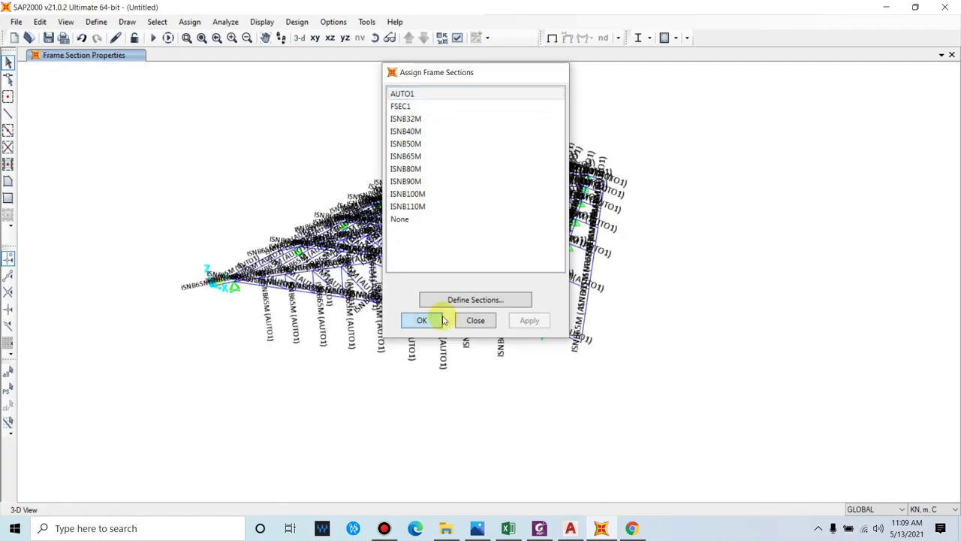
- Examine the section labels on the truss members and purlins from both eaves of the roof
scroll(527, 320, up, 3)
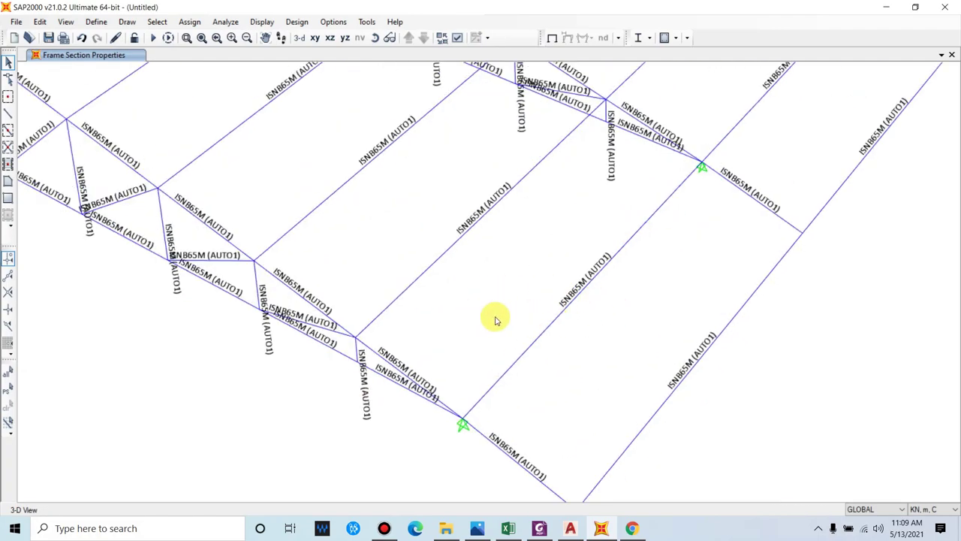
scroll(629, 337, down, 3)
scroll(633, 301, up, 3)
scroll(443, 278, down, 3)
shift+middle_drag(443, 278, 298, 155)
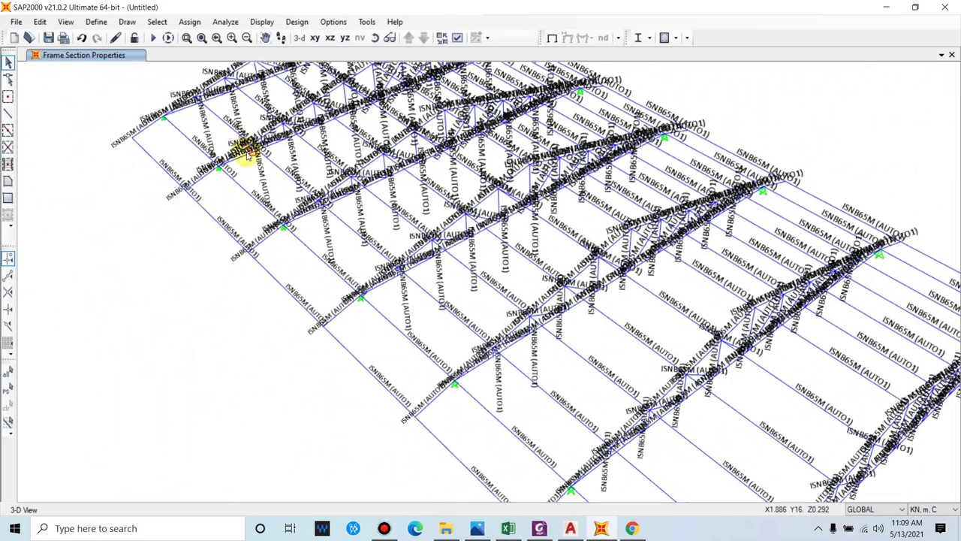
scroll(225, 145, up, 3)
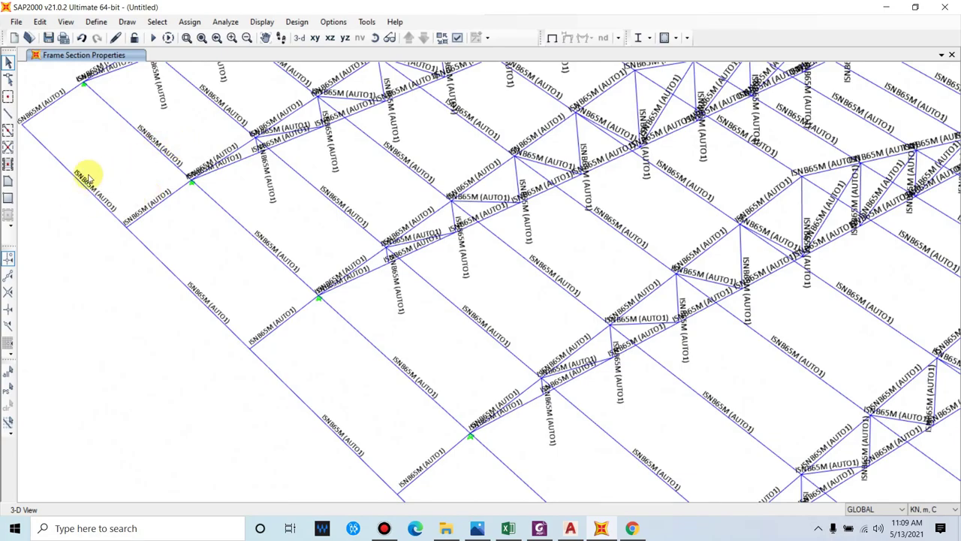
scroll(386, 251, down, 3)
shift+middle_drag(386, 251, 567, 308)
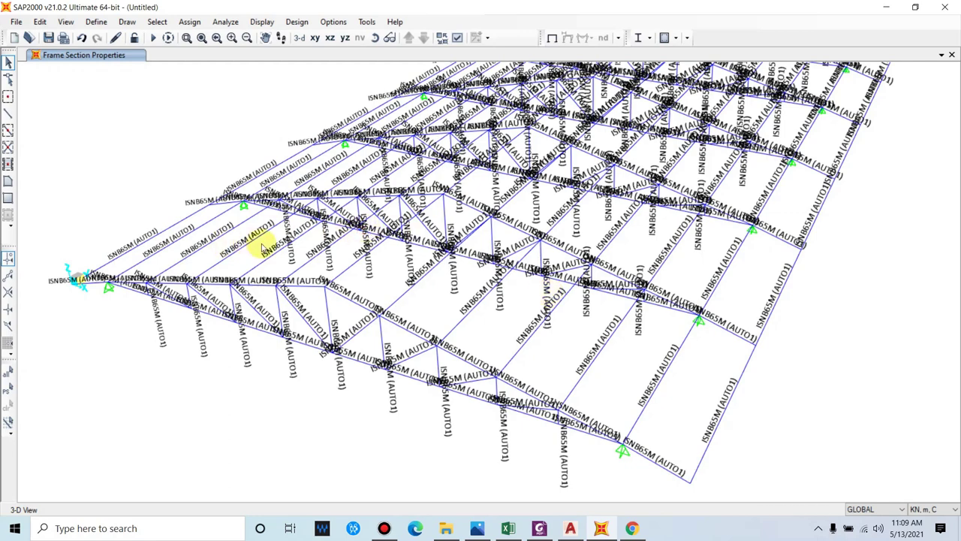
- Define a new load pattern named Live with the load type Live
shift+middle_drag(258, 240, 294, 283)
middle_drag(348, 295, 472, 279)
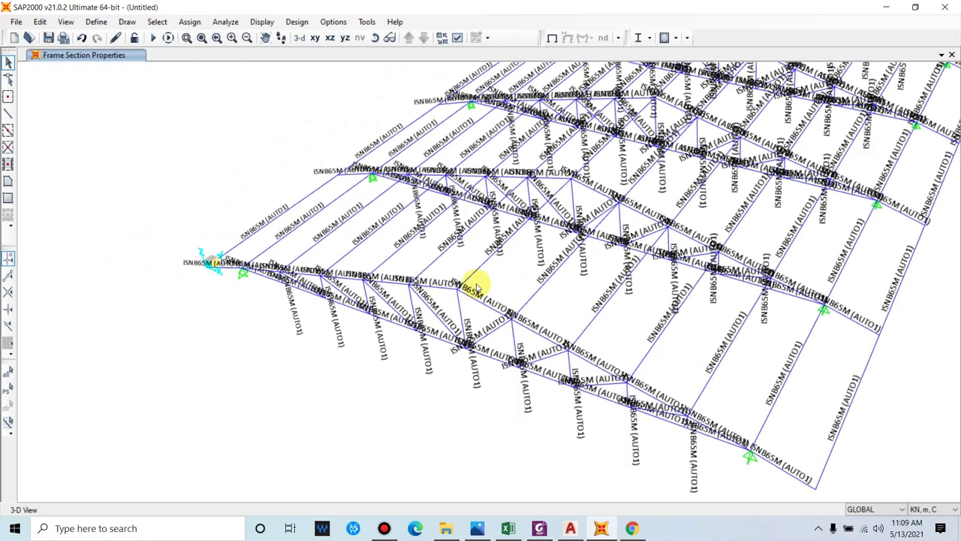
click(96, 21)
click(147, 229)
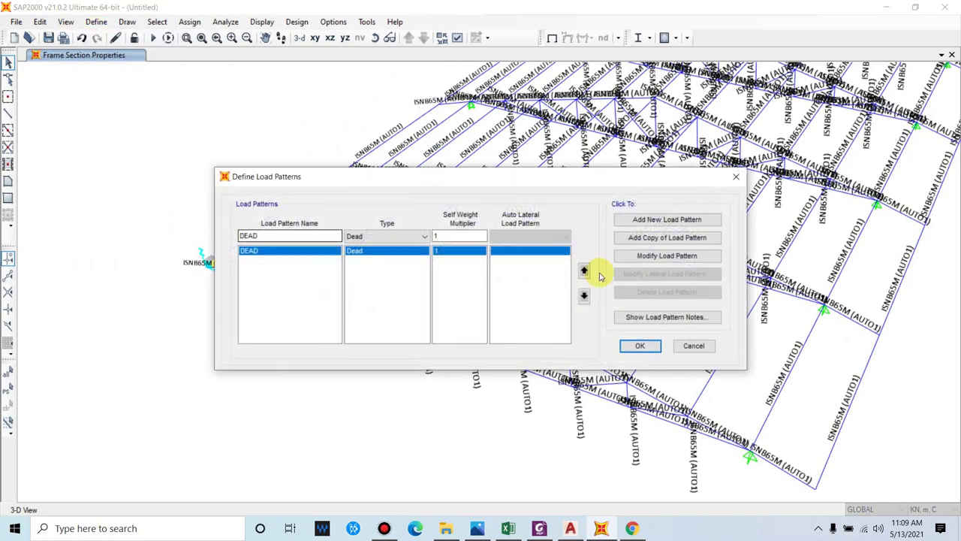
drag(543, 165, 379, 169)
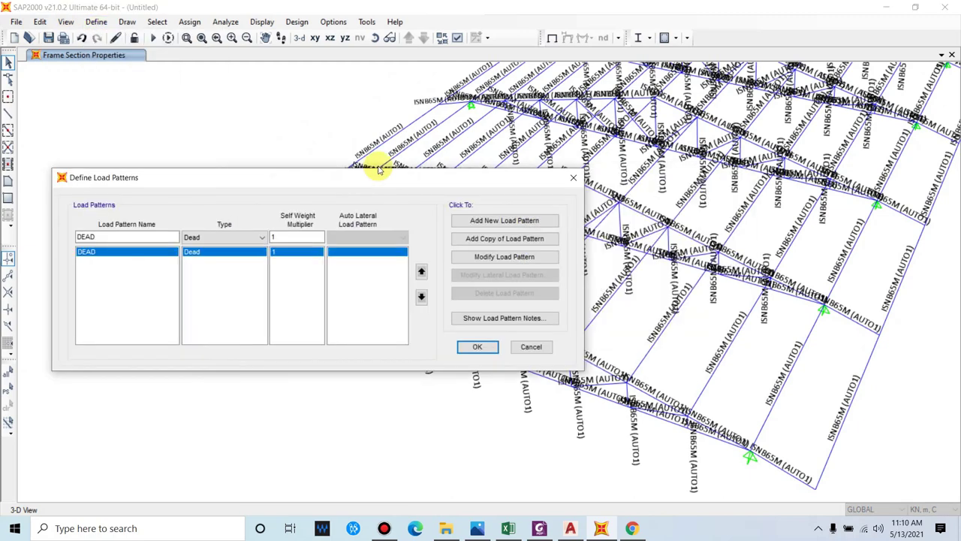
double_click(101, 237)
text(L)
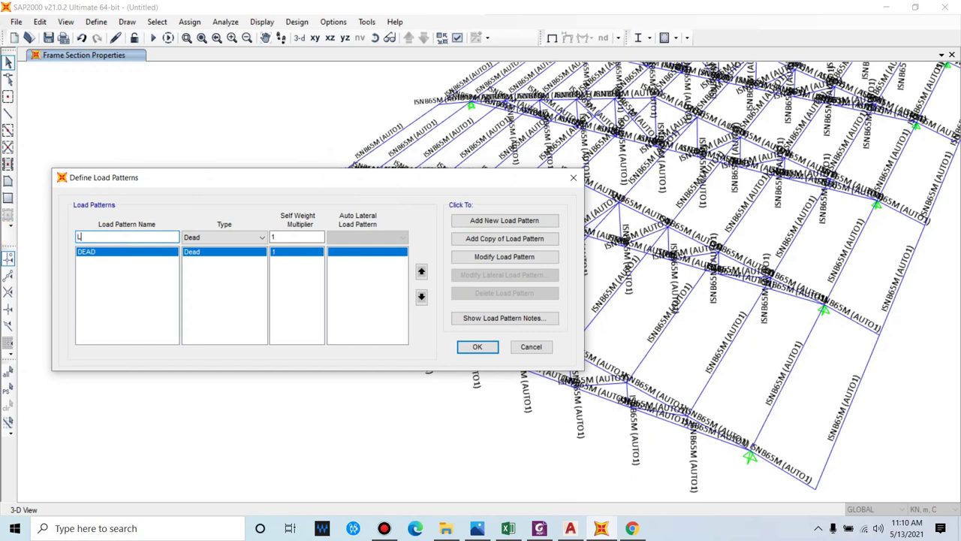
text(ive)
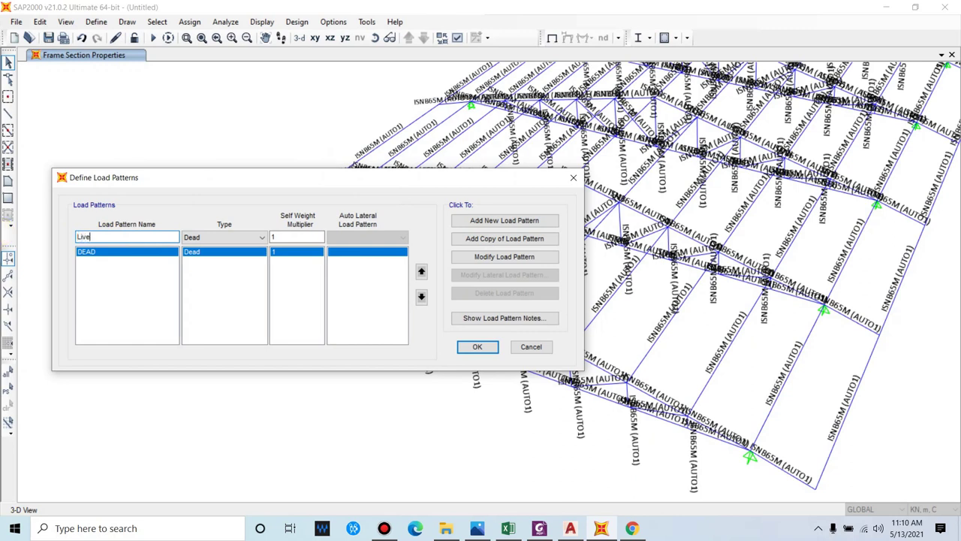
click(240, 237)
click(197, 257)
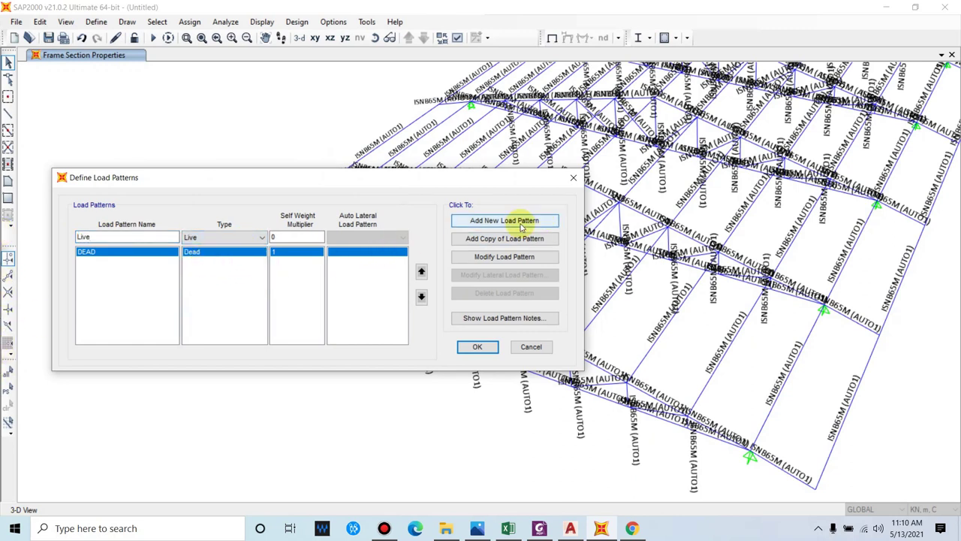
click(523, 227)
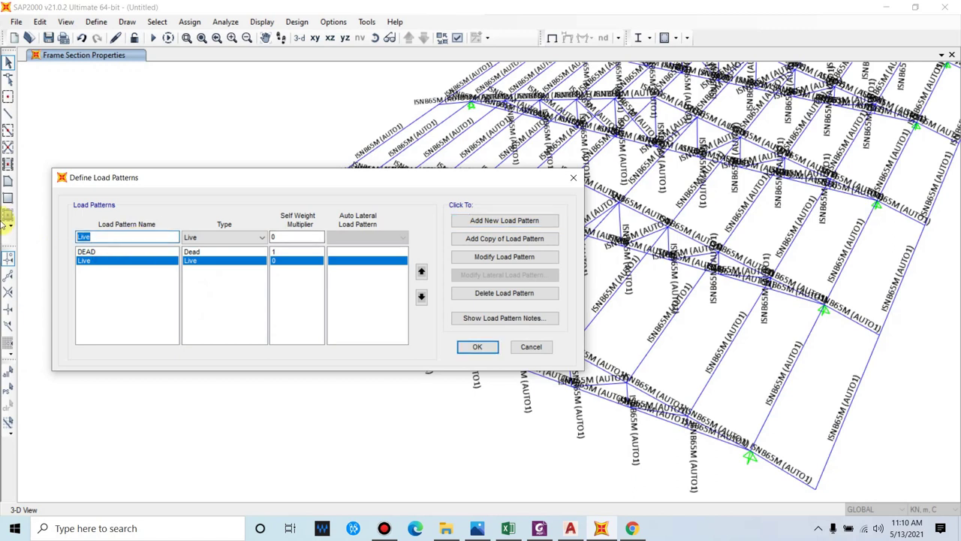
- Add a load pattern named CGI sheet of type Dead with a self weight multiplier of 0
text(CGI)
text(sheet)
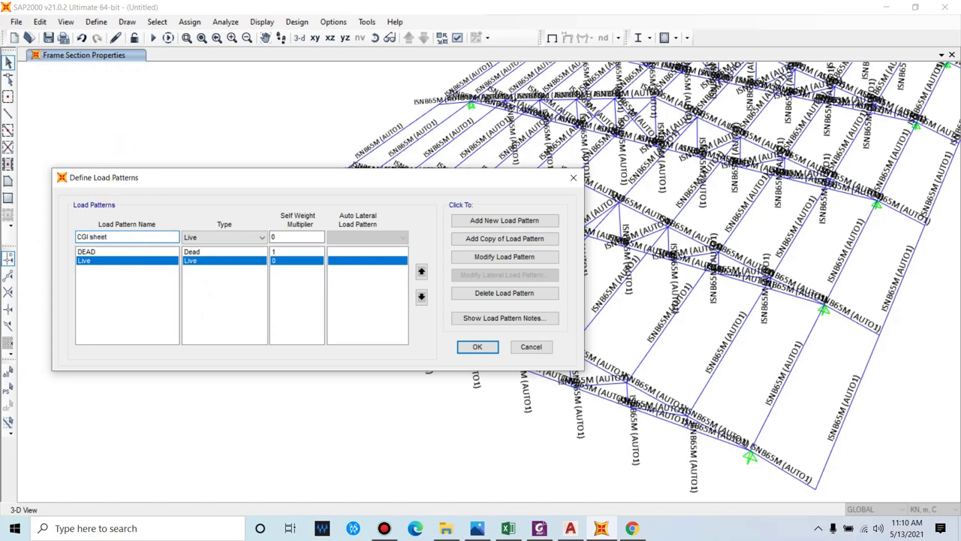
click(237, 239)
click(226, 250)
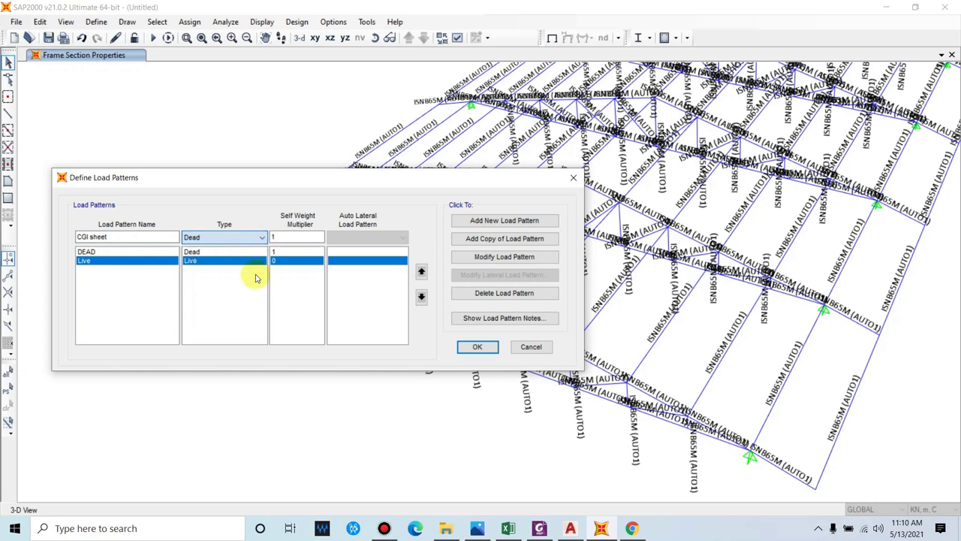
double_click(296, 240)
text(0)
click(504, 221)
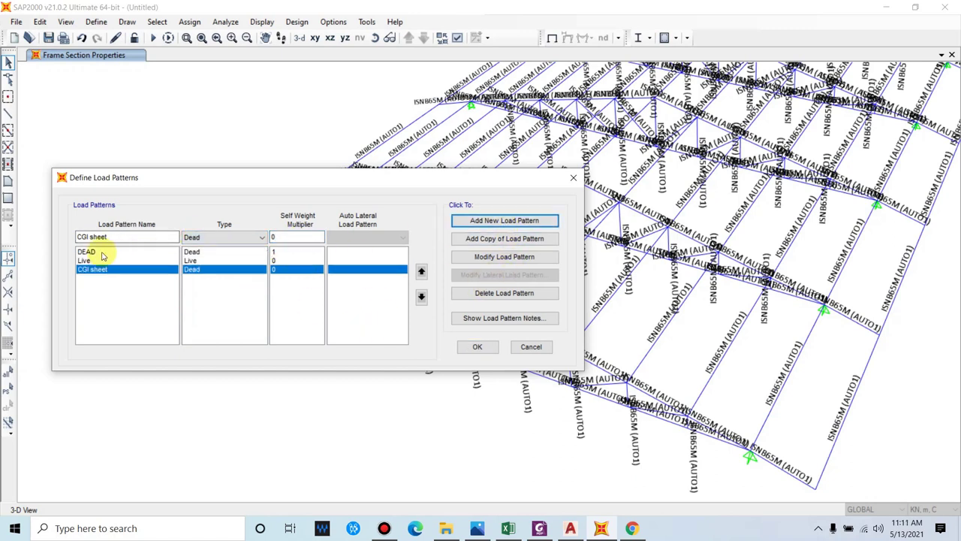
- Add a load pattern named Wind of type Wind with its auto lateral load pattern set to None, and accept the load patterns
drag(123, 238, 2, 237)
text(Wind)
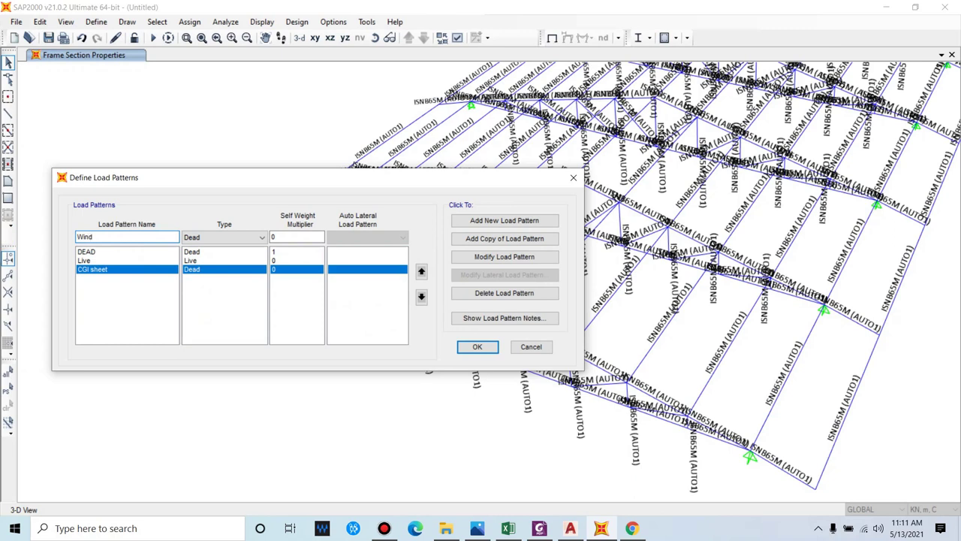
click(188, 237)
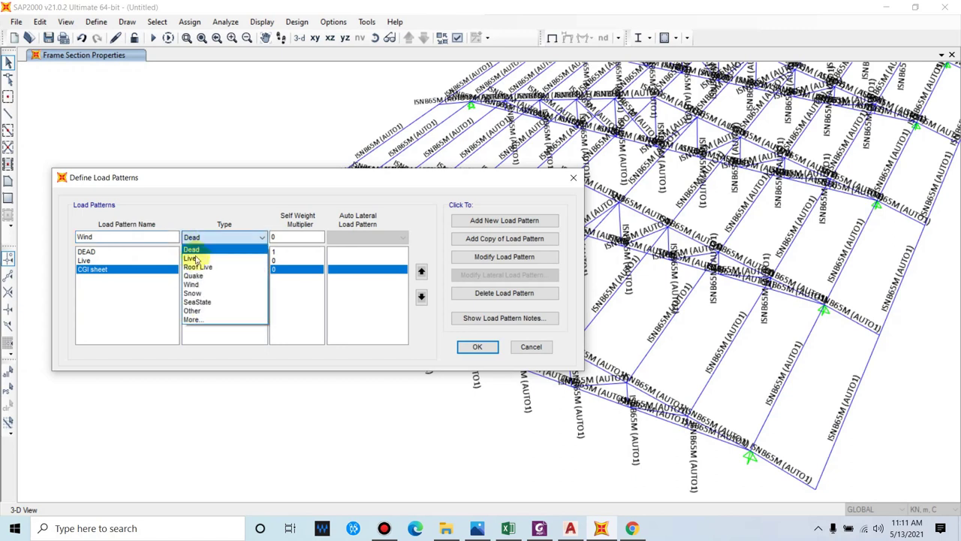
click(192, 284)
click(367, 238)
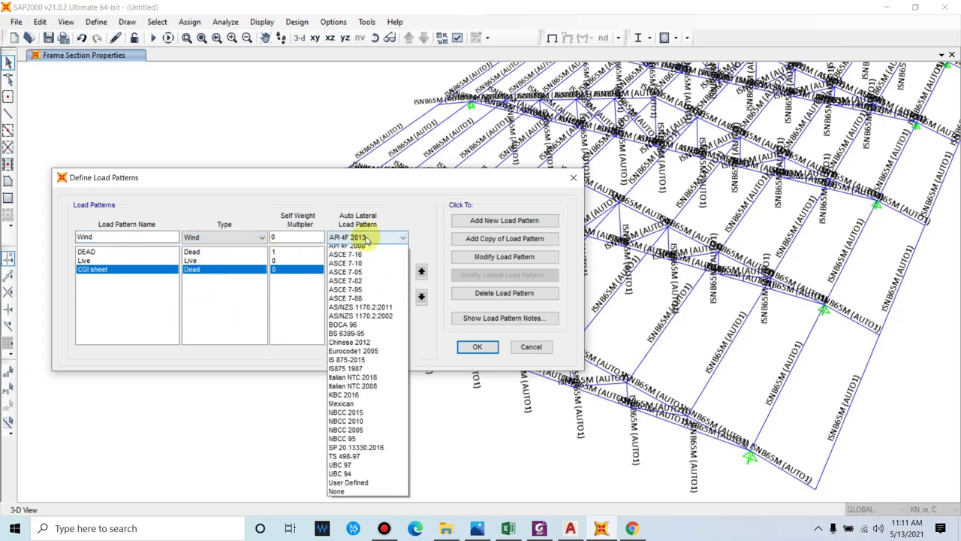
click(341, 503)
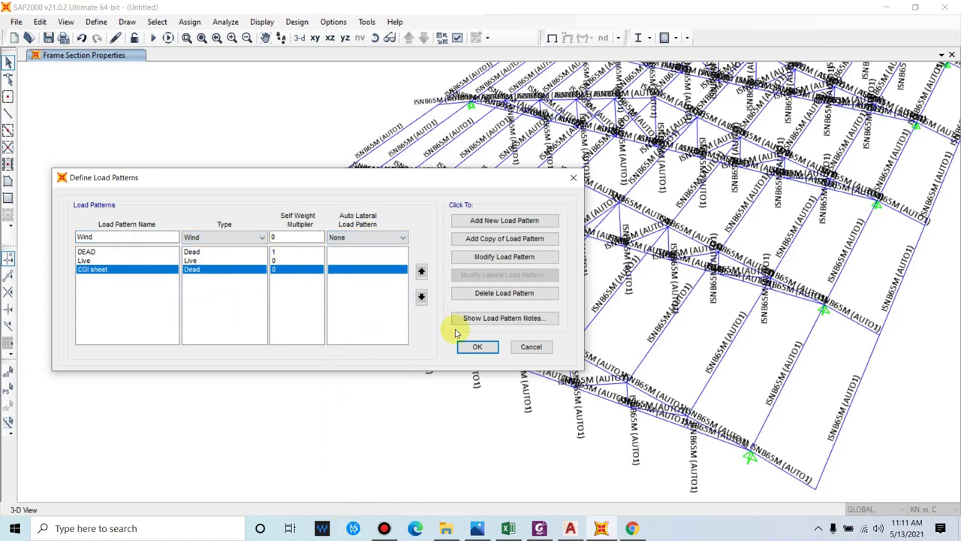
click(481, 219)
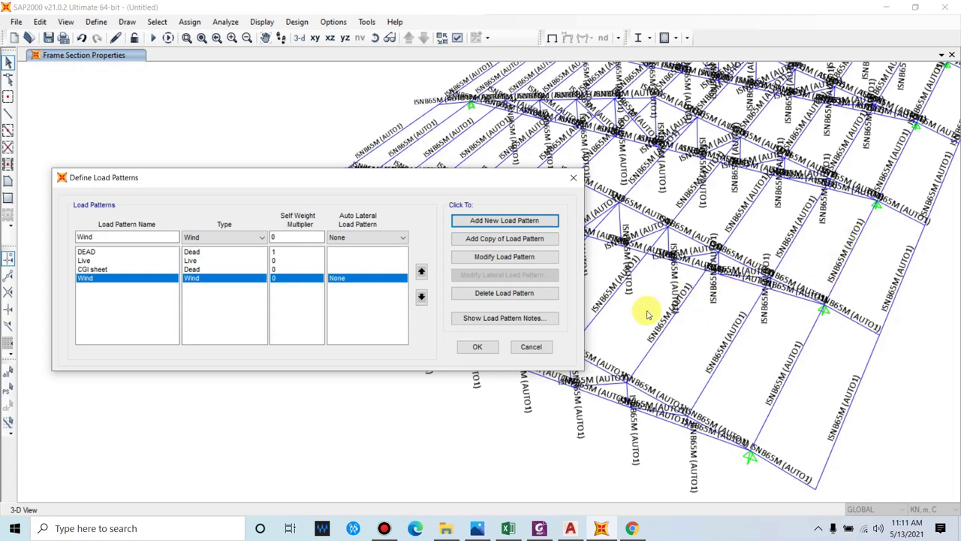
click(478, 348)
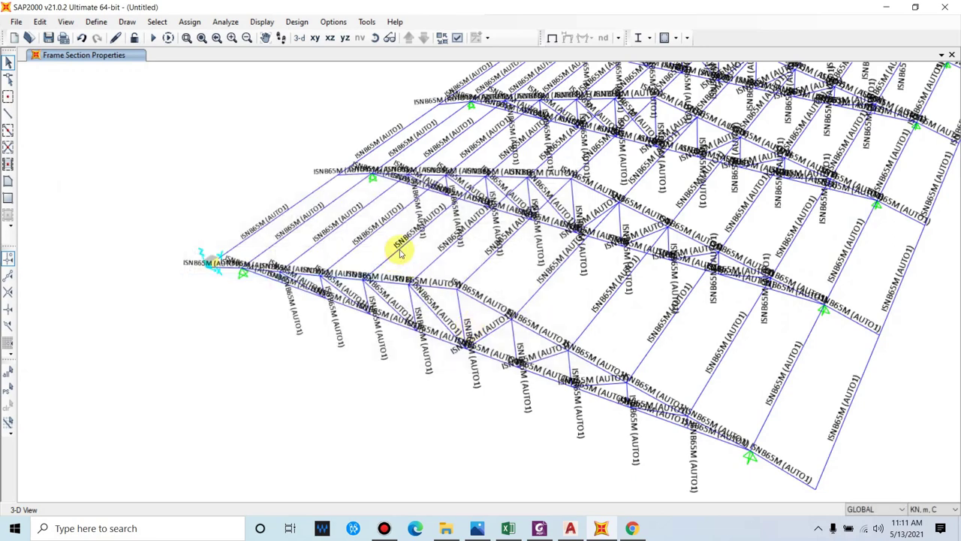
- Hide the frame section labels and add the default design load combinations for steel frame design
scroll(396, 248, down, 3)
click(551, 37)
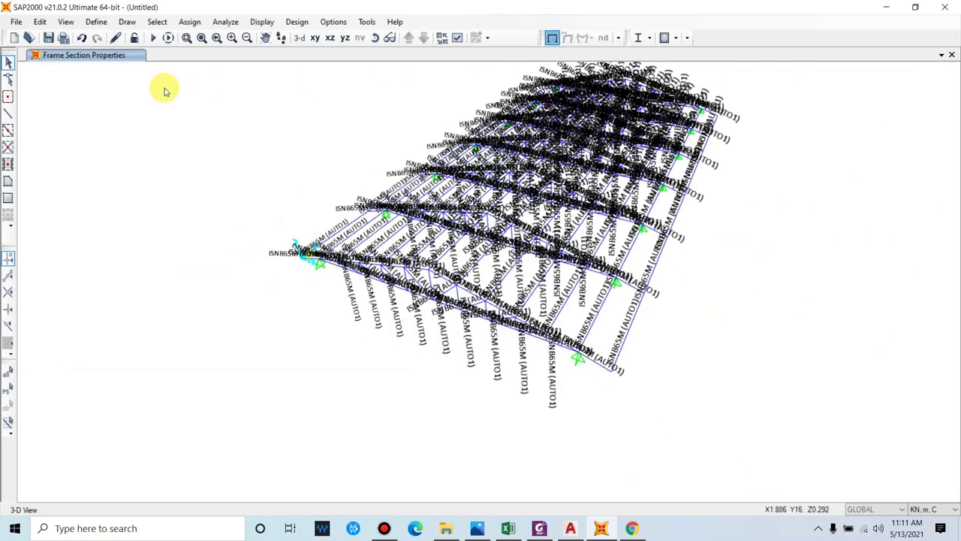
click(97, 22)
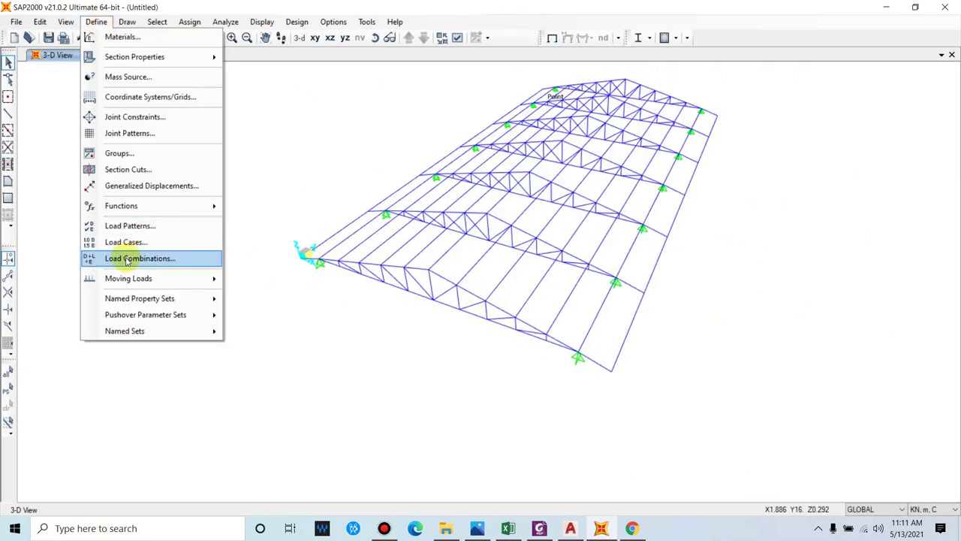
click(172, 256)
click(548, 208)
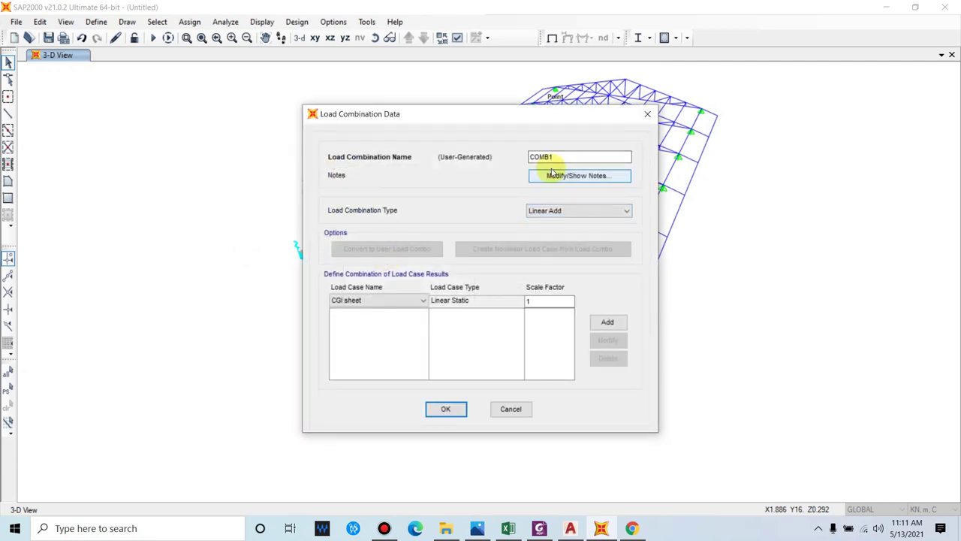
click(508, 410)
click(543, 290)
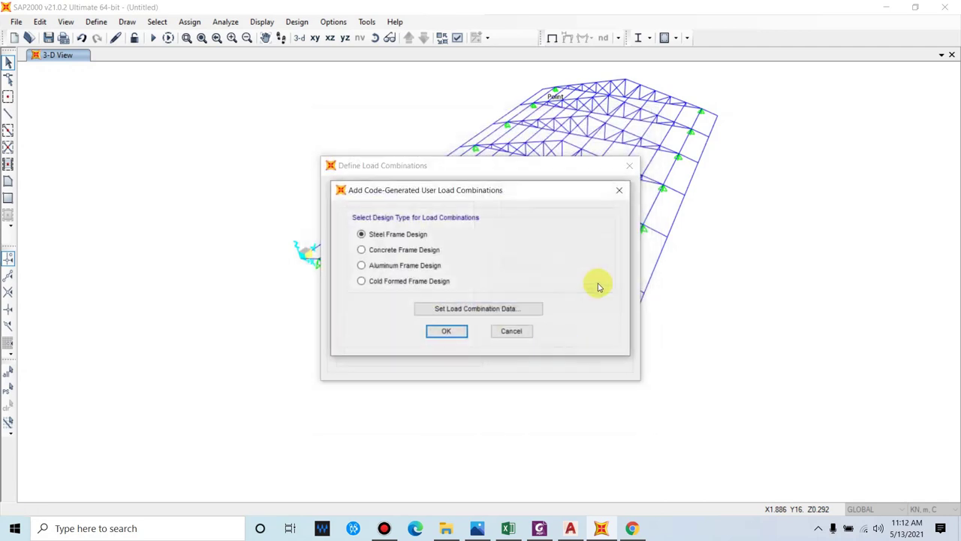
click(442, 333)
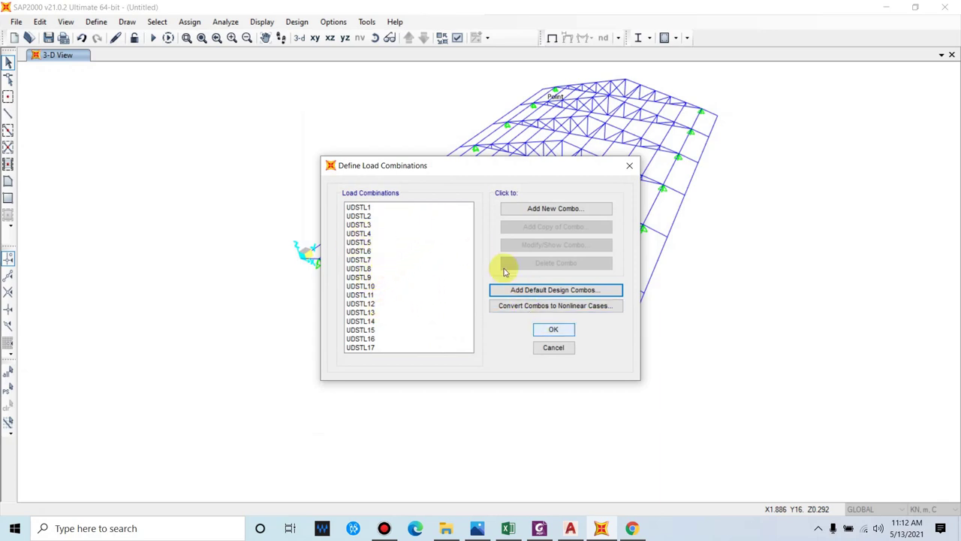
- Review the load case scale factors in combinations UDSTL1 and UDSTL15, and accept the load combinations
click(402, 208)
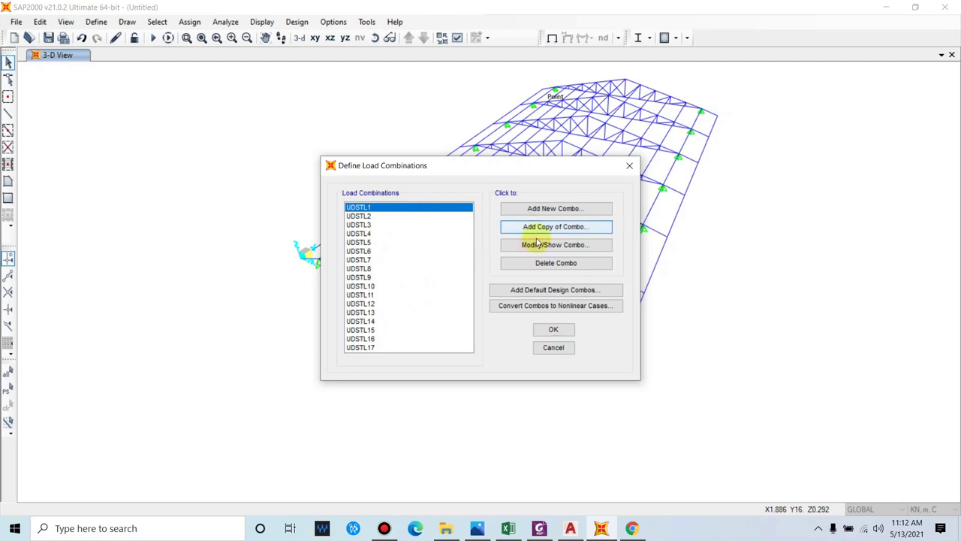
click(541, 244)
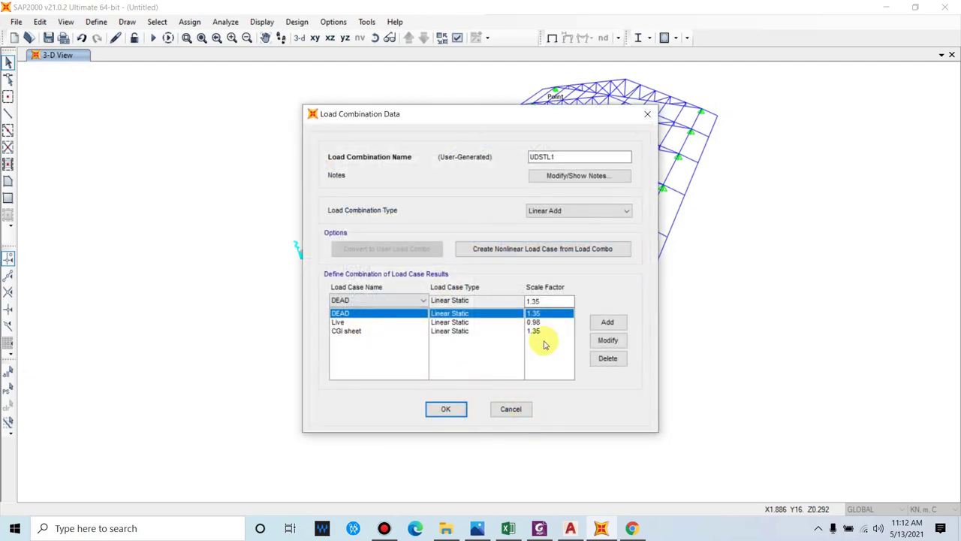
click(510, 409)
click(362, 329)
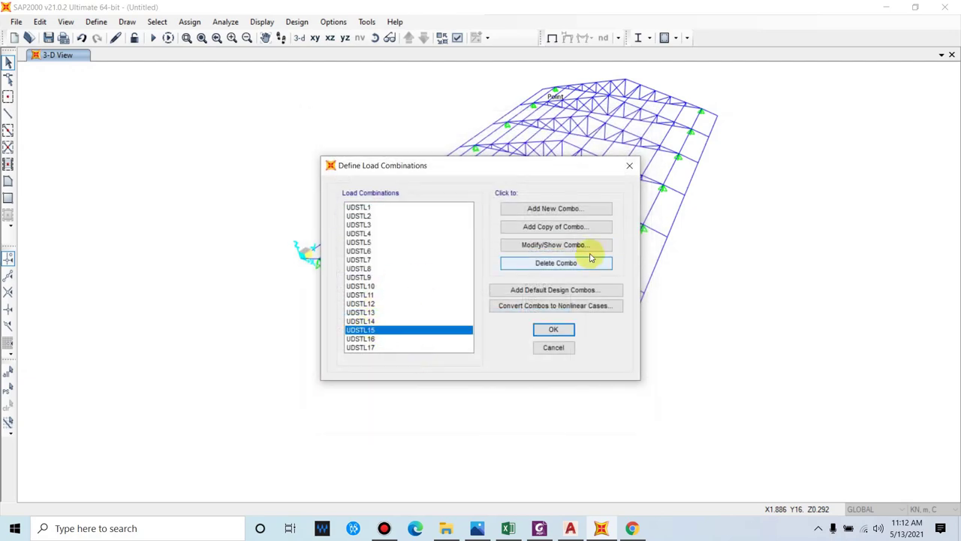
click(547, 245)
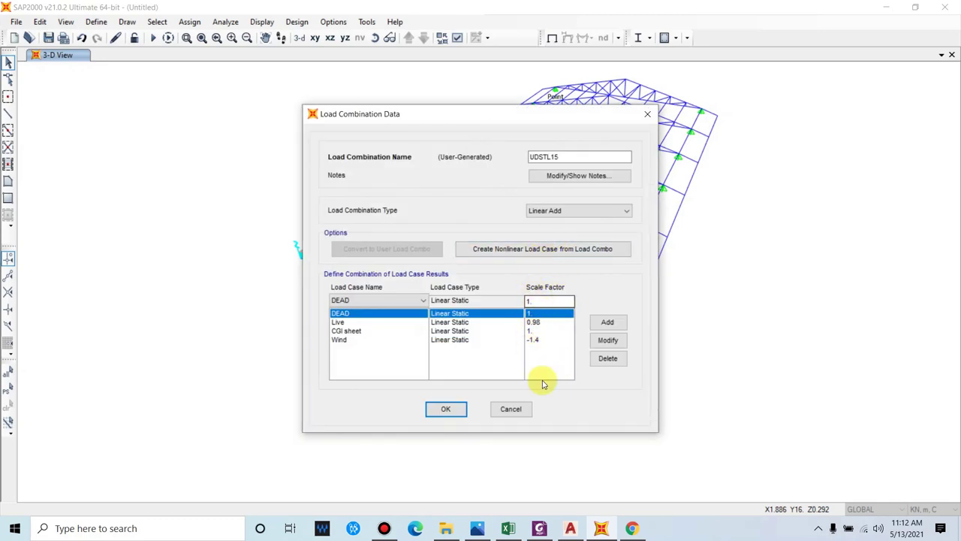
click(512, 410)
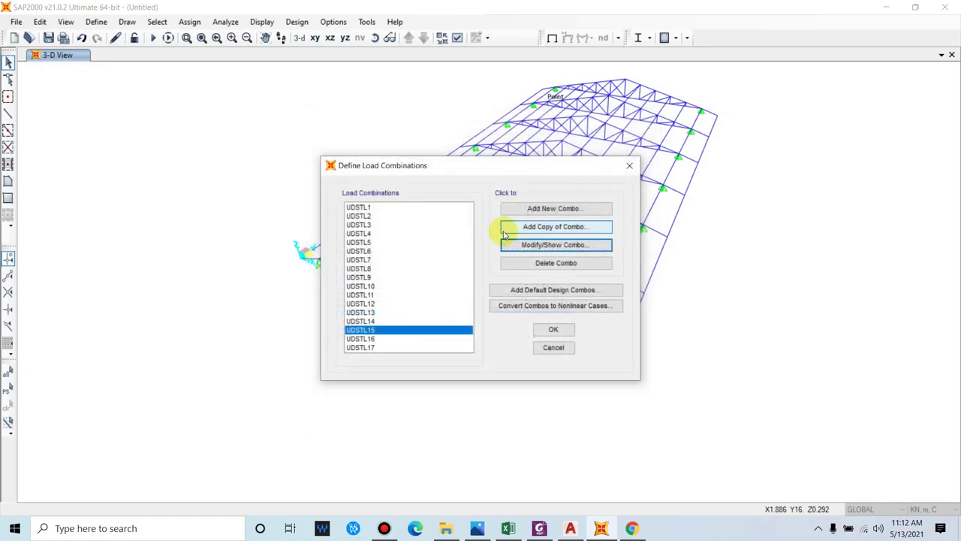
click(559, 329)
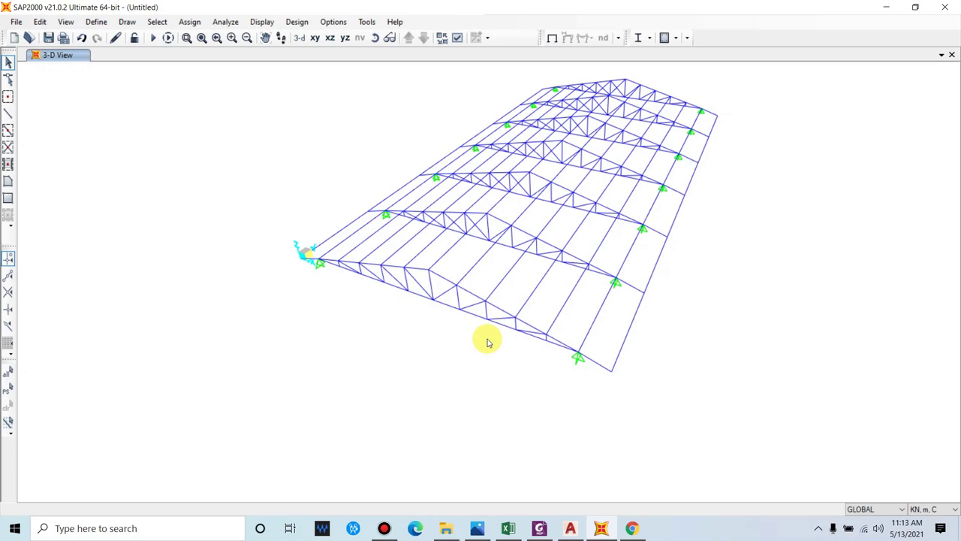
- Compare the truss rise and span in the Excel load sheet with the dimensions in the AutoCAD truss drawing
click(508, 528)
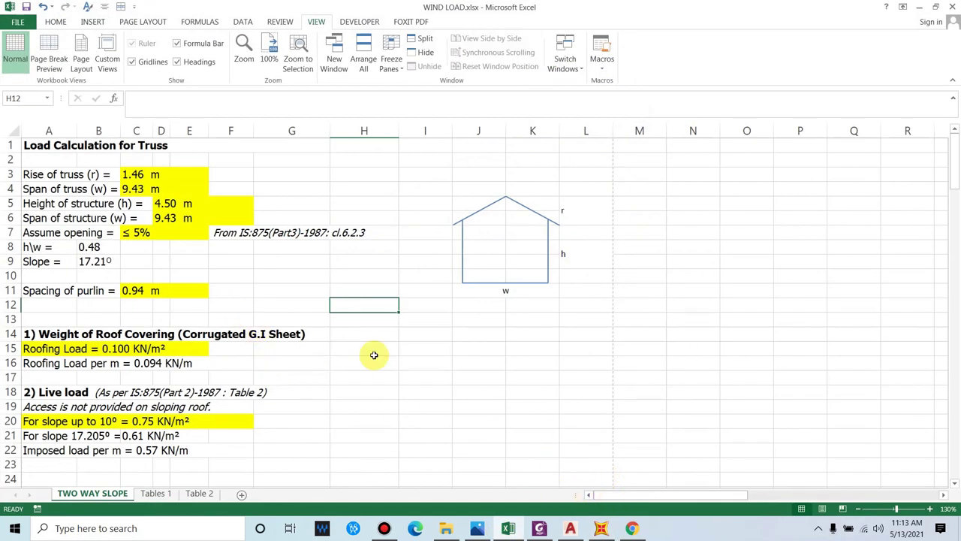
click(128, 174)
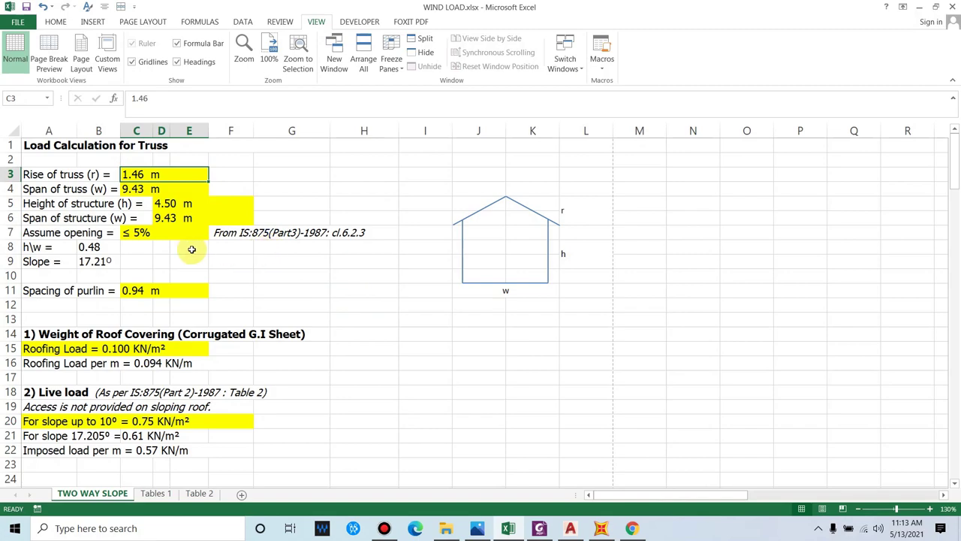
click(570, 528)
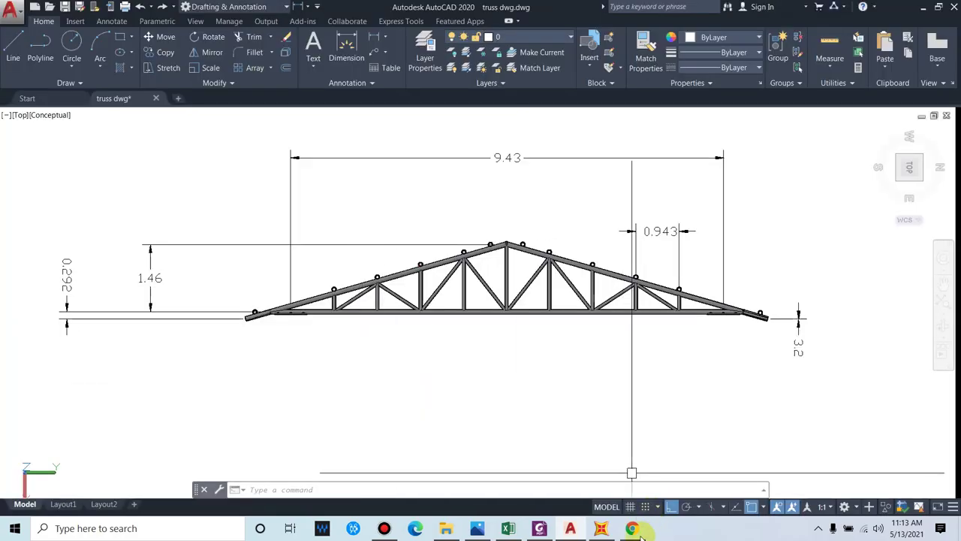
click(601, 528)
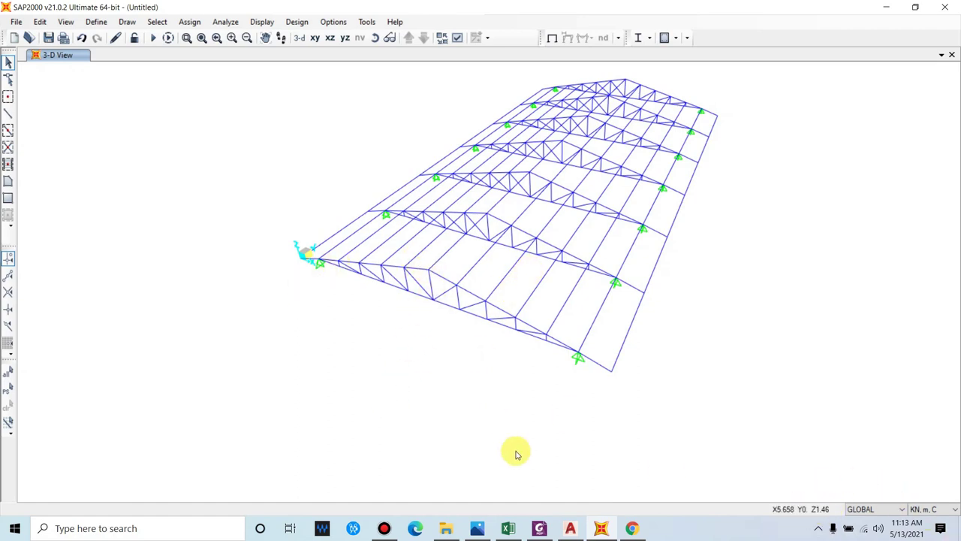
click(509, 529)
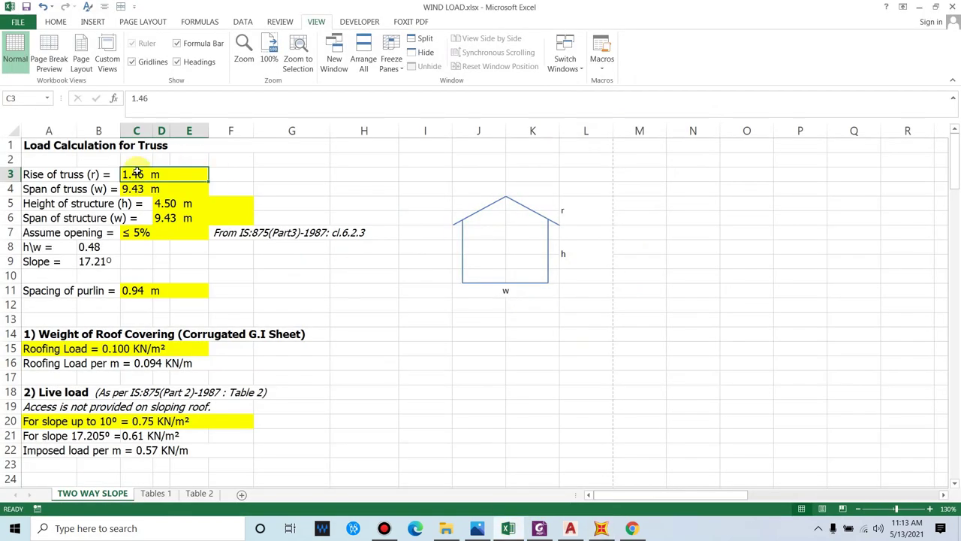
click(919, 7)
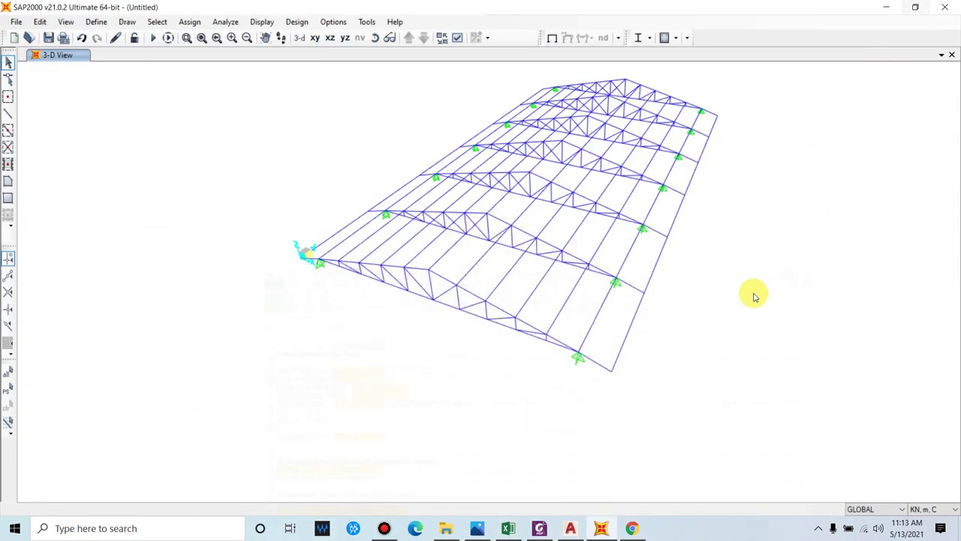
click(570, 528)
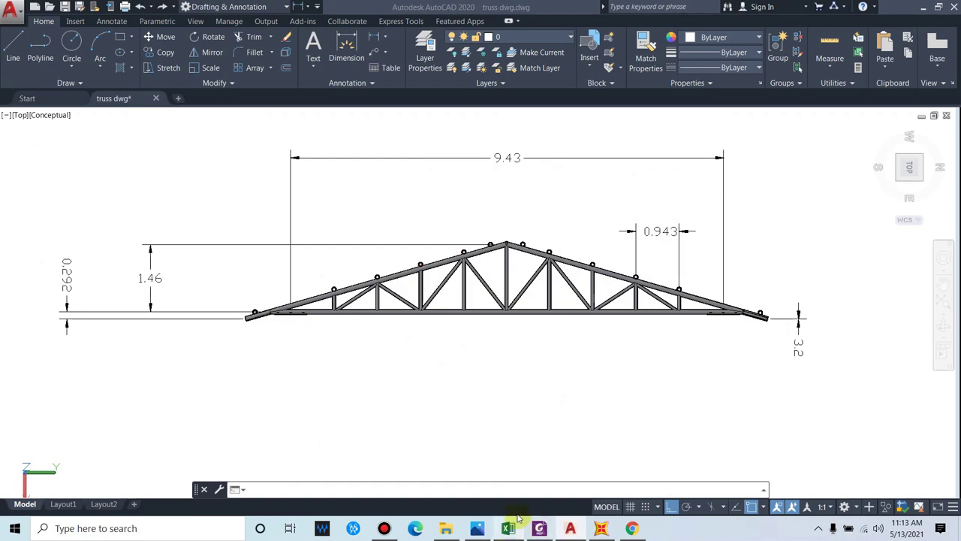
click(511, 529)
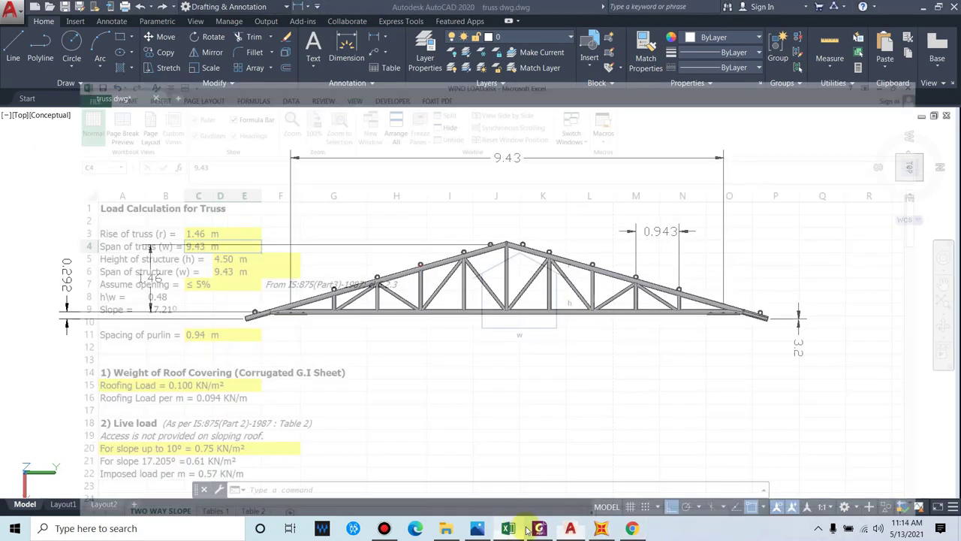
- Review the structure height, structure span and assumed opening in the load sheet, including the IS:875 clause reference
click(141, 200)
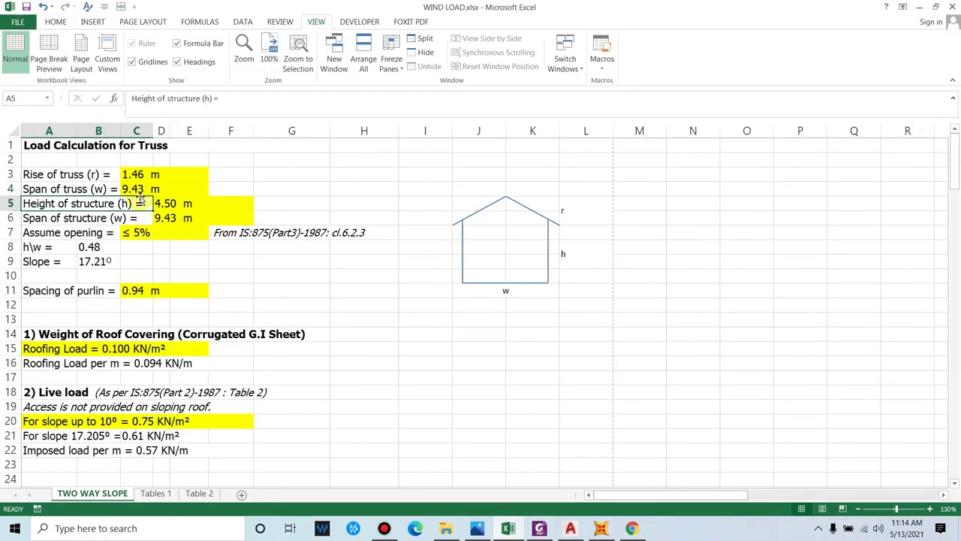
click(167, 204)
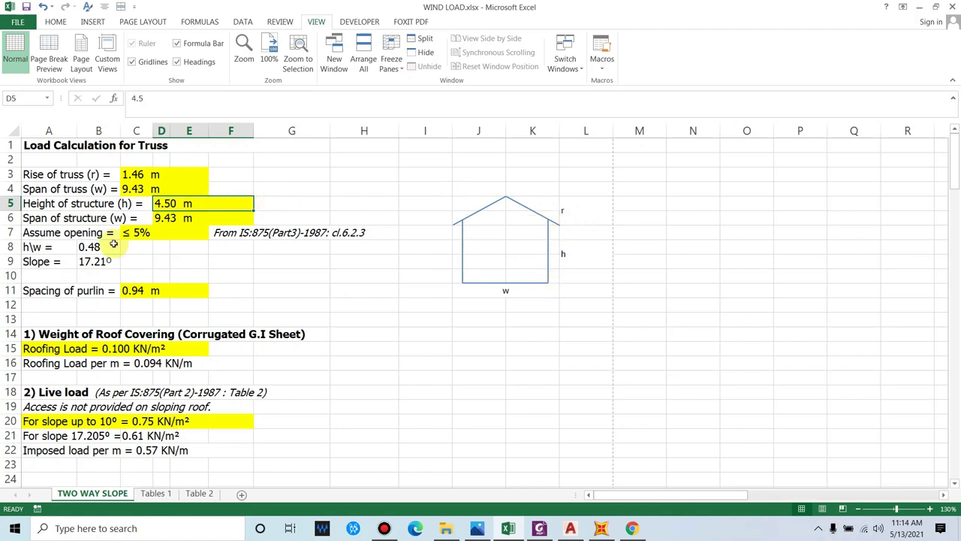
click(54, 218)
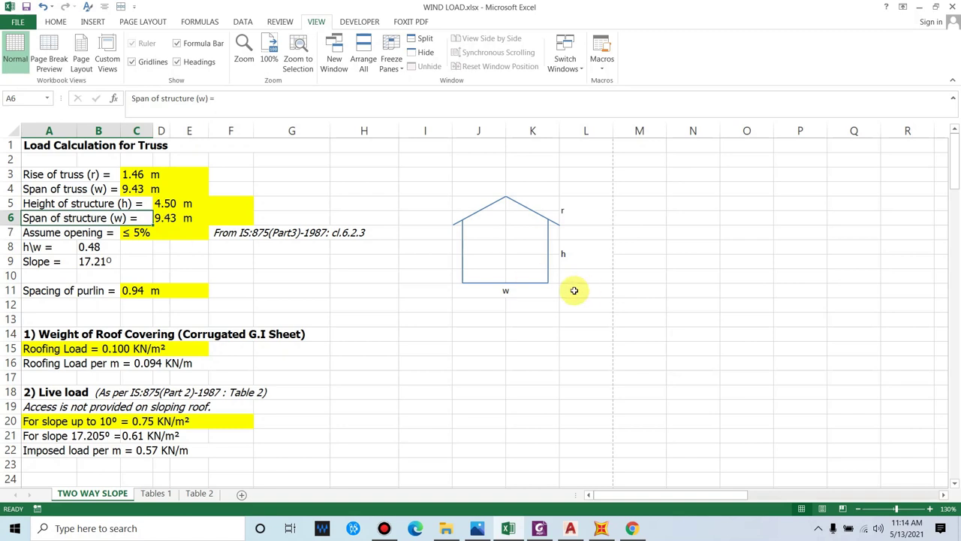
click(175, 218)
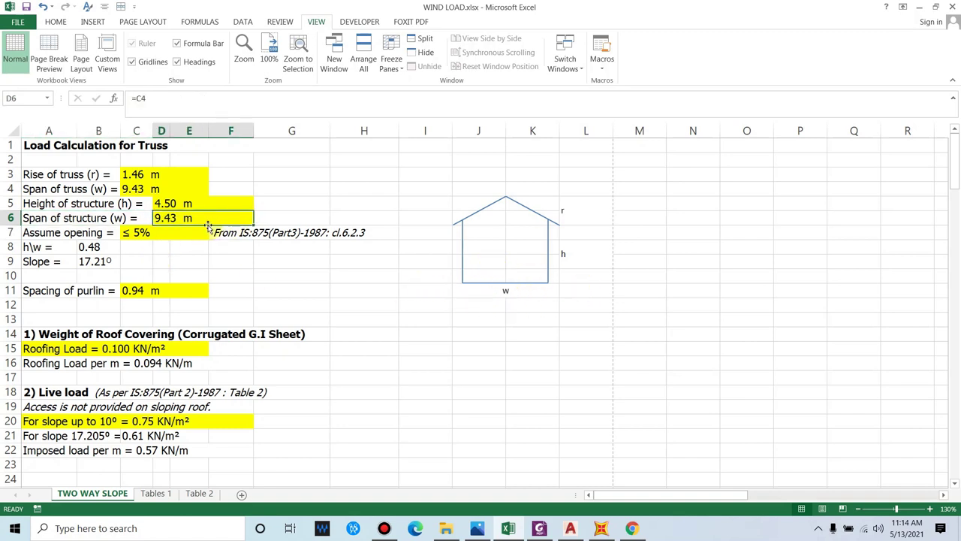
click(89, 234)
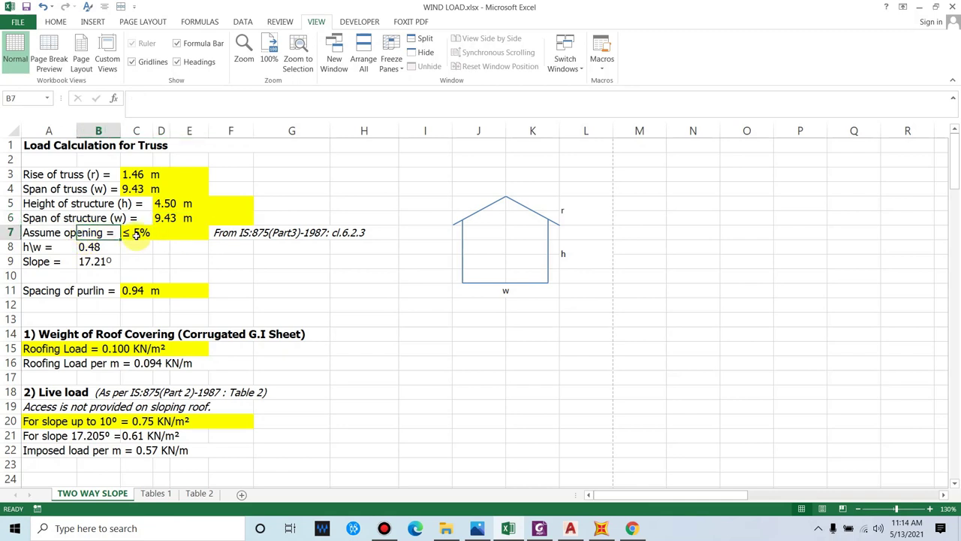
click(147, 232)
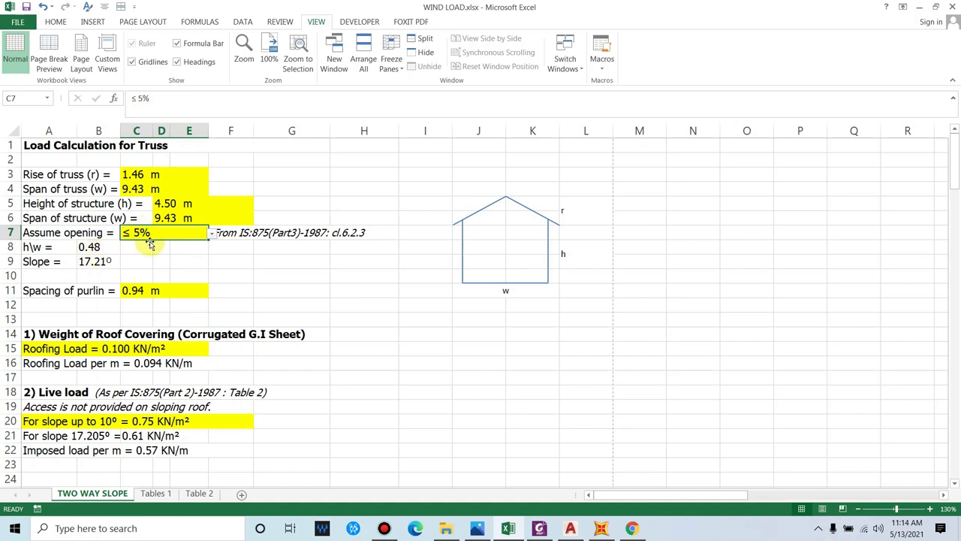
click(240, 232)
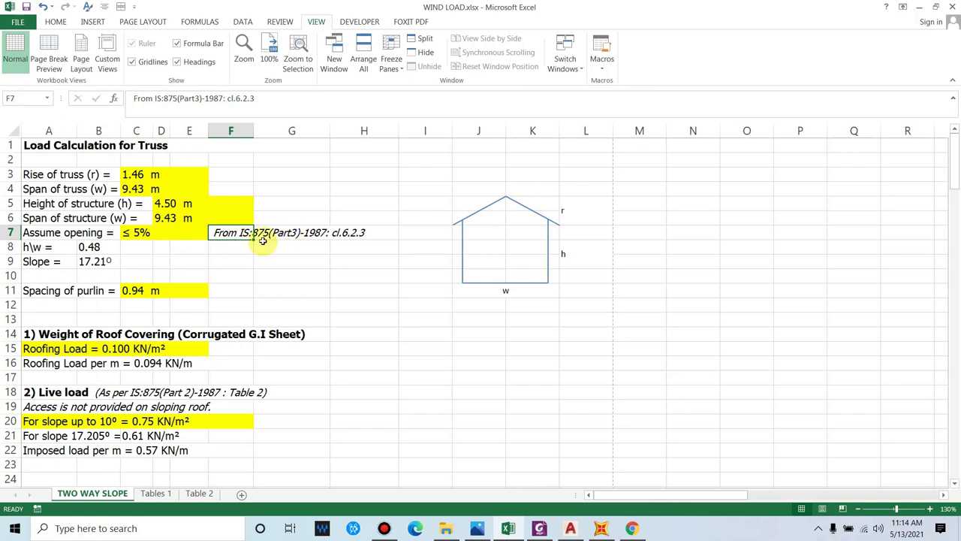
click(139, 232)
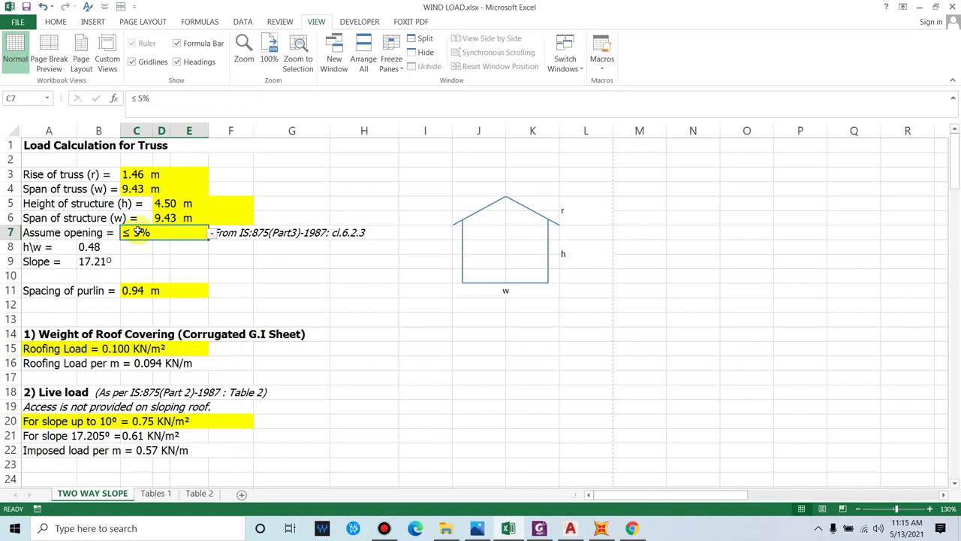
- Inspect the formulas behind the h\w ratio and the roof slope, leaving both formulas as they are
click(36, 250)
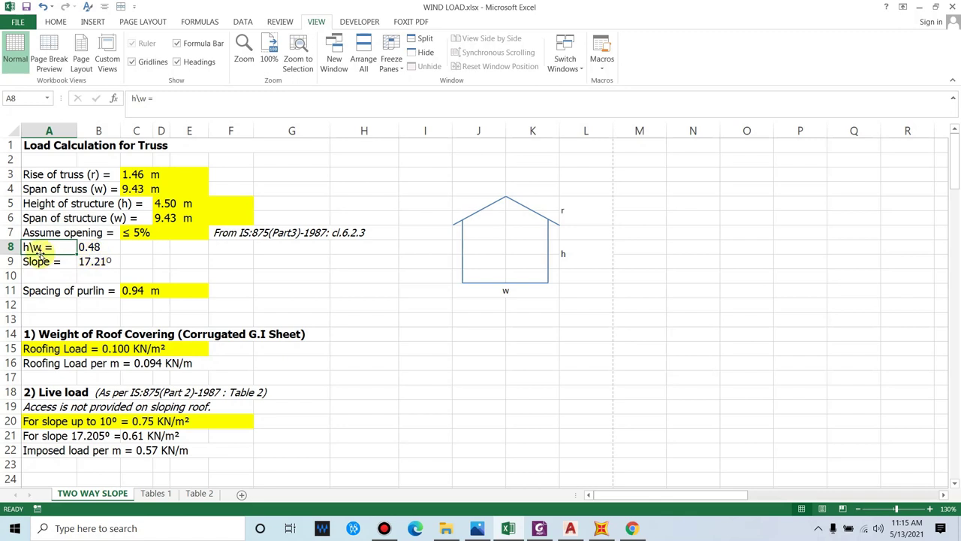
click(84, 249)
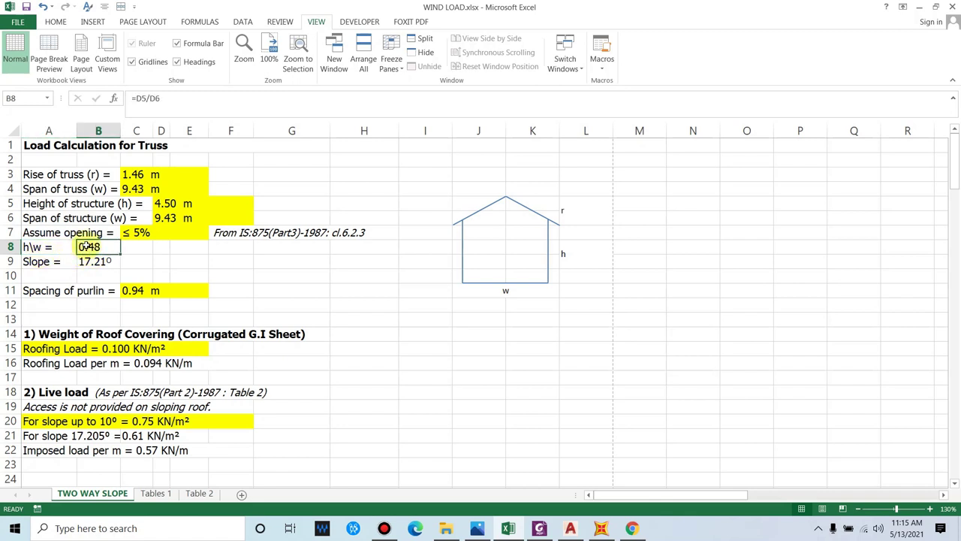
click(154, 98)
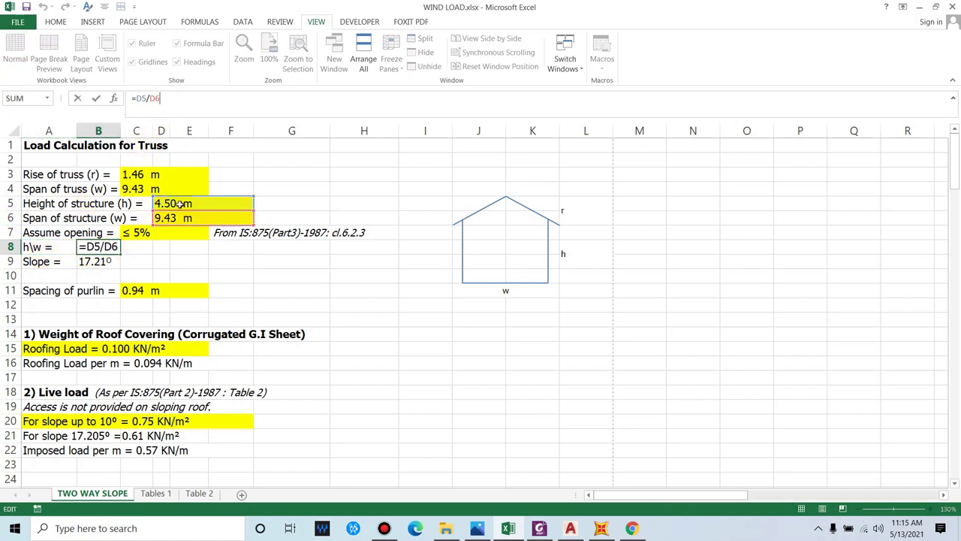
key(ctrl+Return)
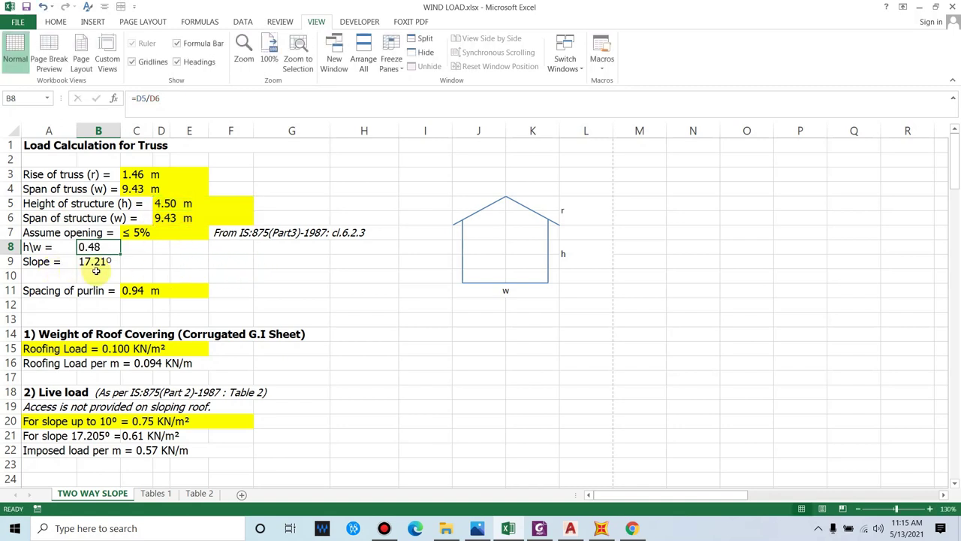
key(Down)
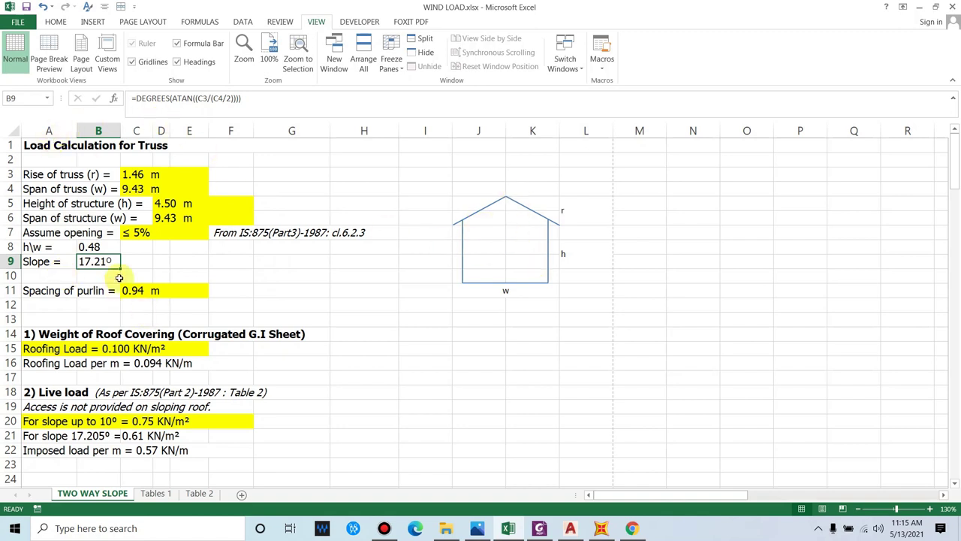
click(264, 98)
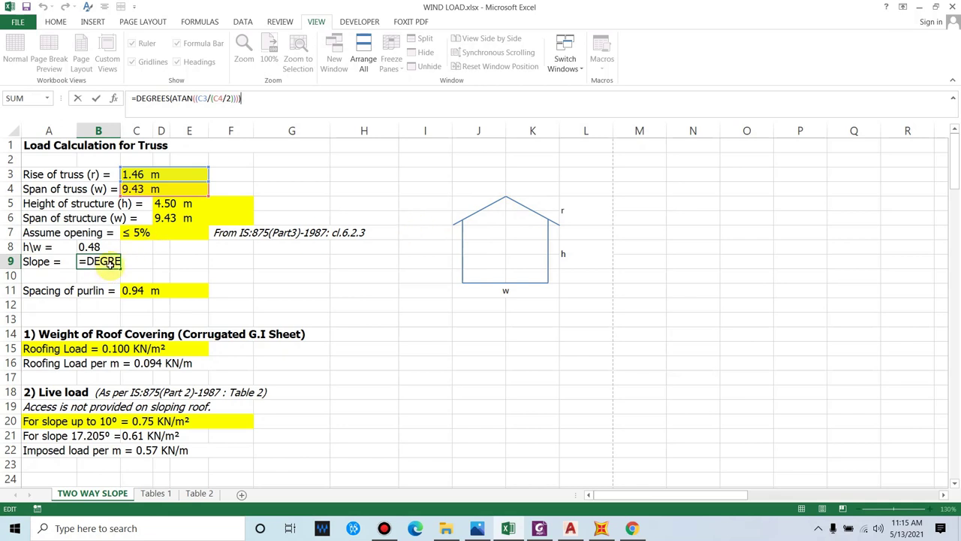
key(ctrl+Return)
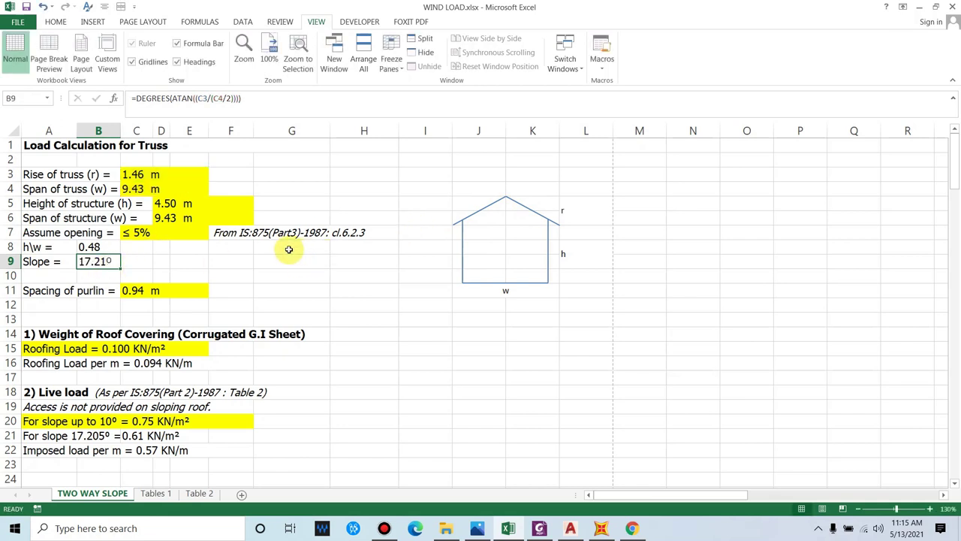
- Check the purlin spacing in the Excel load sheet against the purlin dimension in the AutoCAD drawing
click(89, 292)
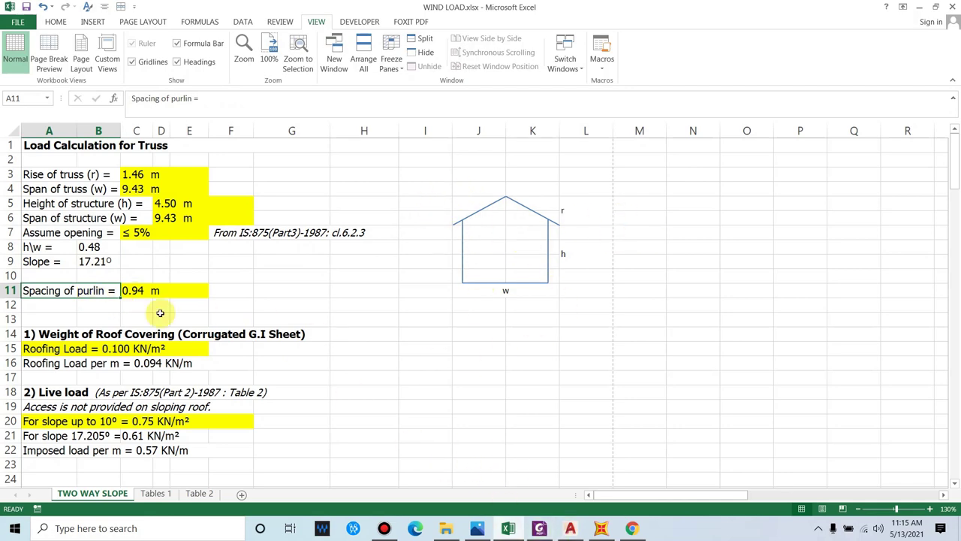
click(572, 529)
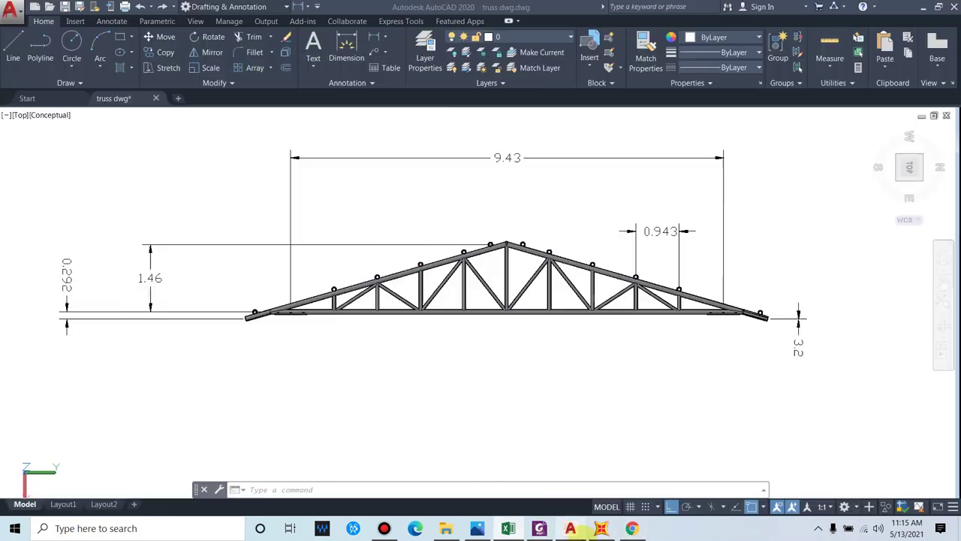
click(509, 529)
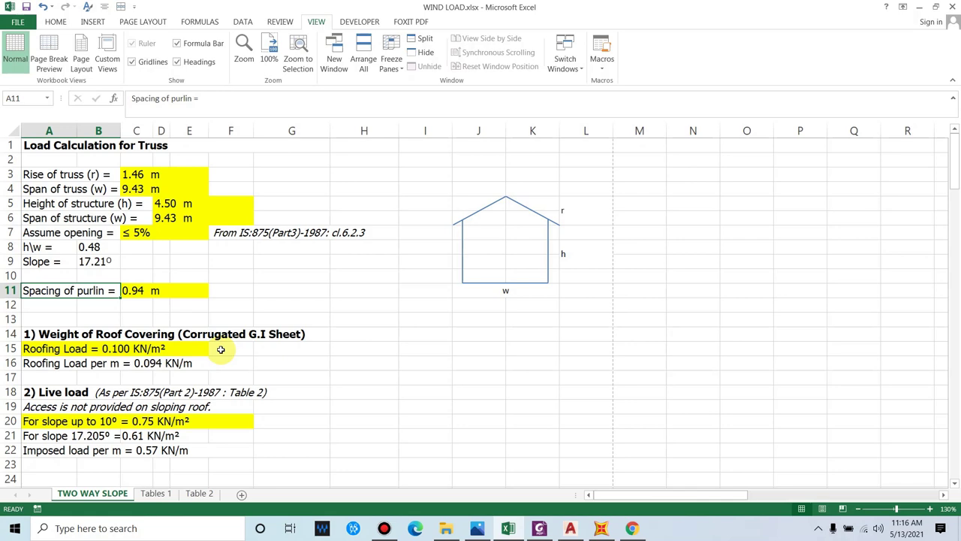
- In SAP2000, draw a four-sided ASEC1 area between the first two trusses, spanning from the support line to the next purlin up the slope
click(600, 529)
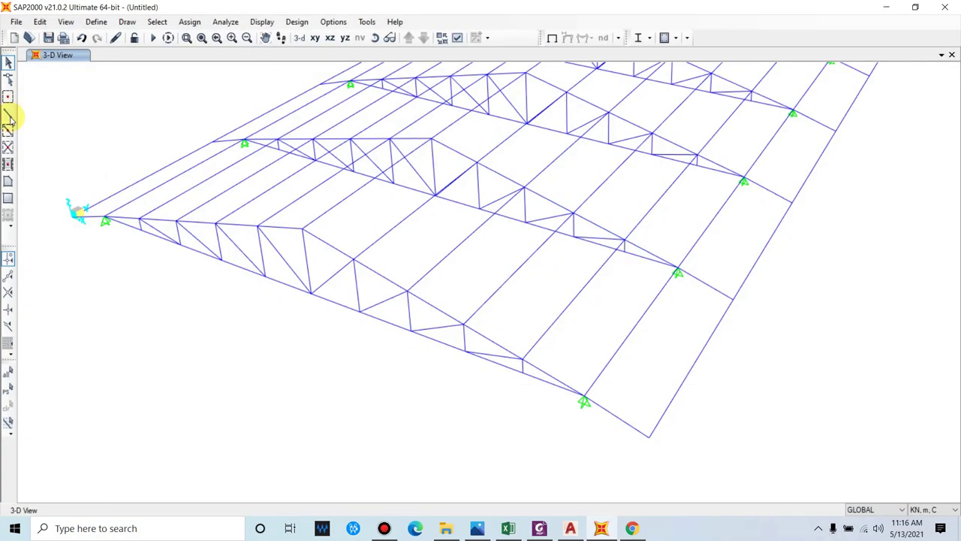
mouse_move(621, 303)
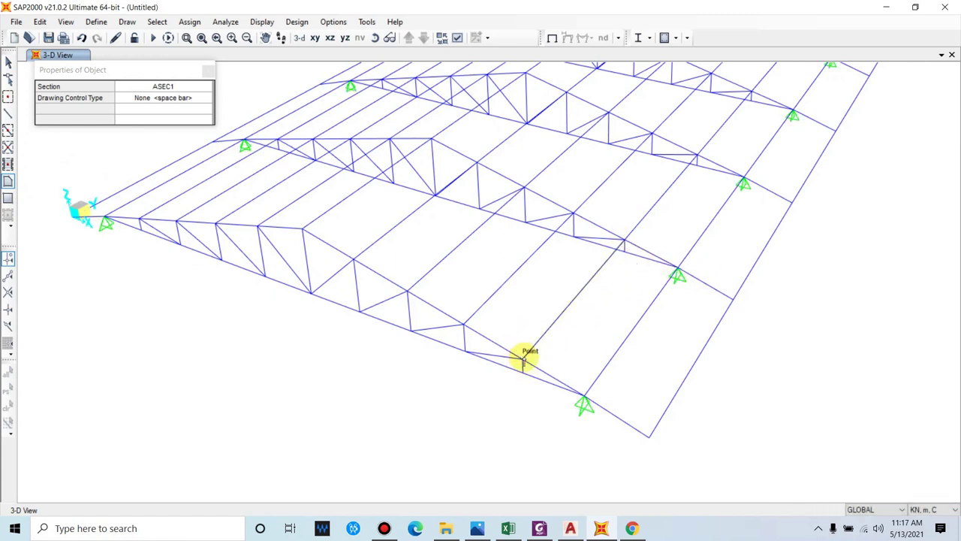
click(583, 396)
click(676, 277)
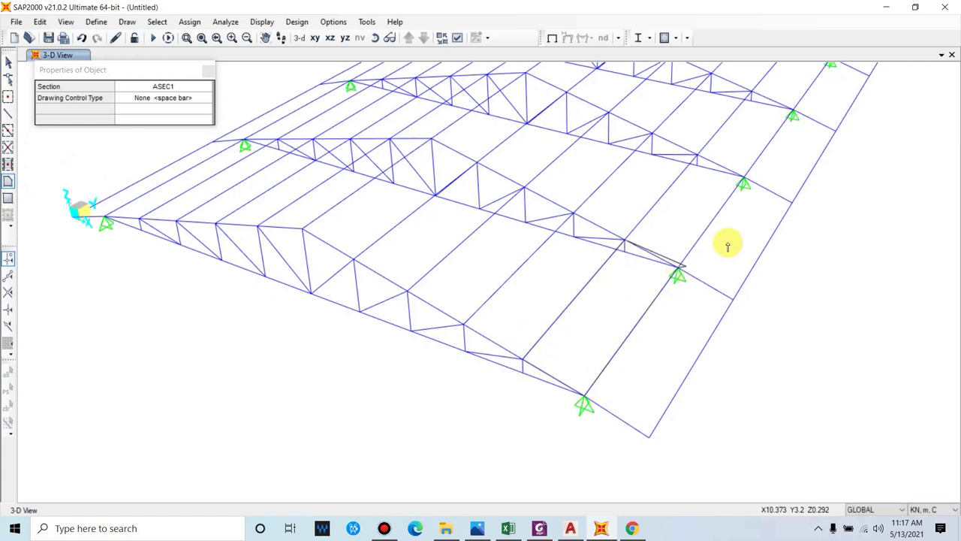
key(Return)
key(Escape)
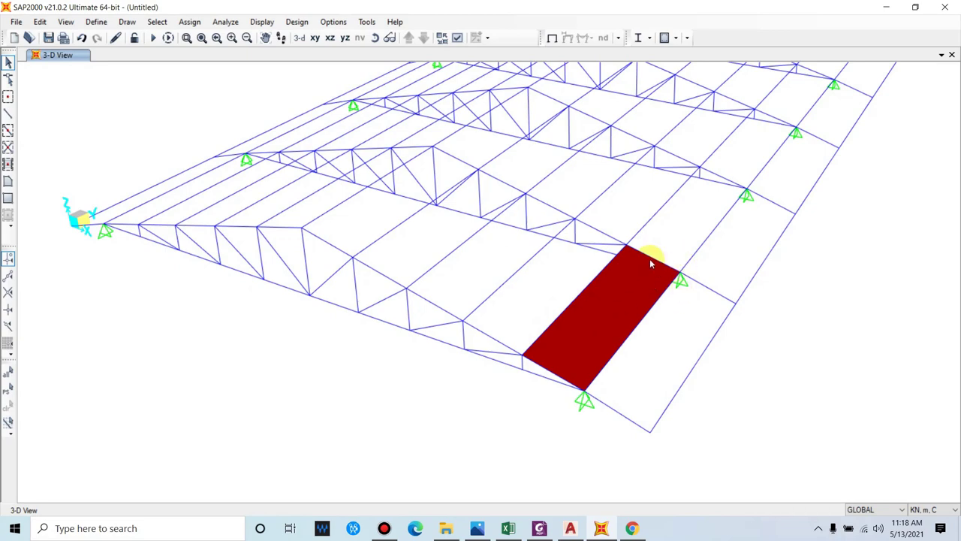
- Review the corrugated G.I sheet roofing load in Excel and the formula for the roofing load per metre
click(509, 525)
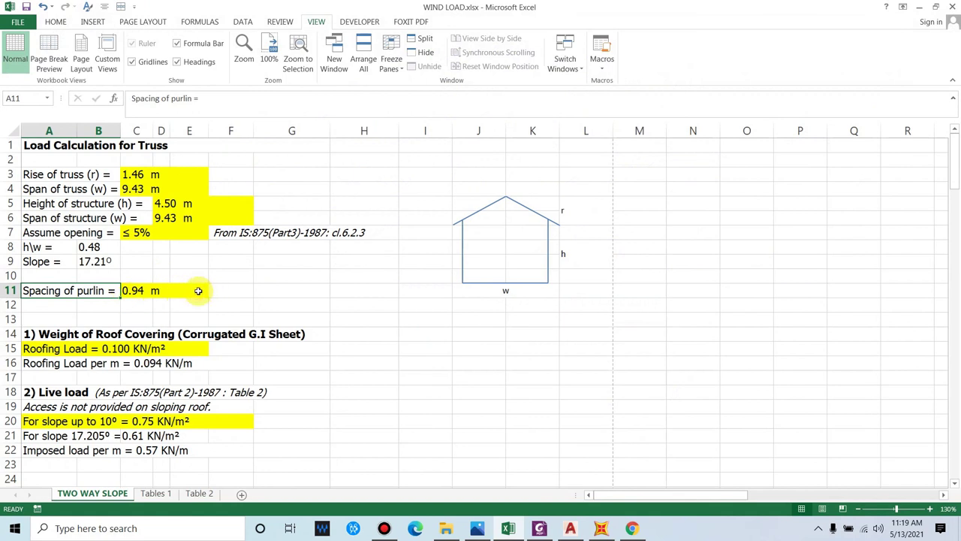
click(118, 353)
click(124, 364)
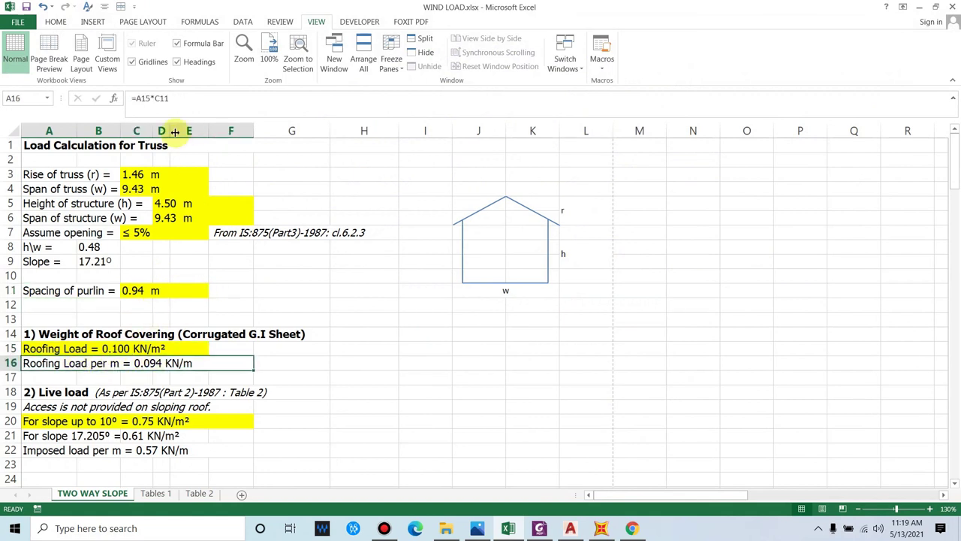
click(174, 98)
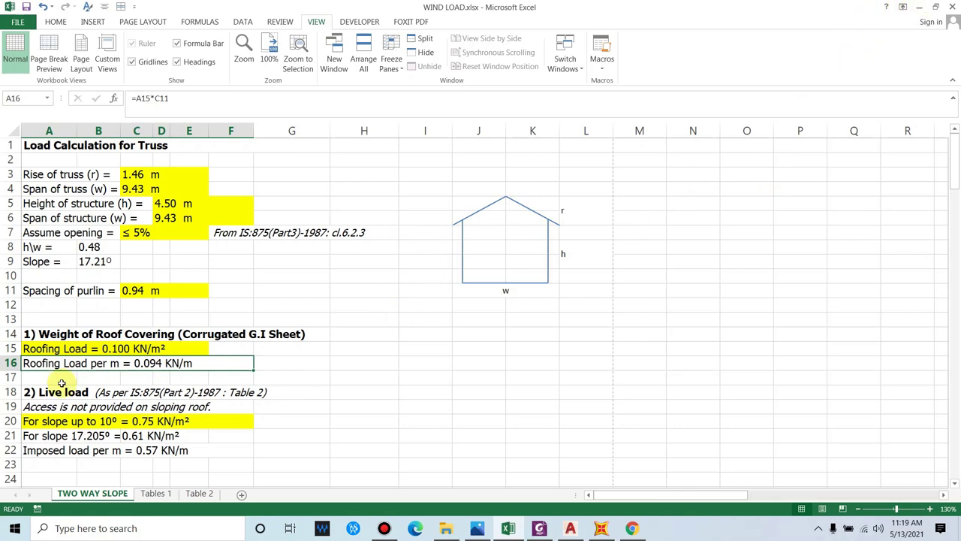
- Switch to SAP2000 and draw a four-sided ASEC1 area over the overhang between the first two trusses, from the support line to the eave edge
click(915, 8)
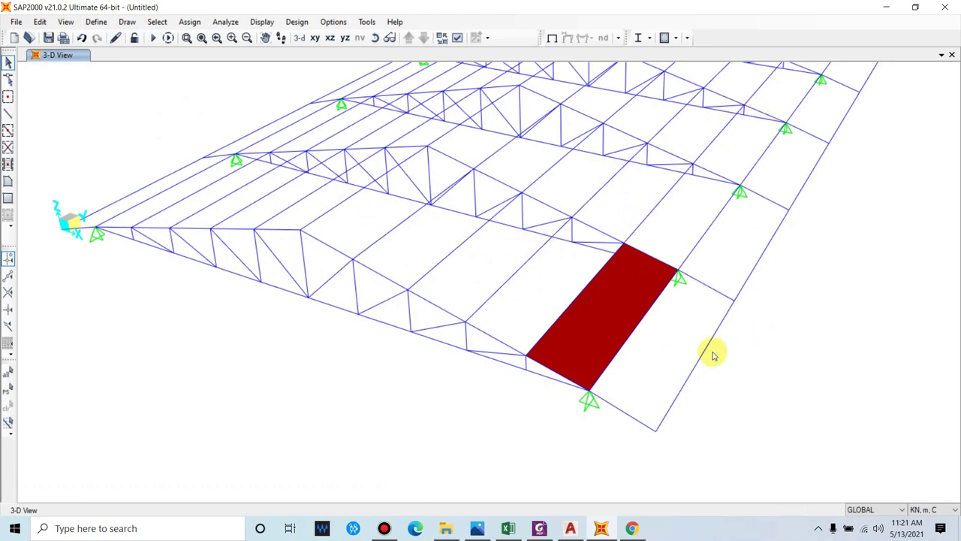
click(8, 183)
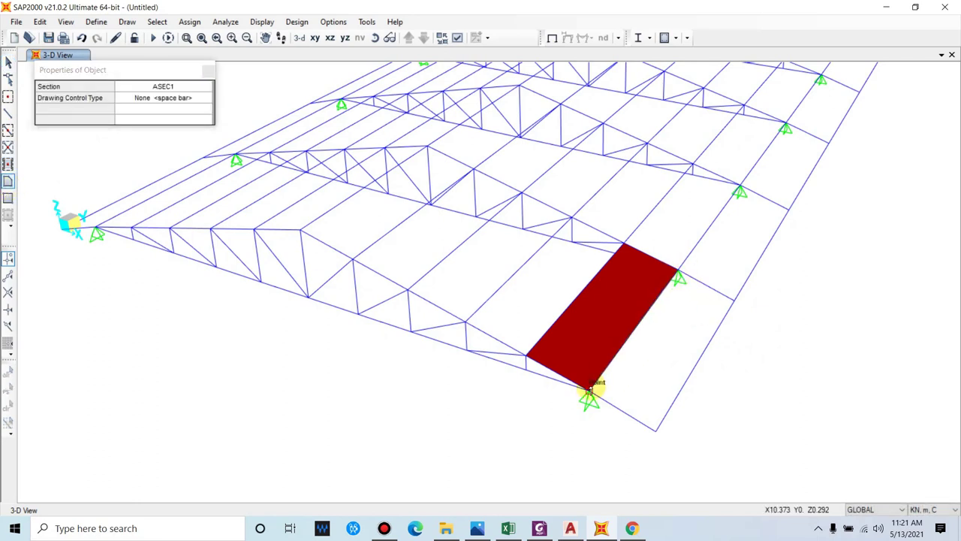
click(590, 388)
click(658, 430)
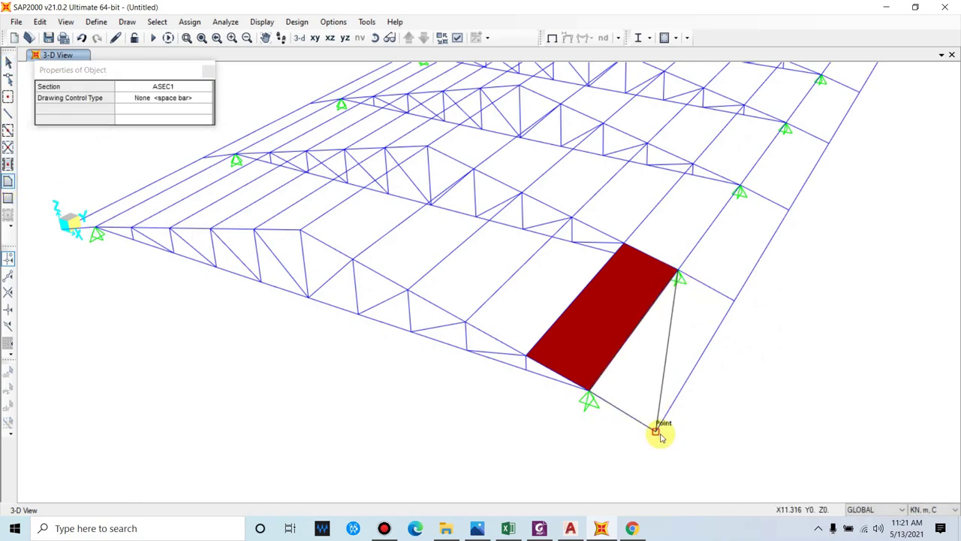
click(734, 302)
key(Return)
key(Escape)
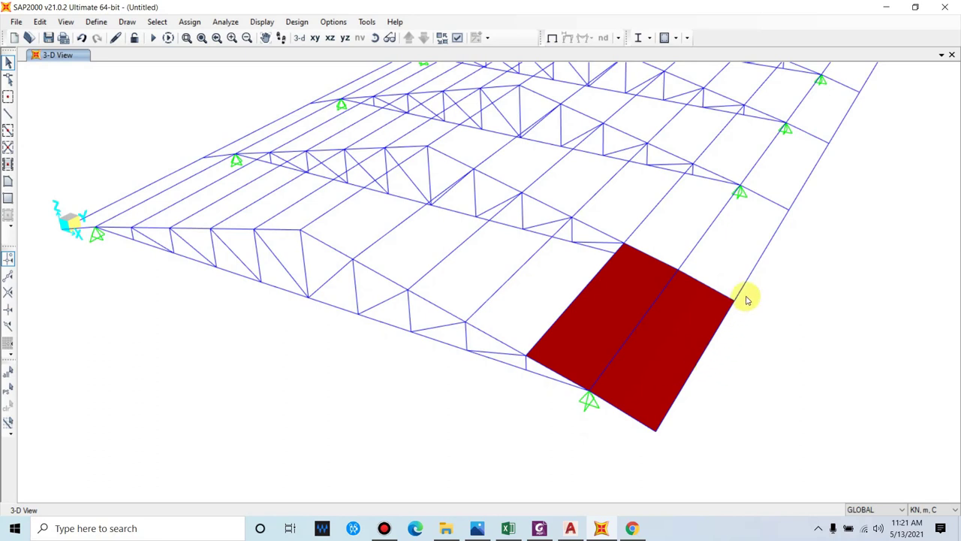
- Assign a uniform 0.094 kN/m gravity load in the CGI sheet pattern to all purlins in the six bays from support line to support line
middle_drag(704, 366, 663, 420)
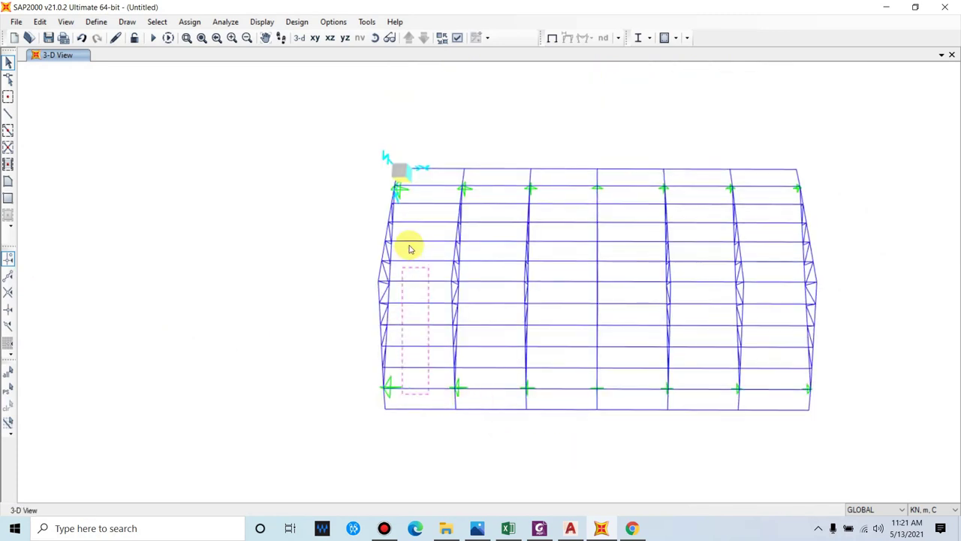
drag(410, 249, 414, 182)
drag(496, 392, 498, 194)
drag(577, 392, 554, 183)
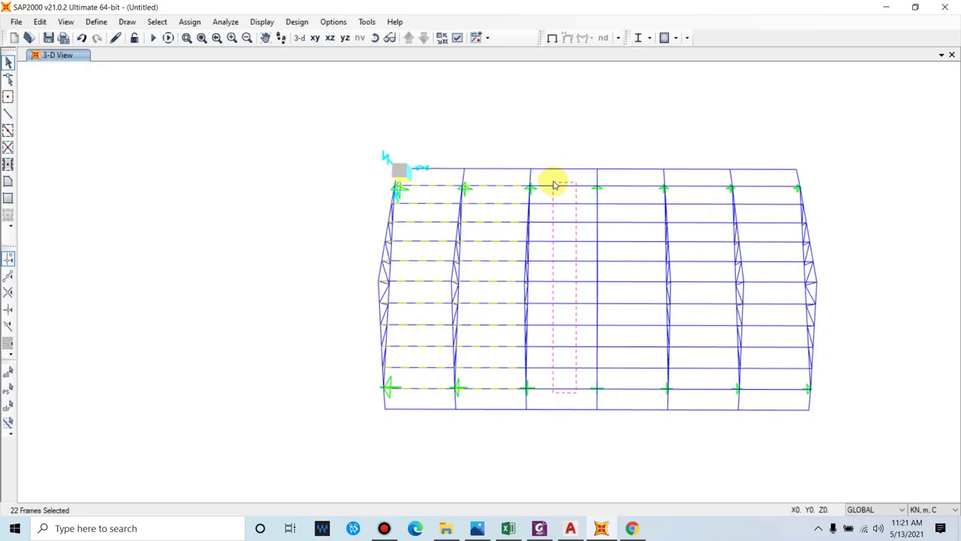
drag(635, 392, 627, 186)
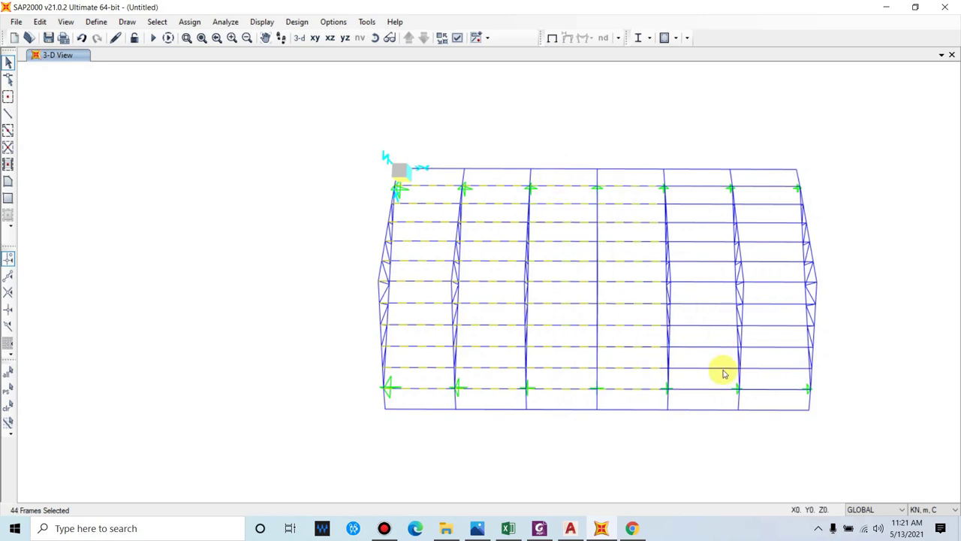
drag(711, 392, 695, 178)
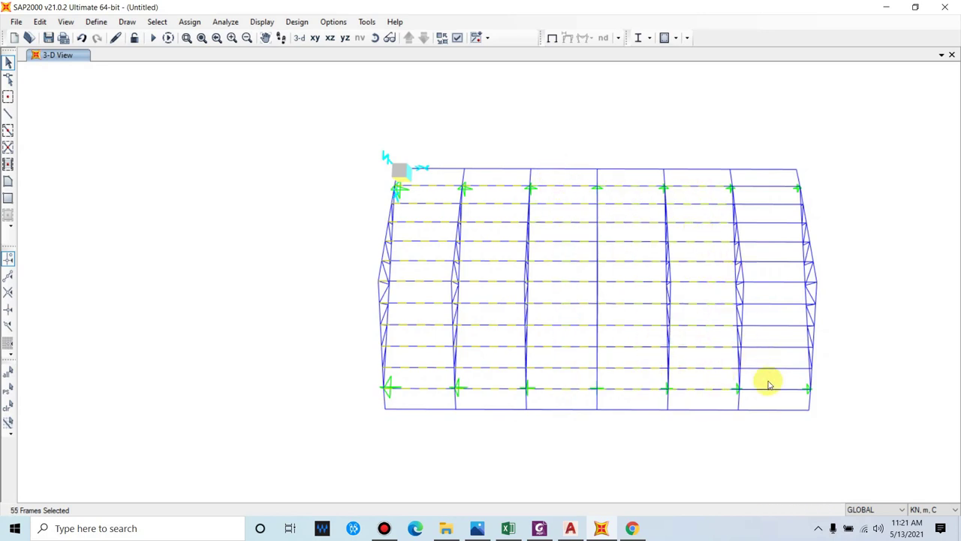
drag(772, 392, 762, 186)
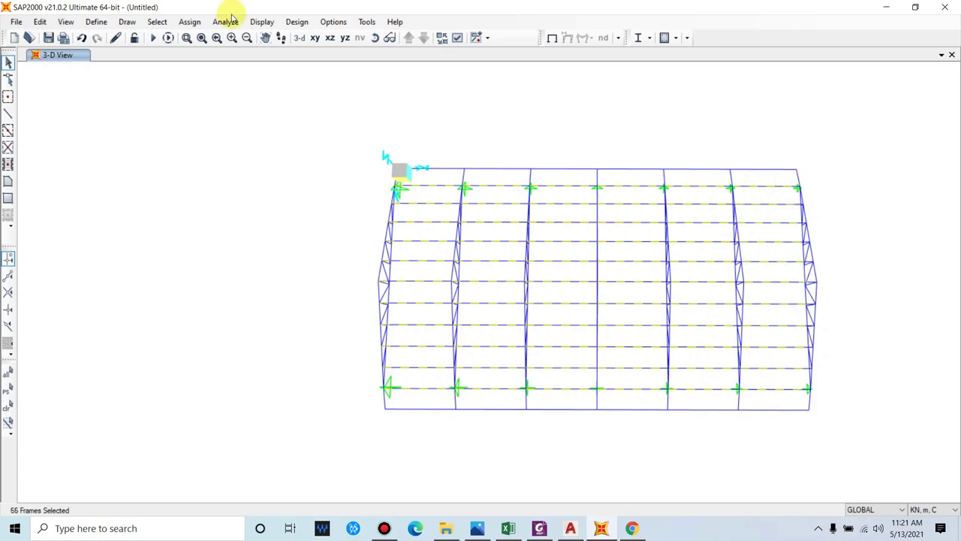
click(189, 21)
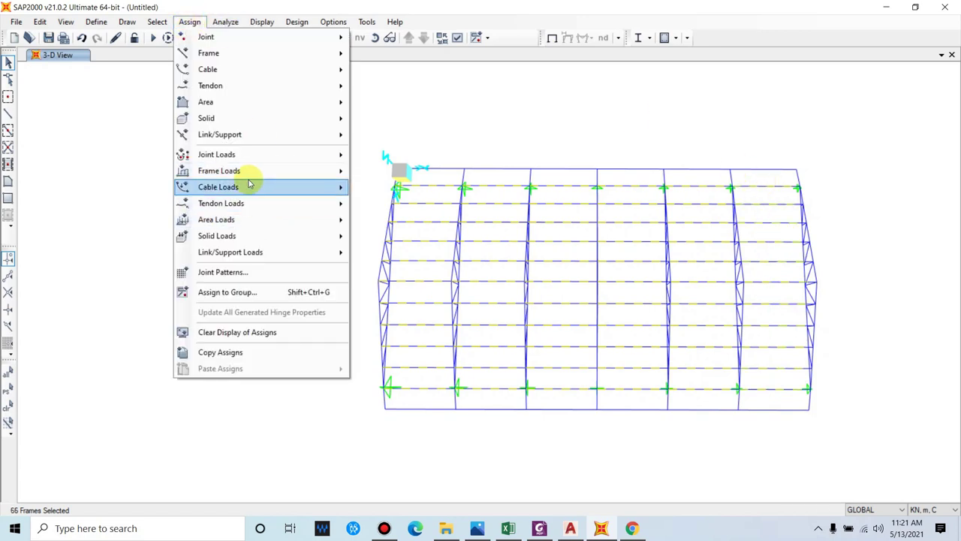
mouse_move(250, 170)
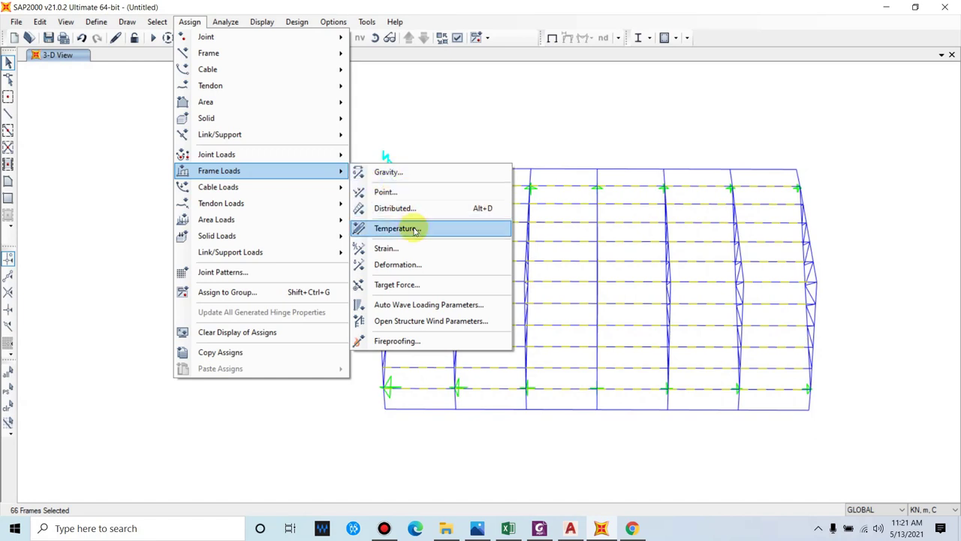
click(398, 208)
click(440, 109)
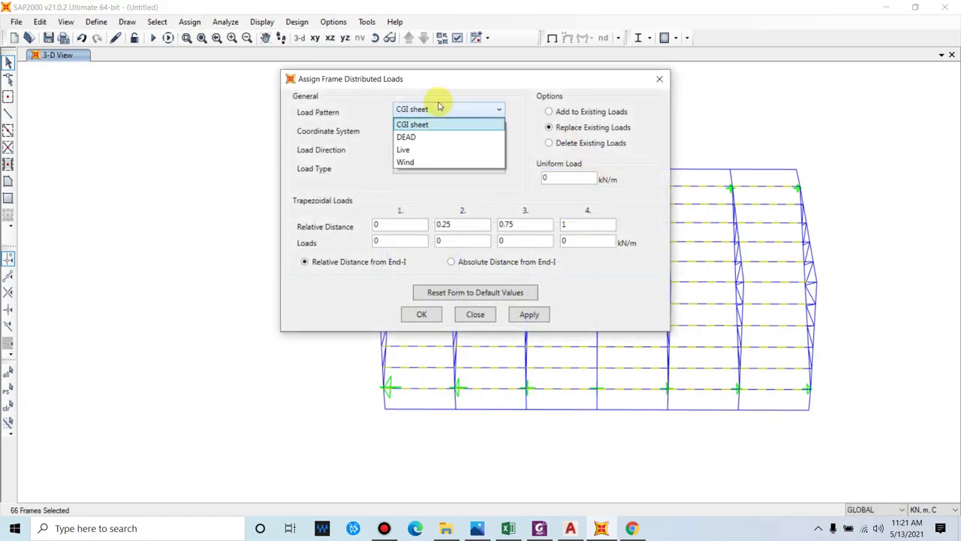
click(440, 105)
click(433, 134)
click(432, 134)
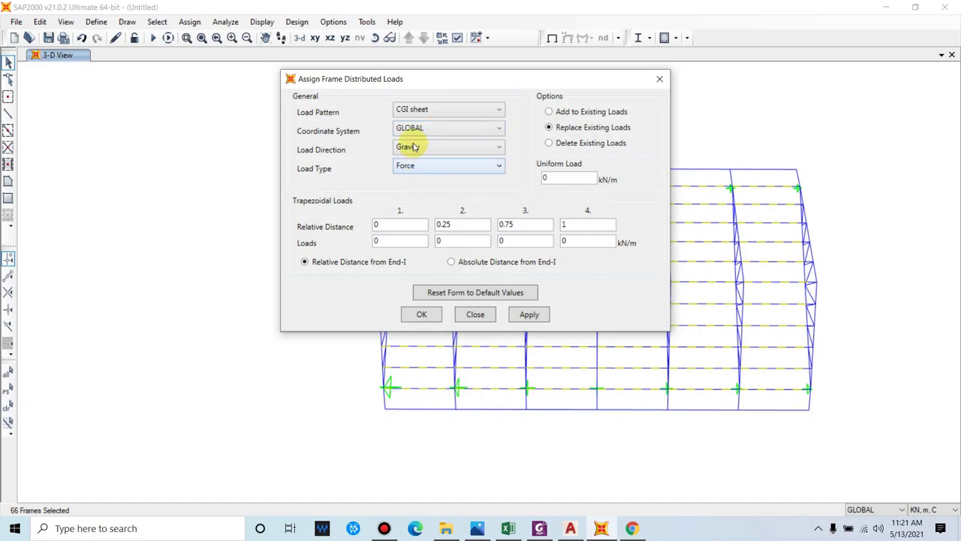
click(418, 144)
click(414, 145)
drag(393, 80, 715, 87)
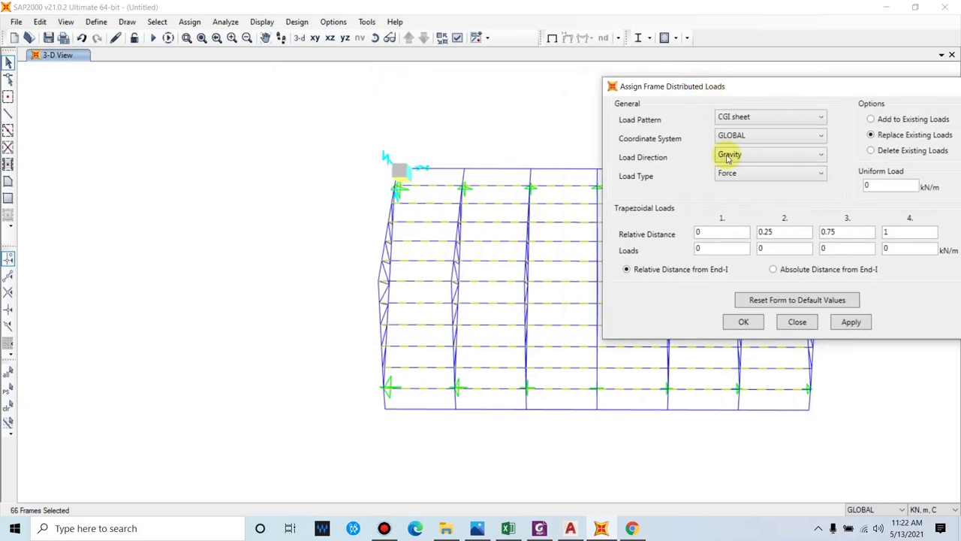
double_click(897, 185)
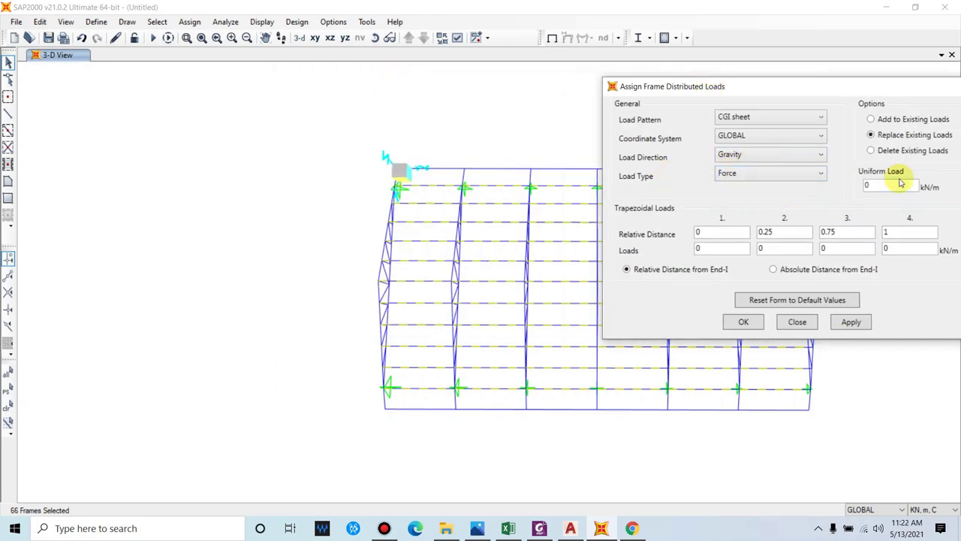
text(0.1)
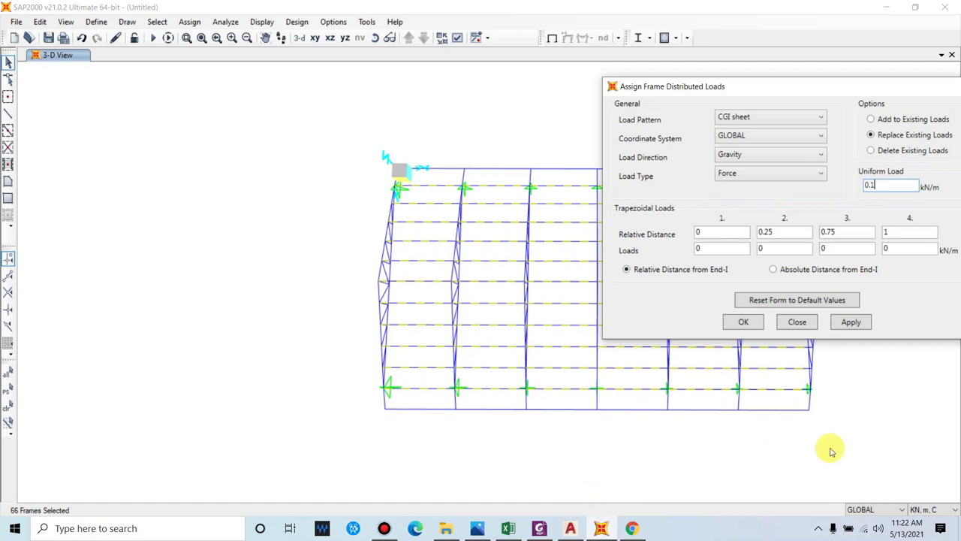
text(4)
click(850, 321)
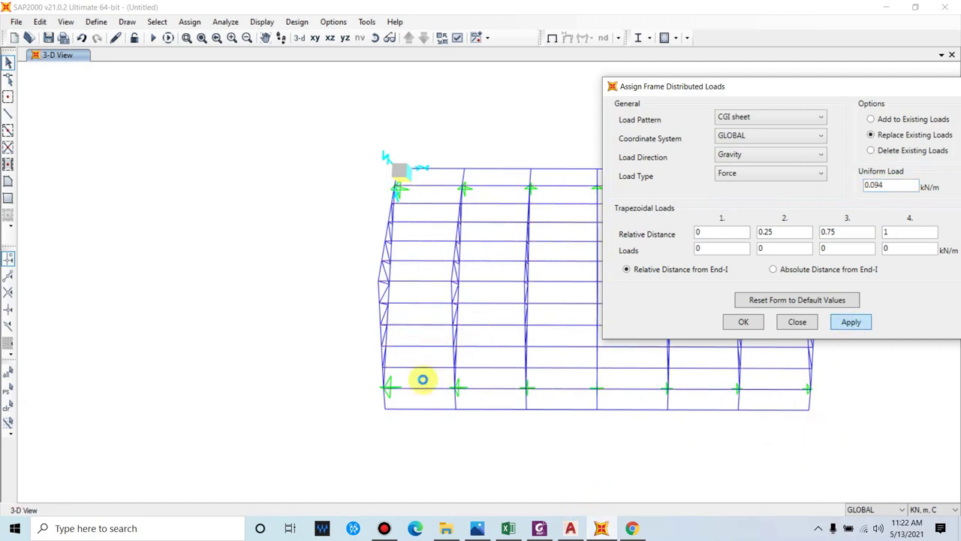
click(423, 379)
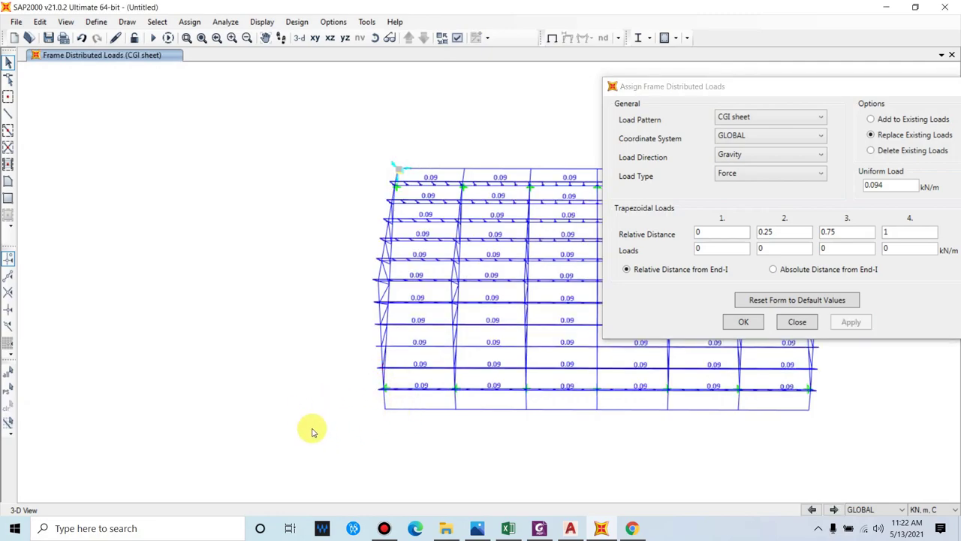
- Assign half the uniform load, 0.094/2 kN/m, in the CGI sheet pattern to the outermost eave purlins on both roof sides in all six bays
shift+middle_drag(313, 431, 145, 422)
click(145, 407)
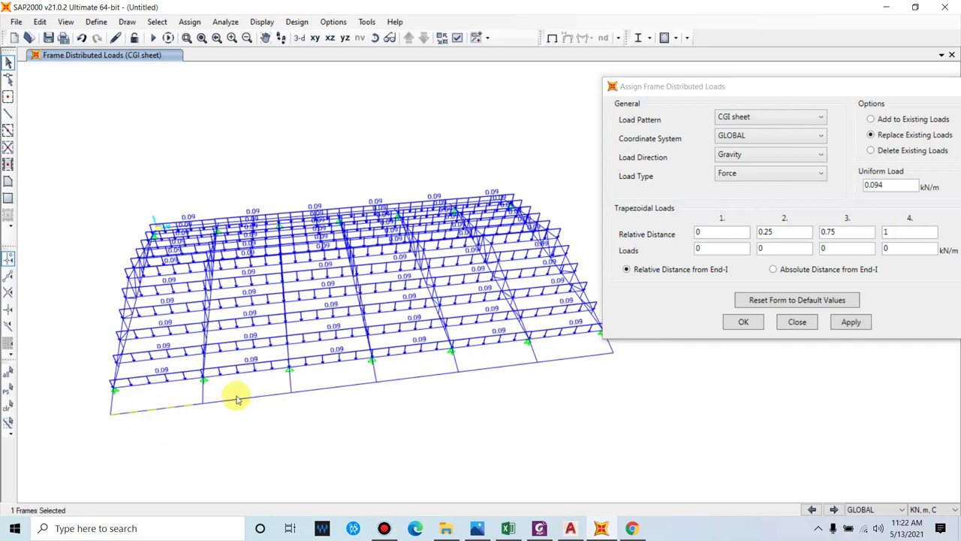
click(234, 398)
click(342, 386)
middle_drag(404, 376, 418, 423)
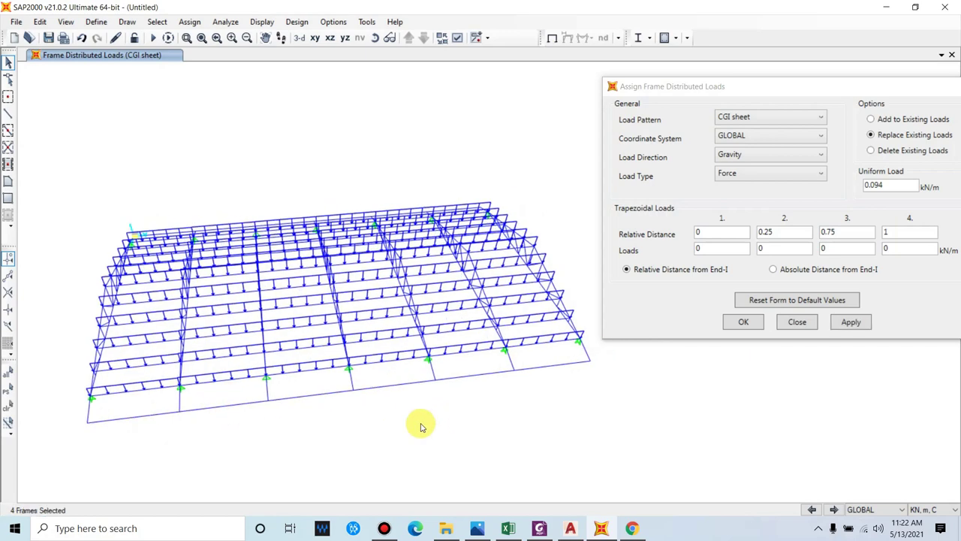
click(428, 394)
click(434, 381)
click(492, 373)
shift+middle_drag(511, 361, 440, 161)
click(449, 156)
click(399, 144)
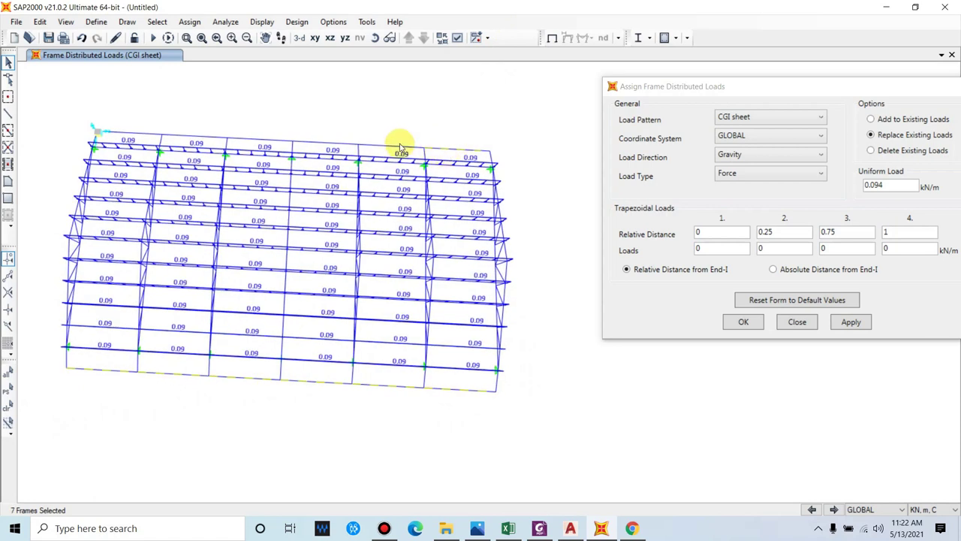
click(320, 142)
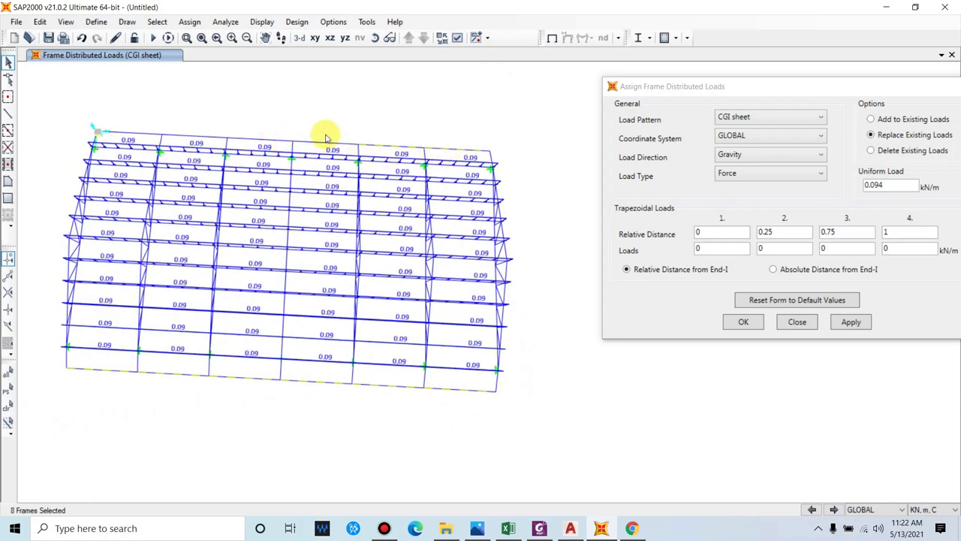
click(264, 144)
click(192, 140)
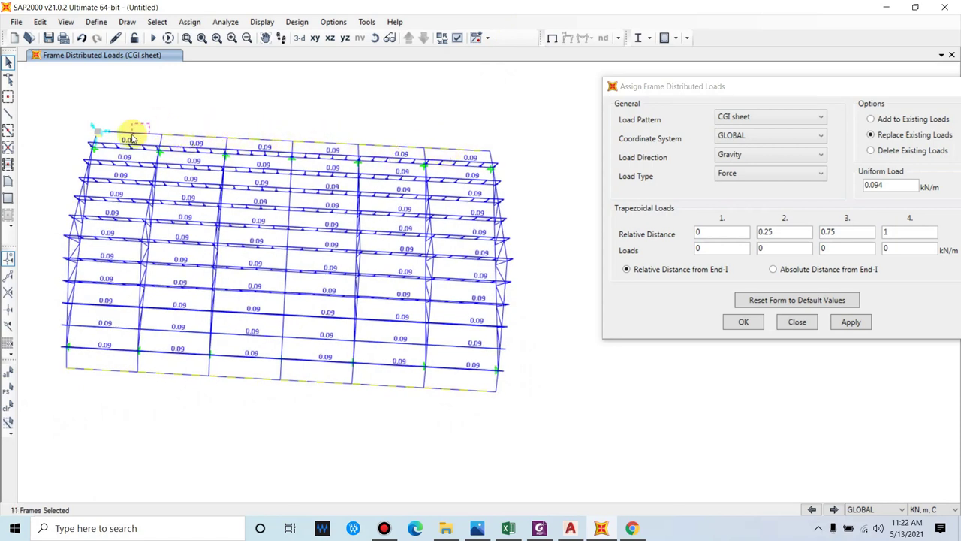
click(128, 137)
click(908, 187)
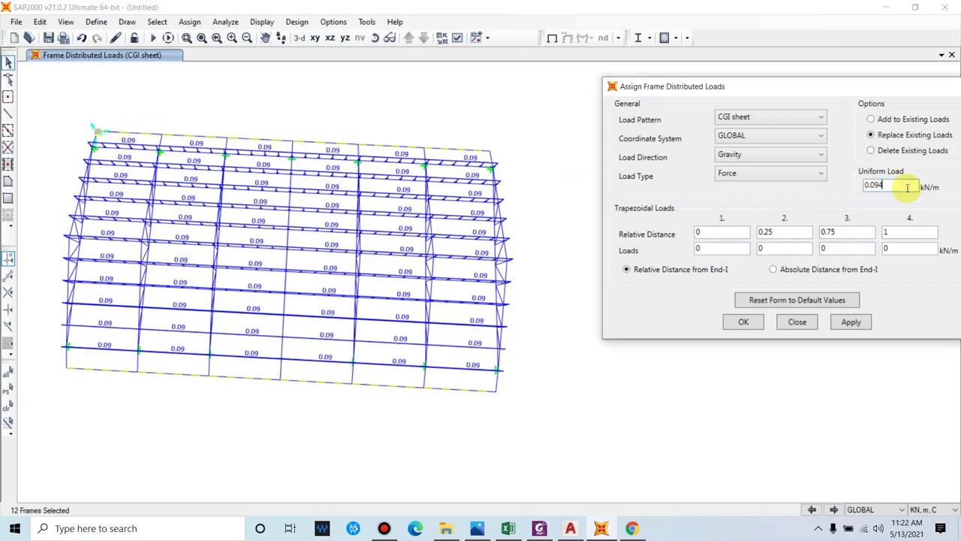
text(/2)
click(851, 322)
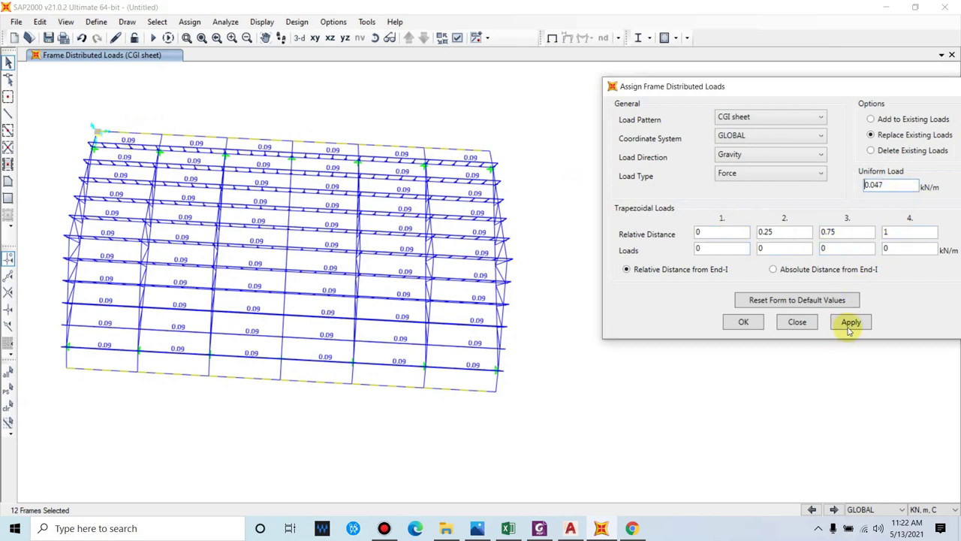
shift+middle_drag(400, 329, 312, 338)
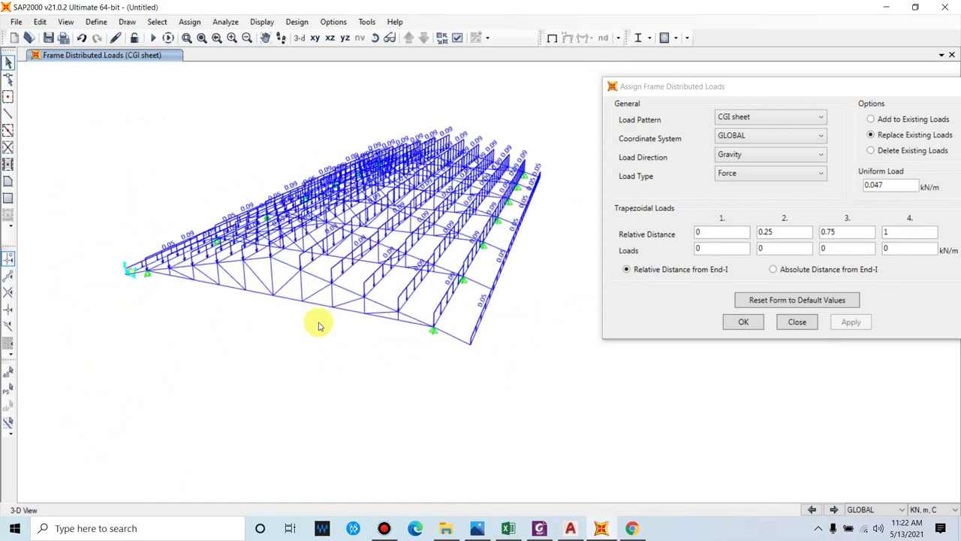
shift+middle_drag(453, 307, 488, 349)
shift+middle_drag(296, 165, 254, 380)
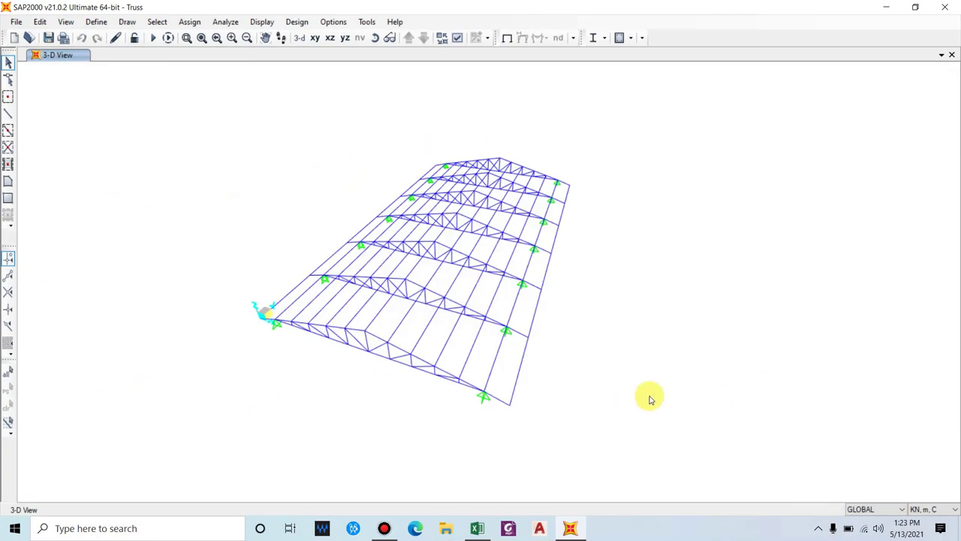
click(222, 22)
mouse_move(188, 21)
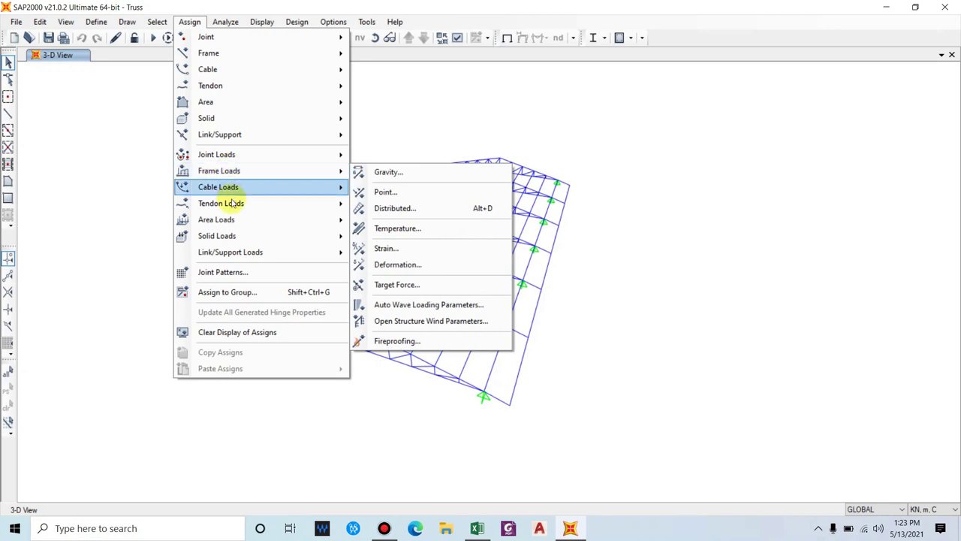
mouse_move(231, 220)
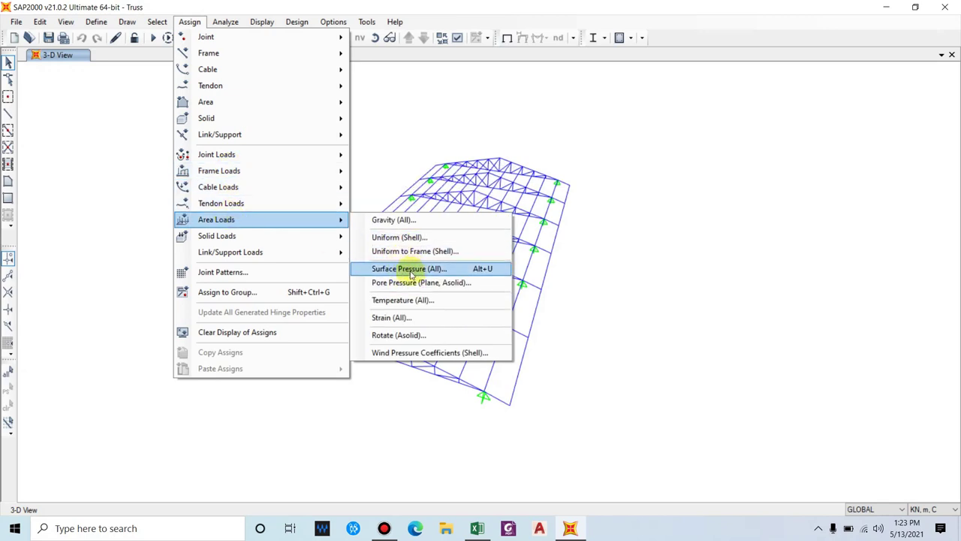
click(768, 236)
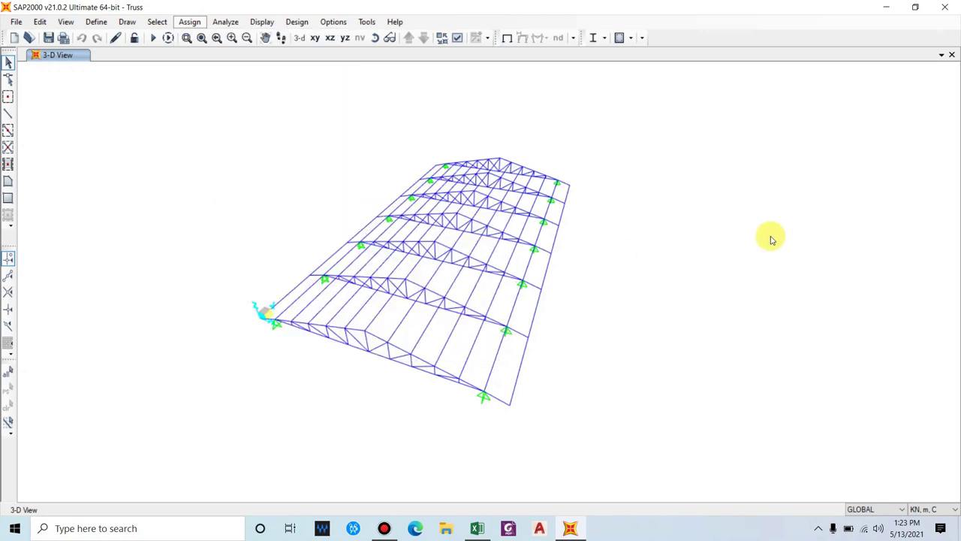
- Draw a four-sided ASEC1 area between the first two trusses, from the support line to the next purlin up the slope
click(7, 184)
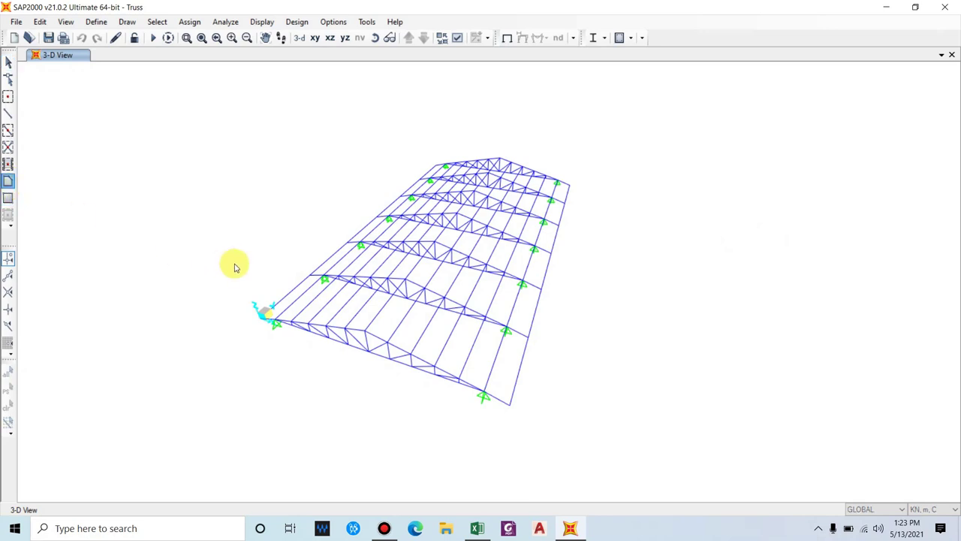
scroll(561, 360, up, 3)
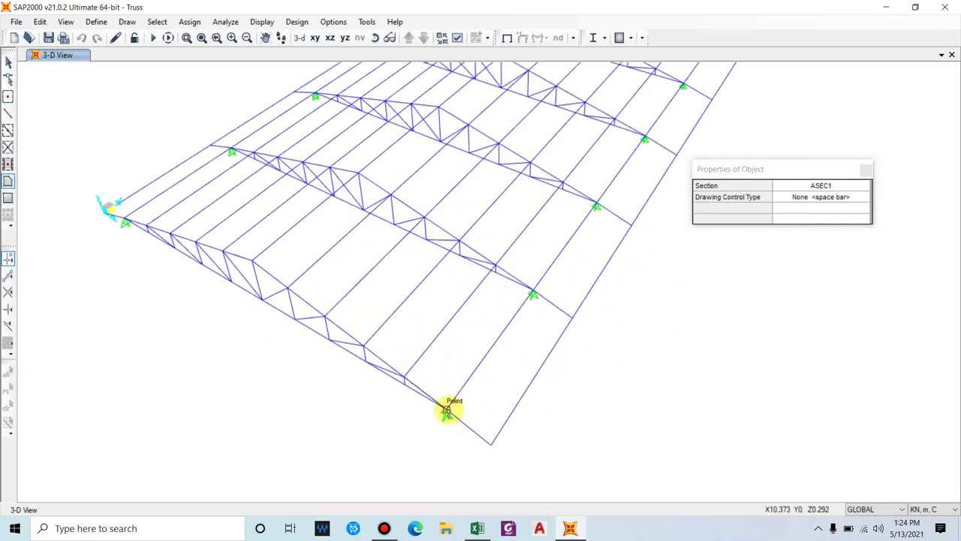
click(447, 409)
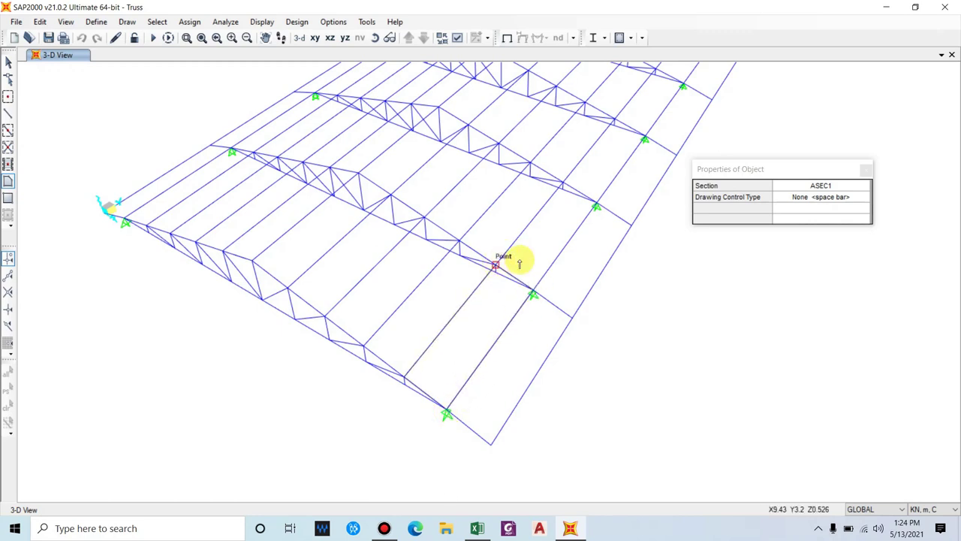
double_click(495, 266)
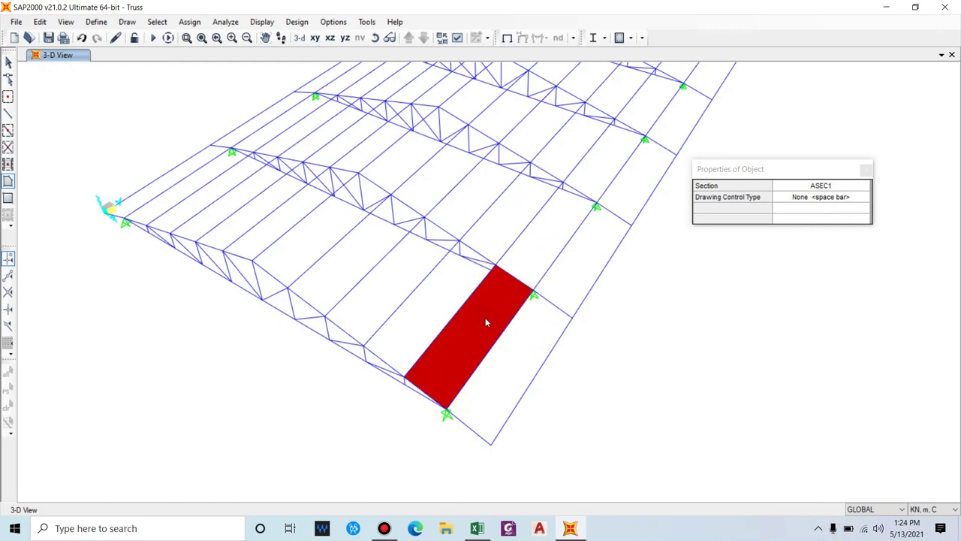
key(Escape)
- Assign the selected area a 0.1 kN/m² gravity uniform-to-frame load in the CGI sheet pattern with one-way distribution
click(189, 22)
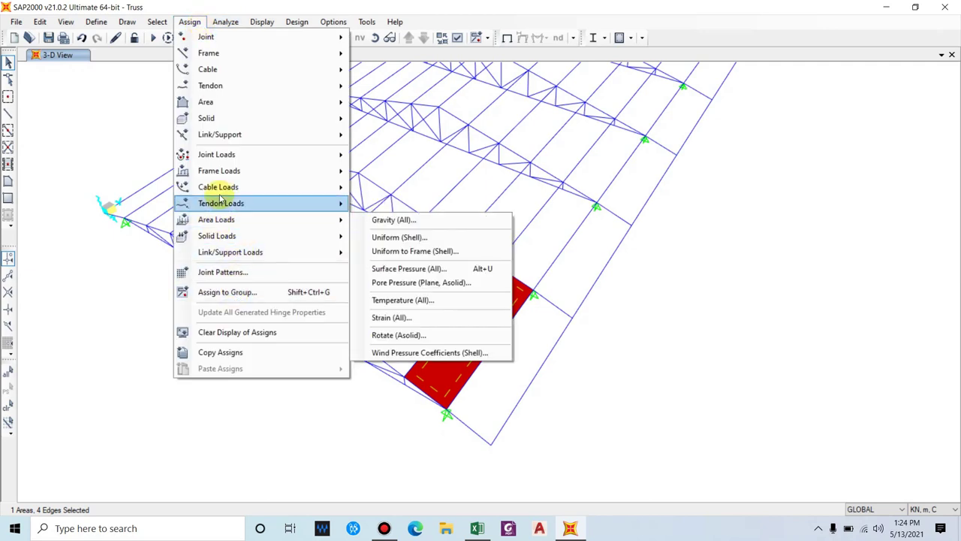
mouse_move(223, 177)
mouse_move(217, 220)
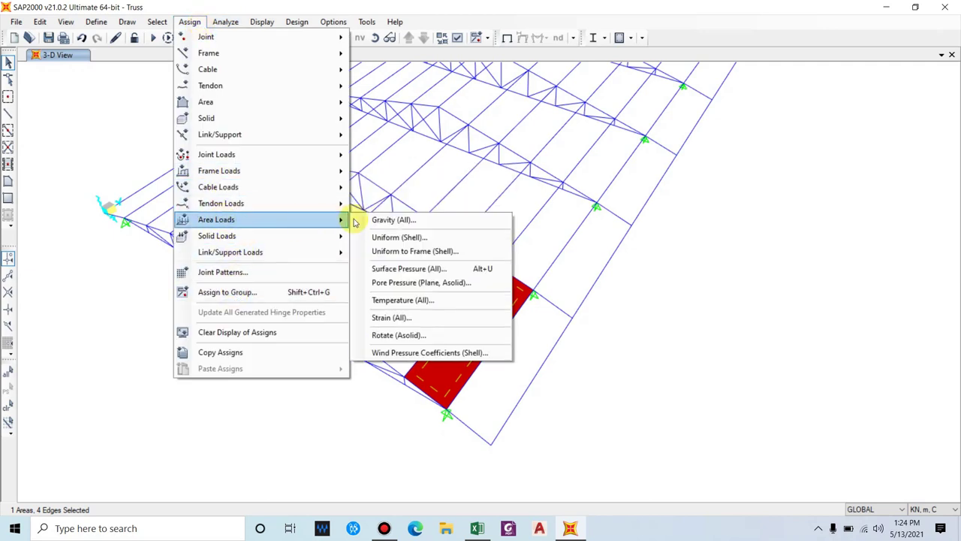
click(413, 252)
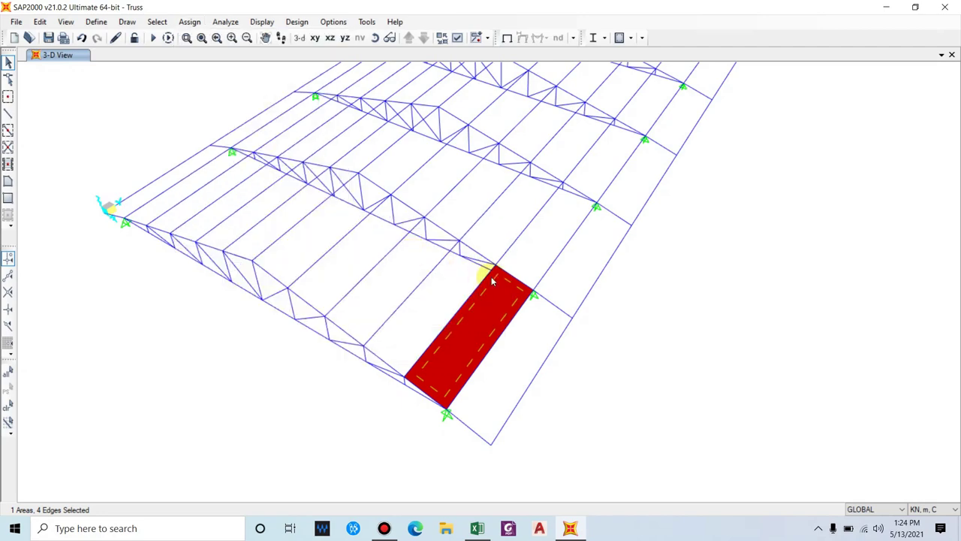
drag(491, 128, 314, 107)
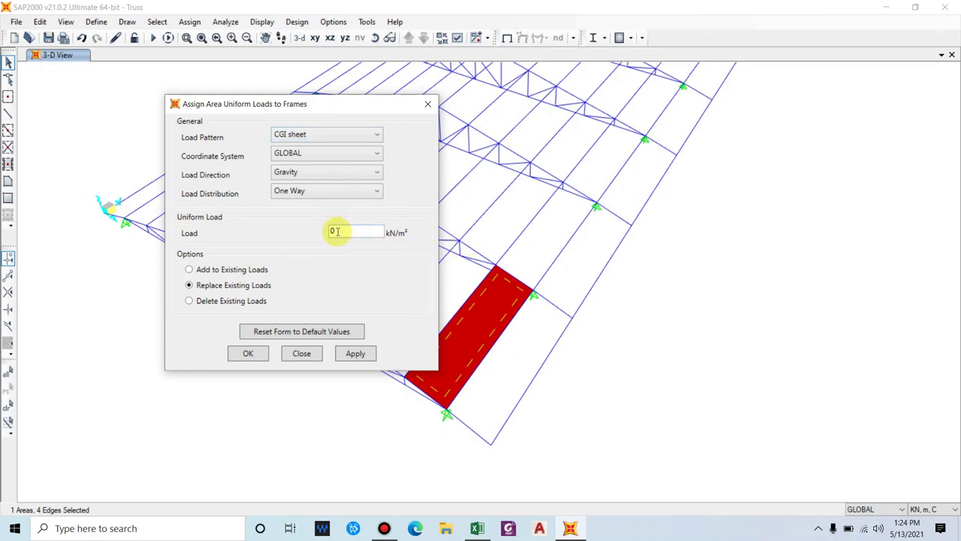
drag(335, 232, 221, 232)
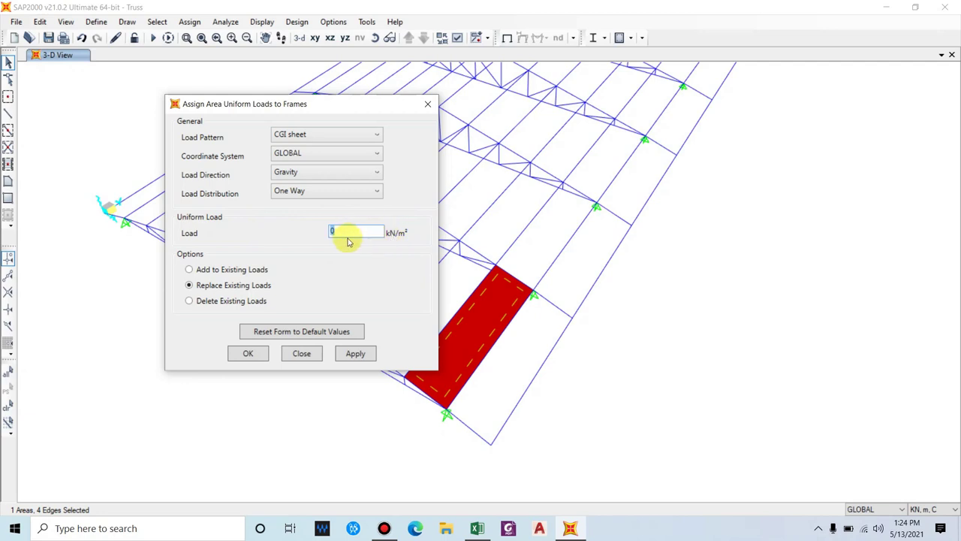
click(300, 173)
click(302, 172)
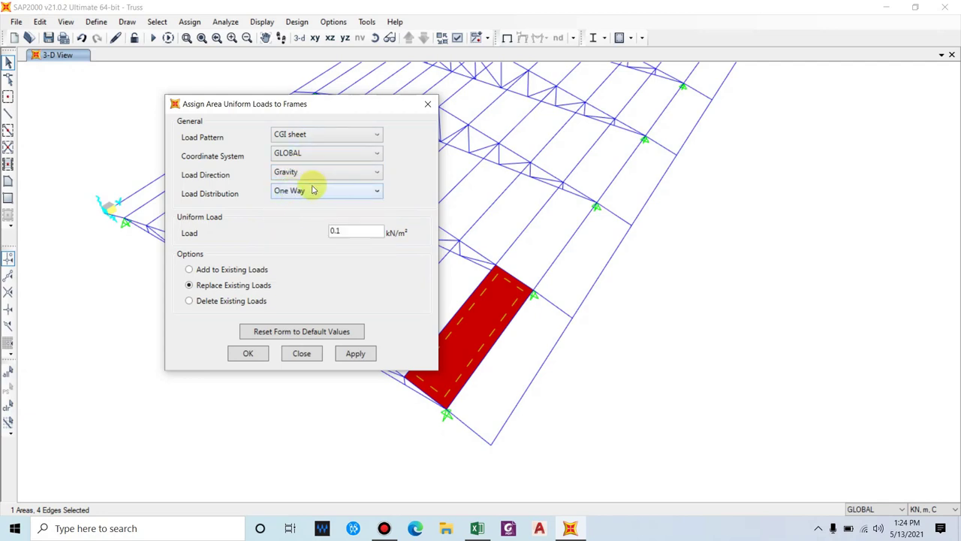
click(314, 191)
click(312, 190)
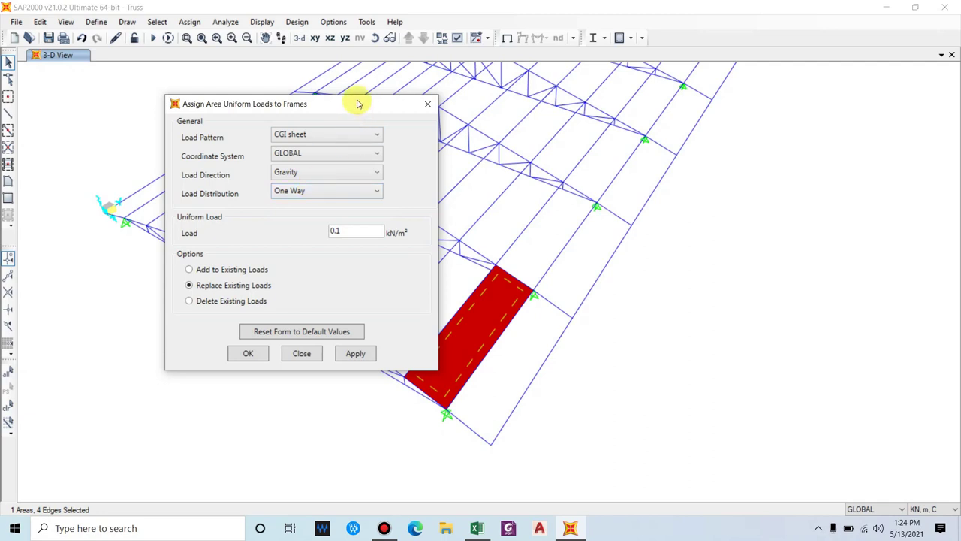
drag(358, 102, 293, 102)
middle_drag(574, 301, 618, 277)
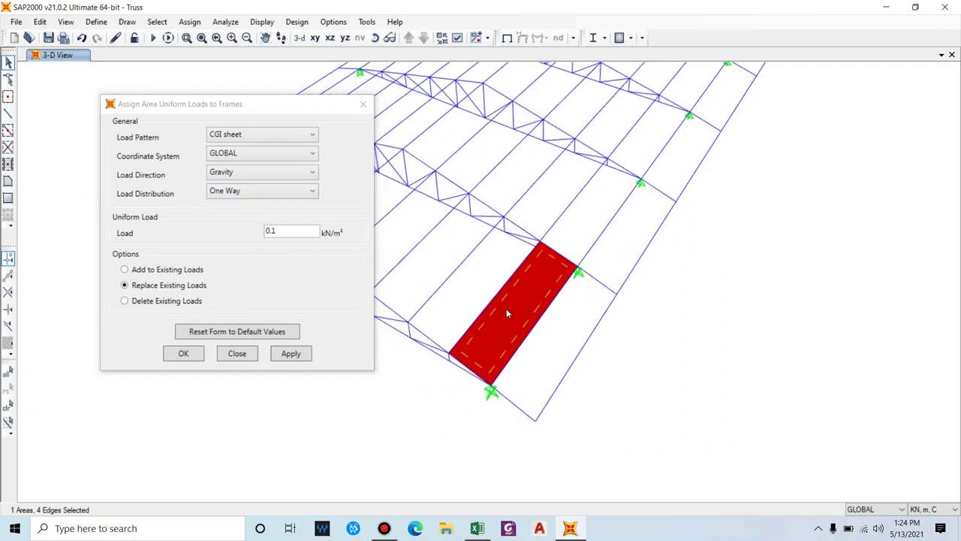
click(494, 291)
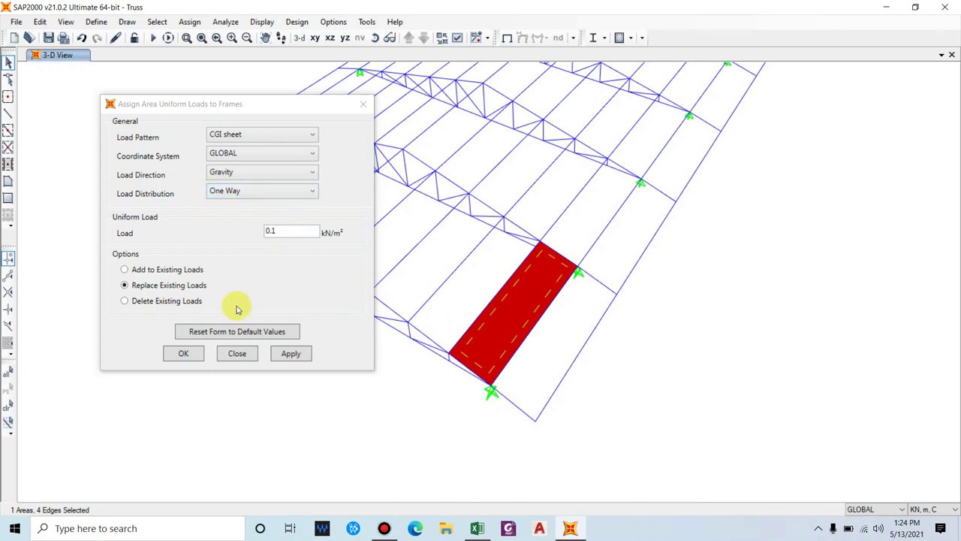
click(291, 354)
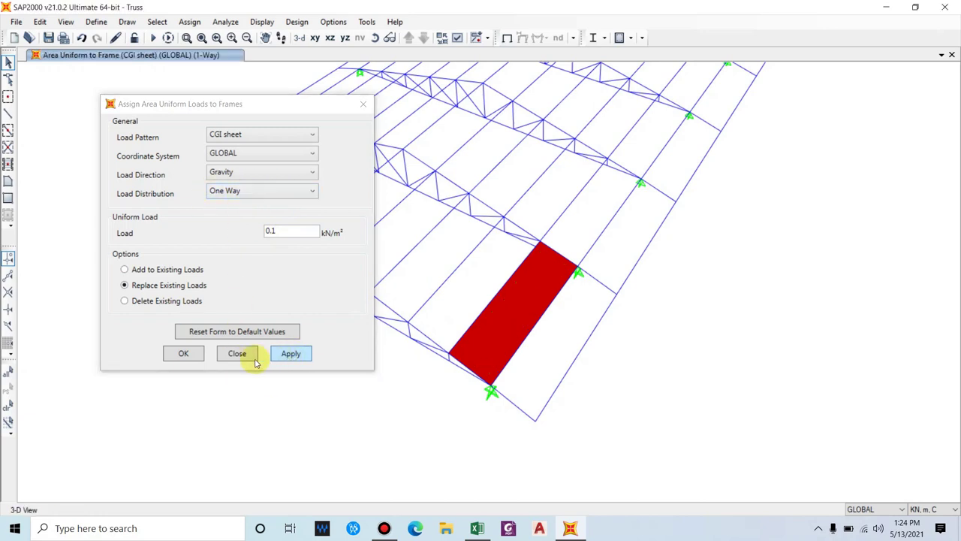
click(194, 354)
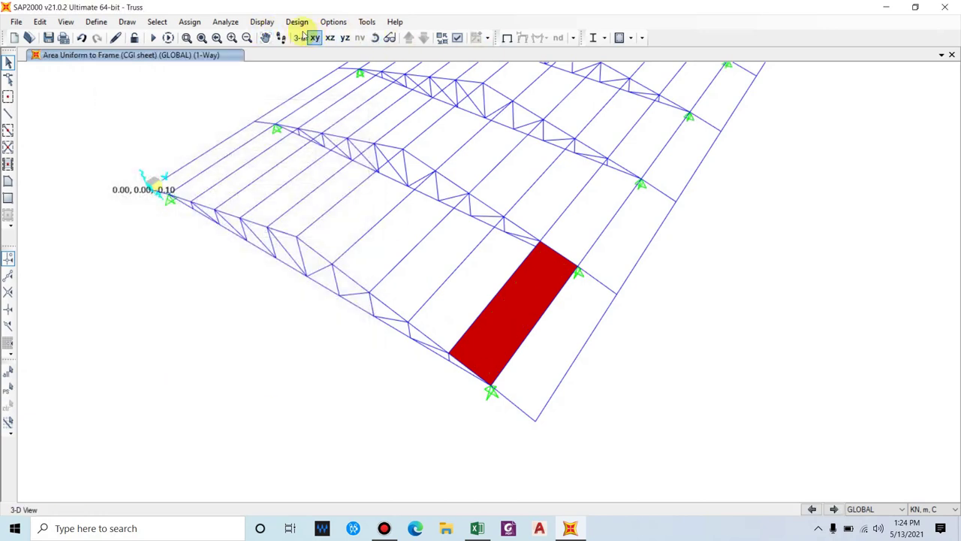
- Display the area's CGI sheet uniform load to frame resultants for all distributions and examine which frame members carry the load
click(262, 21)
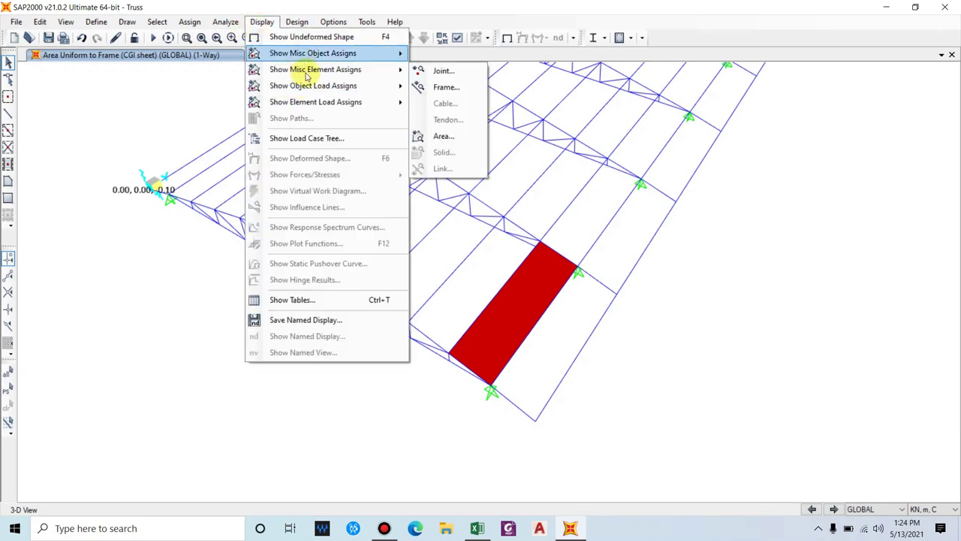
mouse_move(309, 87)
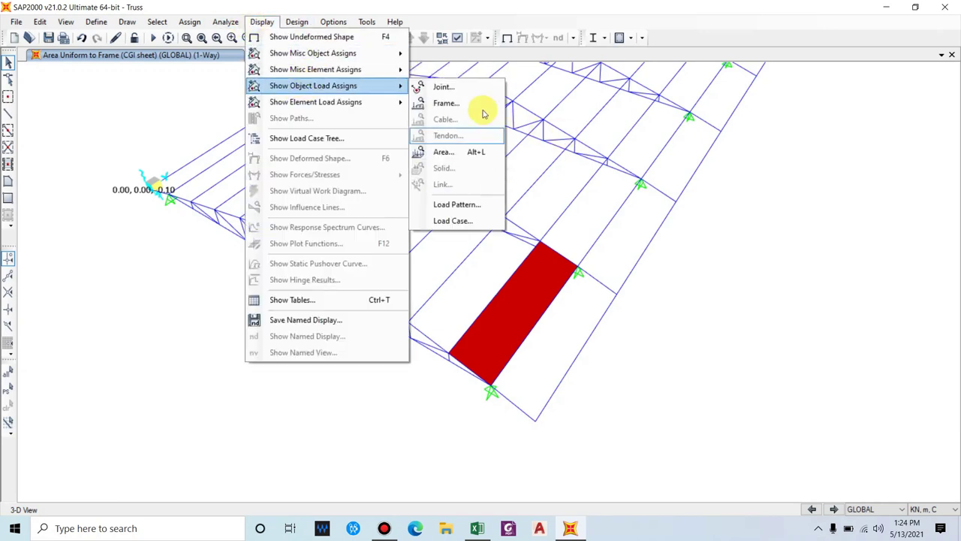
click(451, 155)
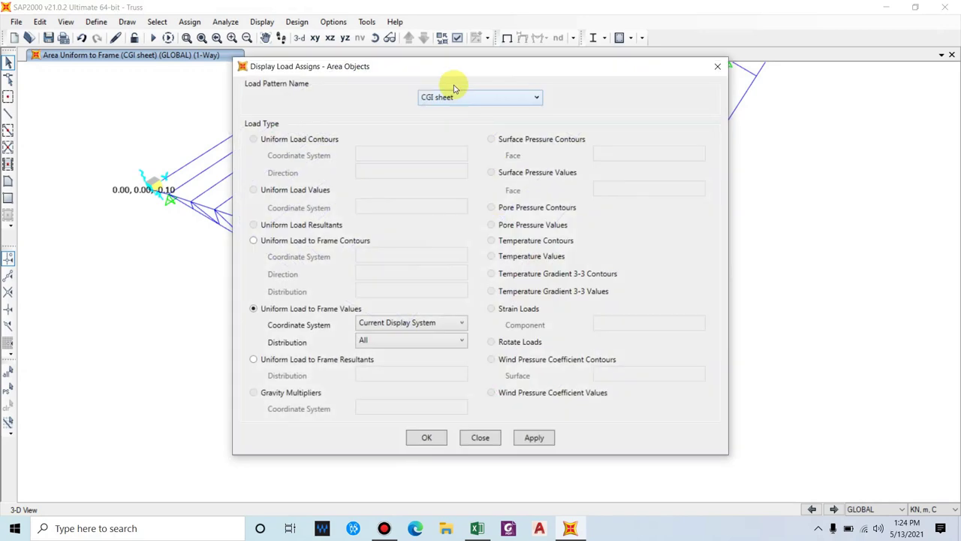
drag(456, 66, 739, 64)
click(585, 350)
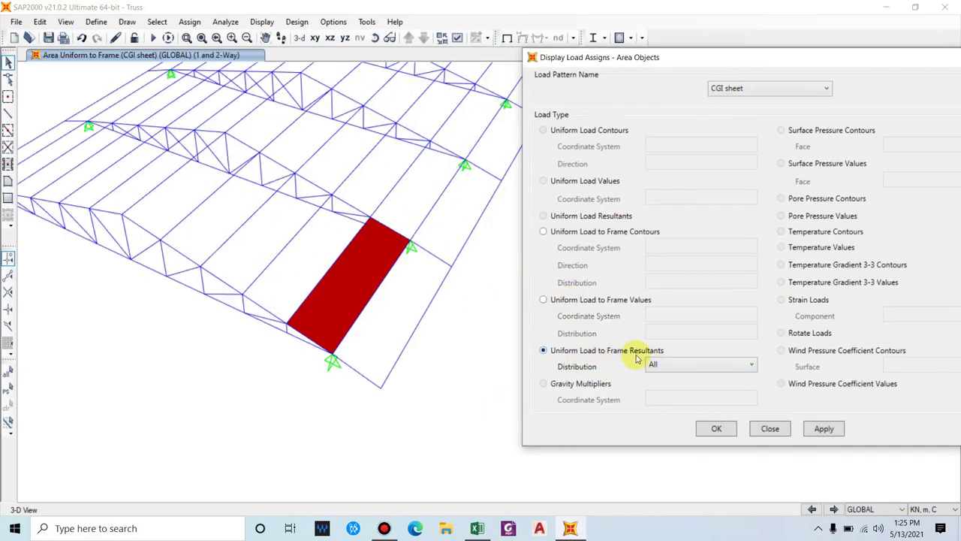
click(825, 429)
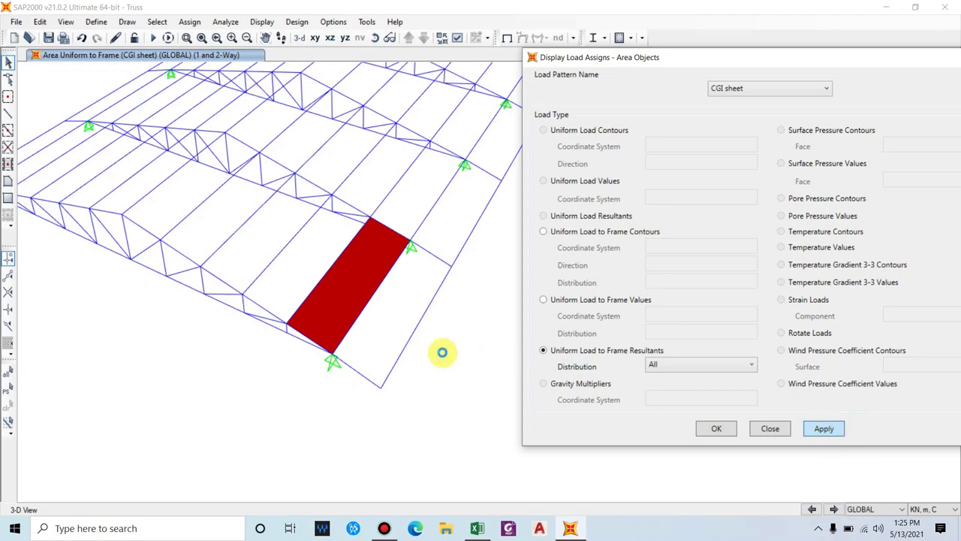
click(447, 361)
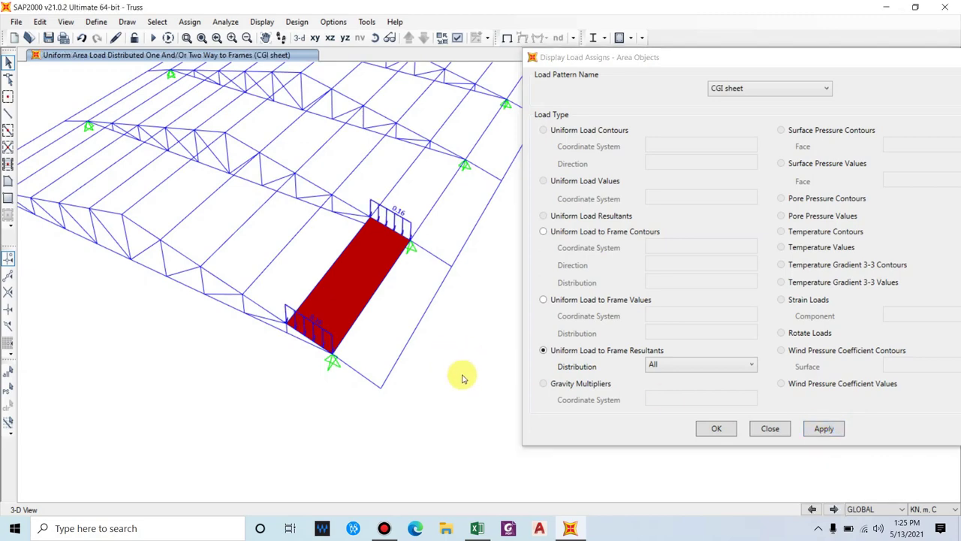
middle_drag(463, 378, 410, 120)
scroll(417, 131, up, 2)
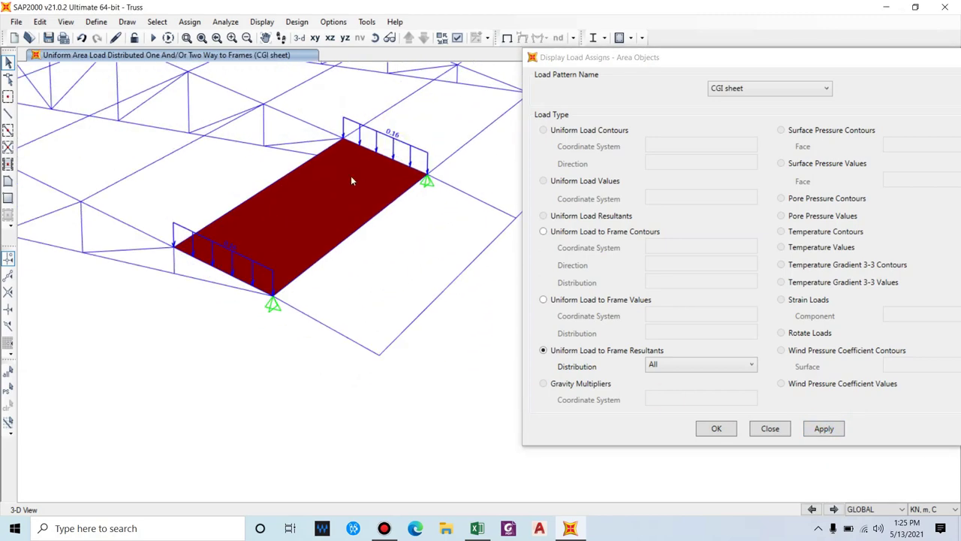
scroll(353, 170, down, 3)
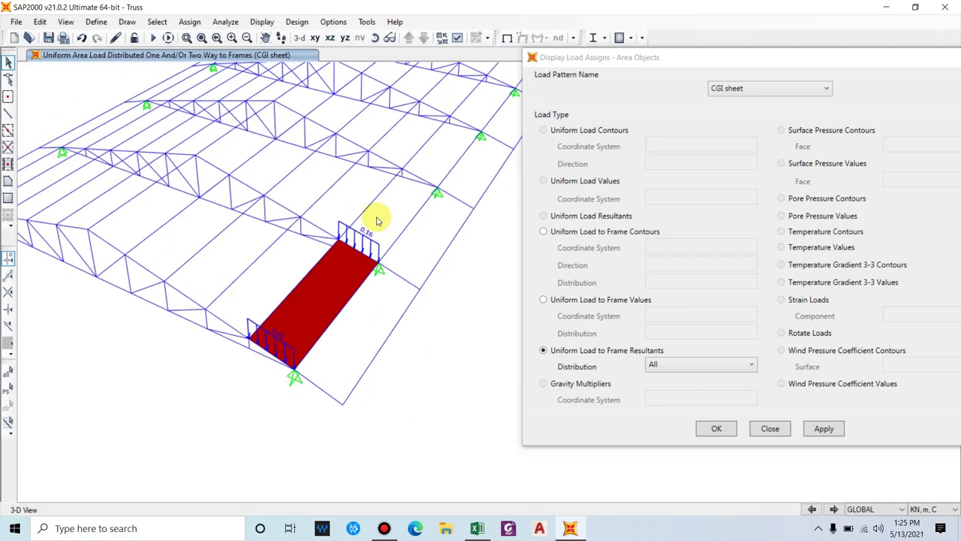
middle_drag(358, 284, 374, 276)
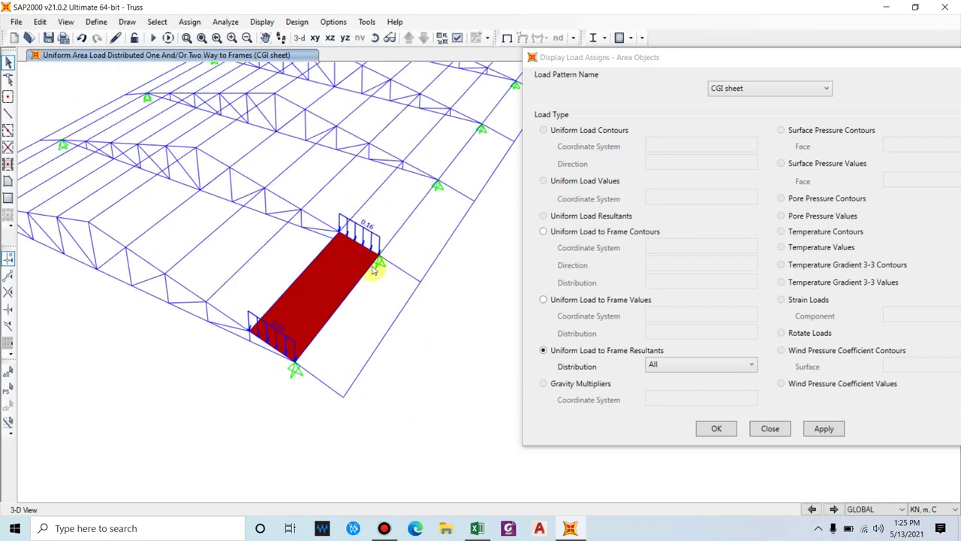
scroll(356, 271, up, 2)
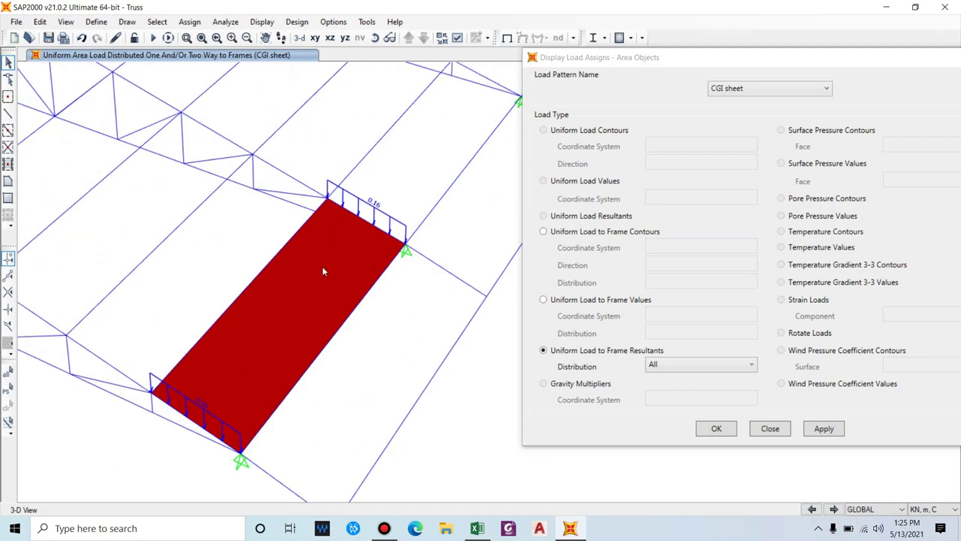
- Rotate the loaded area's standard local axes 90 degrees from the default orientation
click(319, 271)
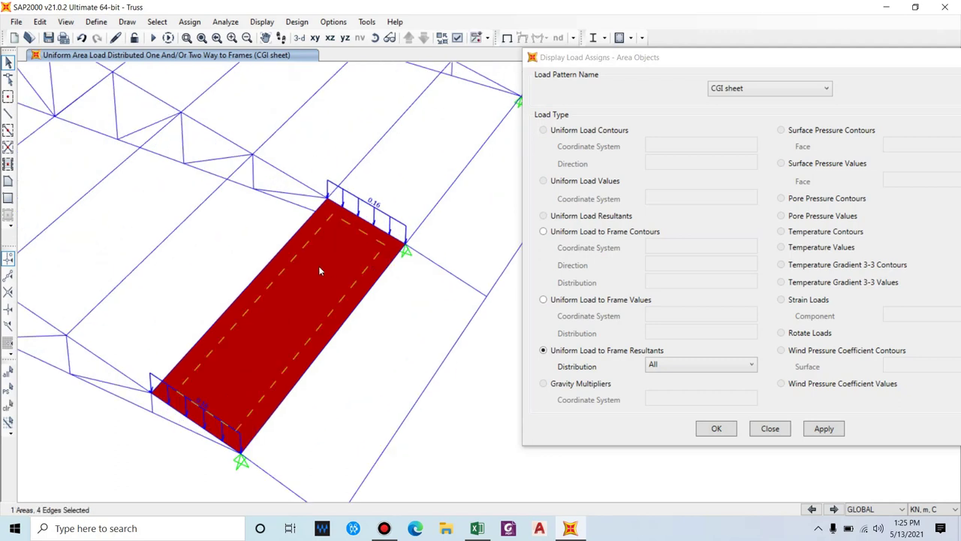
click(189, 21)
click(237, 170)
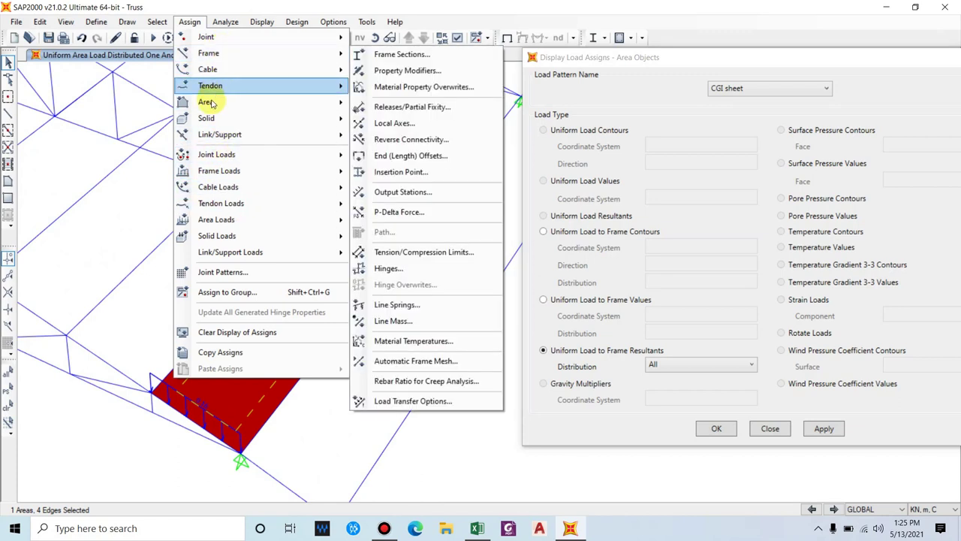
mouse_move(278, 100)
click(392, 172)
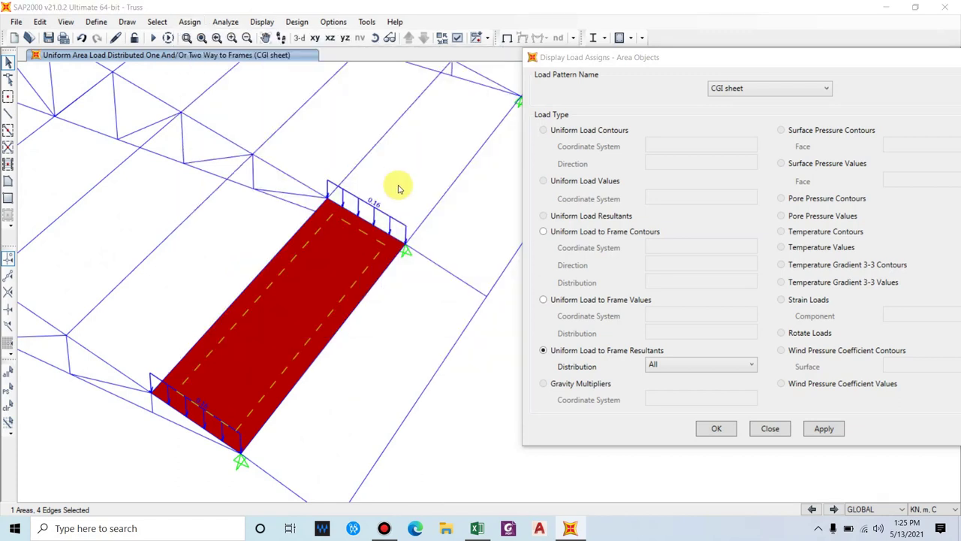
double_click(516, 238)
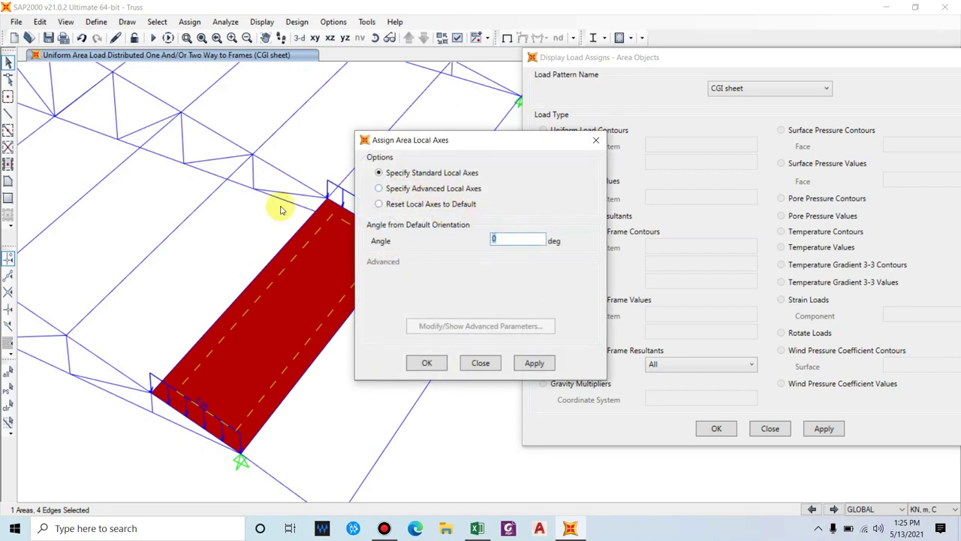
text(90)
click(534, 363)
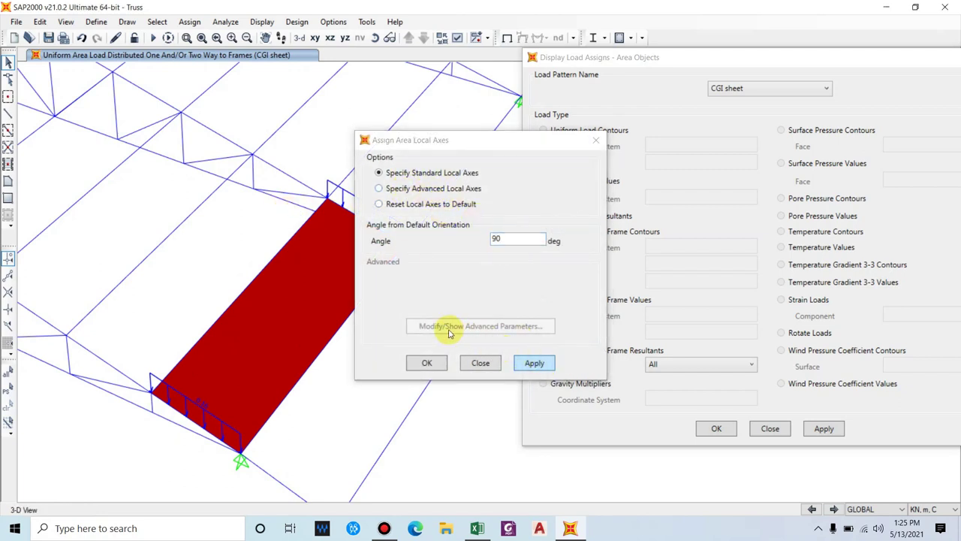
drag(417, 140, 362, 445)
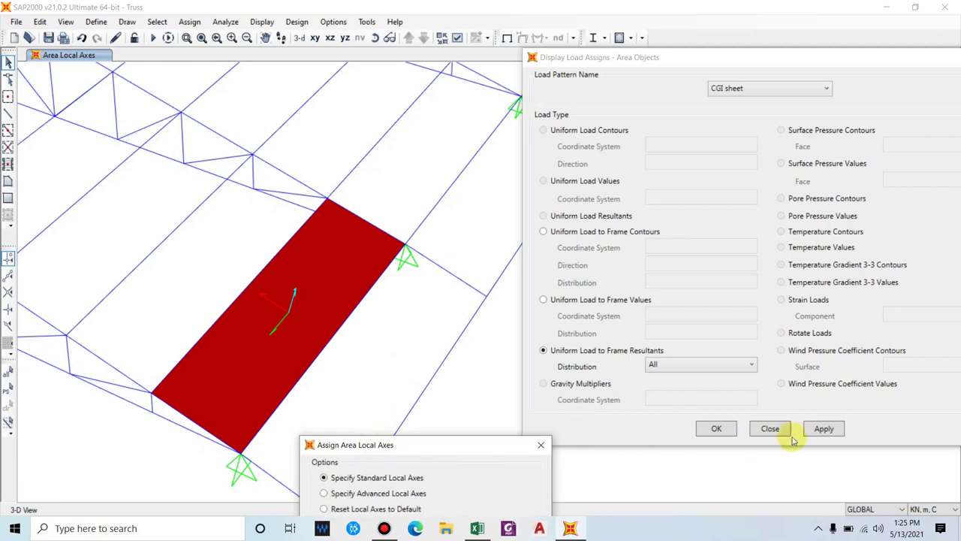
- Redisplay the uniform load to frame resultants for the CGI sheet pattern and check the load direction on the rotated area
click(824, 429)
scroll(334, 199, down, 3)
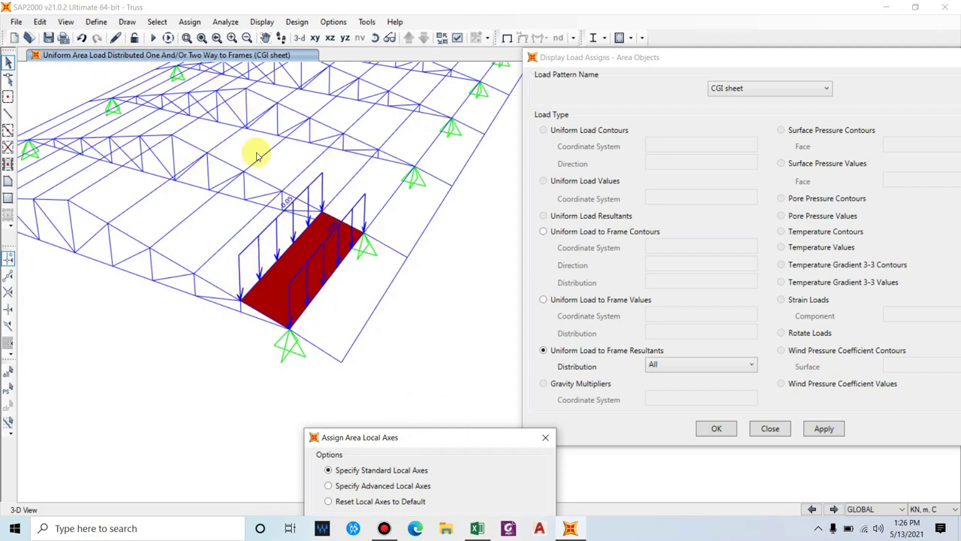
click(375, 303)
scroll(383, 299, down, 2)
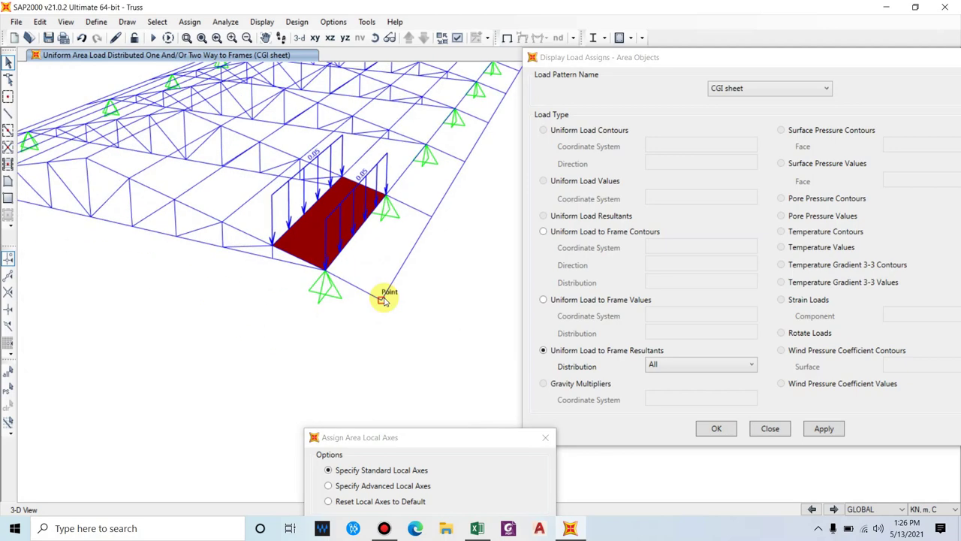
shift+middle_drag(383, 299, 361, 251)
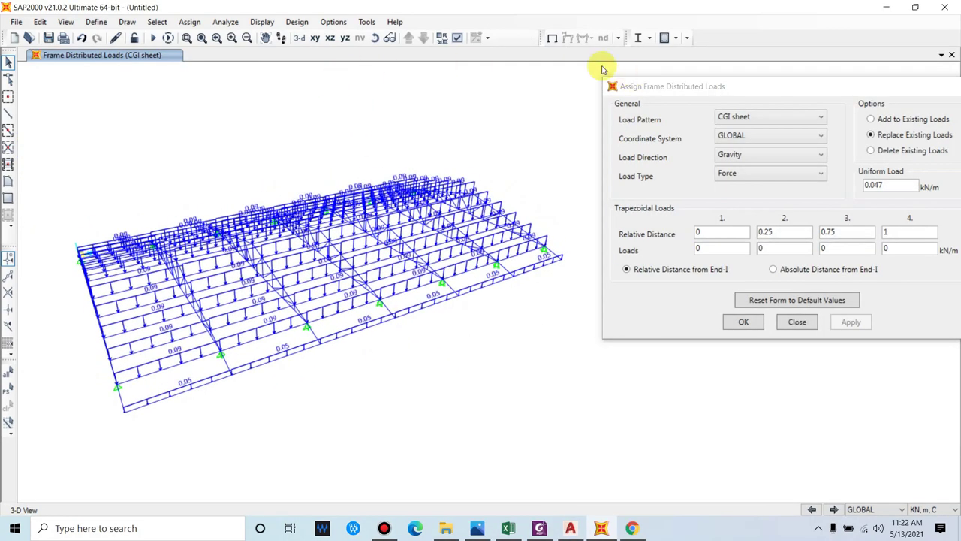
- Show the undeformed roof model, and switch to the Excel load calculation to review the Live load section
click(554, 38)
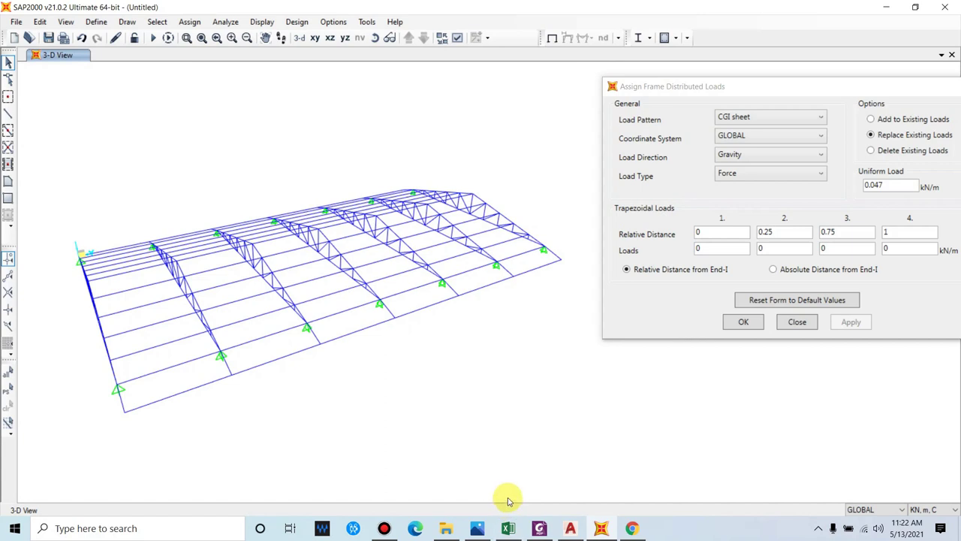
click(571, 530)
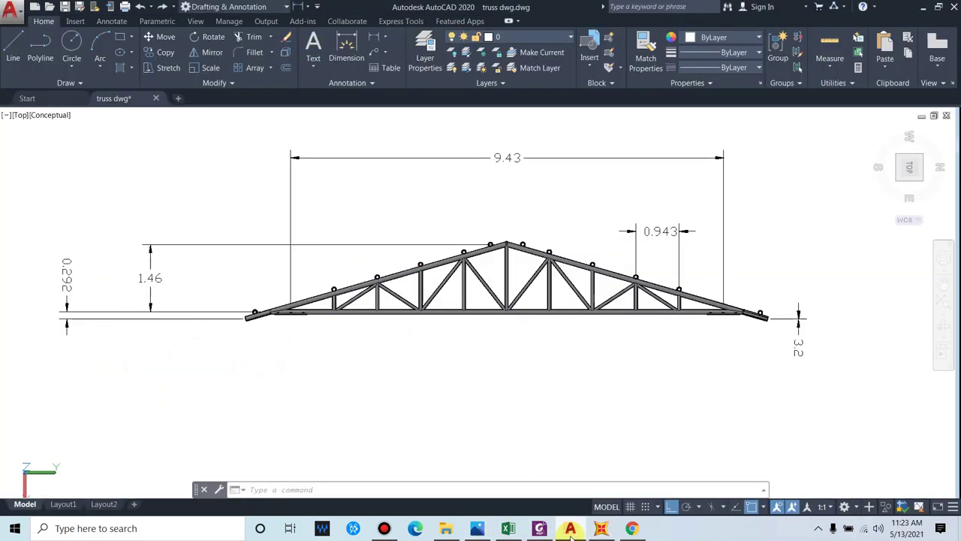
click(571, 529)
click(508, 528)
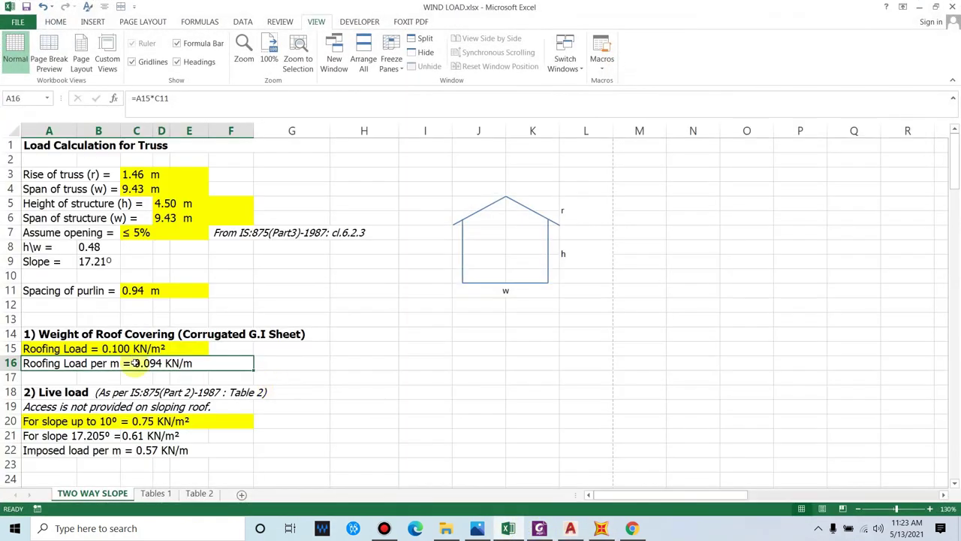
scroll(91, 353, down, 1)
click(71, 378)
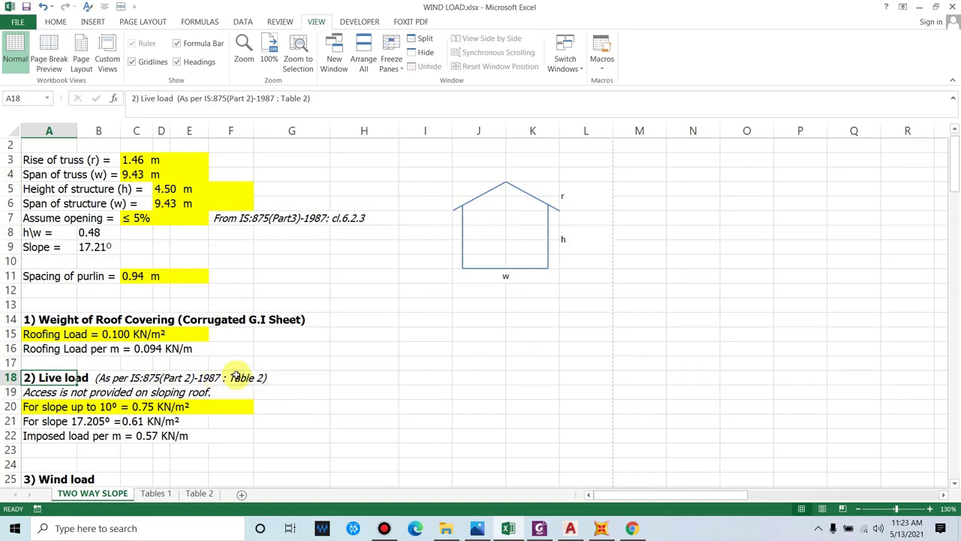
- Switch to the IS 875 Part 2 PDF in Foxit PhantomPDF and examine Table 2 on imposed loads for various roof types
click(539, 528)
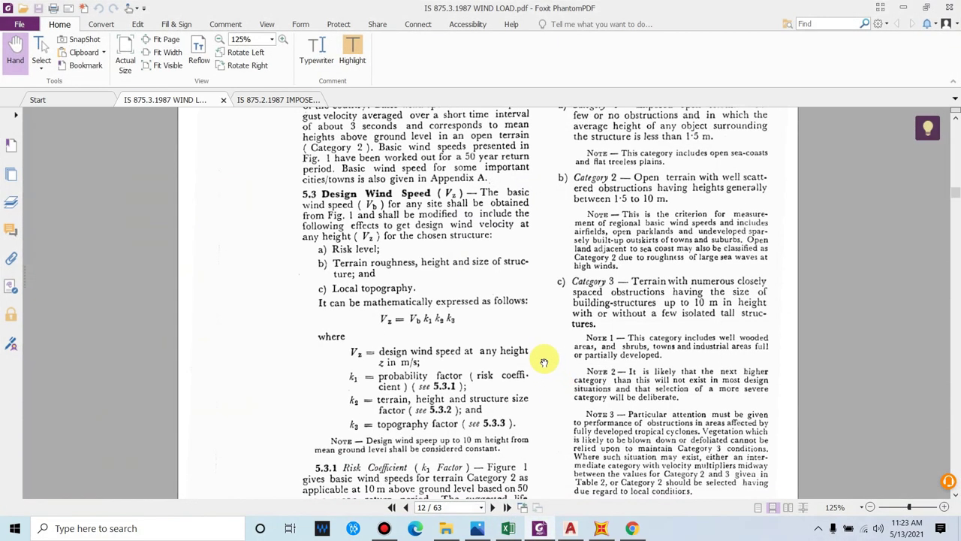
ctrl+scroll(315, 133, down, 2)
click(301, 100)
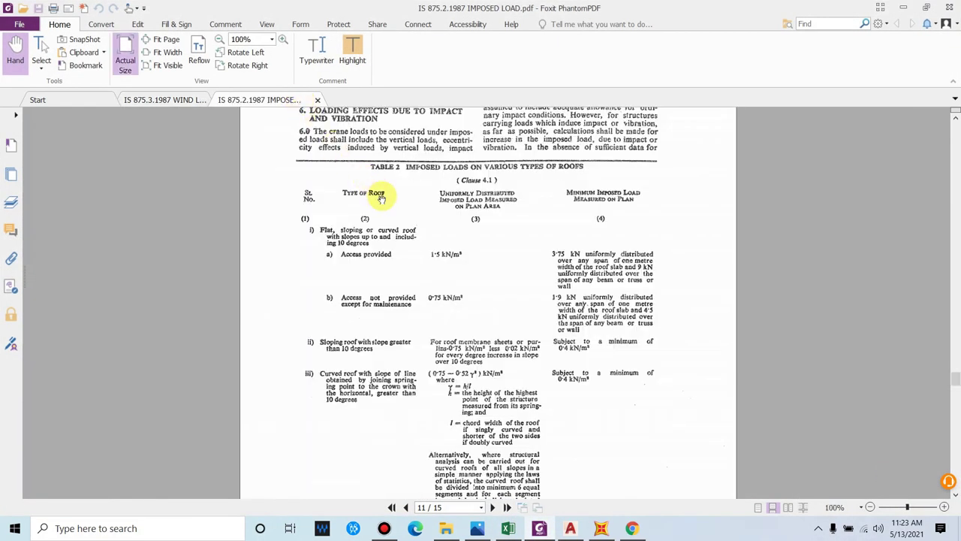
scroll(382, 193, up, 3)
scroll(415, 212, up, 1)
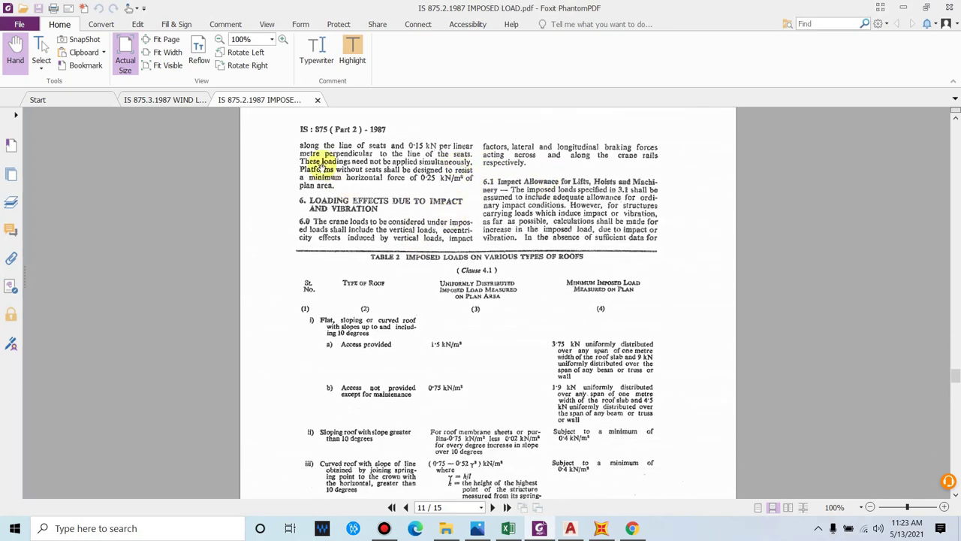
scroll(415, 212, down, 3)
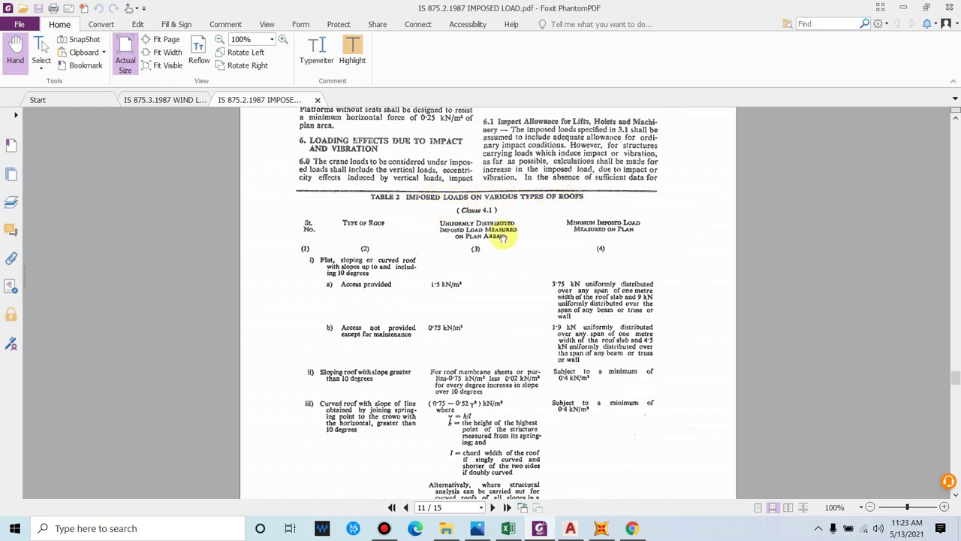
scroll(446, 273, down, 1)
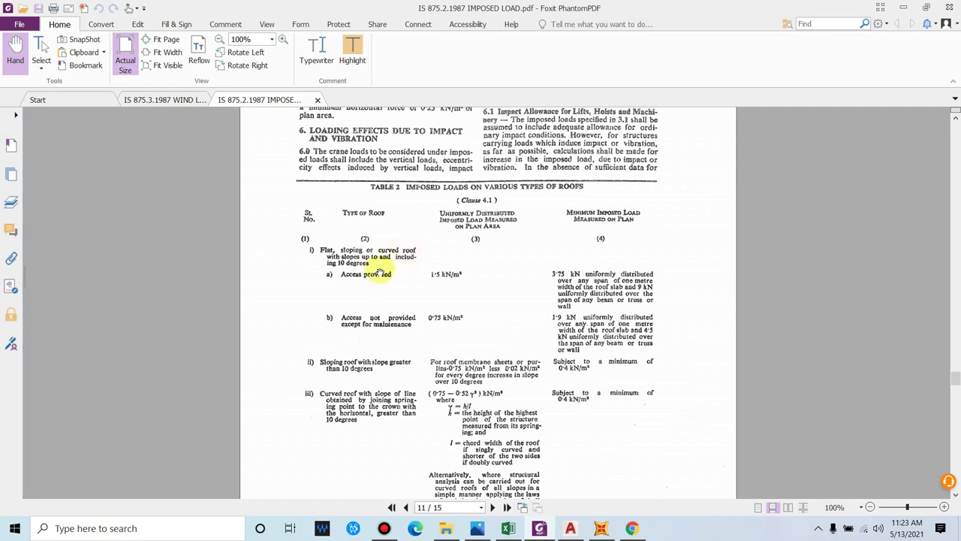
scroll(380, 272, down, 1)
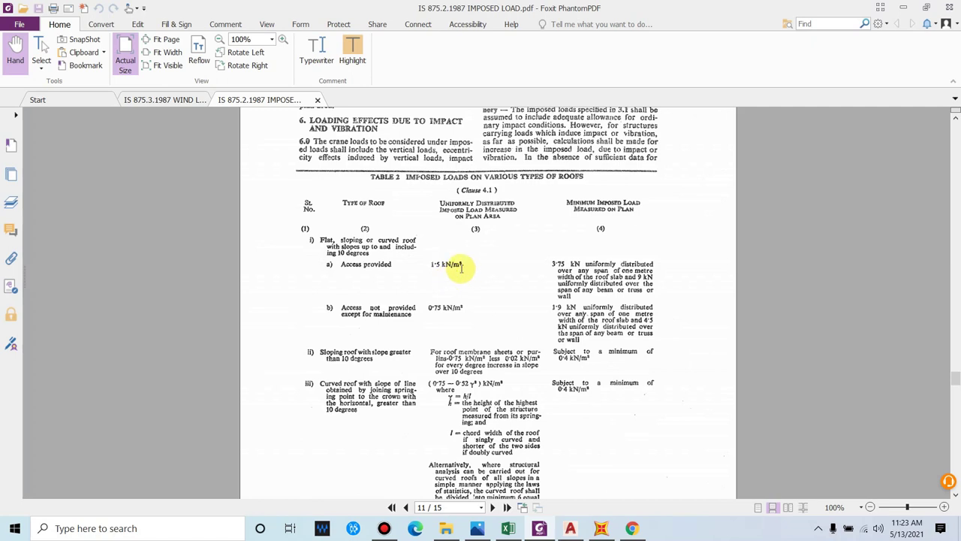
scroll(464, 272, down, 1)
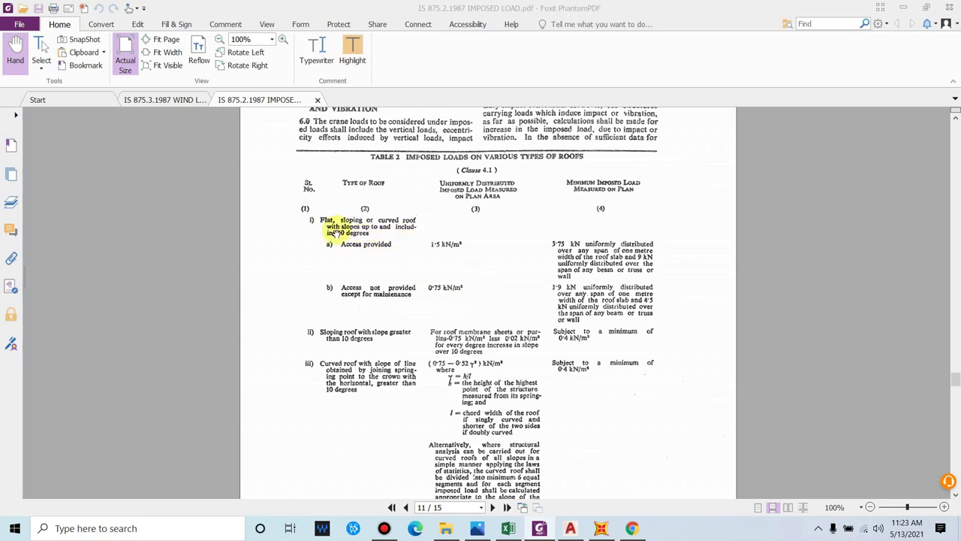
scroll(372, 266, down, 1)
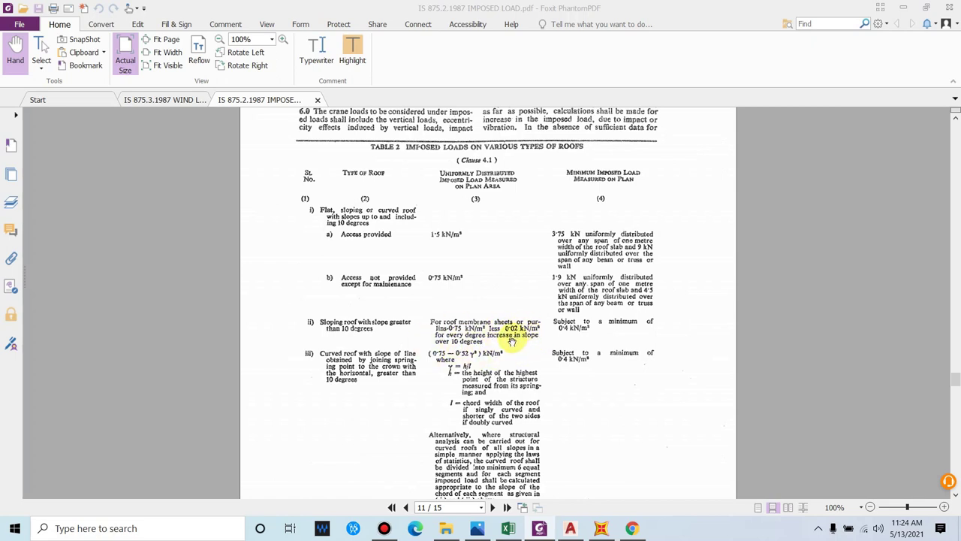
- Switch to Excel and examine the roof slope and live load formulas, including the reduction for slopes above 10 degrees
click(508, 528)
scroll(163, 279, down, 1)
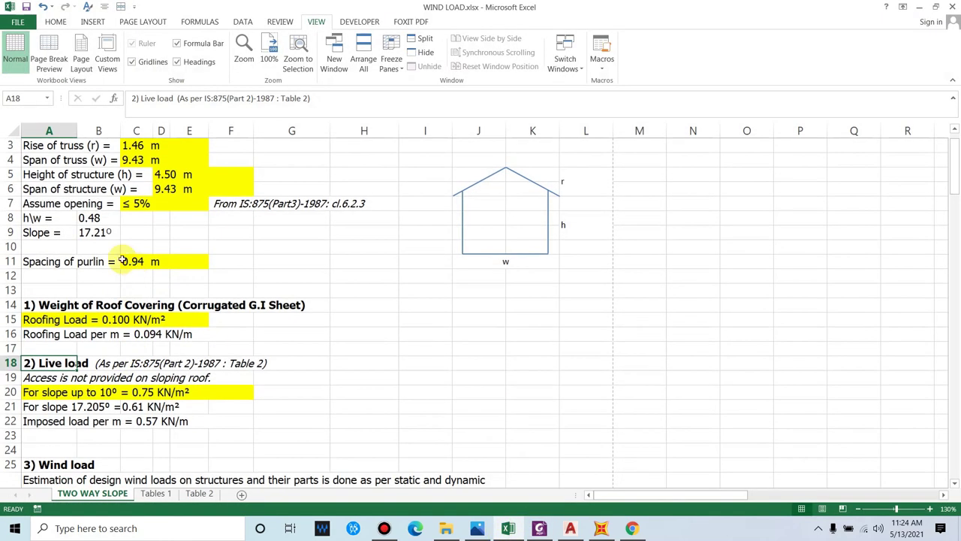
click(95, 232)
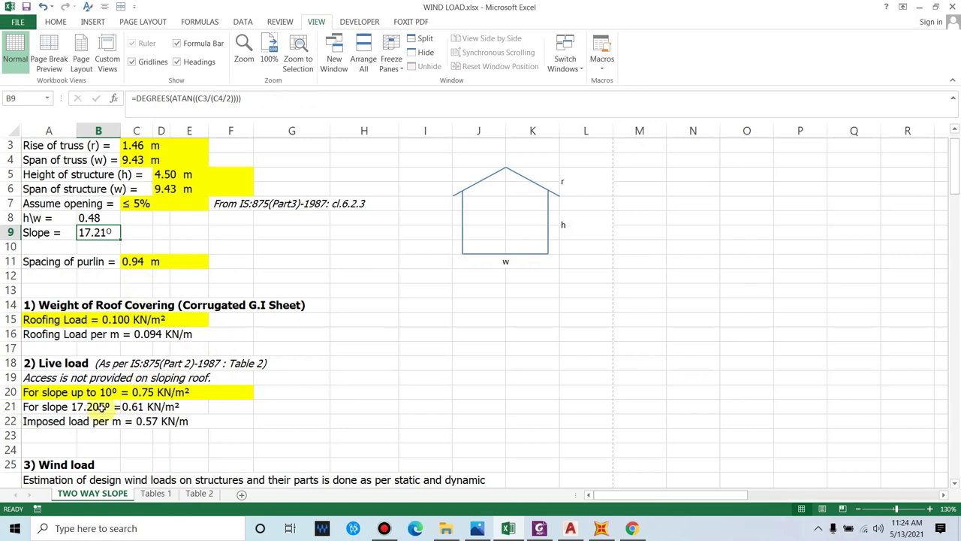
scroll(102, 410, down, 2)
click(57, 368)
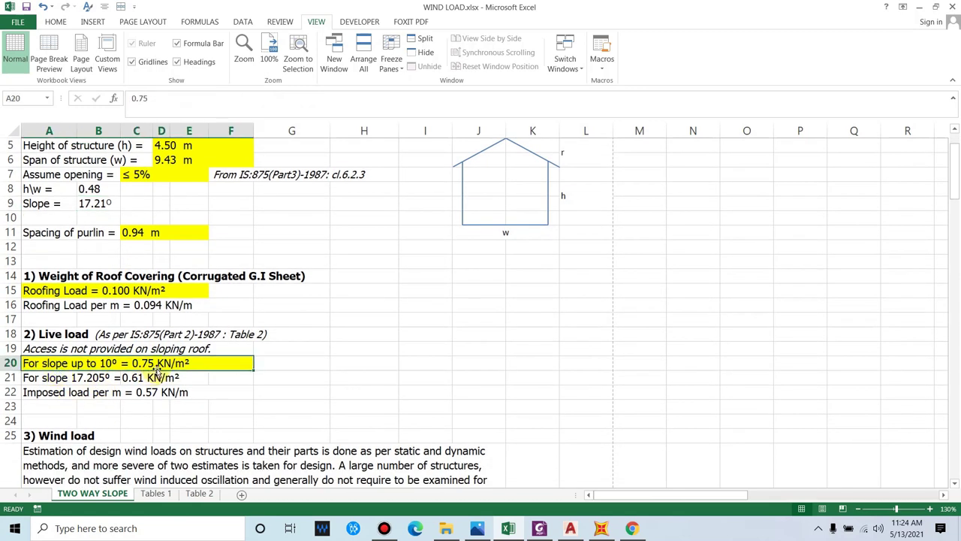
click(46, 380)
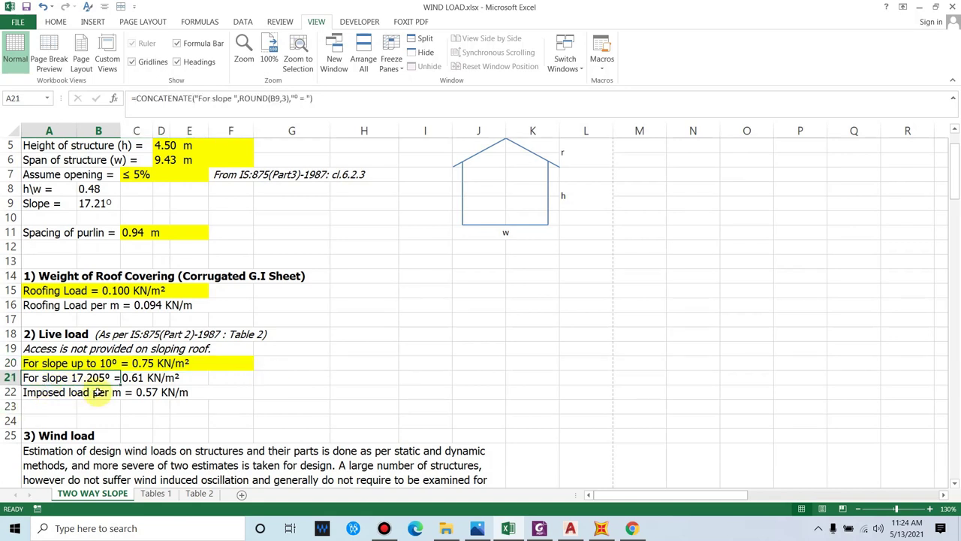
click(141, 378)
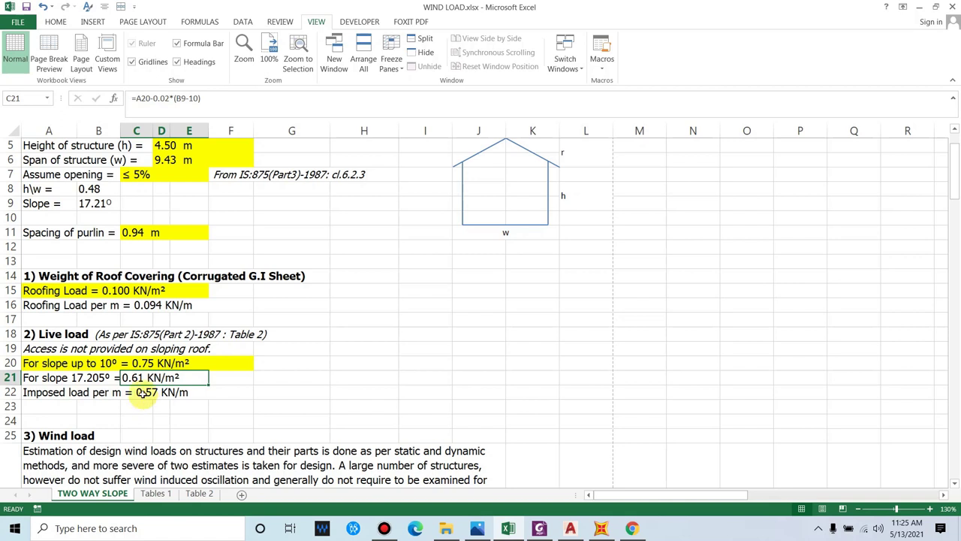
click(239, 101)
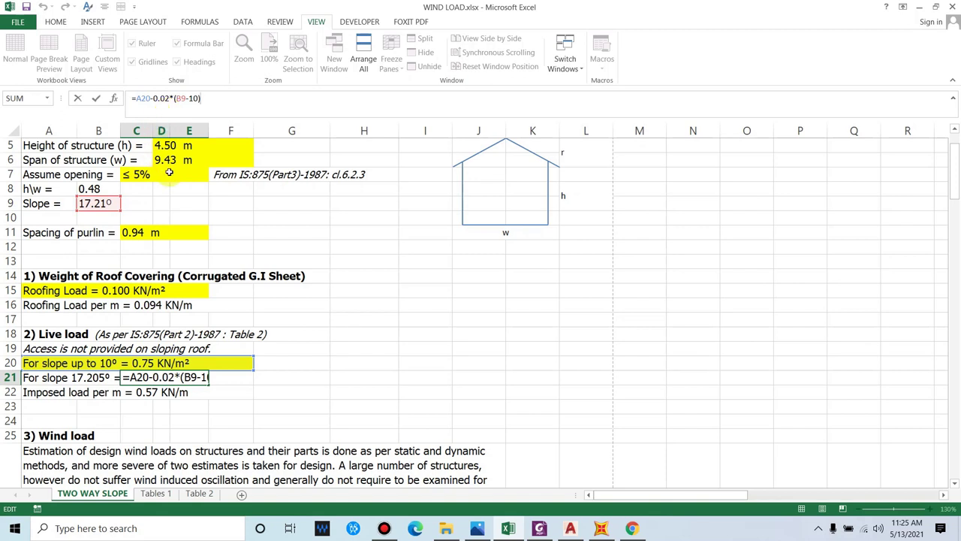
key(ctrl+Return)
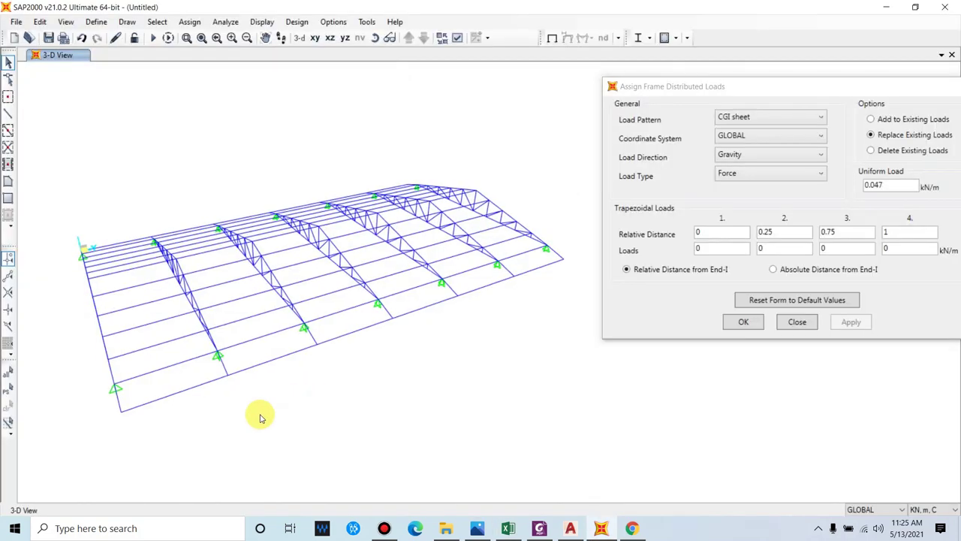
- Switch to SAP2000 and select the outermost purlins along both eaves of the roof
shift+middle_drag(258, 414, 335, 386)
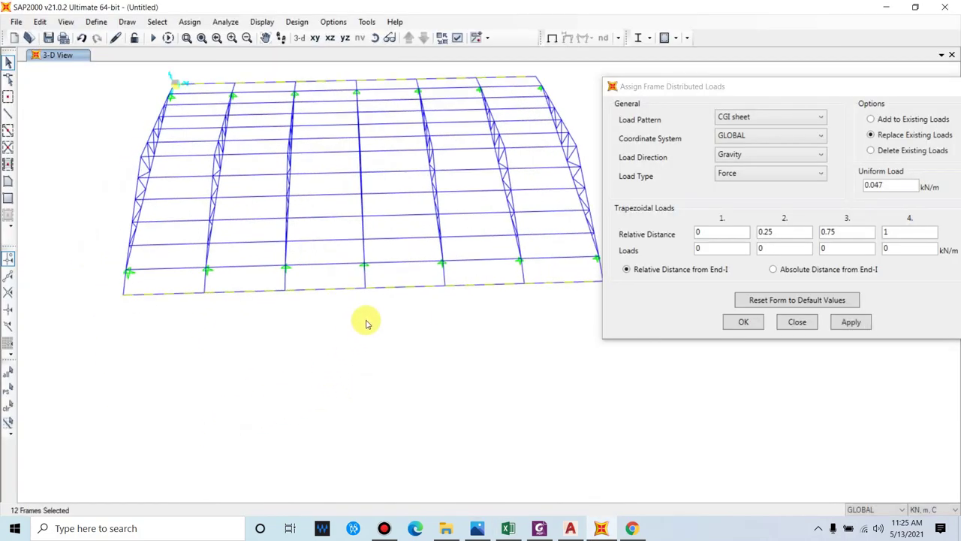
mouse_move(367, 322)
shift+middle_down()
mouse_move(294, 391)
mouse_move(374, 370)
mouse_move(330, 338)
shift+middle_up()
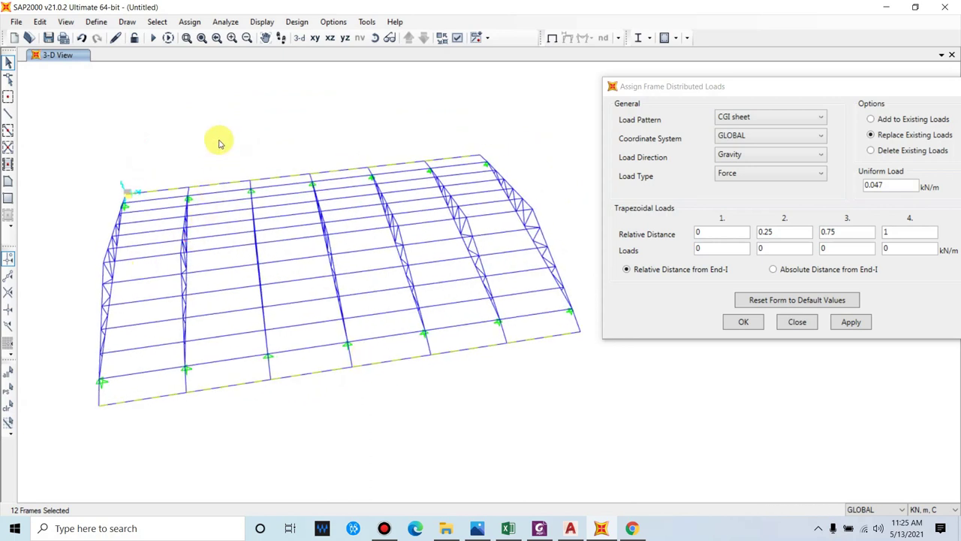
click(168, 26)
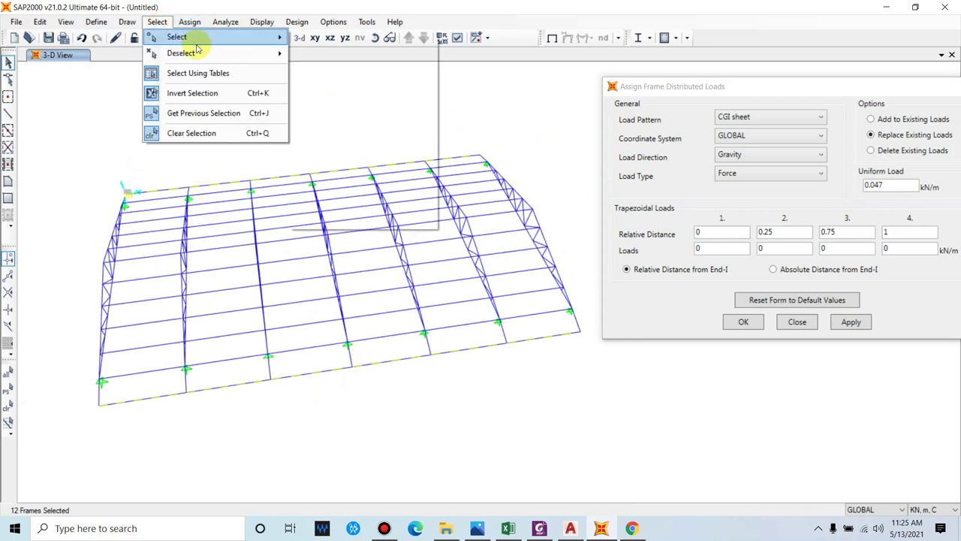
key(Escape)
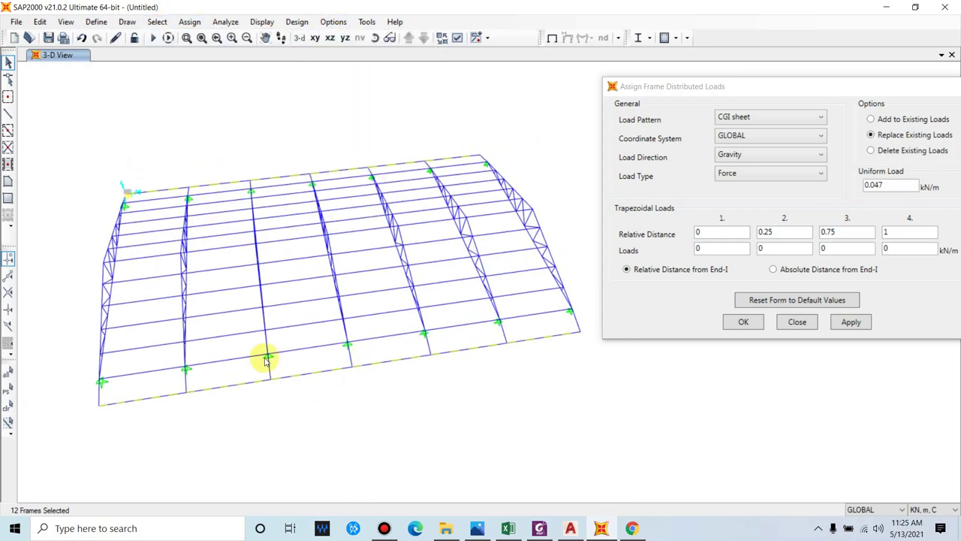
shift+middle_drag(534, 376, 371, 384)
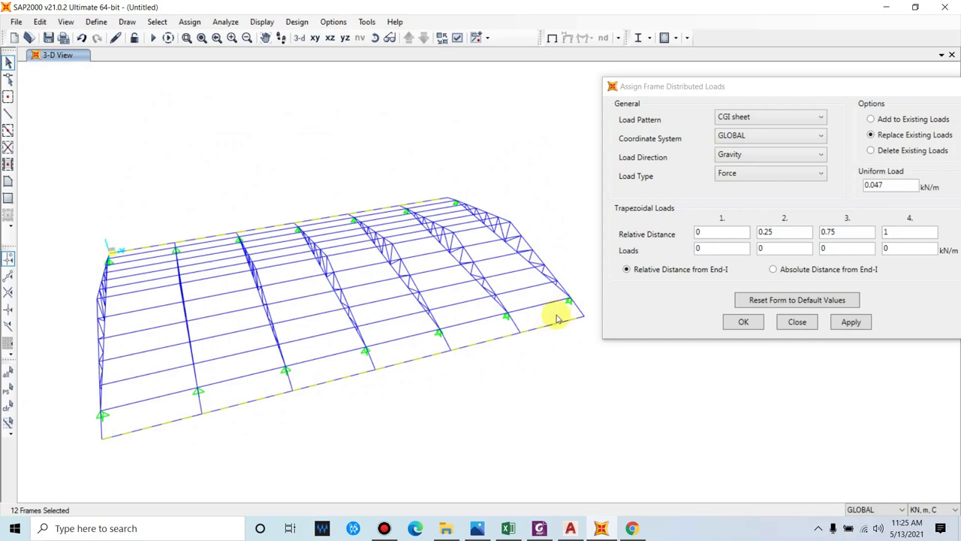
scroll(564, 314, up, 2)
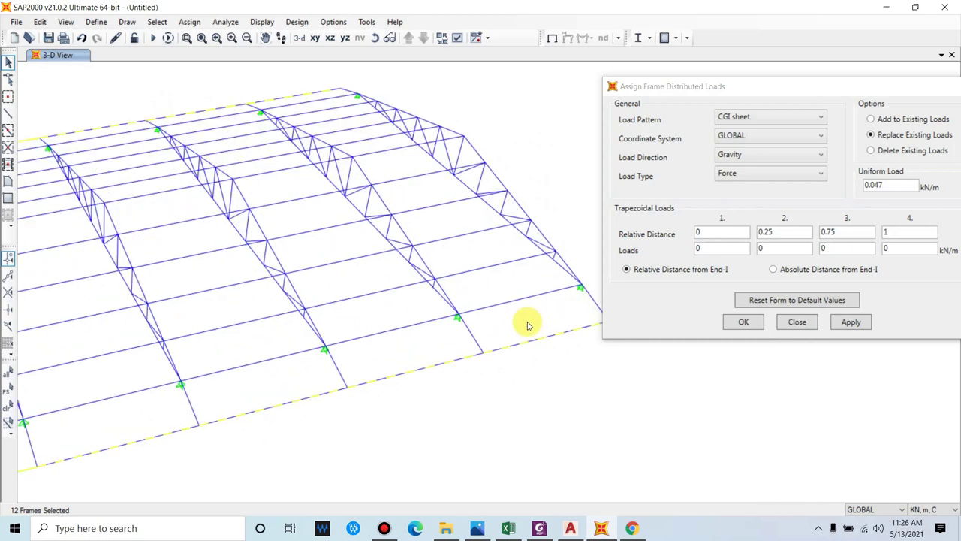
middle_drag(532, 350, 493, 301)
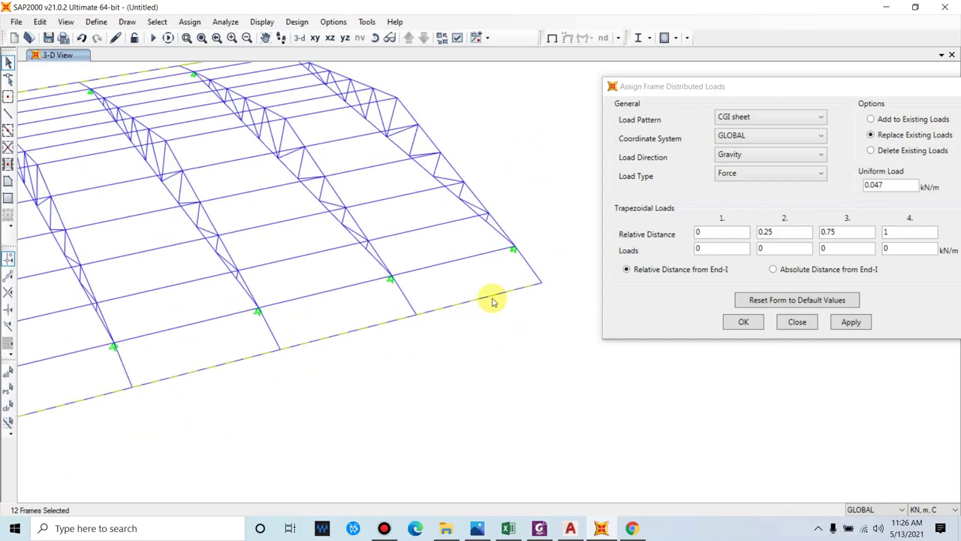
- Check the imposed load per metre in the Excel calculation and set the frame uniform load to 0.285 kN/m in SAP2000
double_click(902, 186)
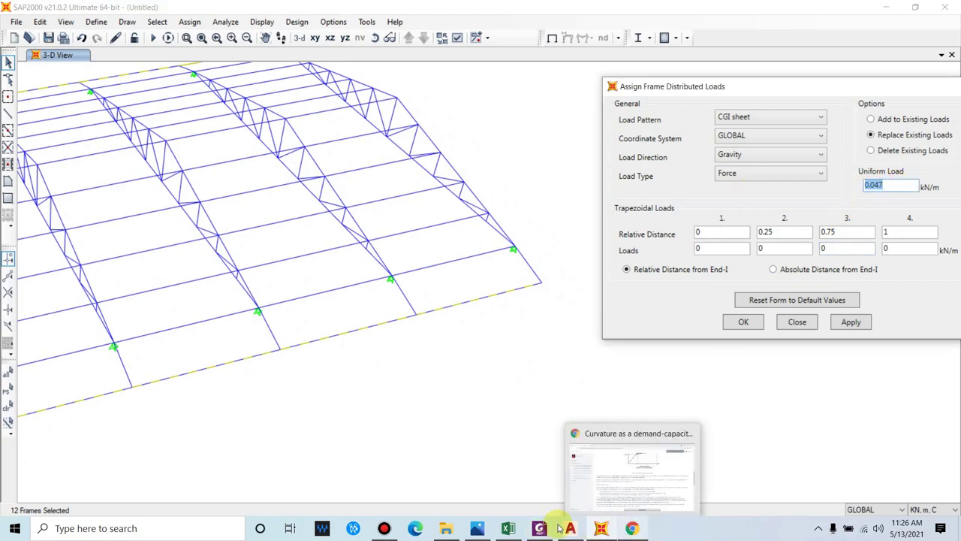
click(521, 530)
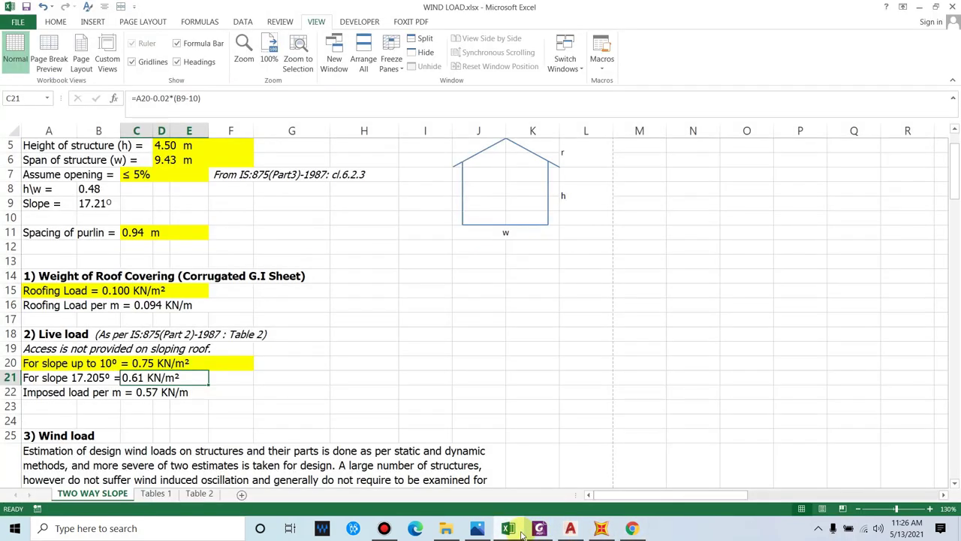
click(538, 530)
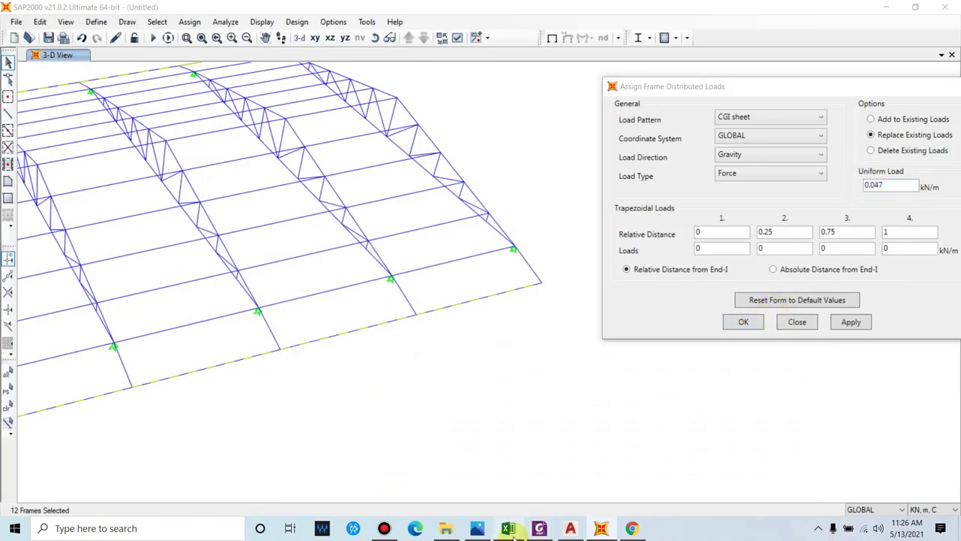
click(509, 529)
click(143, 391)
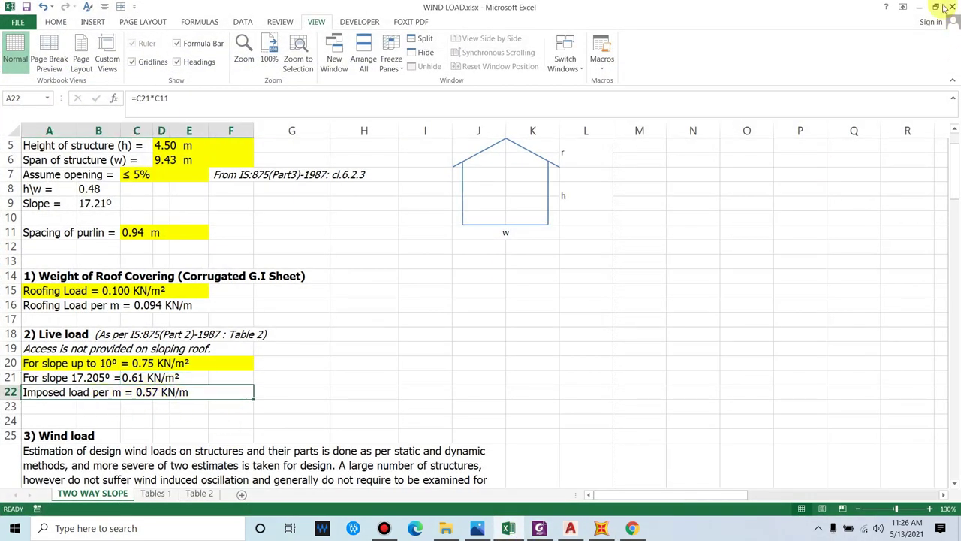
click(920, 6)
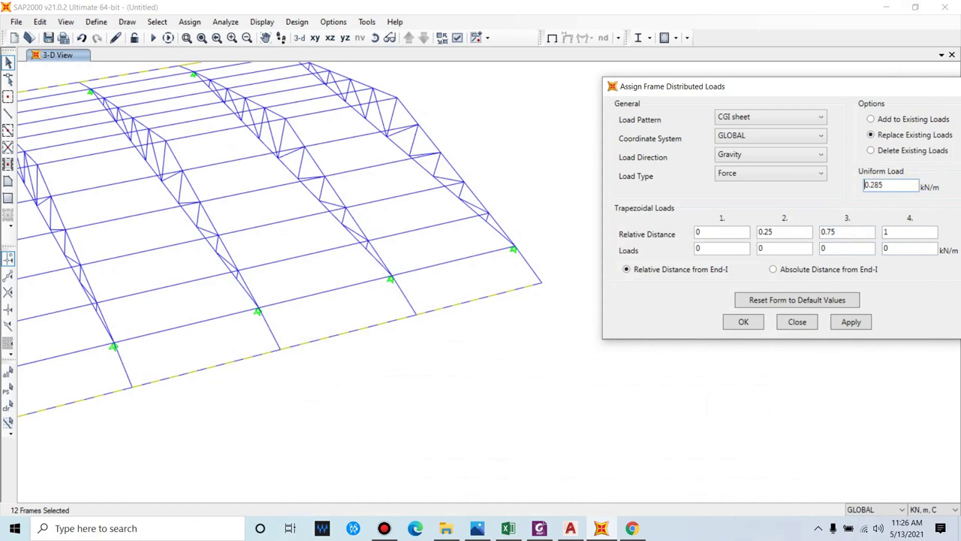
- Choose the Live load pattern and apply the gravity load to the selected edge purlins, replacing existing loads
scroll(449, 290, down, 2)
scroll(411, 327, down, 1)
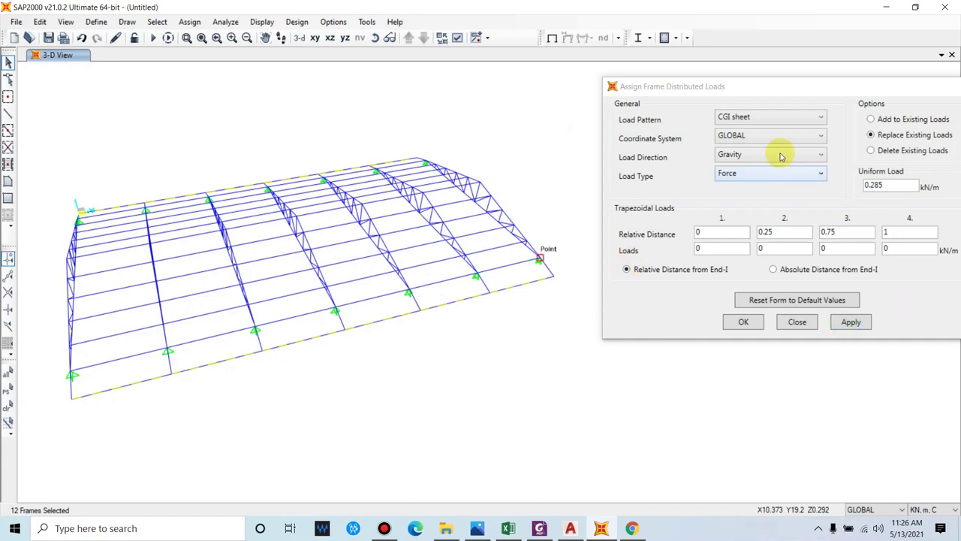
click(759, 117)
click(728, 152)
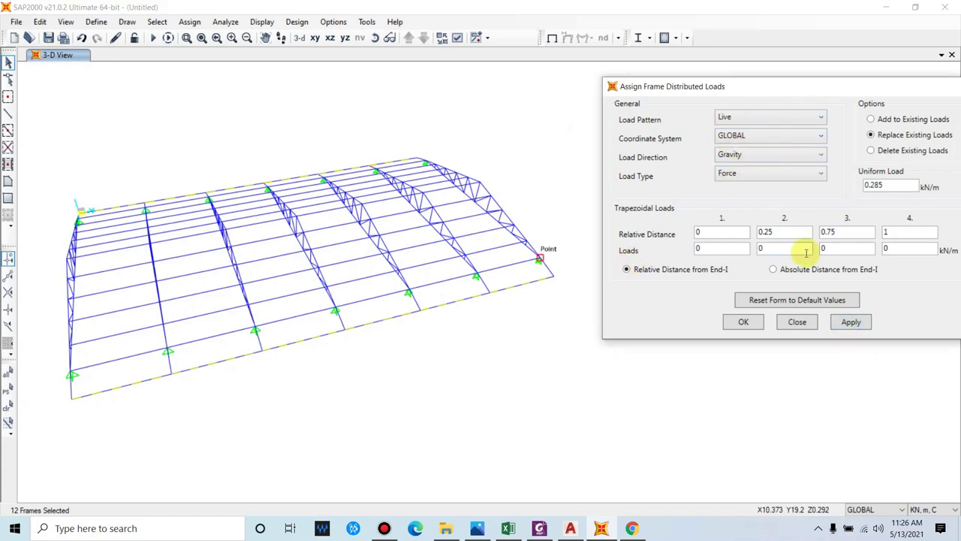
click(853, 323)
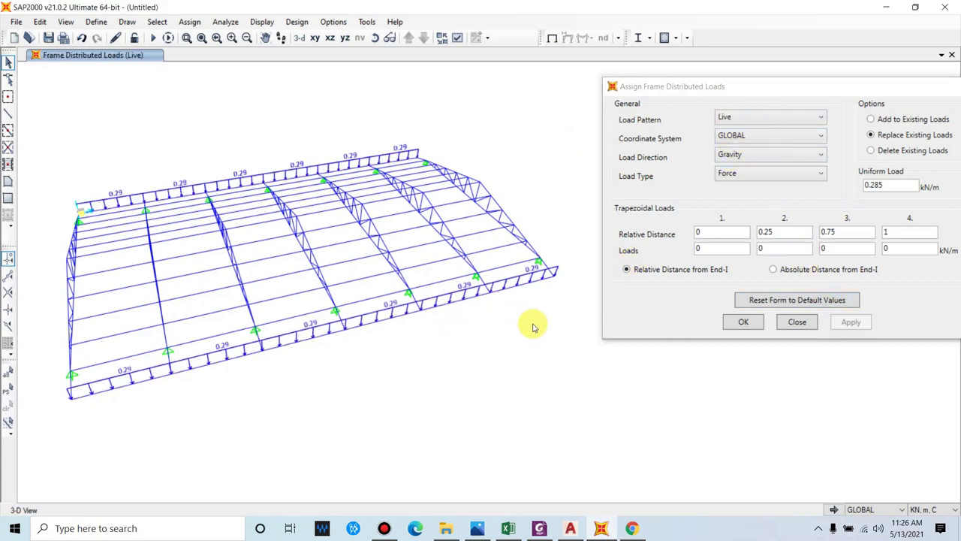
- Select all the interior purlins between the two eaves in all six bays of the roof
shift+middle_drag(534, 327, 216, 407)
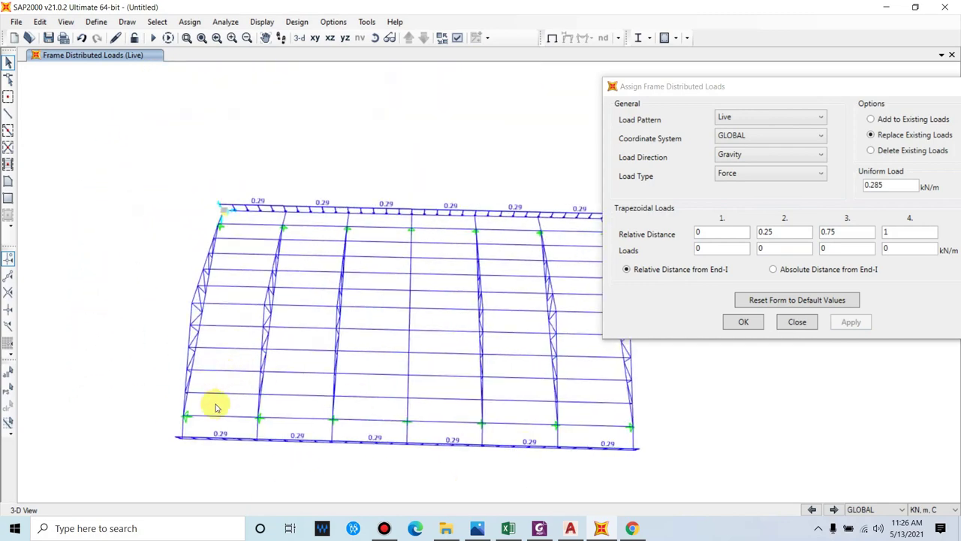
drag(232, 397, 233, 211)
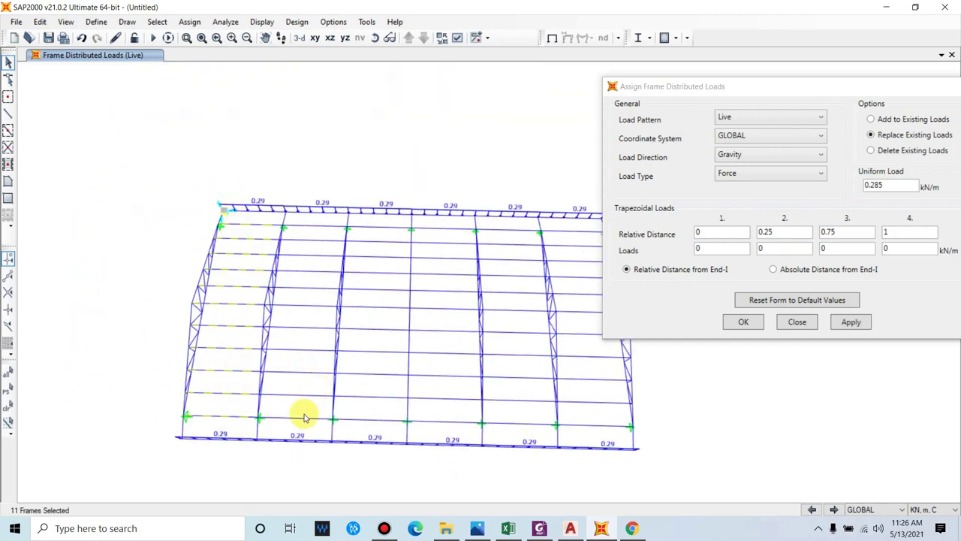
mouse_move(304, 418)
mouse_down()
mouse_move(318, 361)
mouse_move(296, 221)
mouse_up()
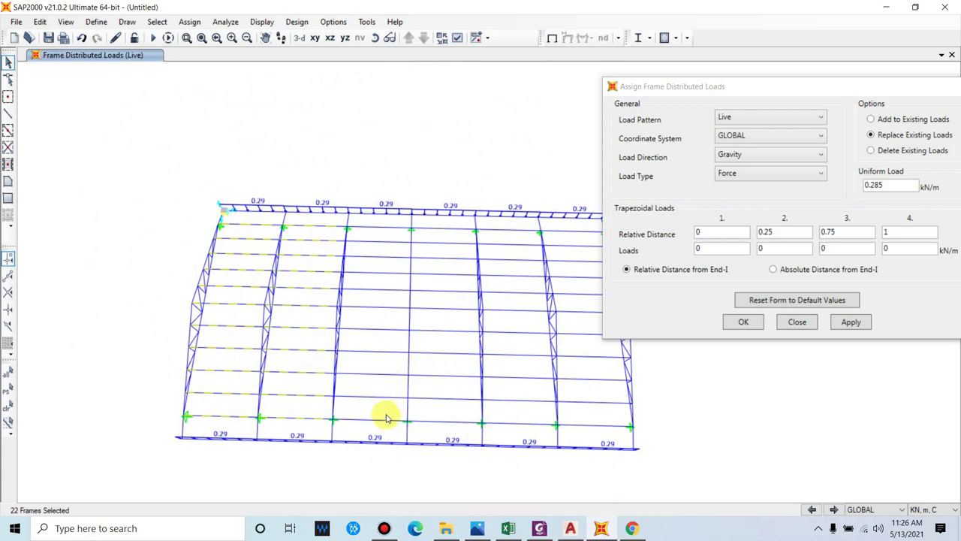
drag(387, 427, 369, 214)
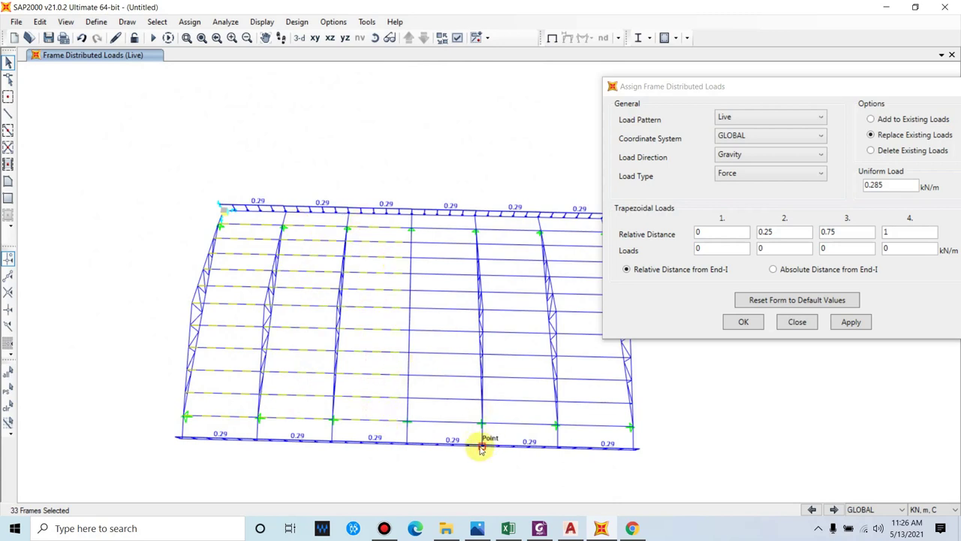
drag(442, 365, 429, 220)
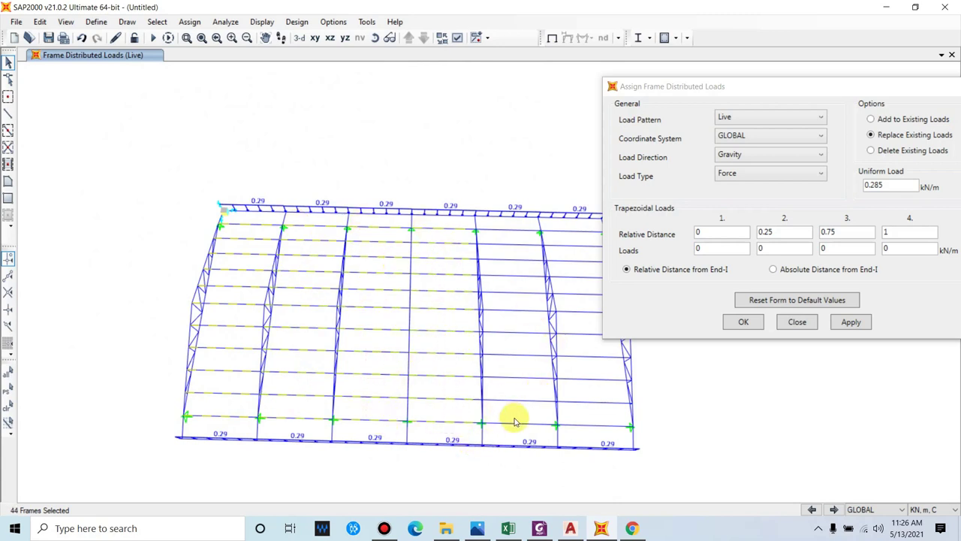
drag(522, 425, 498, 232)
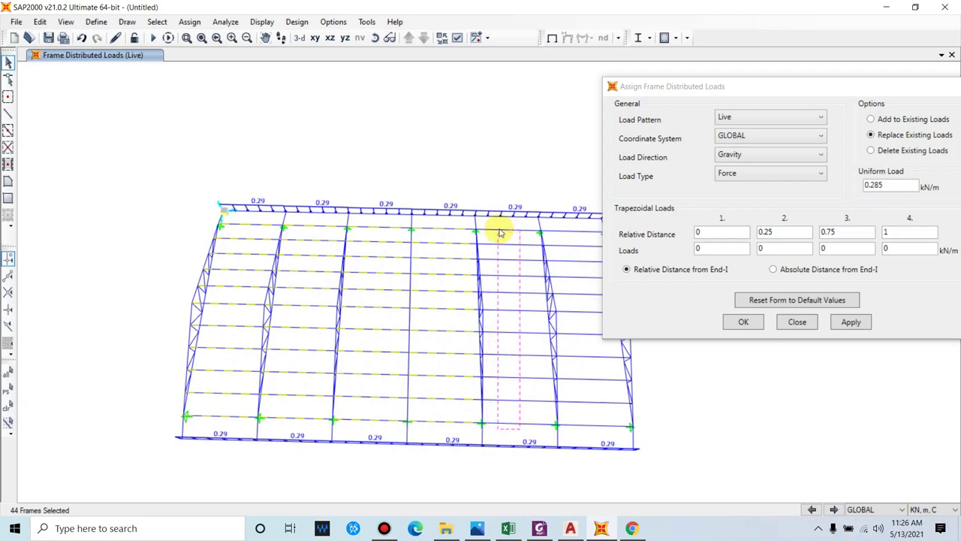
middle_drag(545, 293, 368, 300)
mouse_move(408, 428)
mouse_down()
mouse_move(393, 350)
mouse_move(403, 219)
mouse_move(403, 234)
mouse_up()
- Set the uniform load to 0.57 kN/m and apply it as a Live gravity load to the selected interior purlins
click(892, 184)
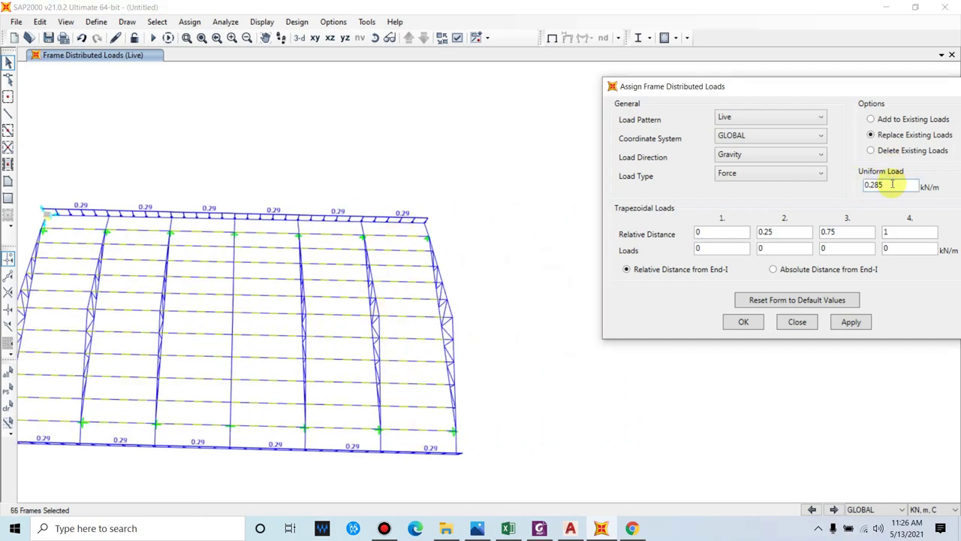
double_click(892, 184)
text(0.57)
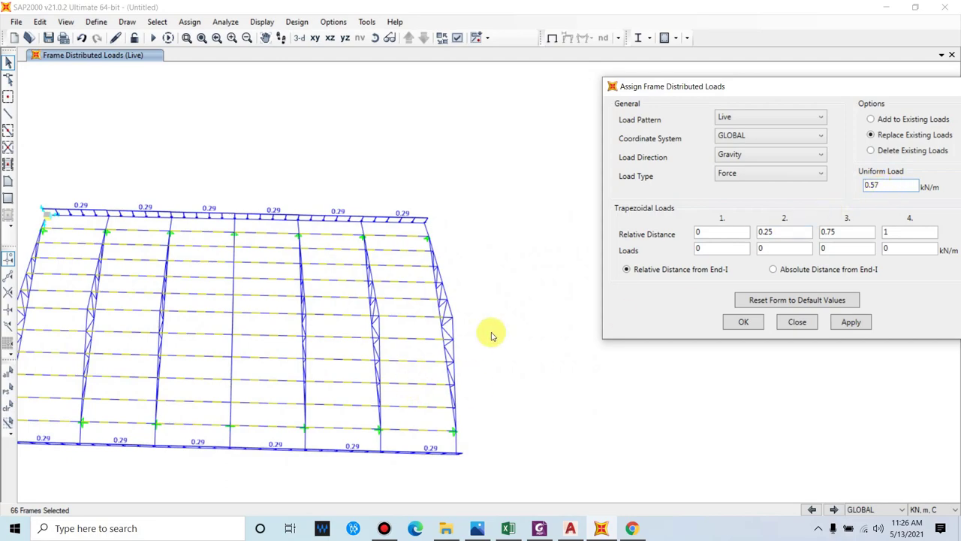
shift+middle_drag(311, 408, 516, 393)
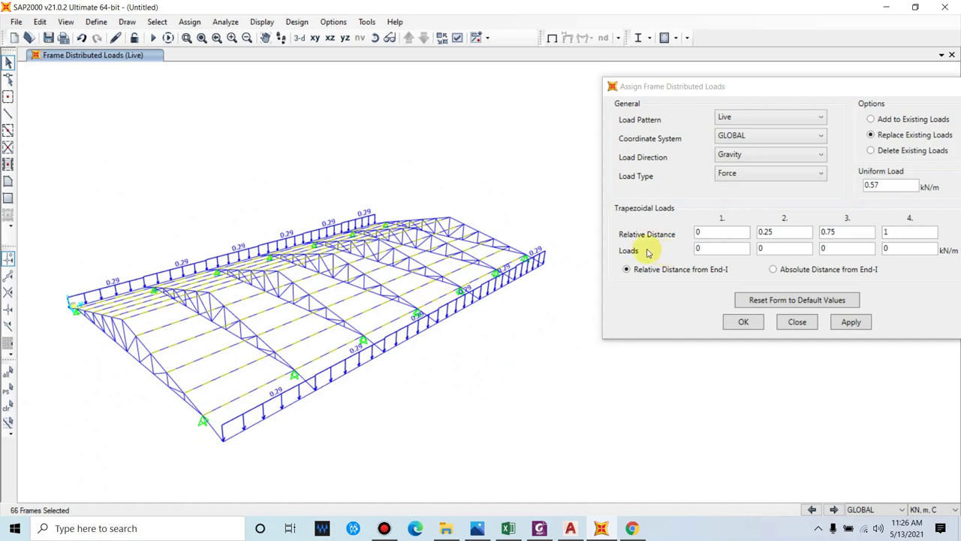
click(852, 321)
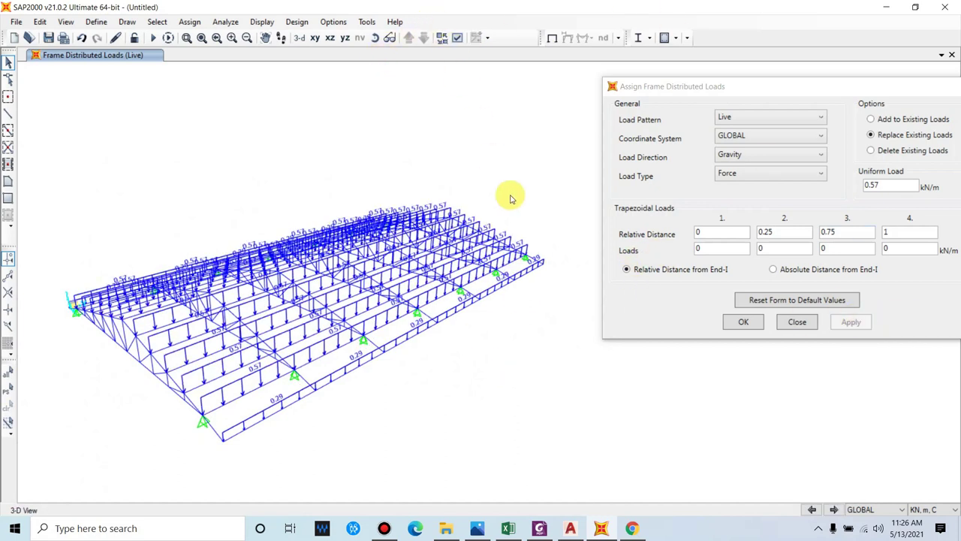
shift+middle_drag(360, 326, 459, 314)
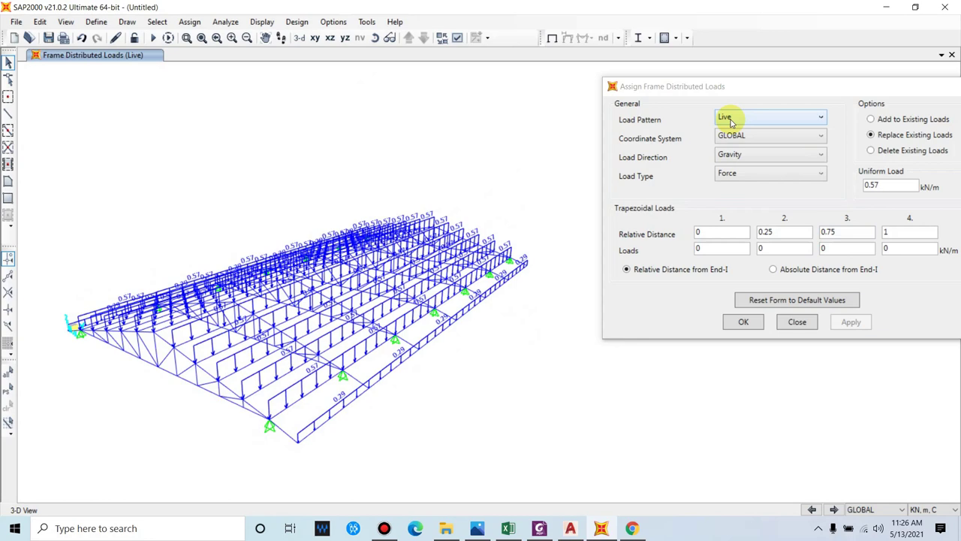
shift+middle_drag(354, 393, 375, 386)
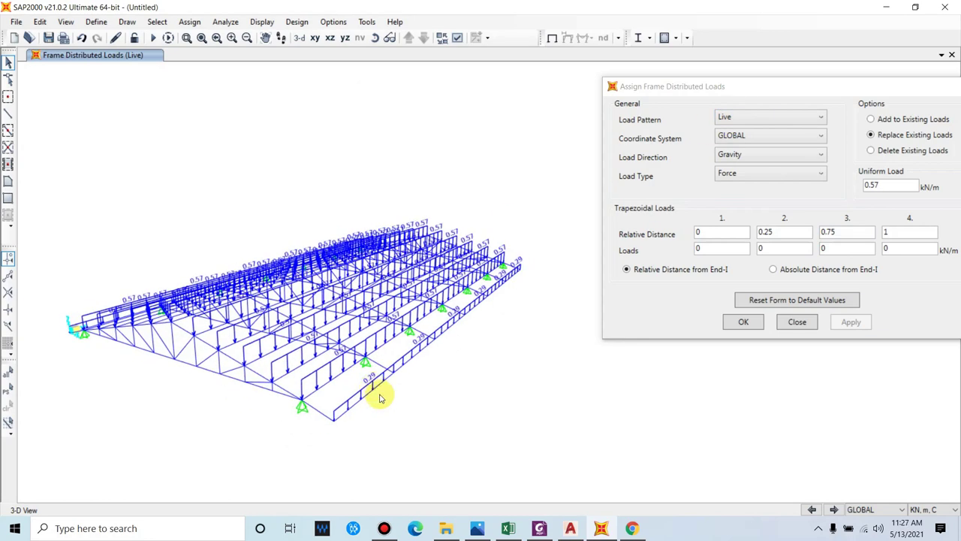
- Switch to the WIND LOAD workbook in Excel to consult the wind load section
click(509, 528)
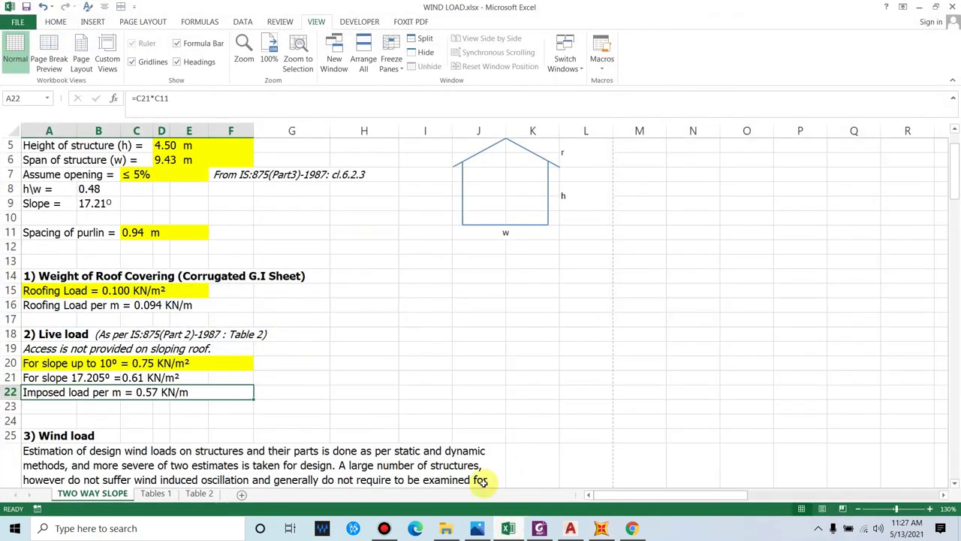
- Review the wind load section's force formula F = (Cpe - Cpi) x A x Pd and the definitions of its terms
scroll(207, 297, down, 2)
click(79, 392)
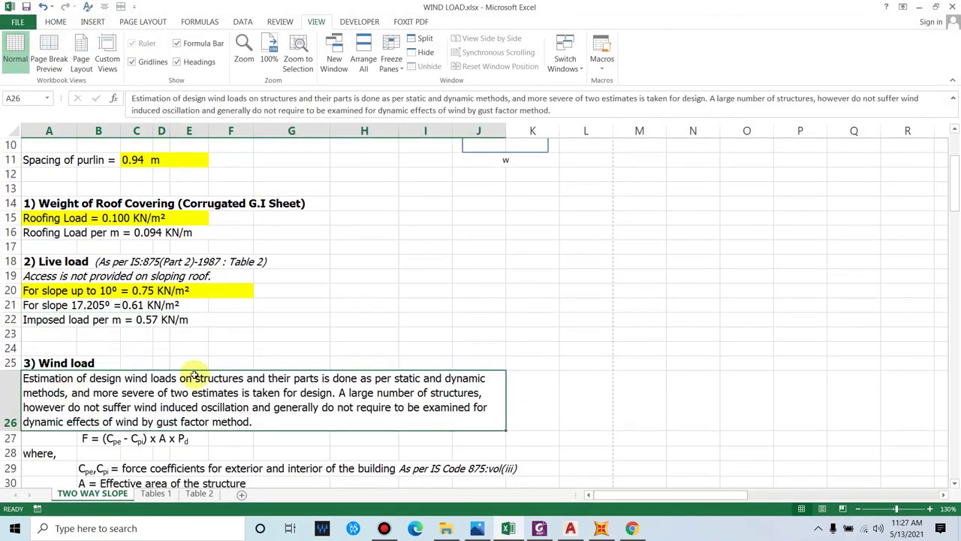
scroll(193, 373, down, 1)
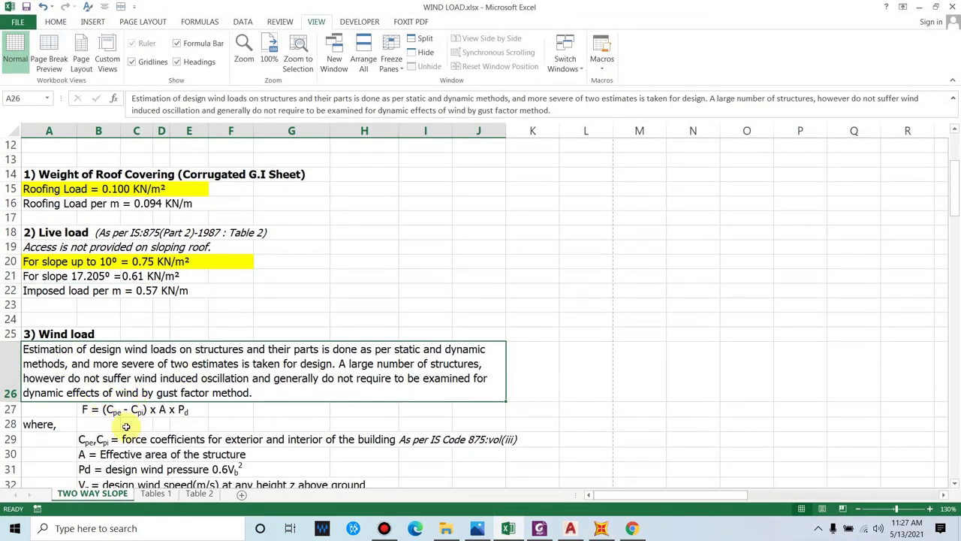
click(90, 410)
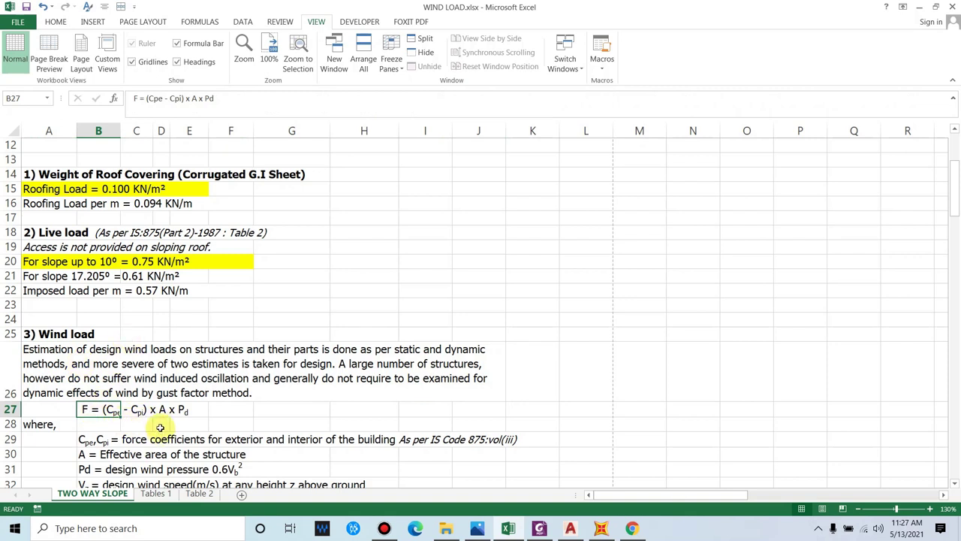
scroll(159, 419, down, 1)
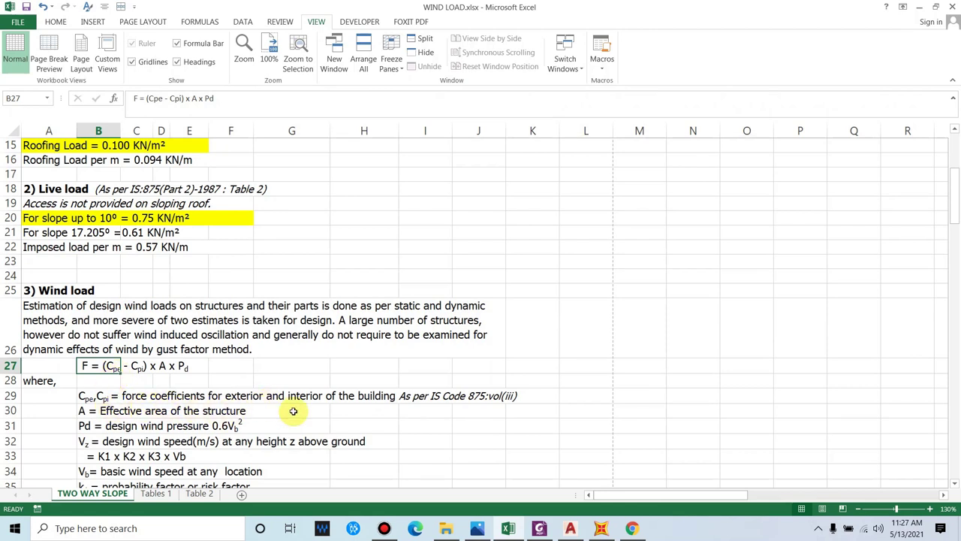
scroll(293, 411, down, 1)
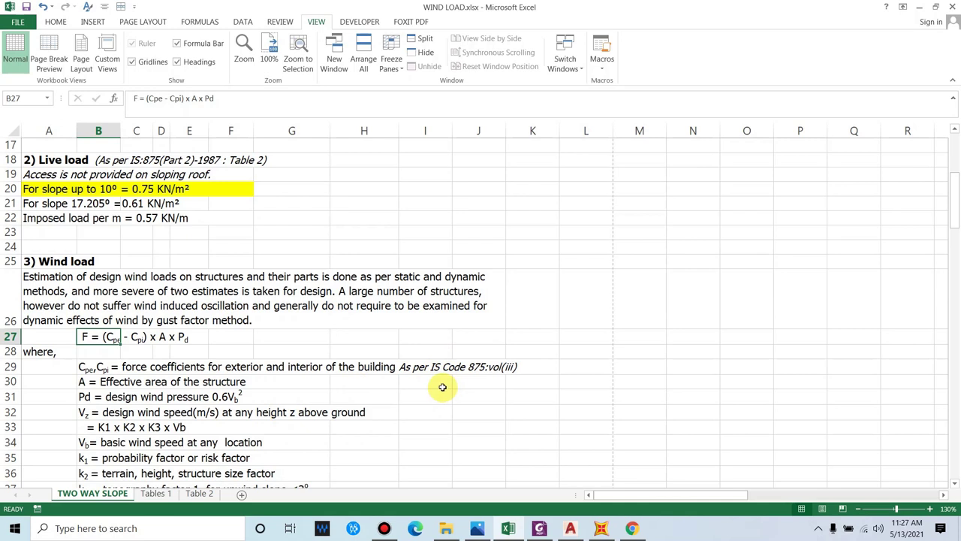
click(143, 383)
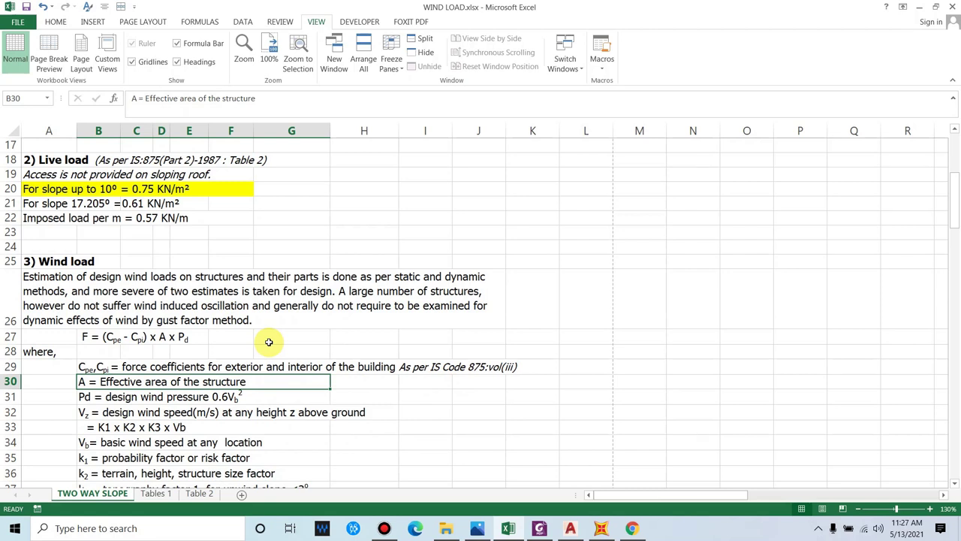
click(88, 397)
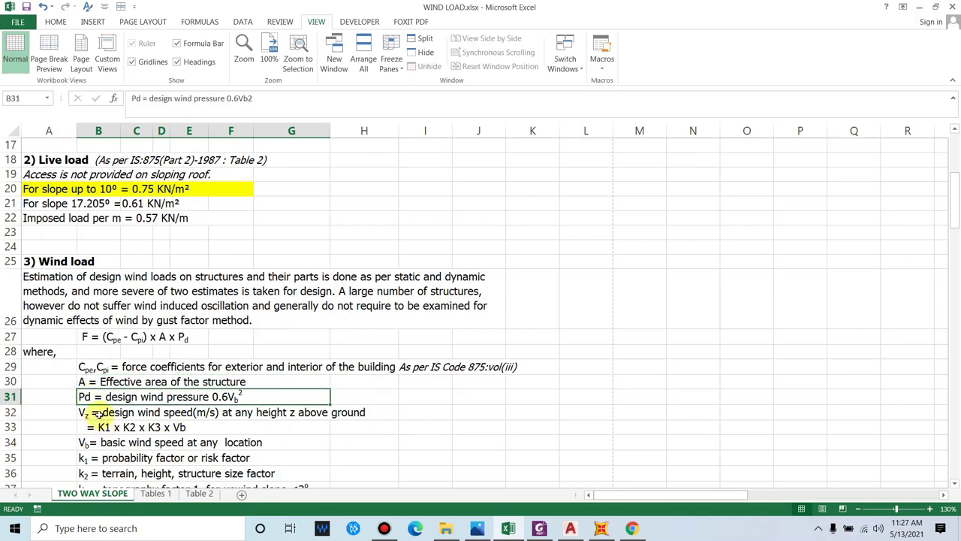
scroll(185, 406, down, 1)
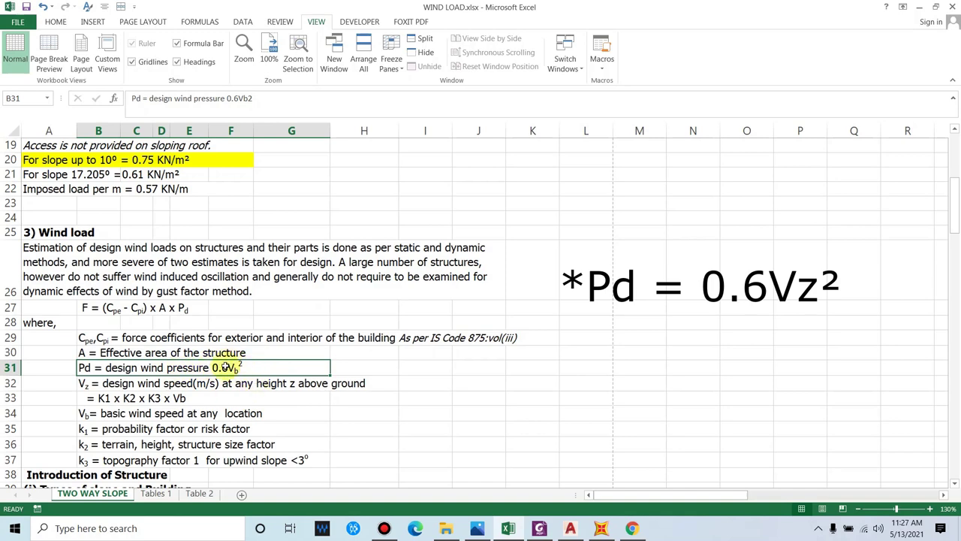
scroll(197, 395, down, 2)
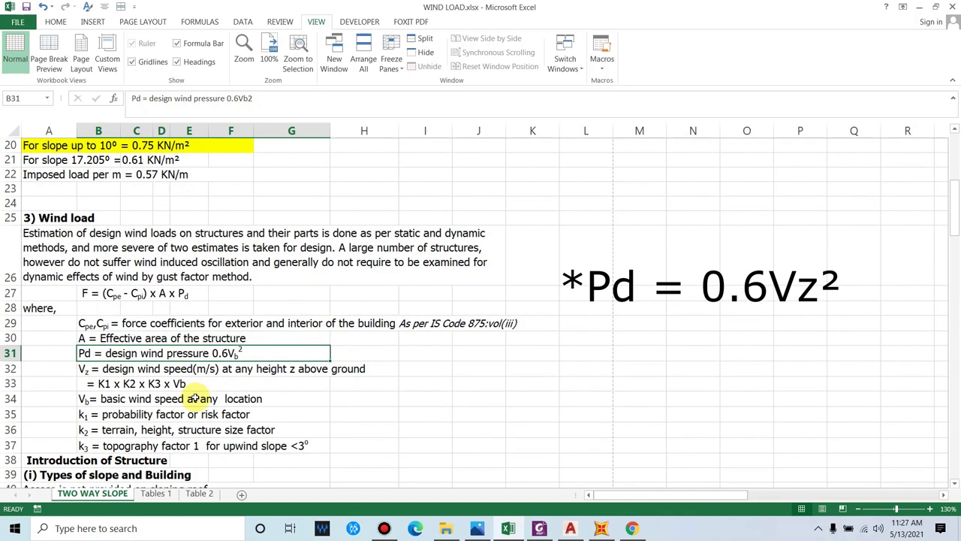
- Review the design wind speed formula K1 x K2 x K3 x Vb and the definitions of Vb and the k factors
click(87, 358)
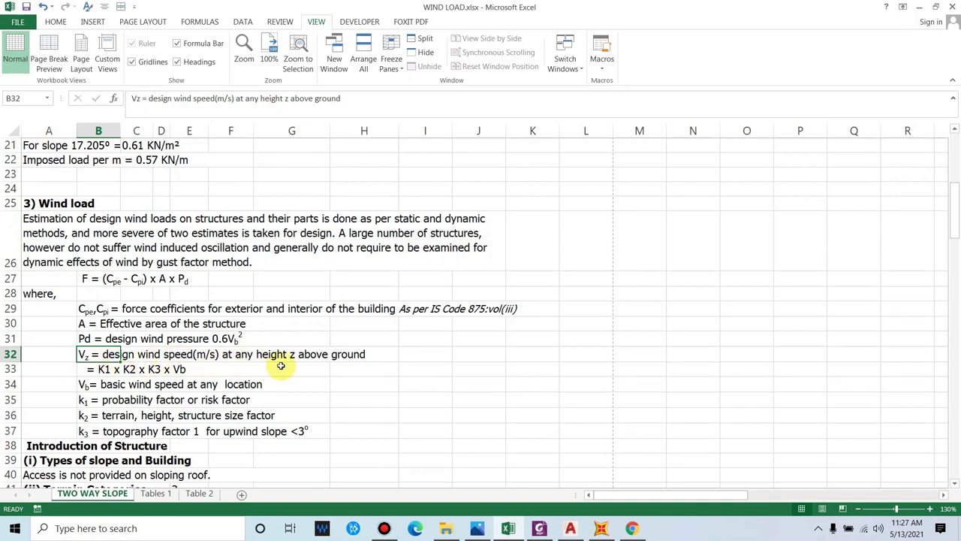
click(229, 340)
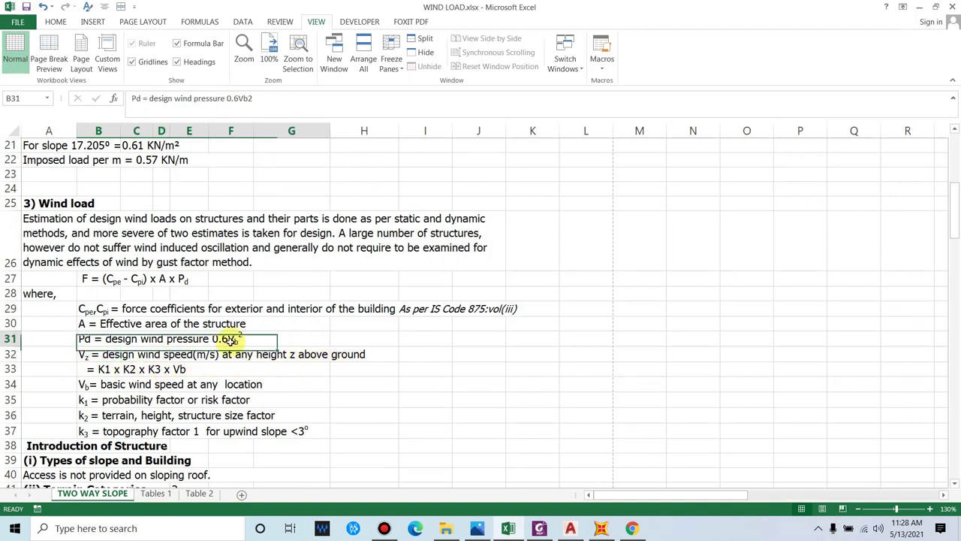
scroll(143, 360, down, 1)
click(109, 356)
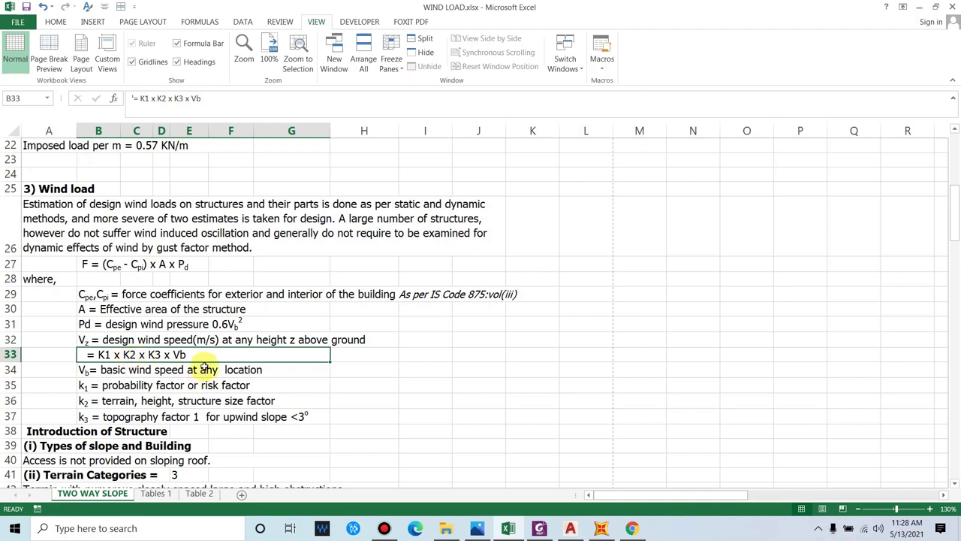
scroll(204, 368, down, 1)
click(97, 342)
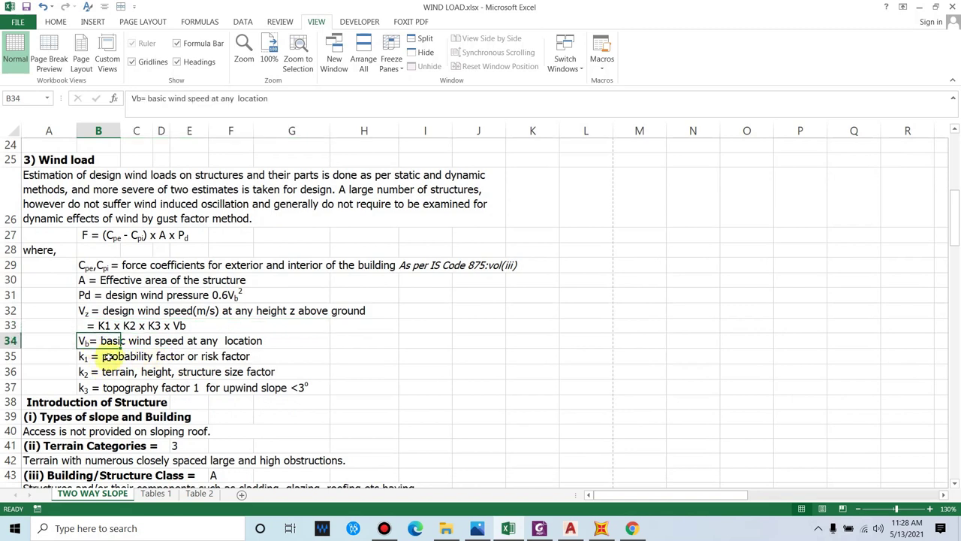
click(107, 358)
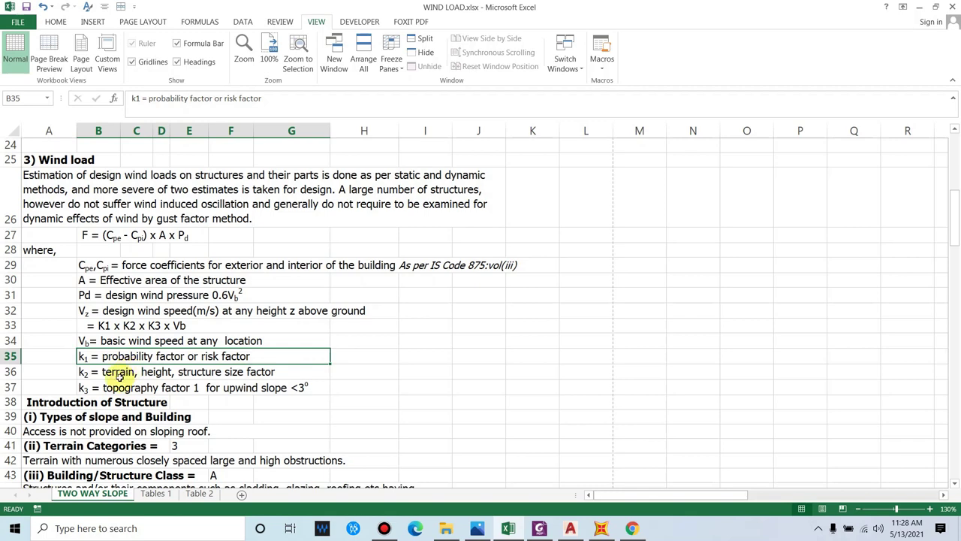
scroll(119, 377, down, 2)
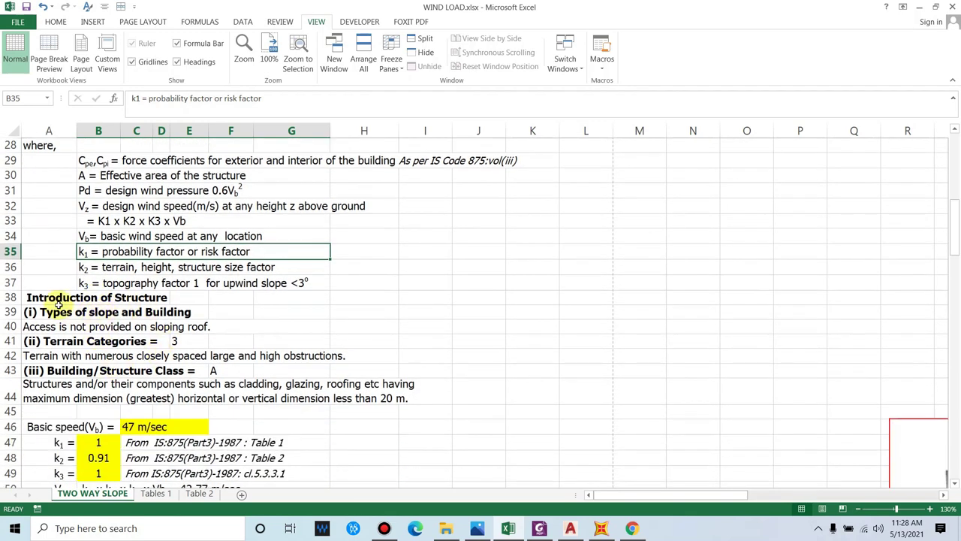
- Read the Introduction of Structure heading and the entry on types of slope and building
click(59, 304)
scroll(52, 330, up, 1)
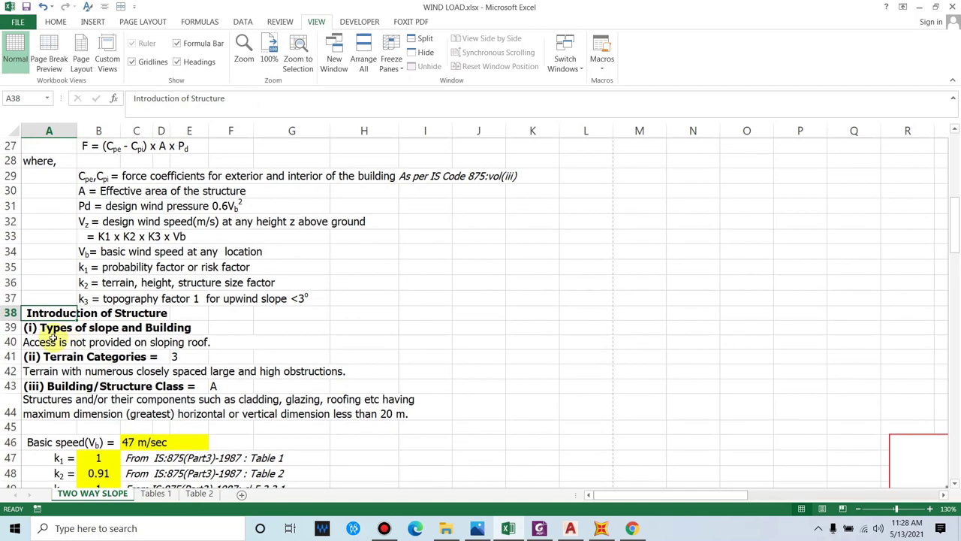
click(49, 331)
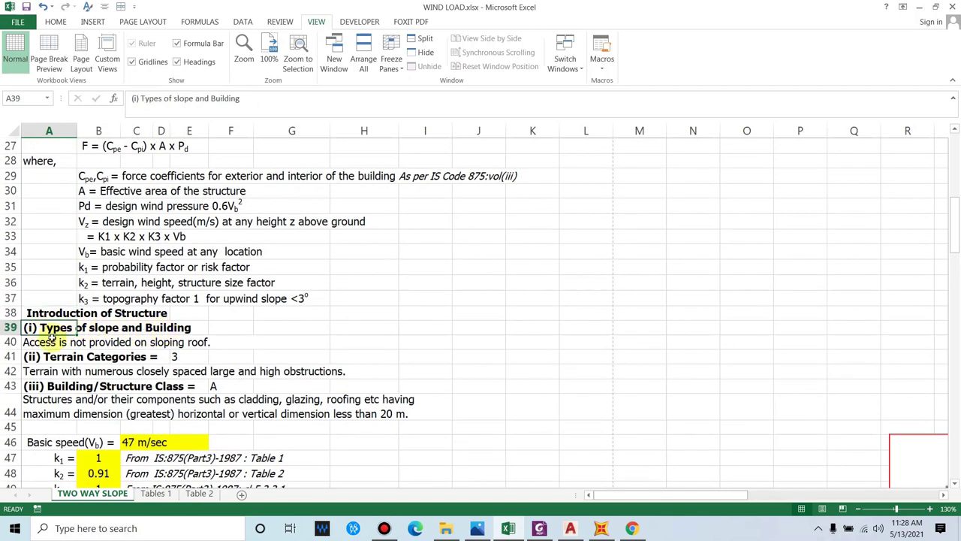
click(53, 342)
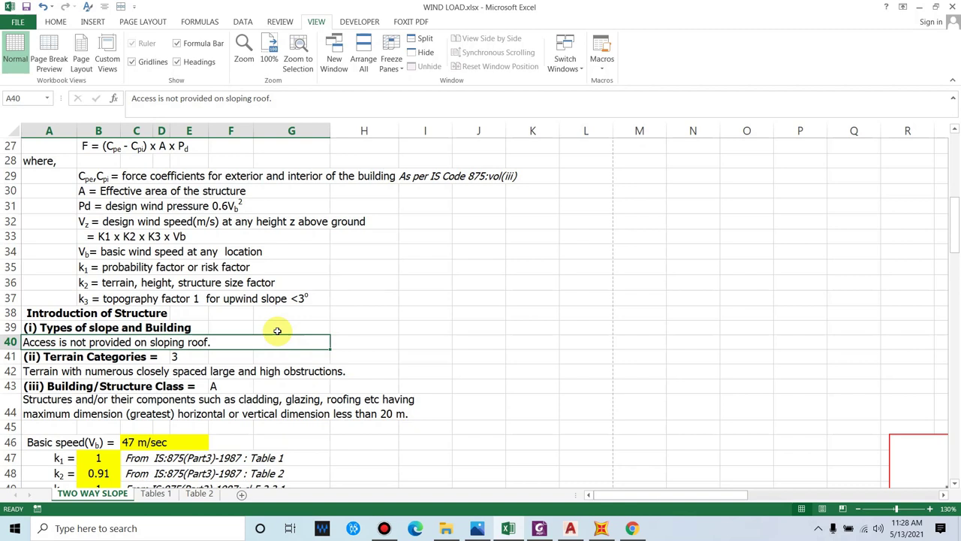
- From the design wind speed formula, switch to the IS 875.3.1987 wind load PDF in Foxit PhantomPDF and consult Table 1 for the k1 risk coefficient
scroll(193, 343, down, 1)
scroll(161, 315, up, 2)
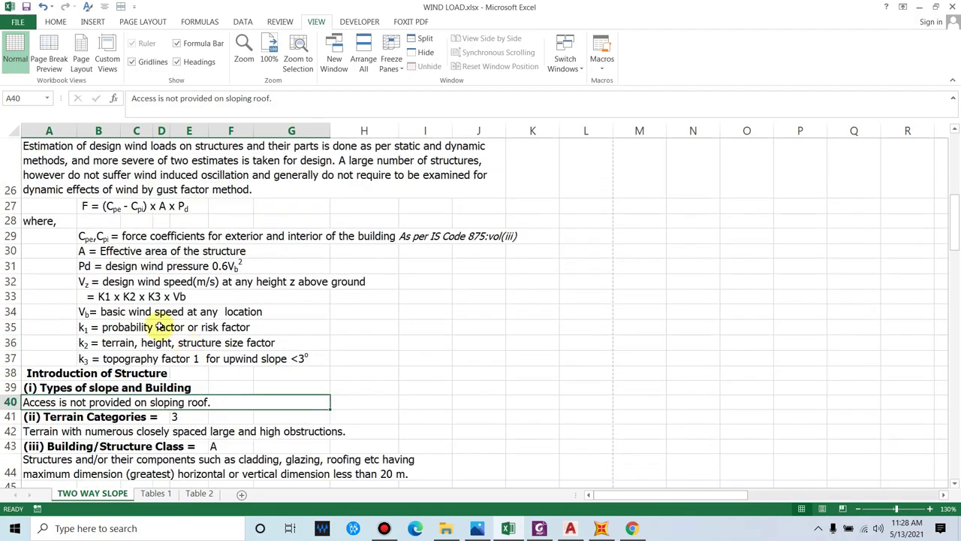
click(100, 329)
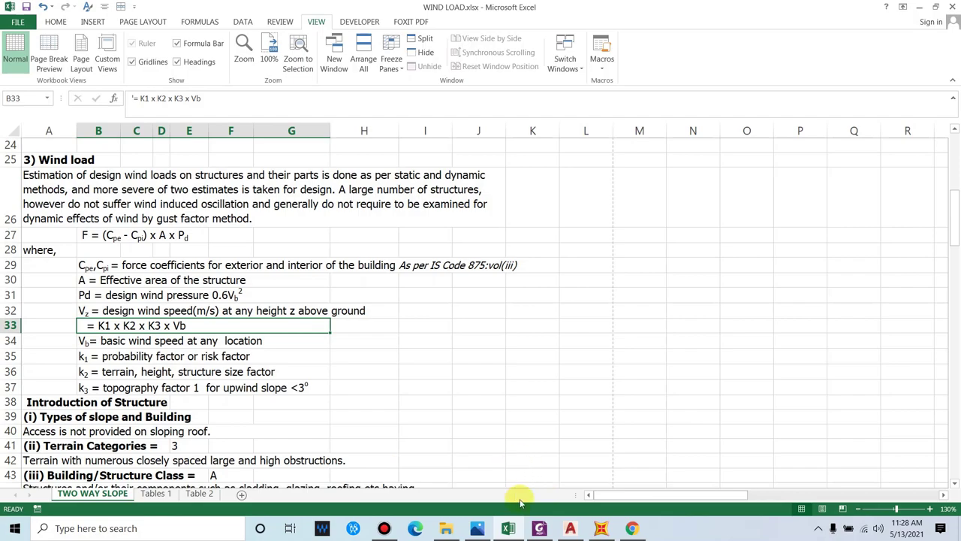
click(550, 531)
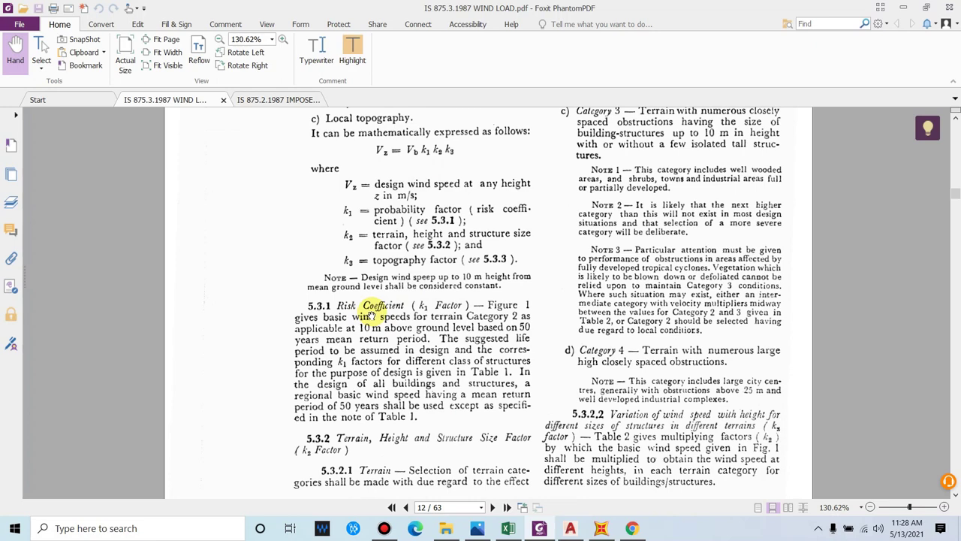
scroll(374, 306, down, 1)
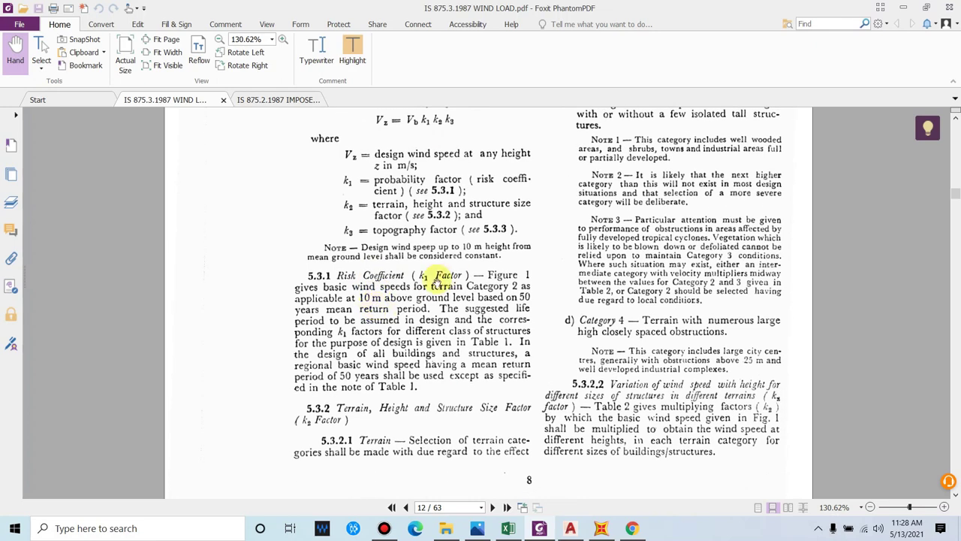
scroll(445, 274, down, 5)
scroll(423, 325, down, 3)
ctrl+scroll(423, 324, down, 1)
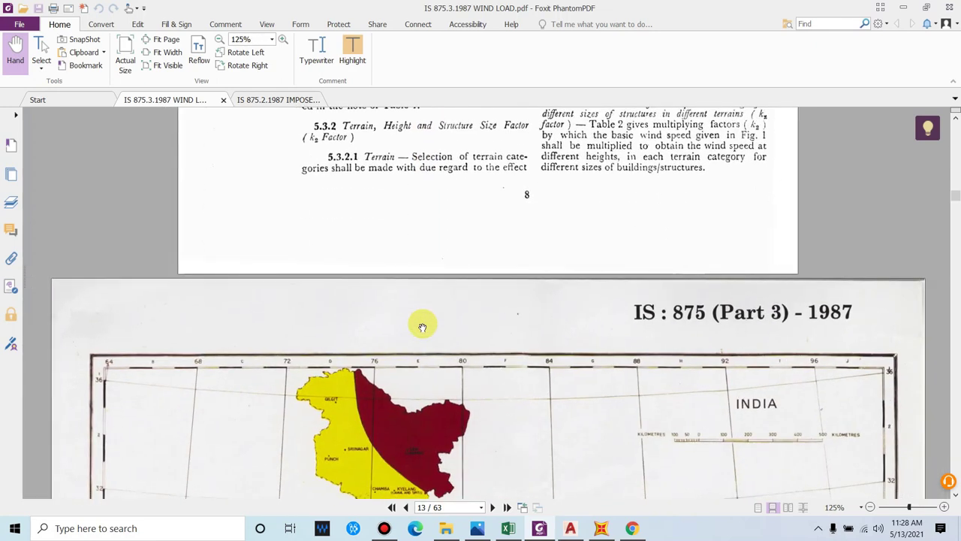
scroll(421, 323, down, 10)
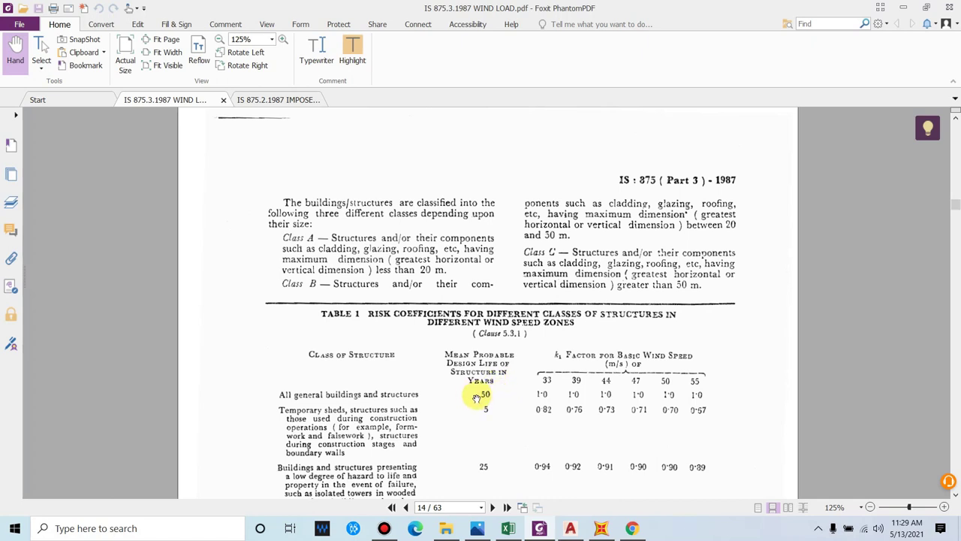
scroll(496, 394, down, 1)
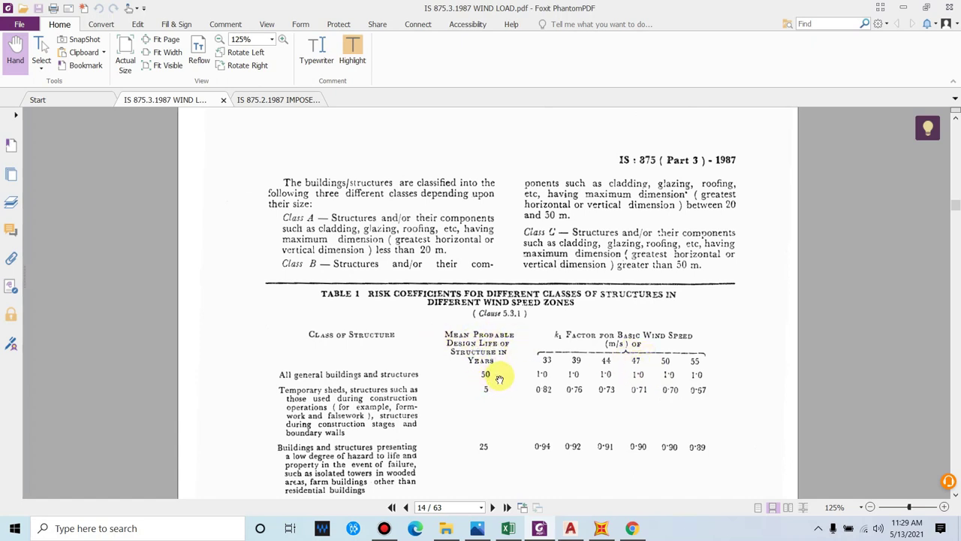
scroll(500, 379, down, 1)
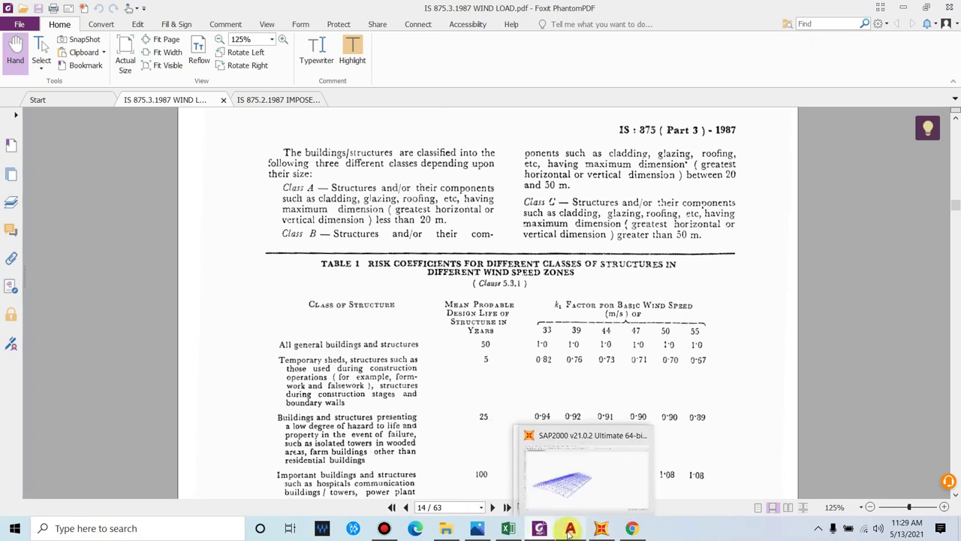
- Switch back to the WIND LOAD workbook in Excel and enter 1 as the k1 factor in cell B47
click(509, 527)
scroll(151, 396, down, 1)
scroll(141, 392, down, 1)
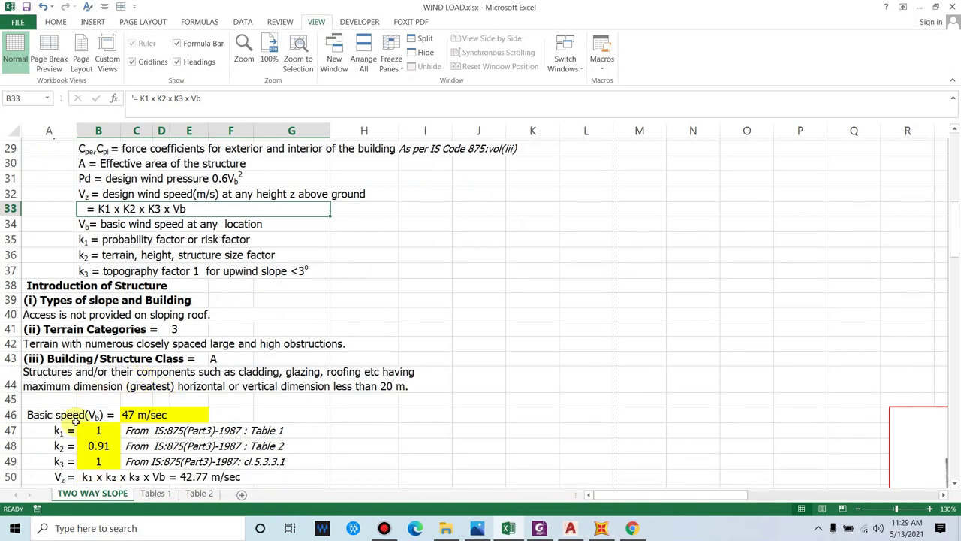
click(101, 427)
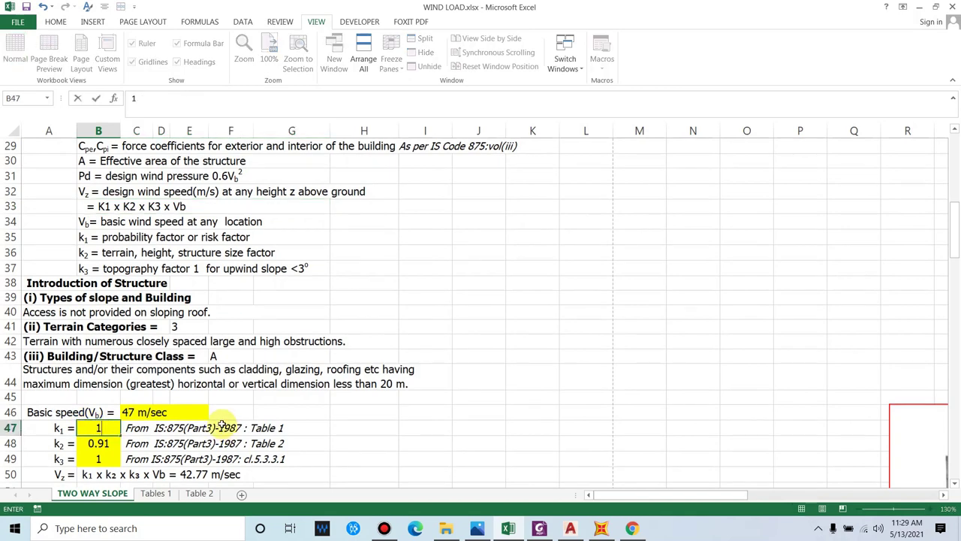
key(Down)
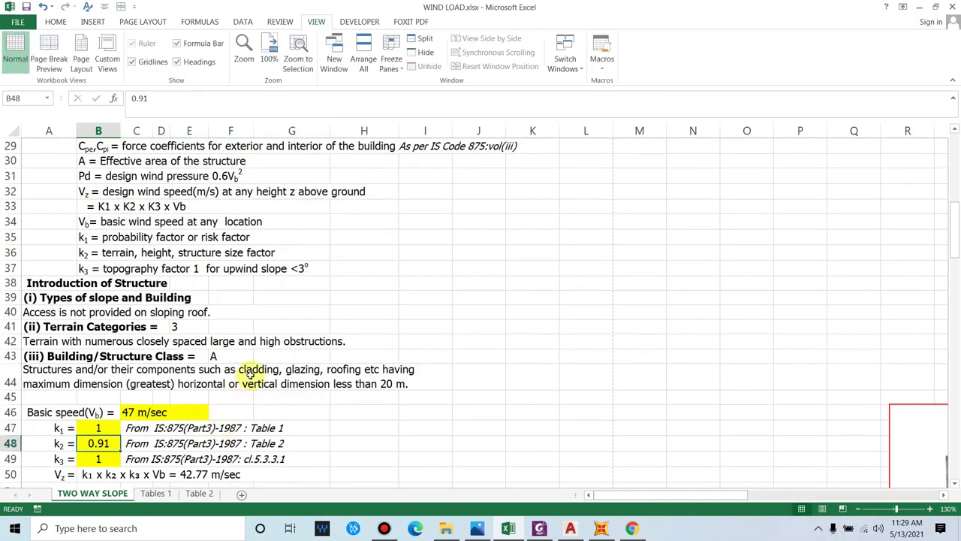
- Return to the wind load code PDF and examine the k2 factor clause 5.3.2 and the terrain category descriptions on page 12
click(923, 9)
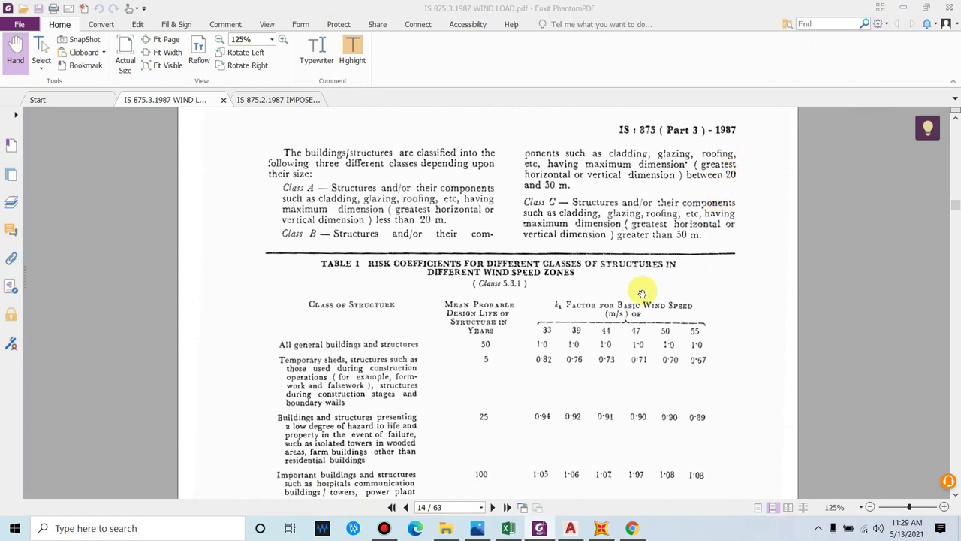
scroll(642, 293, up, 20)
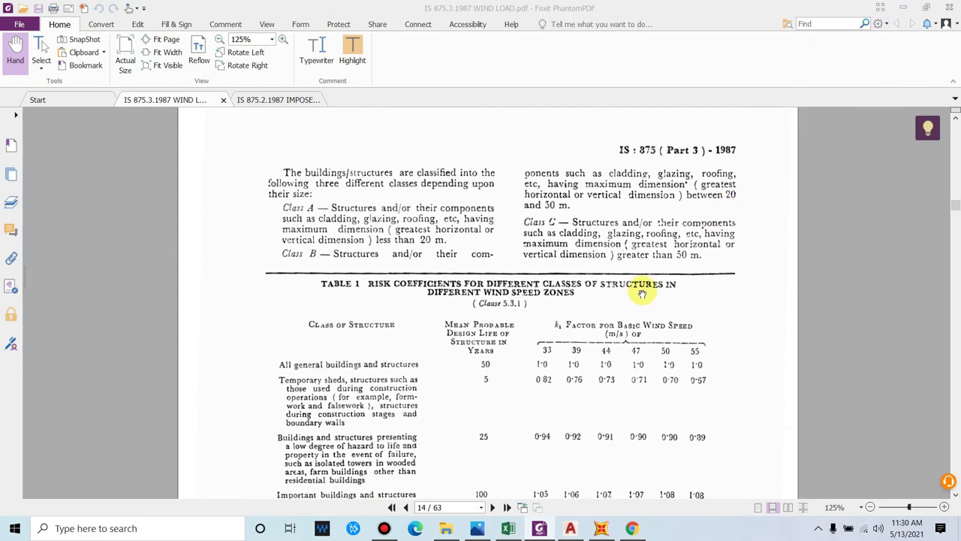
scroll(618, 229, down, 3)
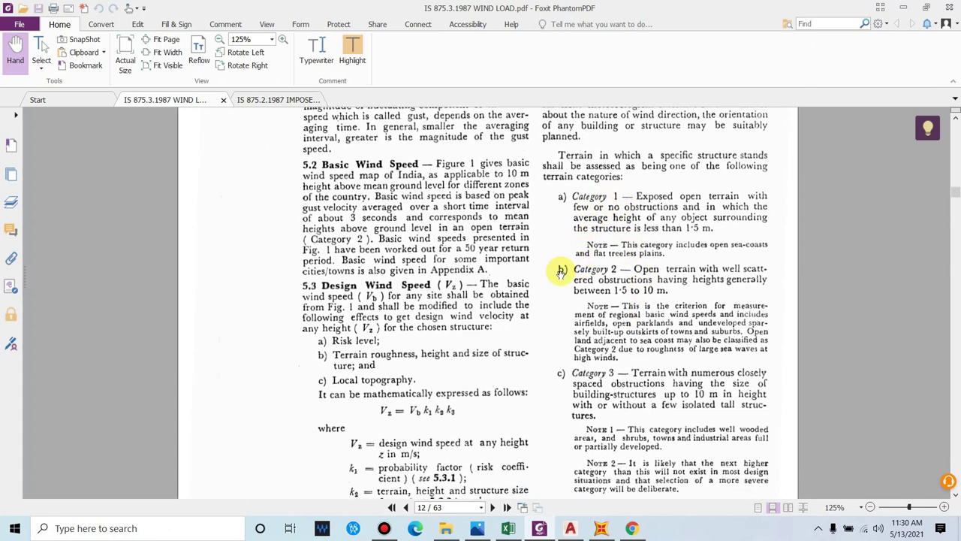
ctrl+scroll(406, 481, down, 1)
scroll(370, 451, down, 1)
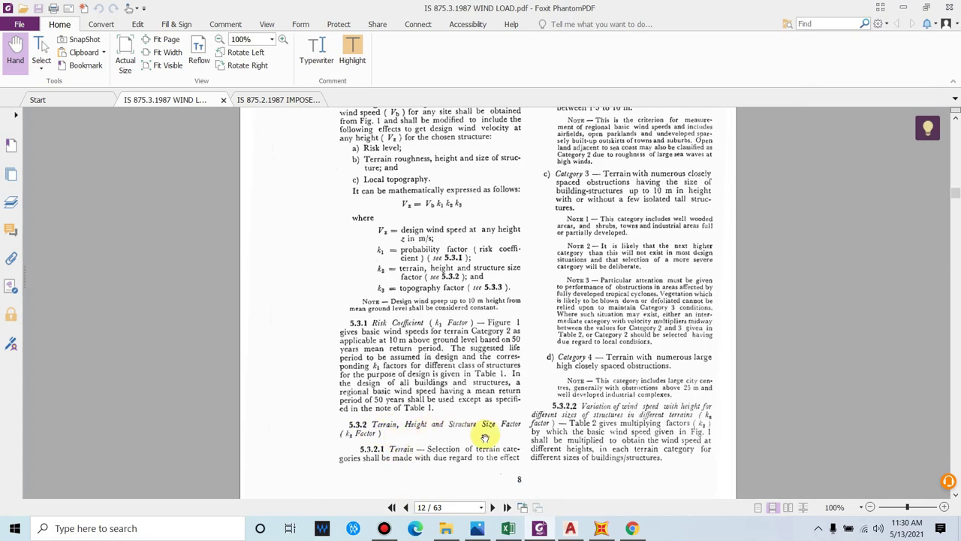
scroll(459, 454, up, 1)
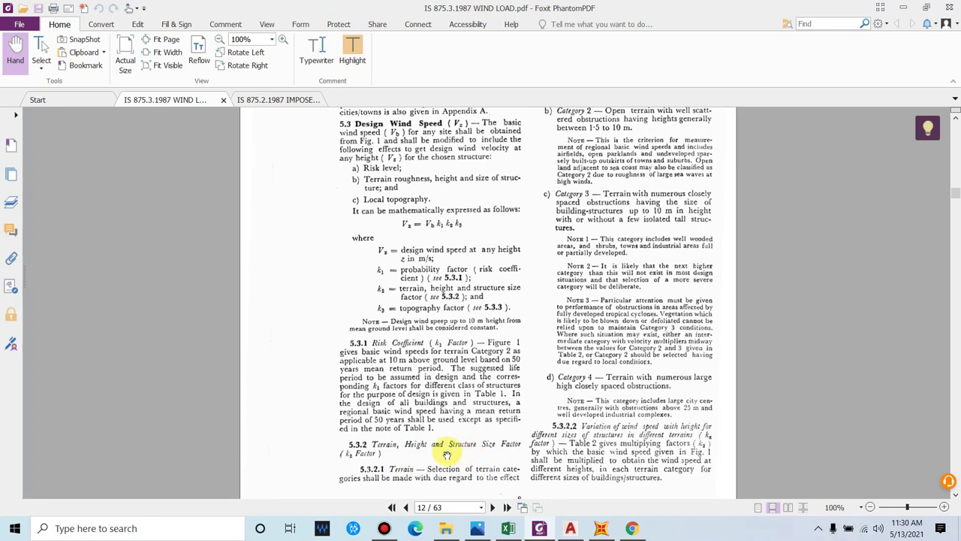
scroll(486, 434, up, 5)
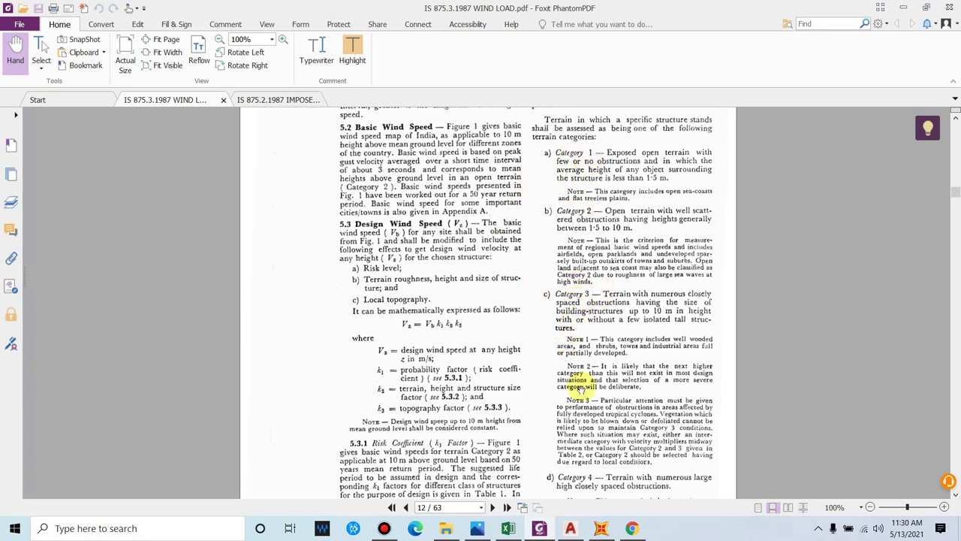
- Go past the Table 1 risk coefficients to Table 2 on page 15 and examine the k2 factors by terrain category
scroll(564, 362, down, 3)
scroll(556, 353, down, 15)
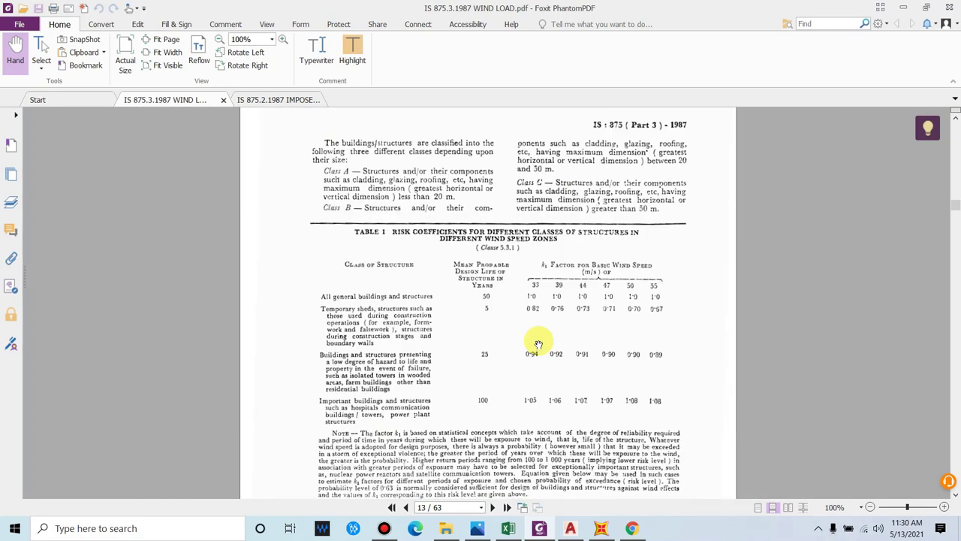
scroll(538, 345, down, 15)
scroll(390, 193, up, 2)
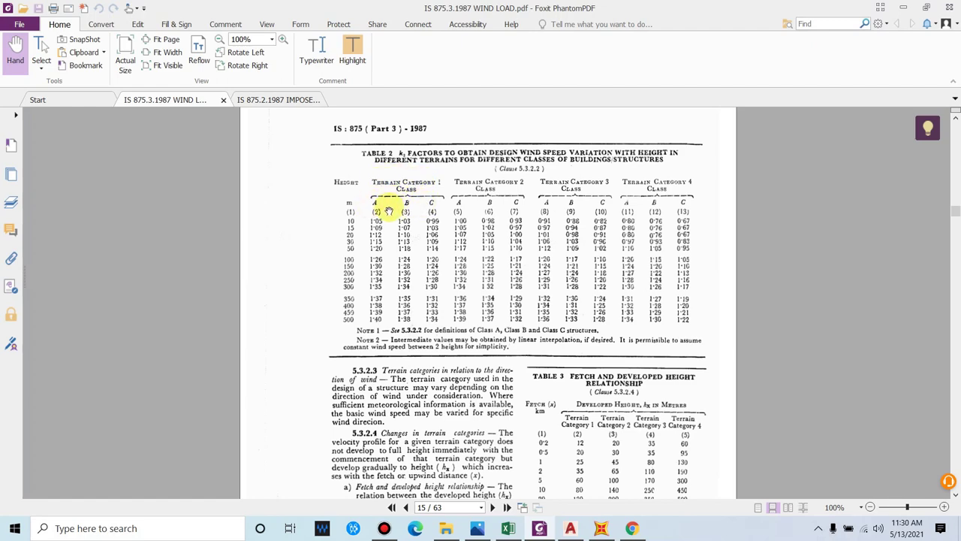
scroll(426, 189, down, 1)
- Return to page 12 and read the terrain descriptions of Category 1 and Category 2 at 125% zoom
scroll(418, 188, up, 8)
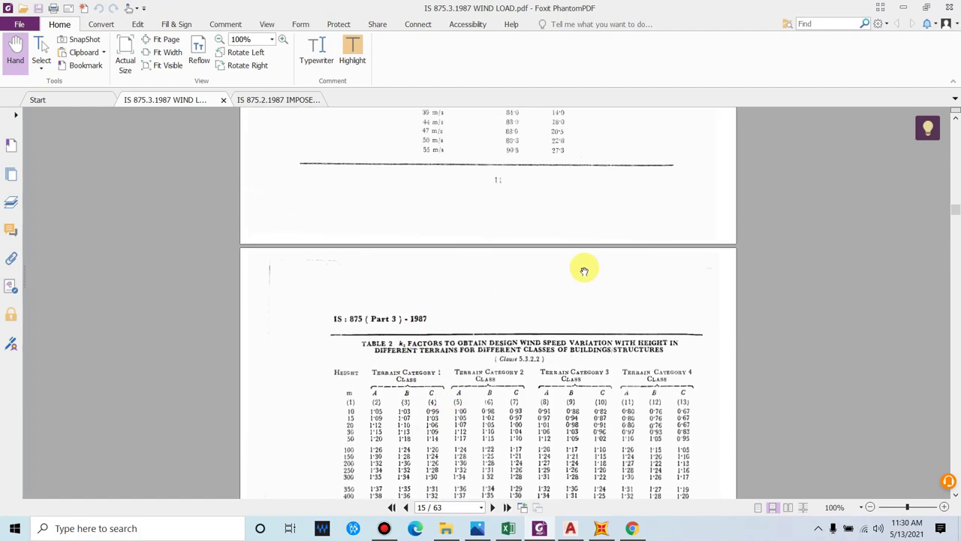
scroll(486, 263, up, 15)
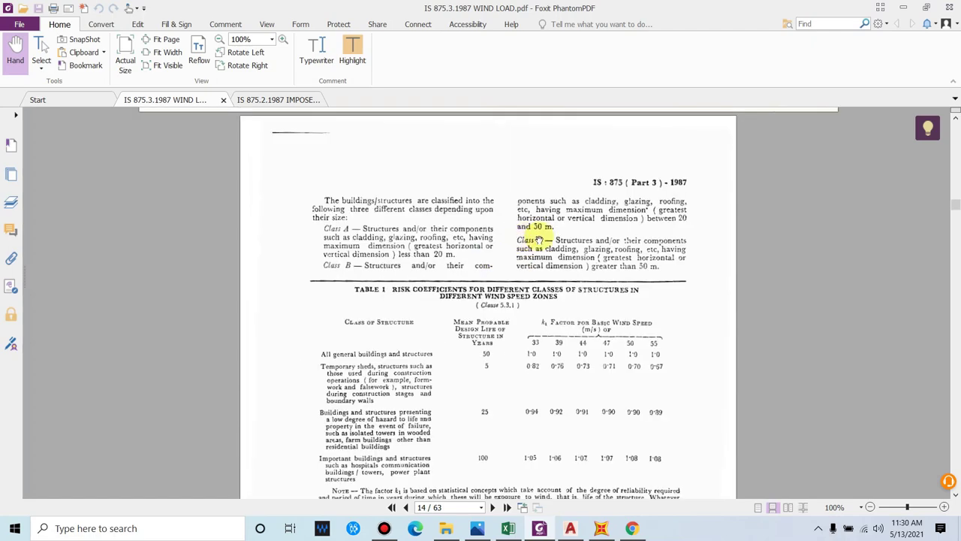
scroll(539, 237, up, 20)
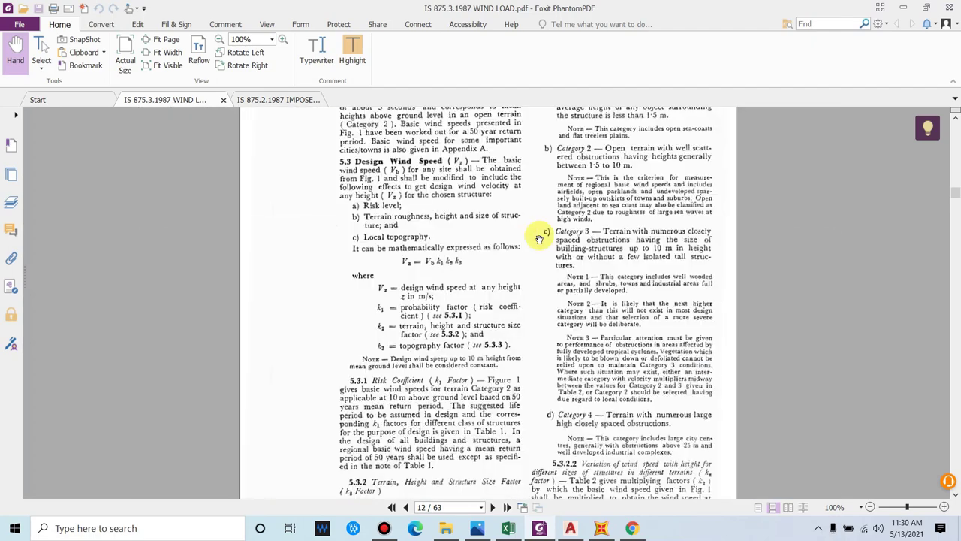
scroll(612, 263, up, 3)
ctrl+scroll(607, 174, up, 1)
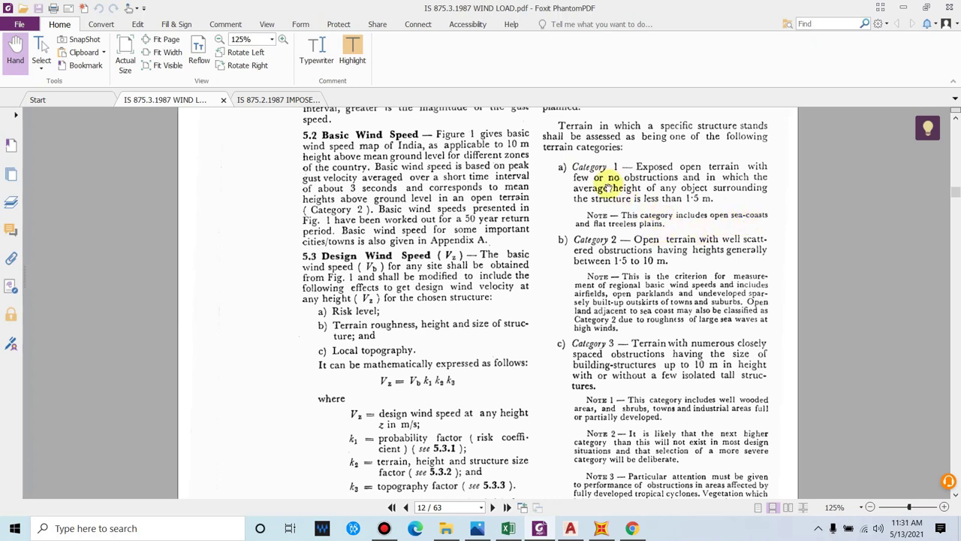
scroll(631, 210, down, 1)
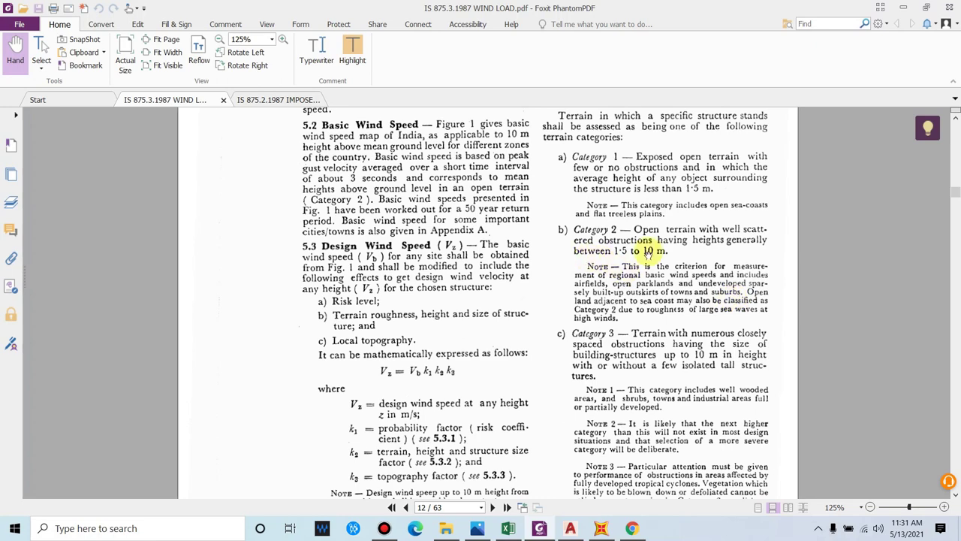
scroll(625, 327, down, 1)
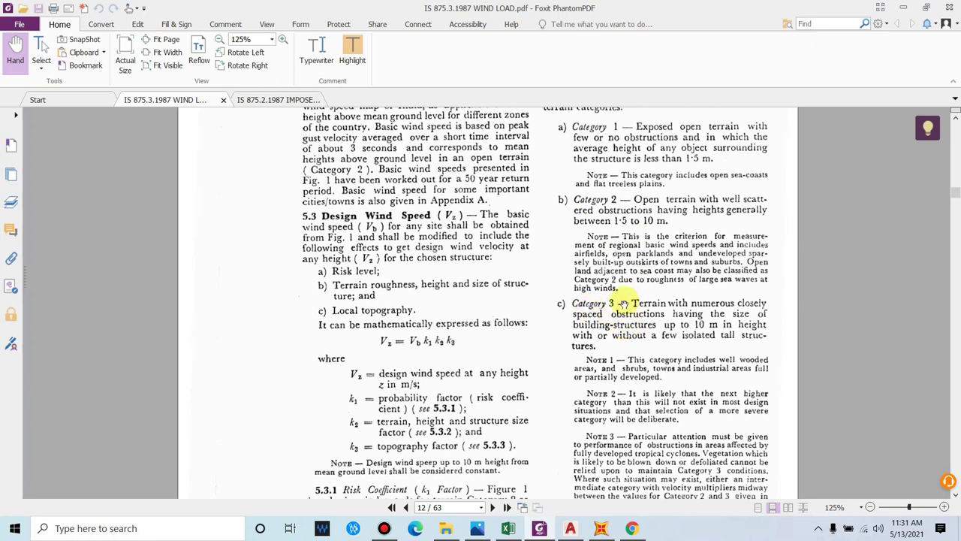
- Read the Category 3 description with its three notes and the Category 4 description with its note
scroll(676, 328, down, 1)
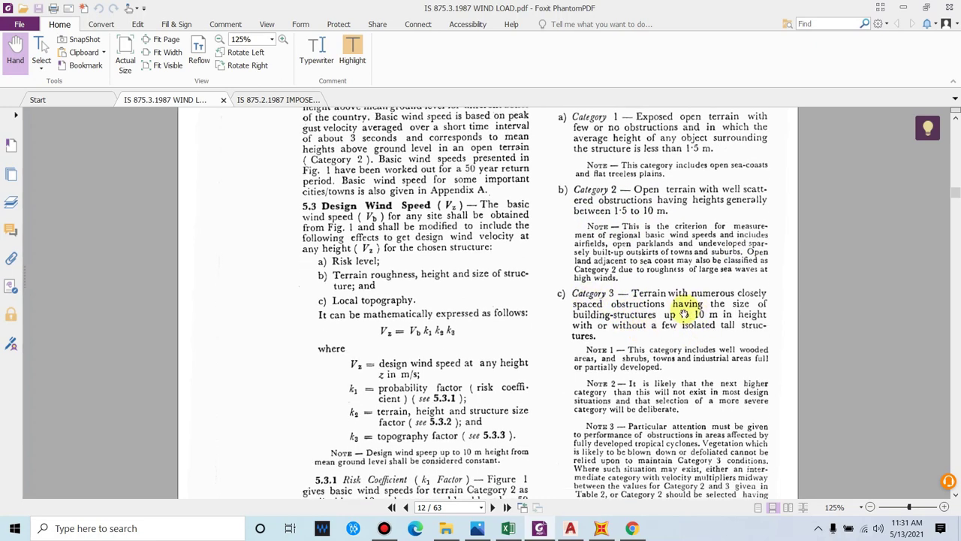
scroll(691, 327, down, 1)
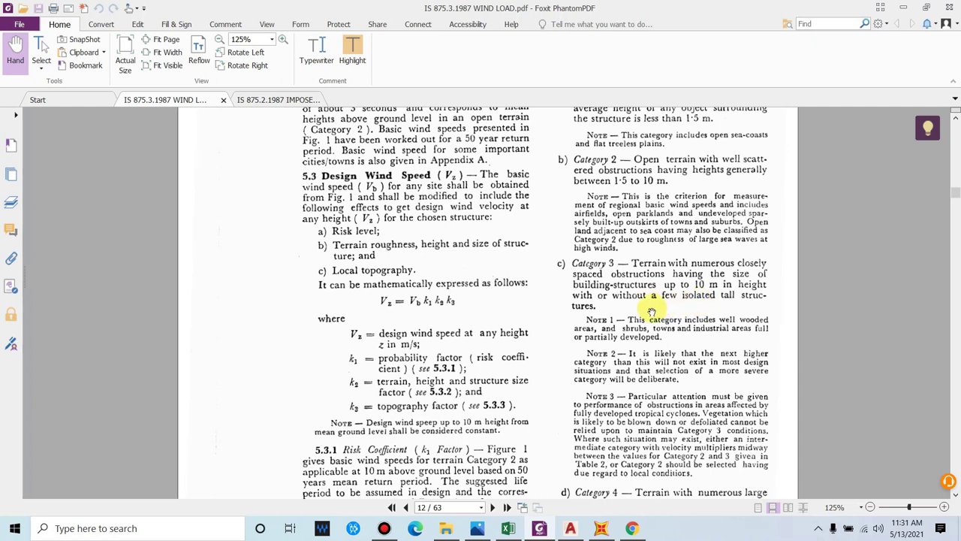
scroll(692, 316, down, 1)
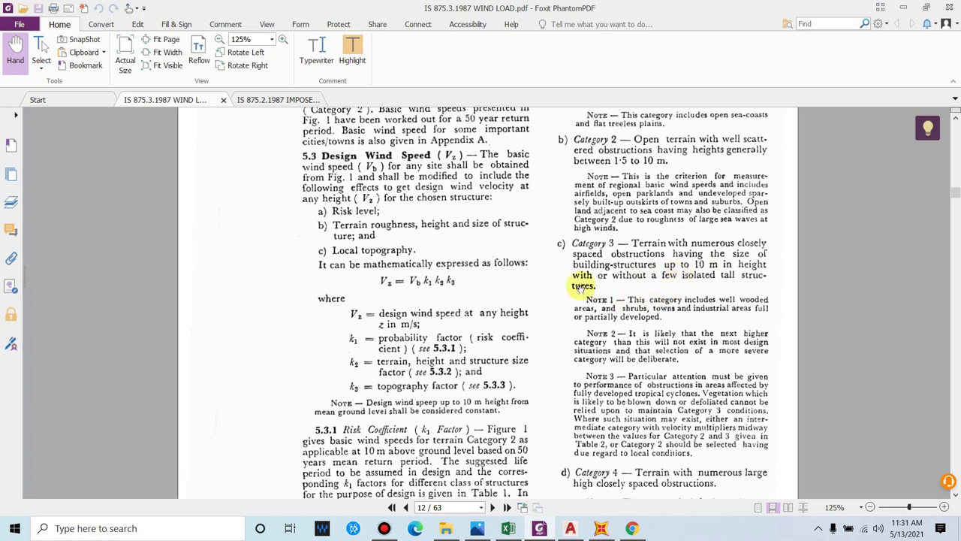
scroll(618, 251, down, 1)
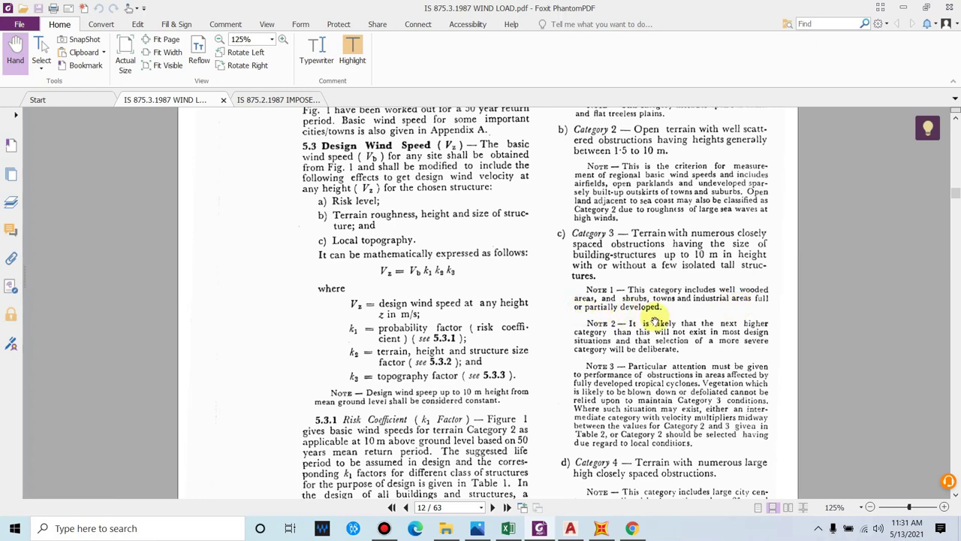
scroll(667, 314, down, 3)
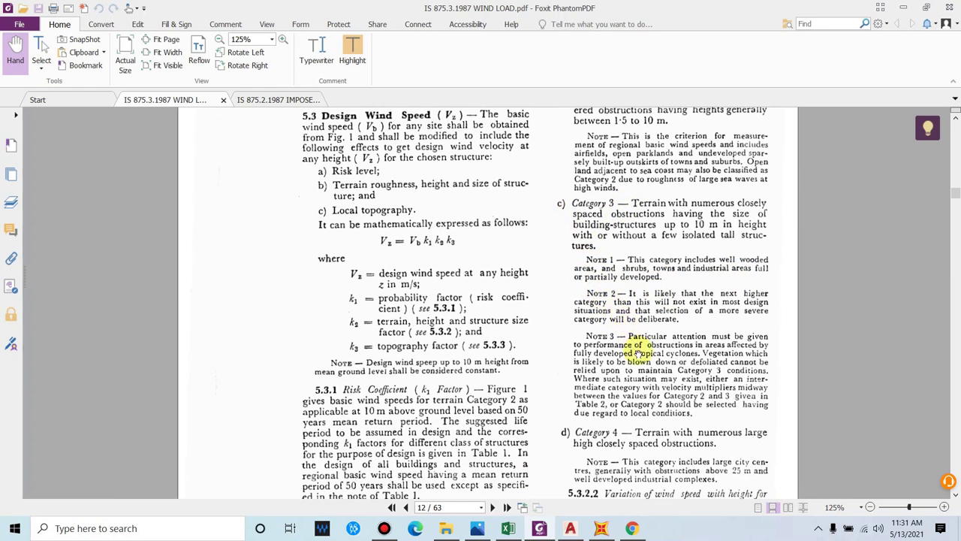
scroll(633, 351, down, 3)
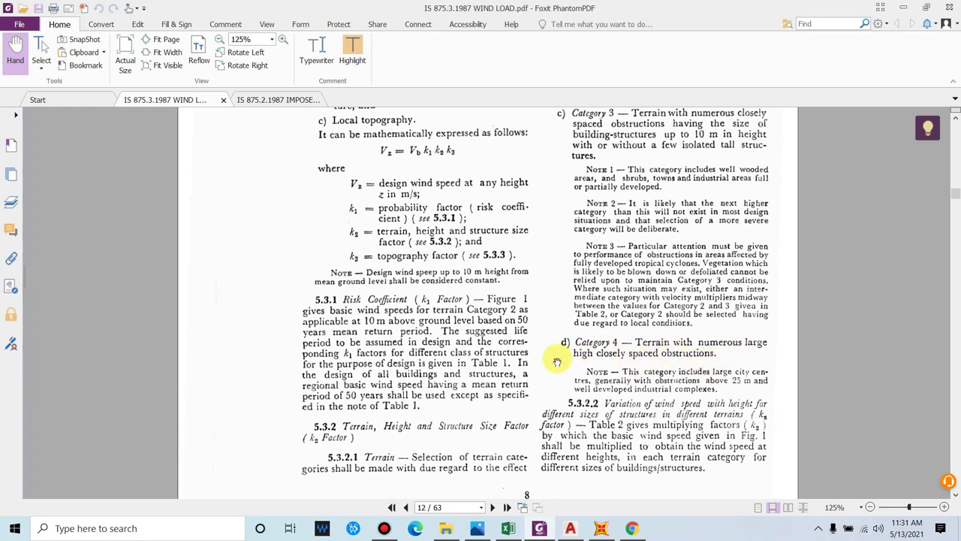
scroll(639, 349, down, 1)
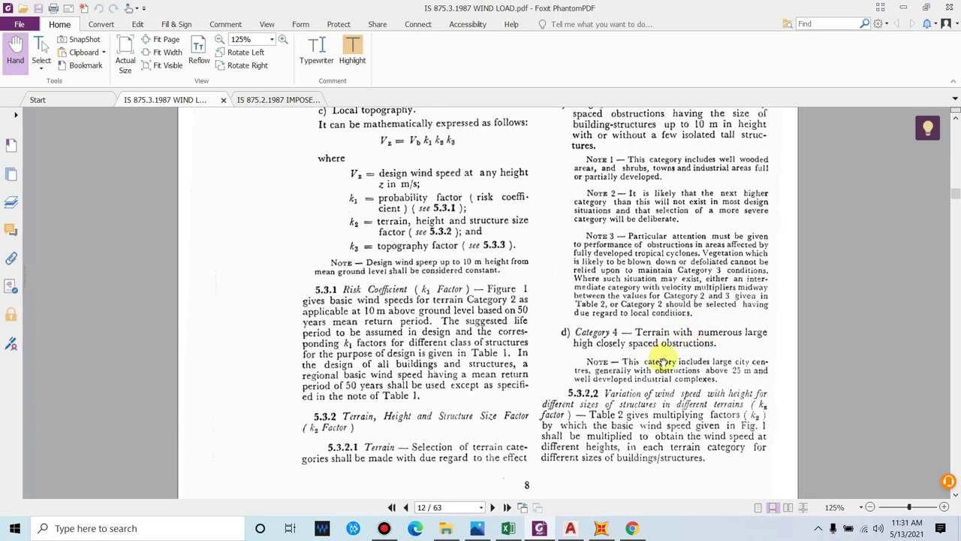
scroll(699, 353, down, 1)
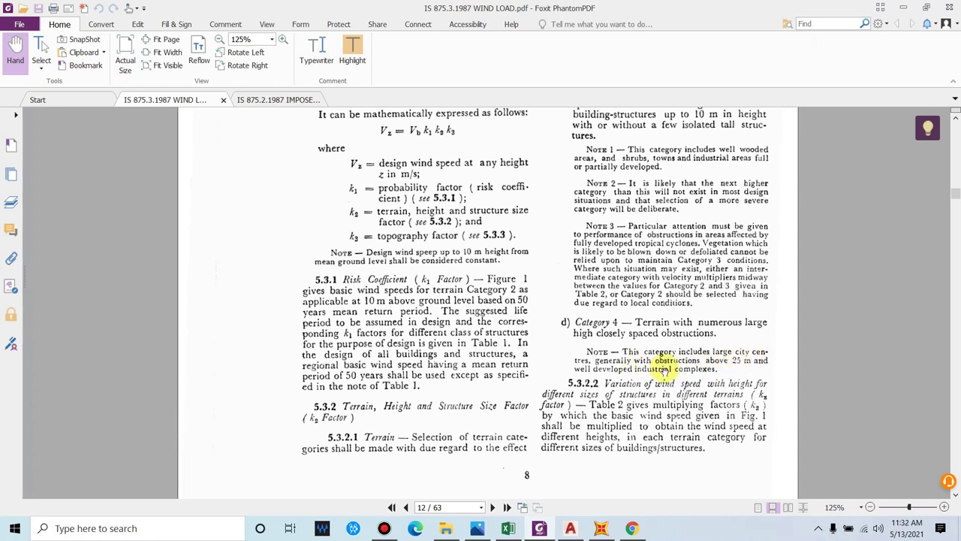
scroll(618, 344, down, 1)
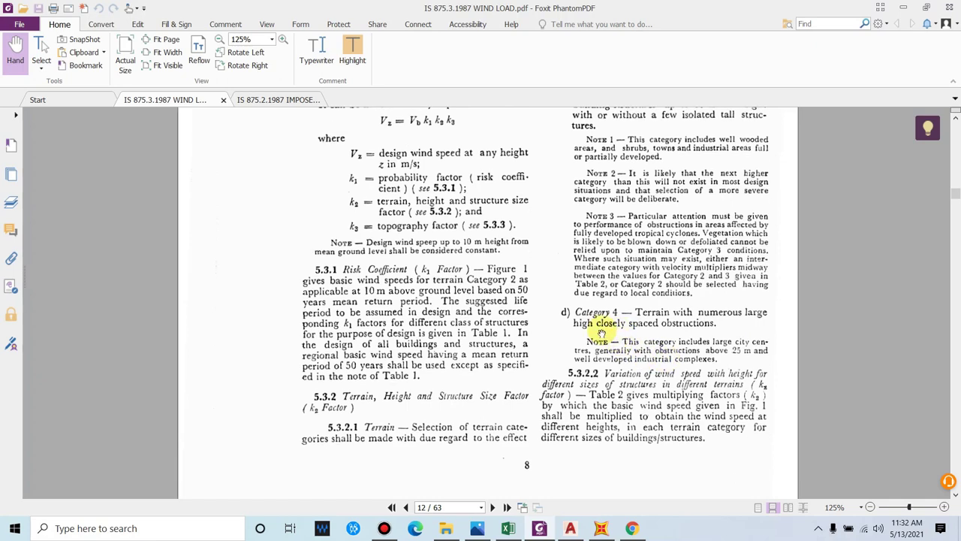
- Read the Class A, B and C structure definitions on page 14 and consult the k2 factors in Table 2
scroll(601, 333, down, 6)
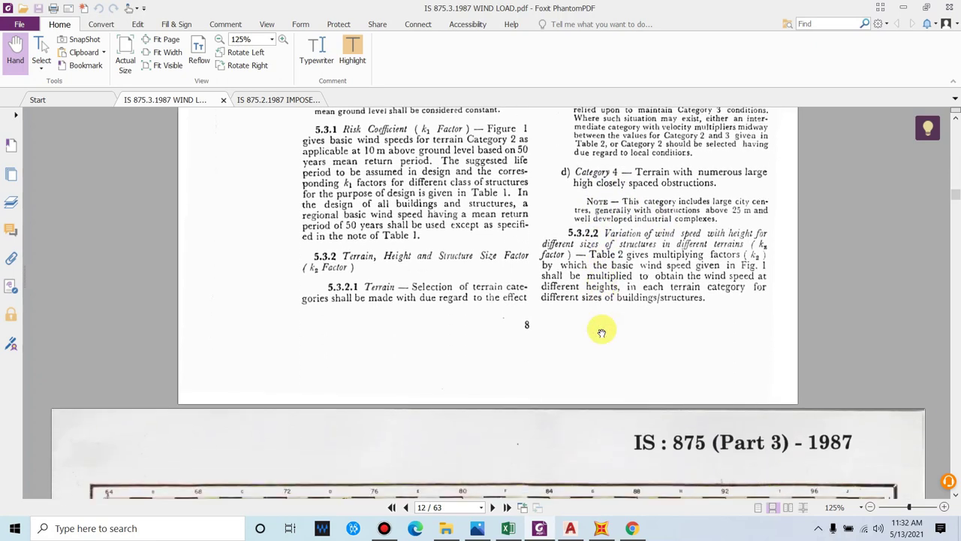
scroll(602, 333, down, 8)
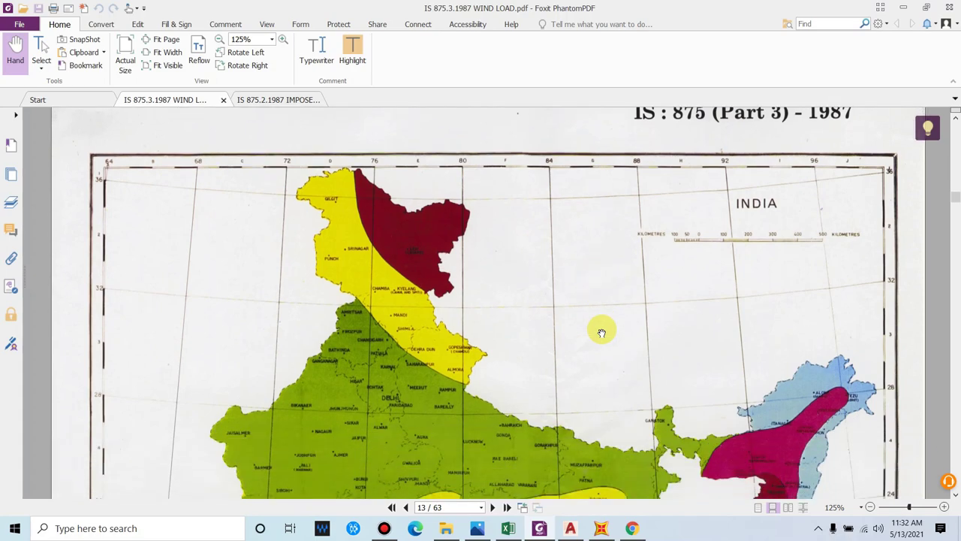
scroll(601, 333, down, 15)
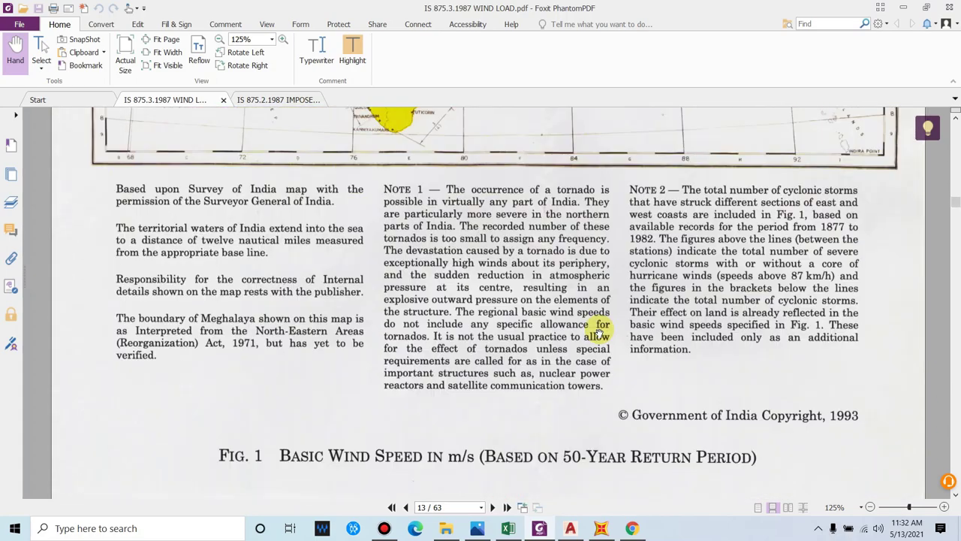
scroll(518, 342, down, 10)
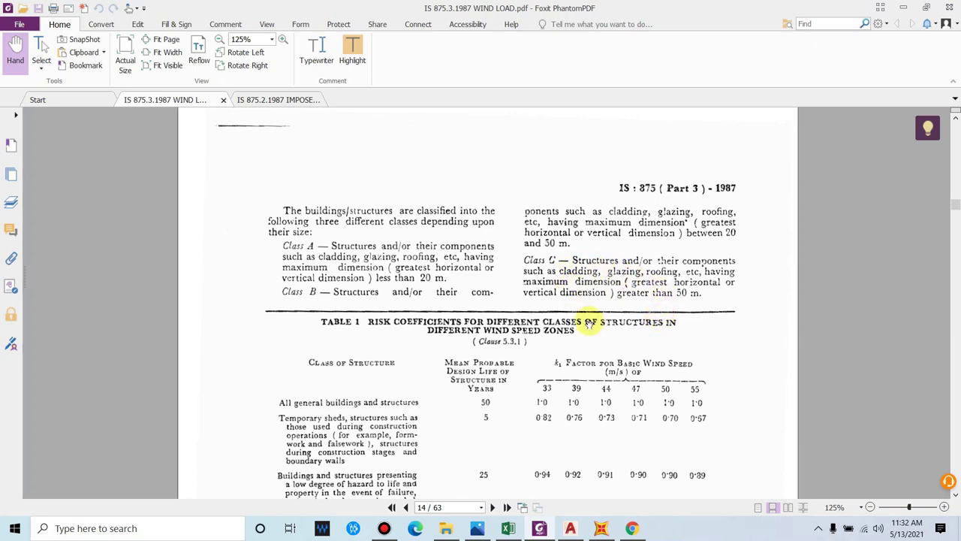
scroll(589, 323, down, 3)
scroll(593, 343, down, 15)
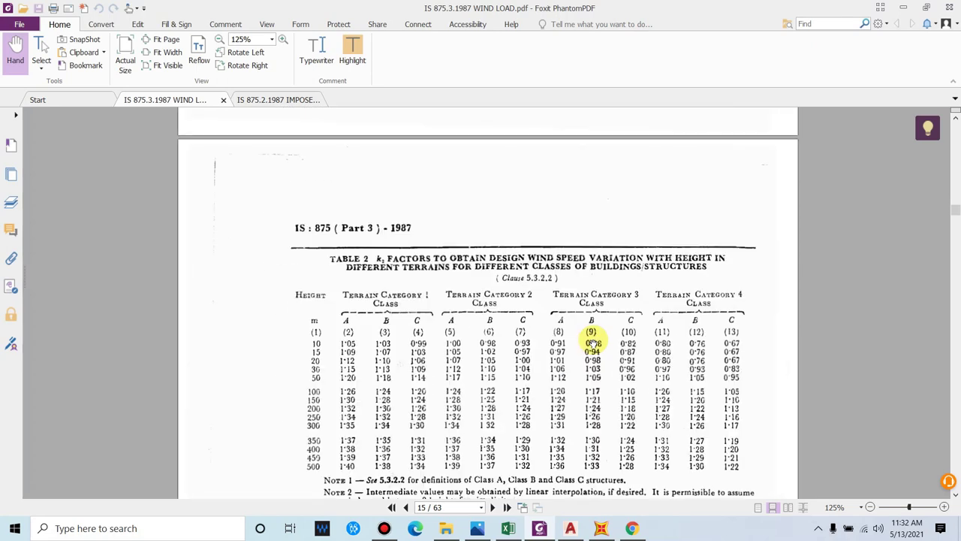
scroll(598, 301, down, 1)
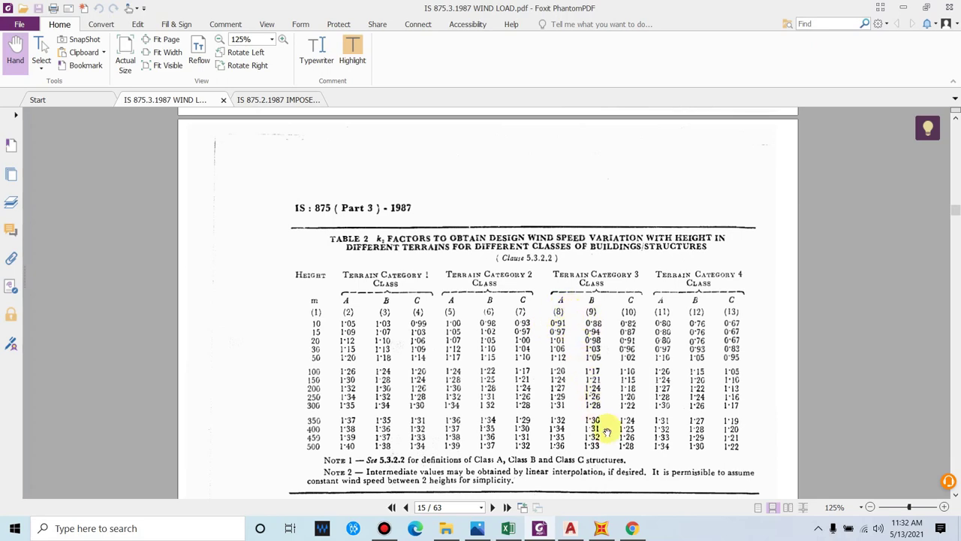
- Switch to the WIND LOAD workbook in Excel and review the terrain category, the structure class and their description formulas in A42 and A44
click(508, 528)
scroll(135, 365, down, 2)
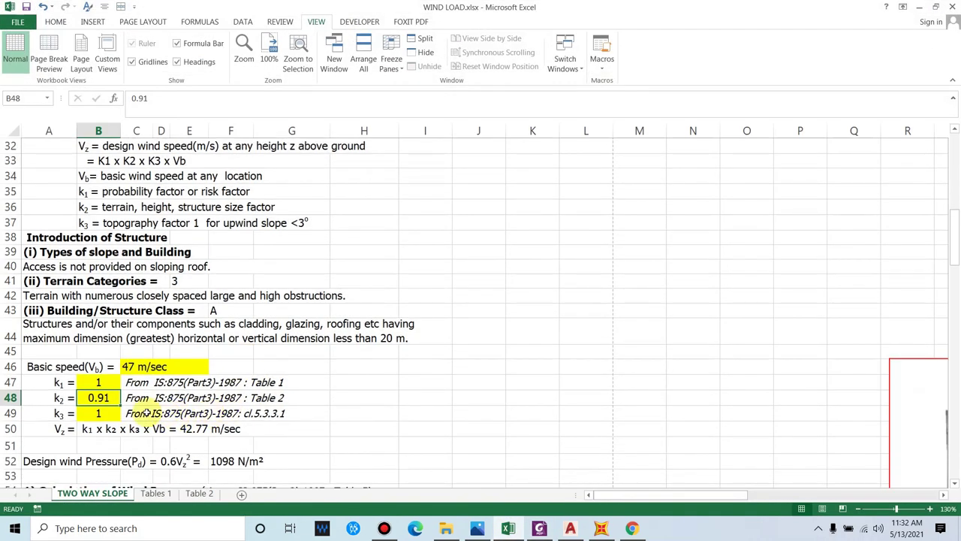
scroll(184, 281, up, 1)
click(187, 268)
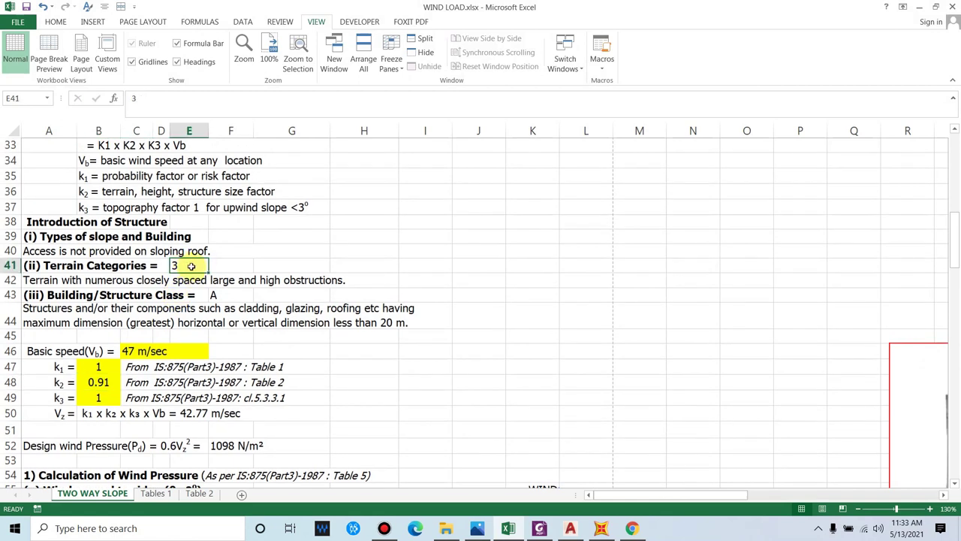
click(45, 281)
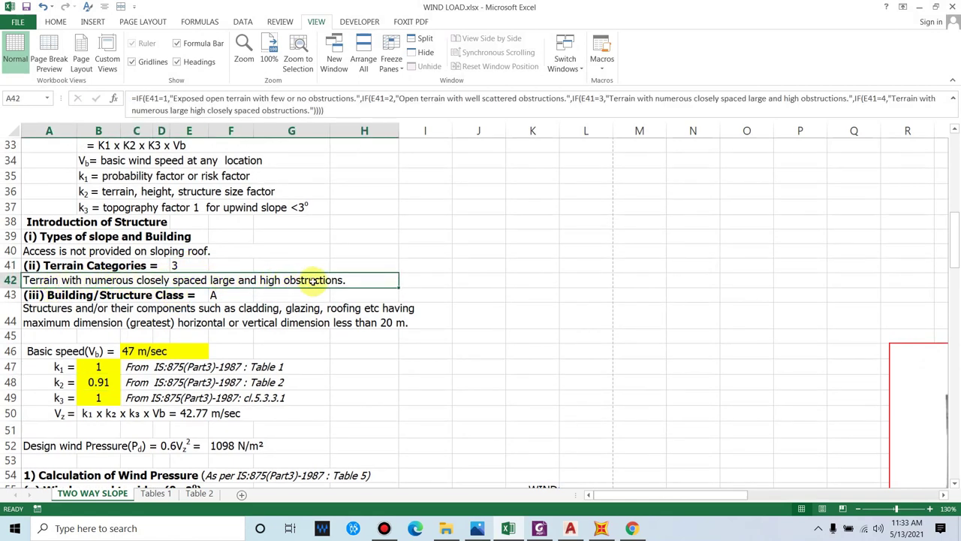
click(73, 305)
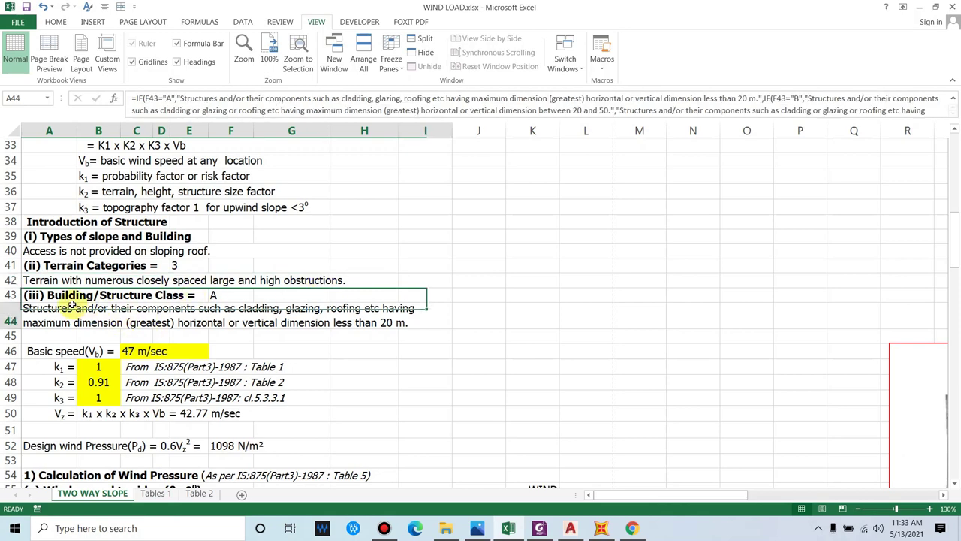
click(128, 294)
click(364, 322)
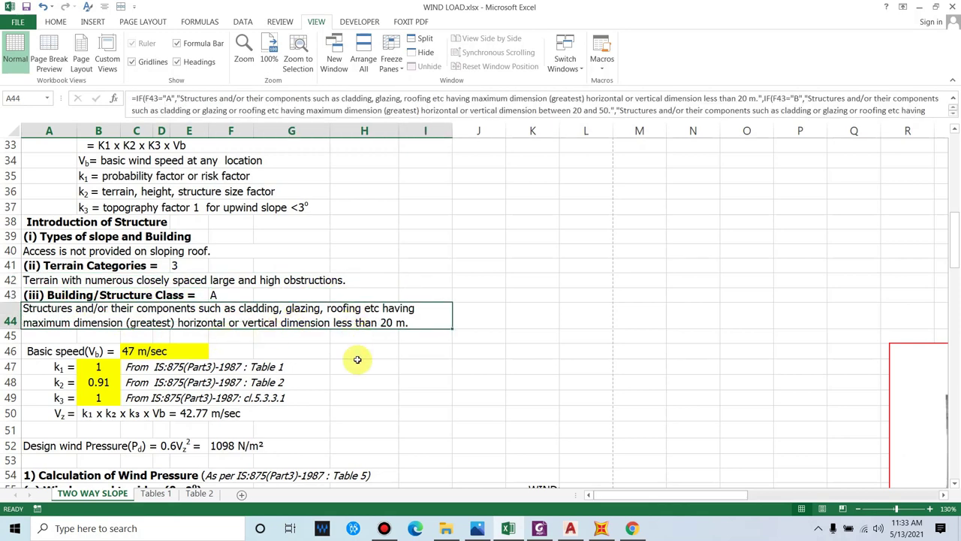
- Check the k2 factor in cell B48 and the k3 factor in B49 against their code references
scroll(123, 342, down, 2)
click(112, 321)
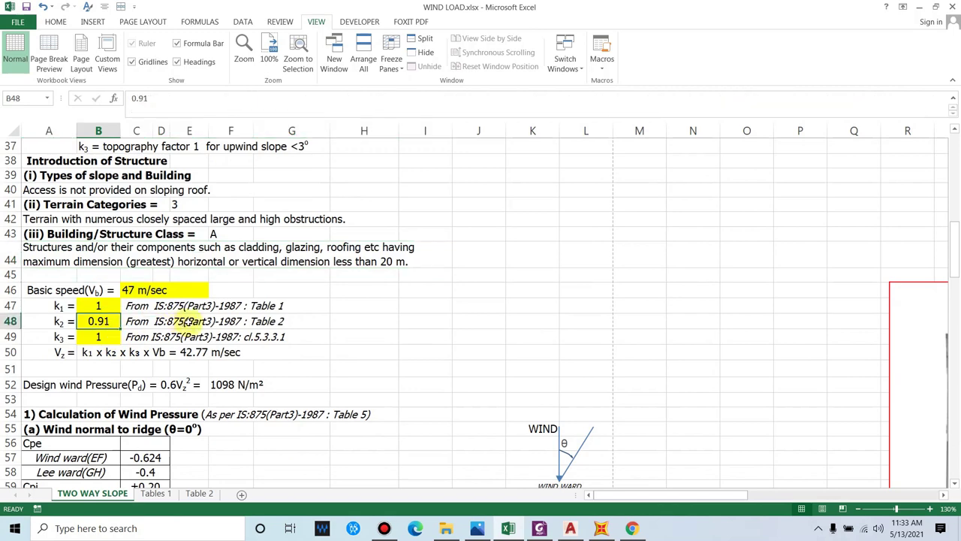
click(100, 338)
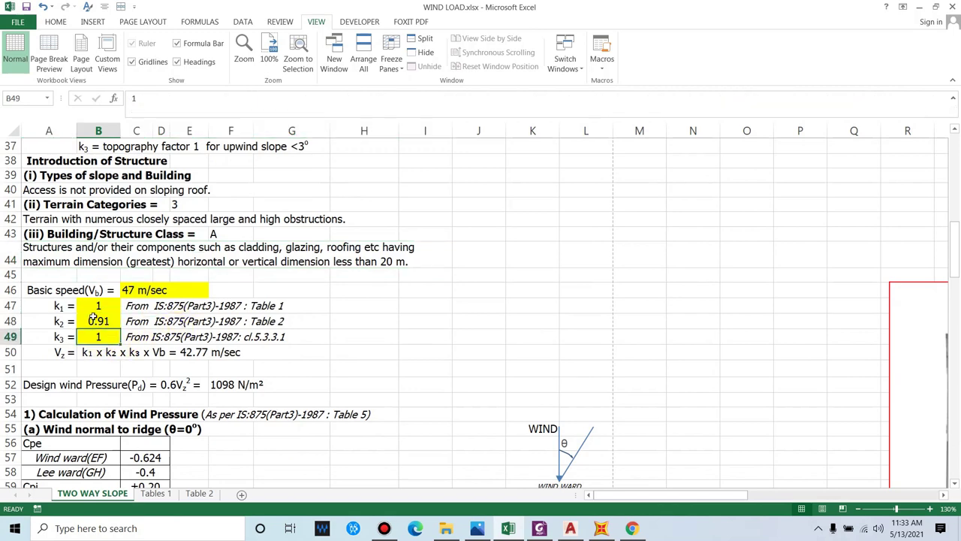
scroll(117, 289, up, 2)
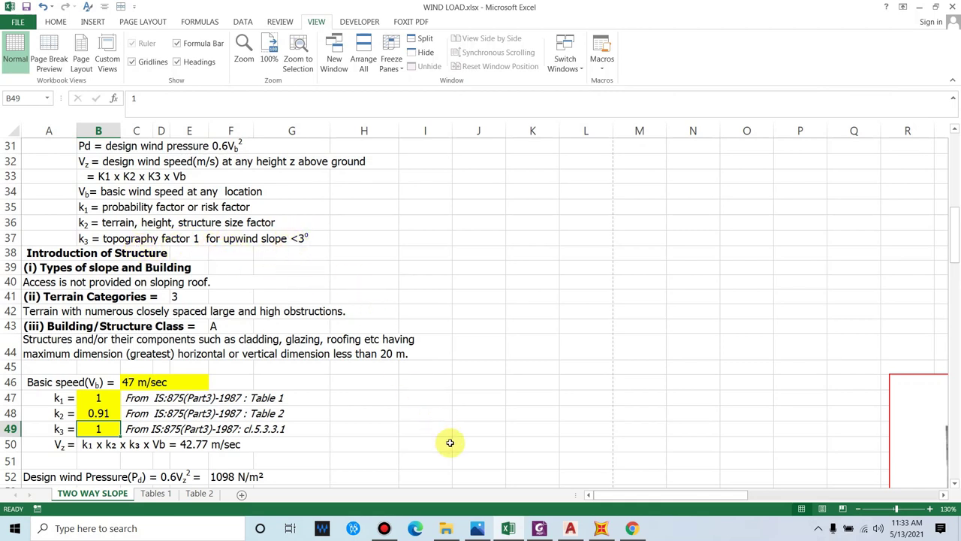
- Switch back to the wind load code PDF in Foxit PhantomPDF and read clause 5.3.3 on the k3 topography factor
click(511, 527)
scroll(456, 368, down, 1)
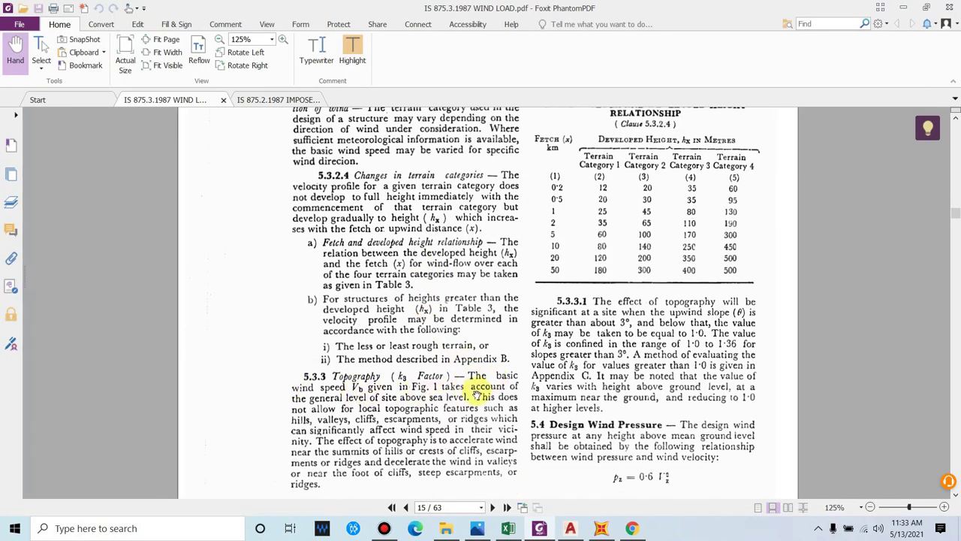
ctrl+scroll(338, 400, down, 1)
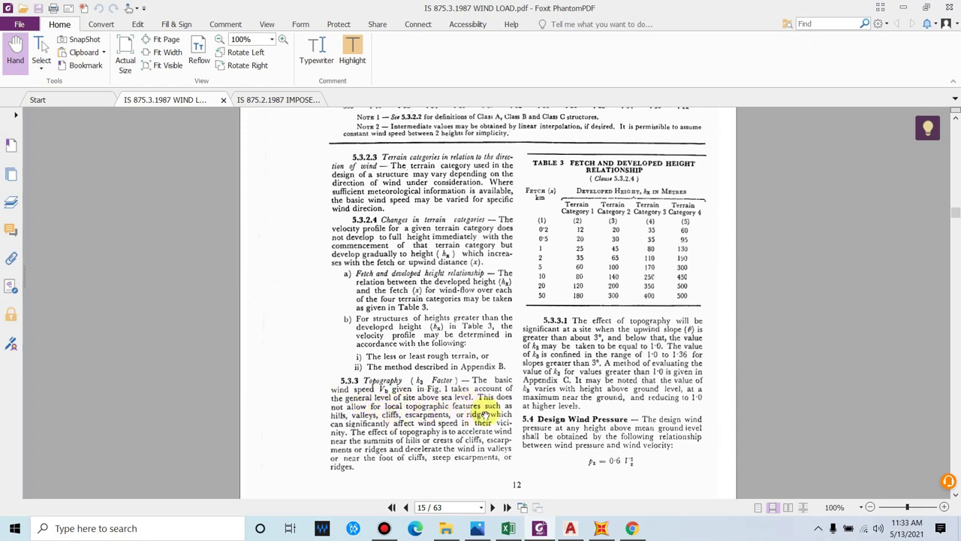
scroll(368, 418, down, 1)
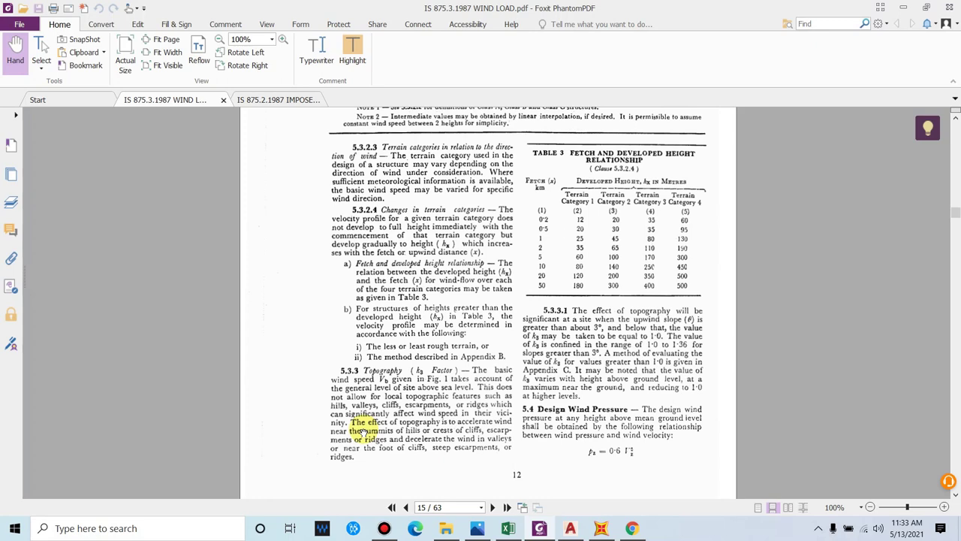
scroll(442, 415, down, 1)
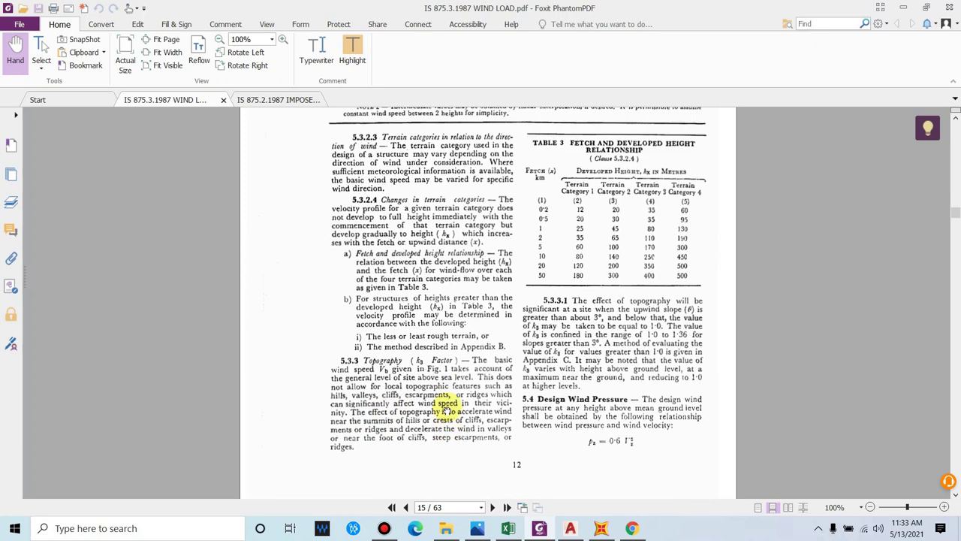
- Examine Fig. 13A on page 5 of the wind load code PDF for the general notations of upwind slope and topography
scroll(446, 413, up, 1)
scroll(445, 413, down, 15)
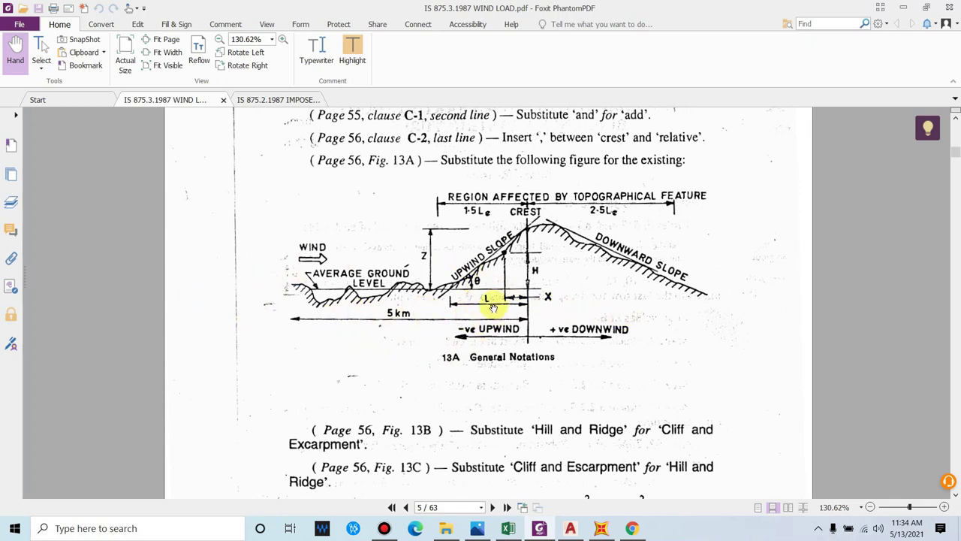
scroll(491, 322, down, 1)
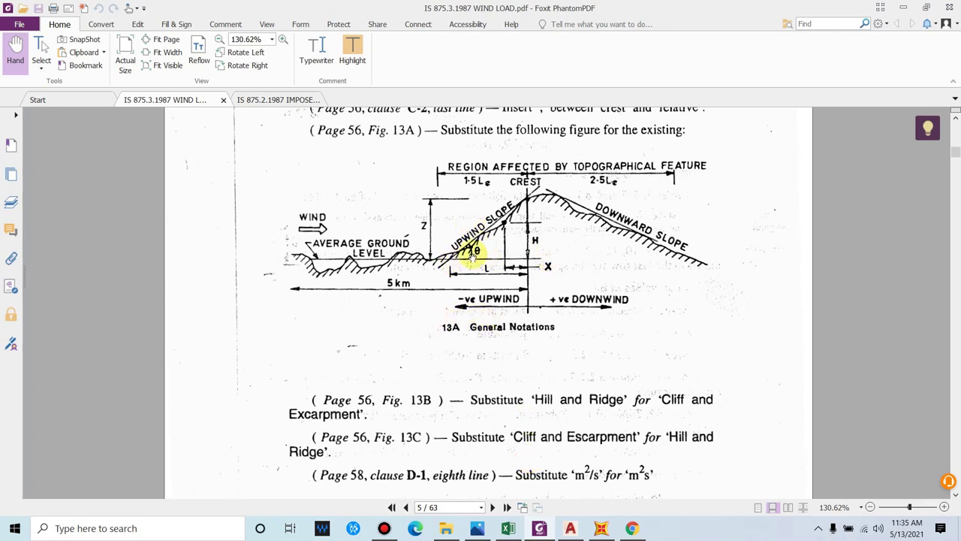
- Switch to the WIND LOAD workbook in Excel and review the design wind speed Vz expression in row 50
click(508, 528)
scroll(113, 425, down, 1)
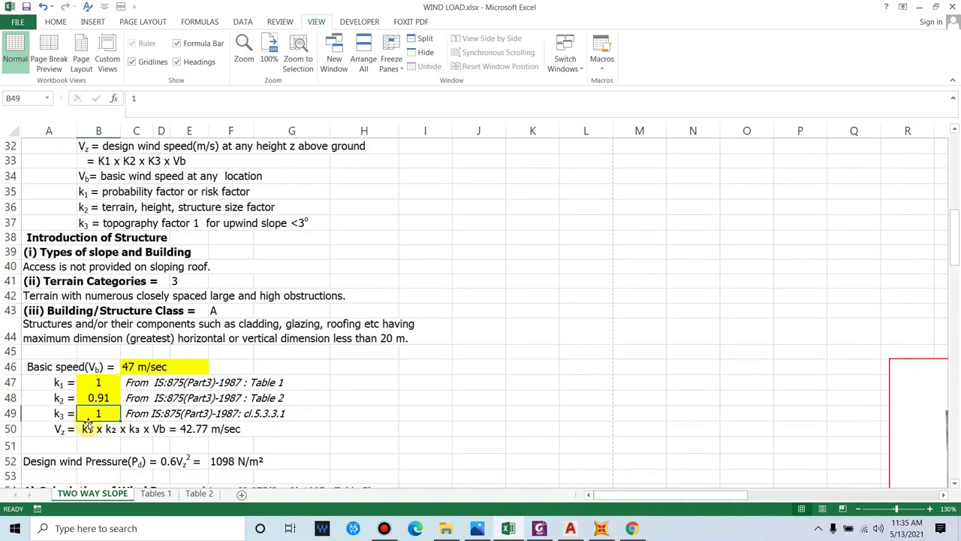
click(61, 430)
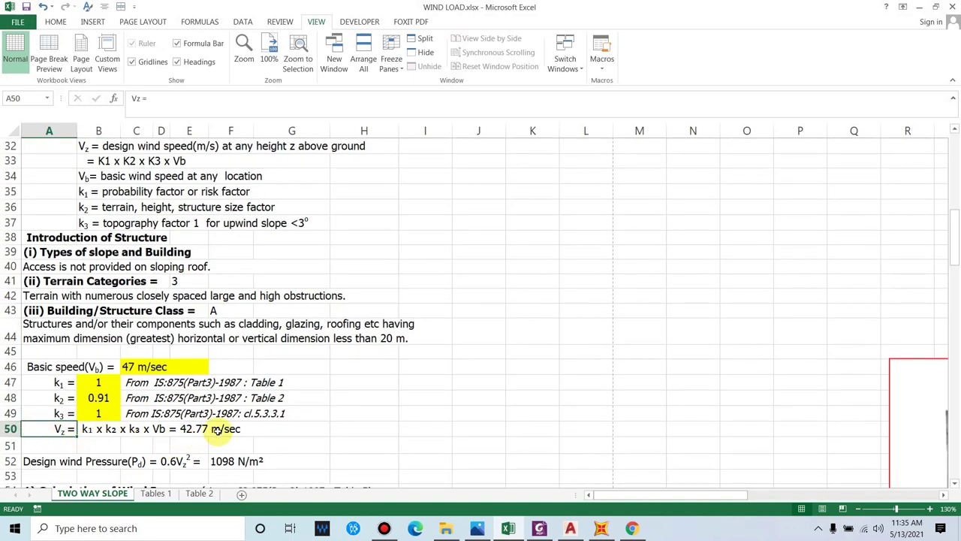
scroll(217, 430, down, 1)
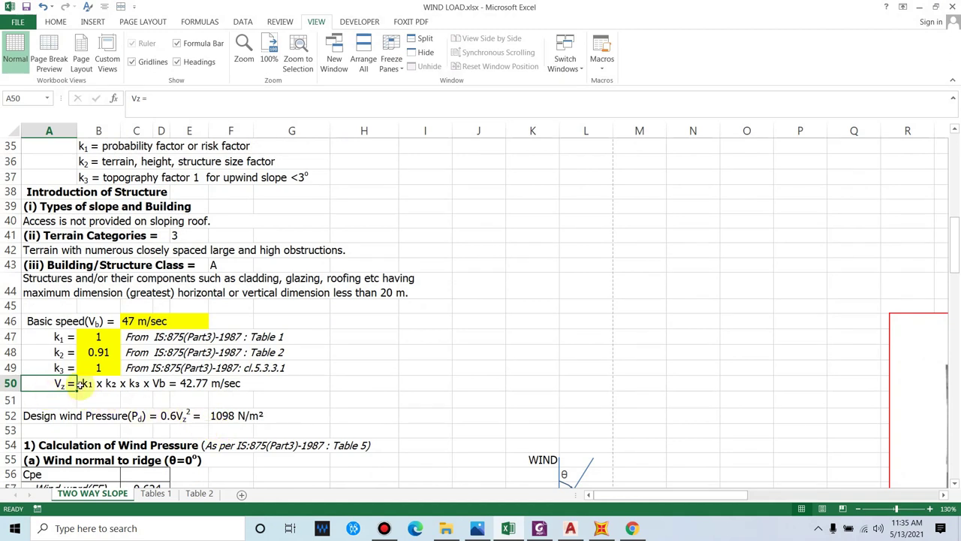
scroll(172, 383, down, 1)
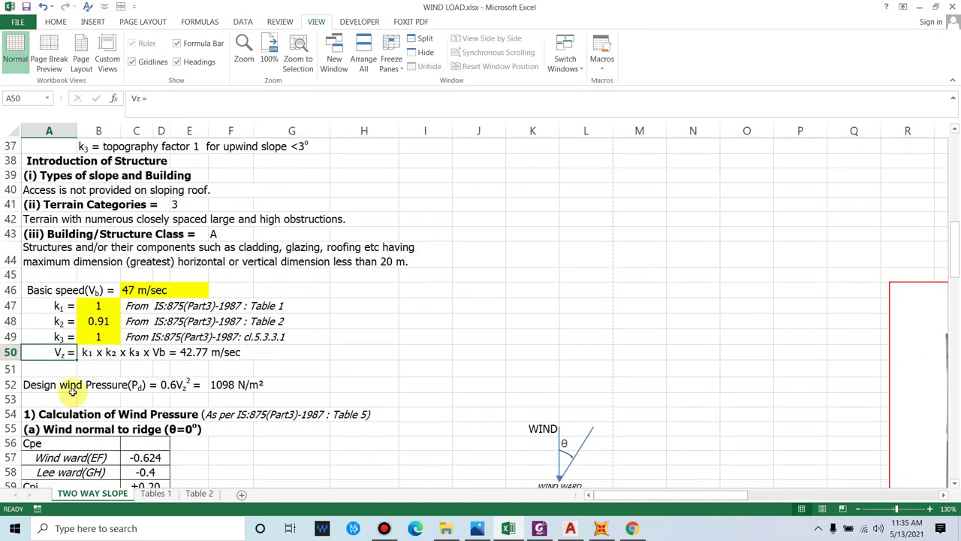
- Review the design wind pressure label in A52 and its formula in F52 against the k factors and Vz above
click(64, 390)
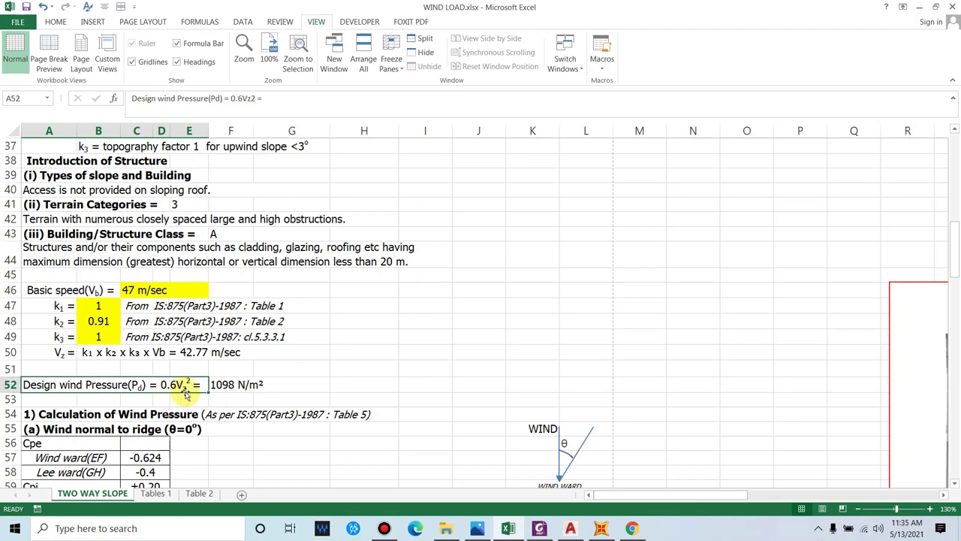
scroll(188, 387, up, 1)
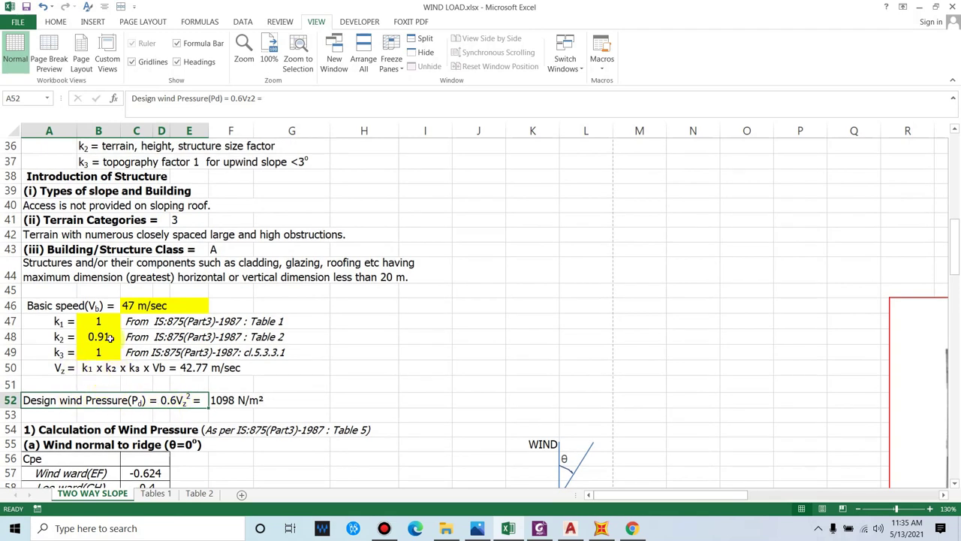
scroll(224, 368, down, 1)
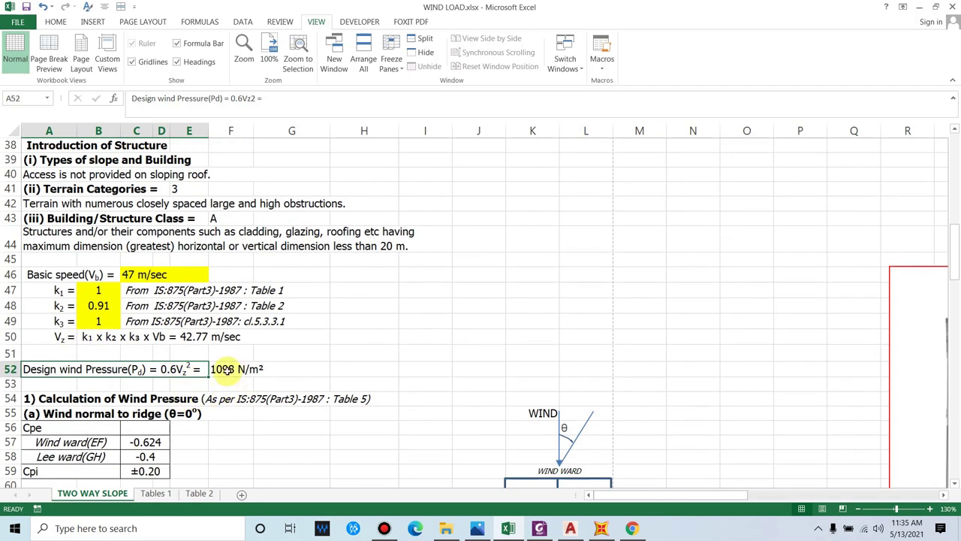
click(223, 368)
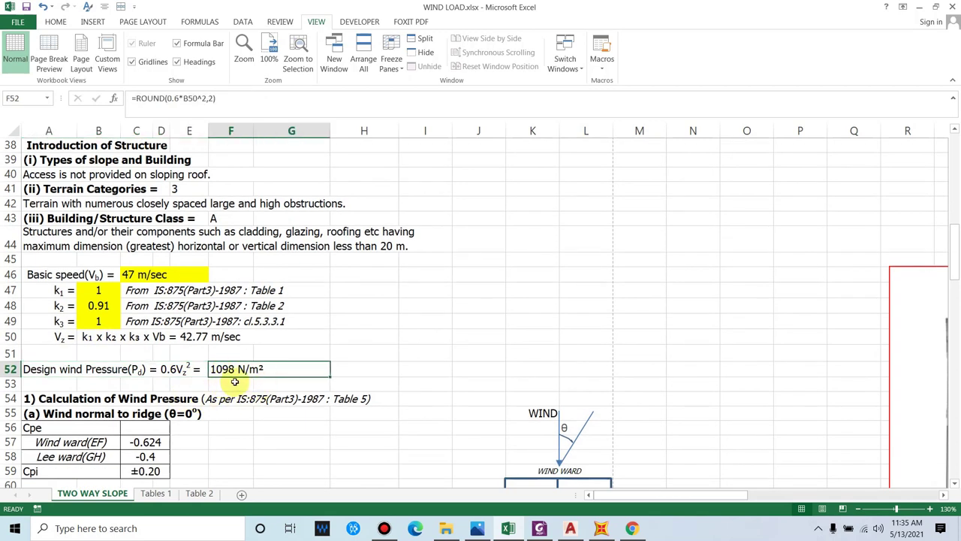
click(82, 372)
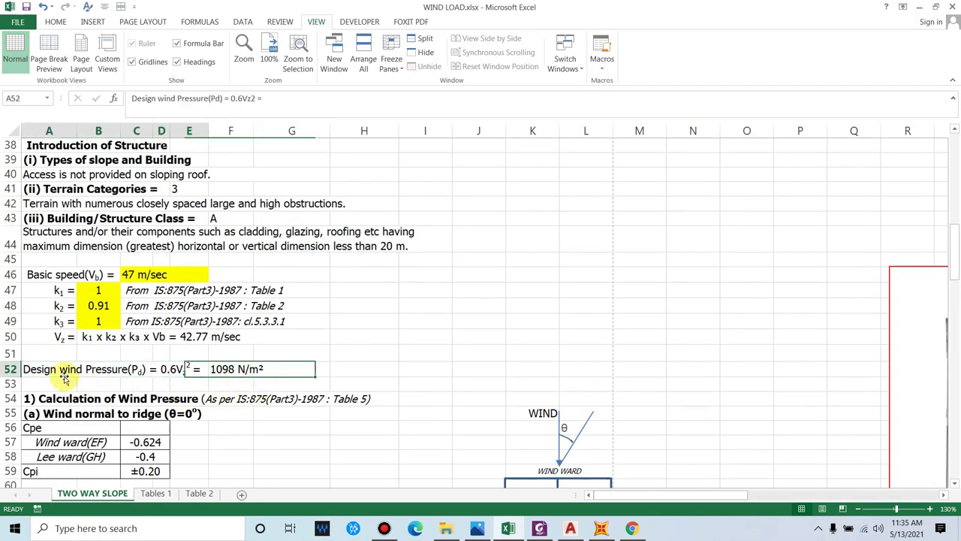
click(229, 370)
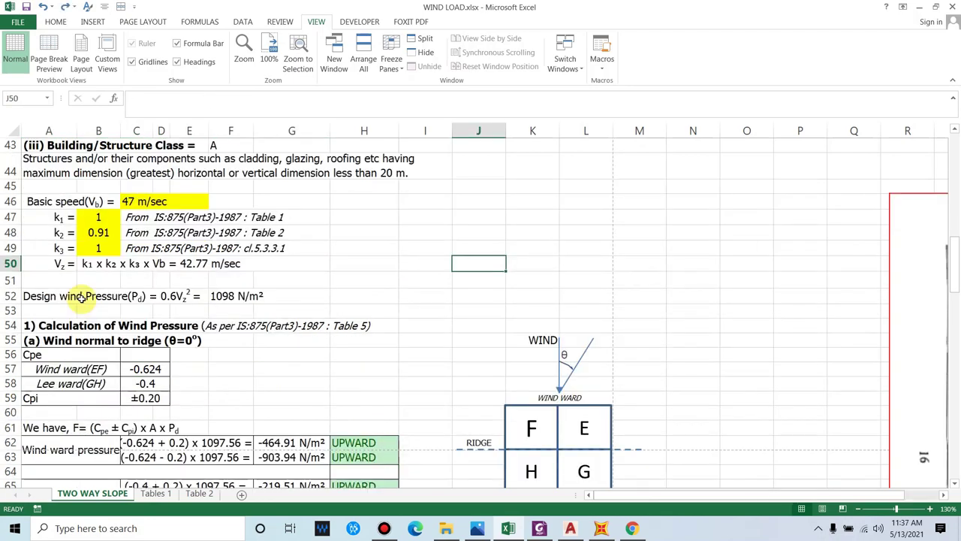
- Go back to the wind load section and review the force formula F = (Cpe - Cpi) x A x Pd in row 27
scroll(251, 322, up, 12)
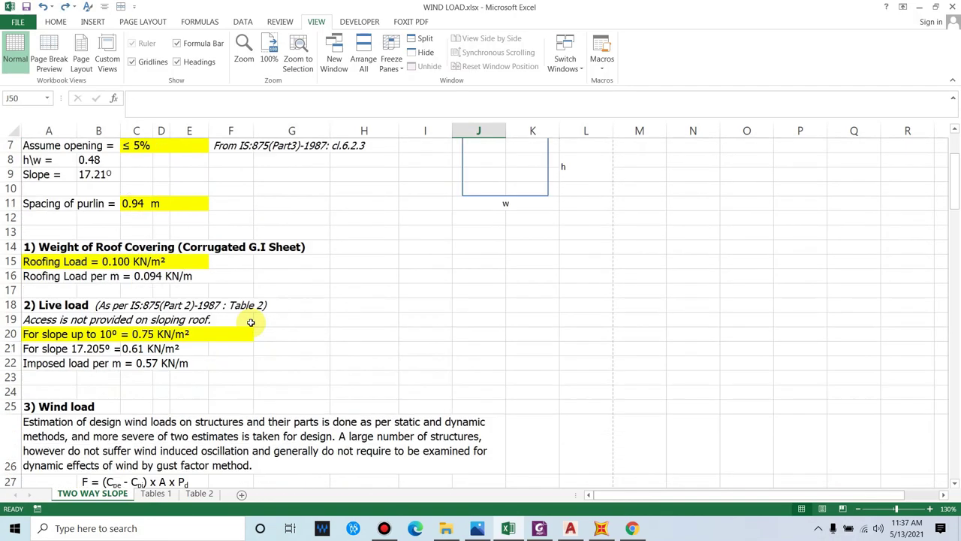
scroll(251, 322, up, 2)
scroll(135, 353, down, 5)
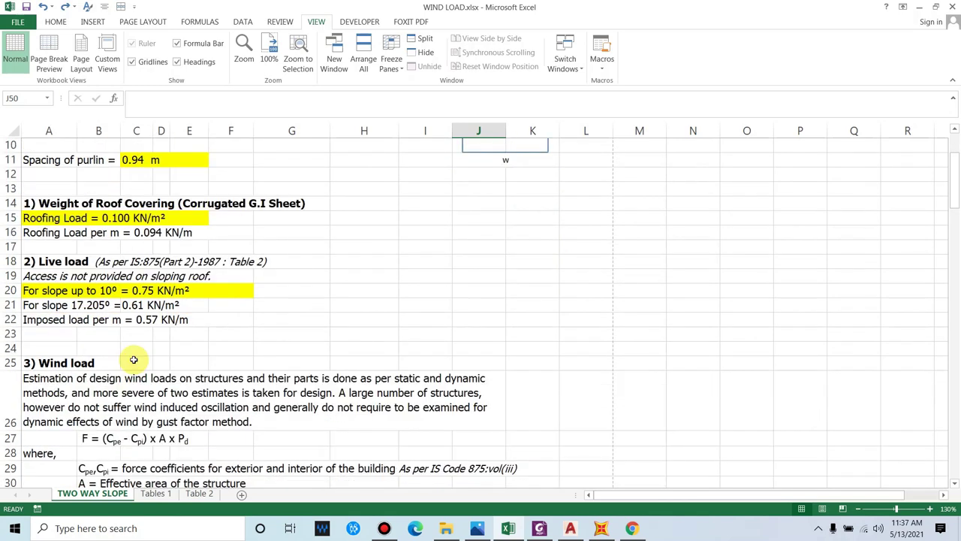
click(92, 351)
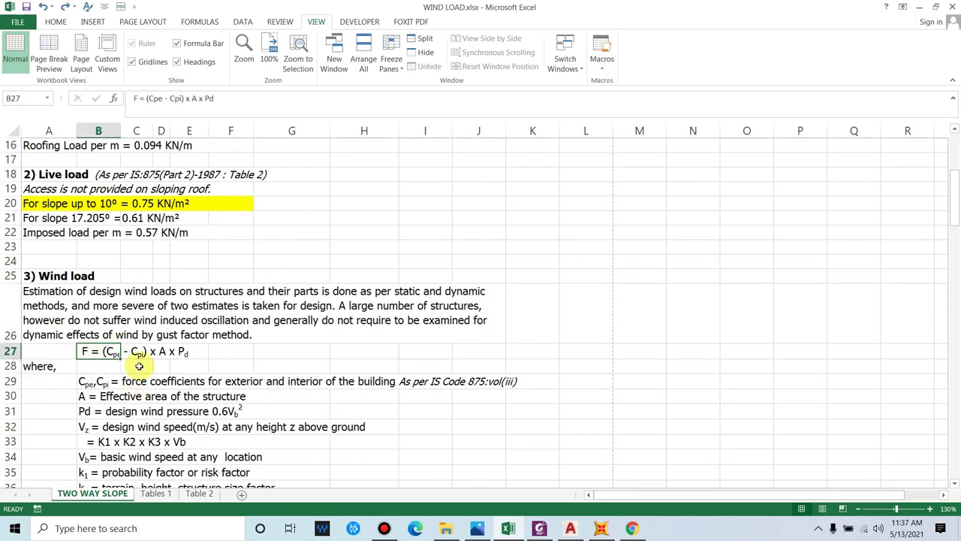
scroll(180, 353, down, 1)
click(188, 321)
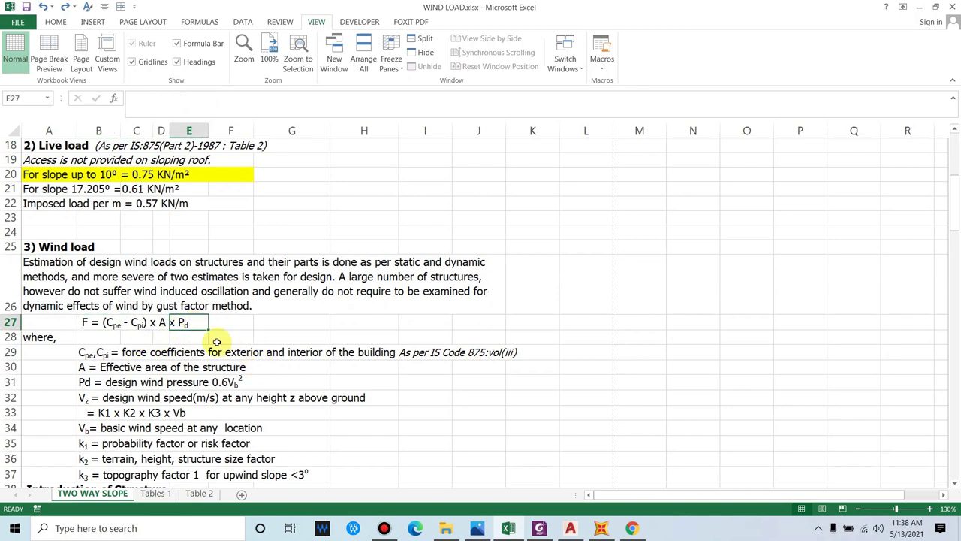
click(112, 323)
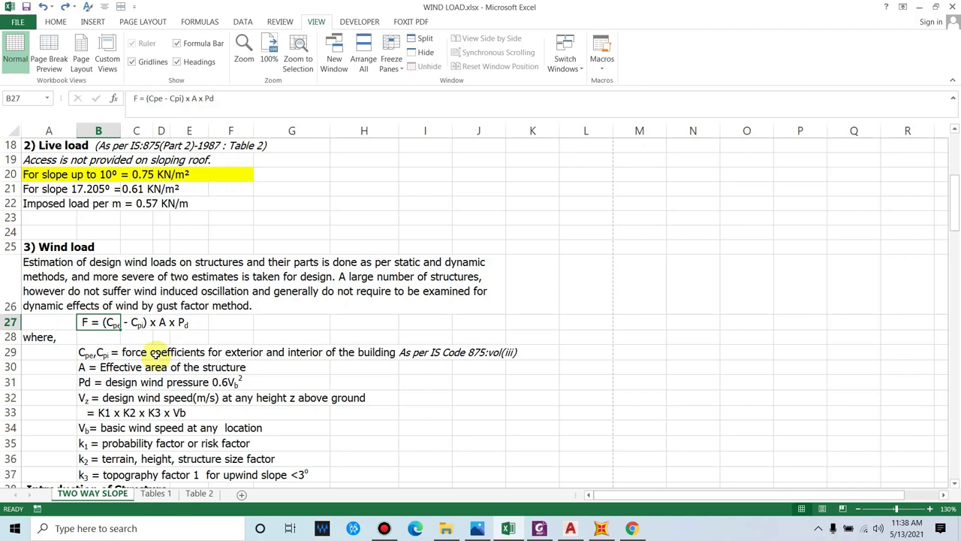
scroll(151, 353, up, 1)
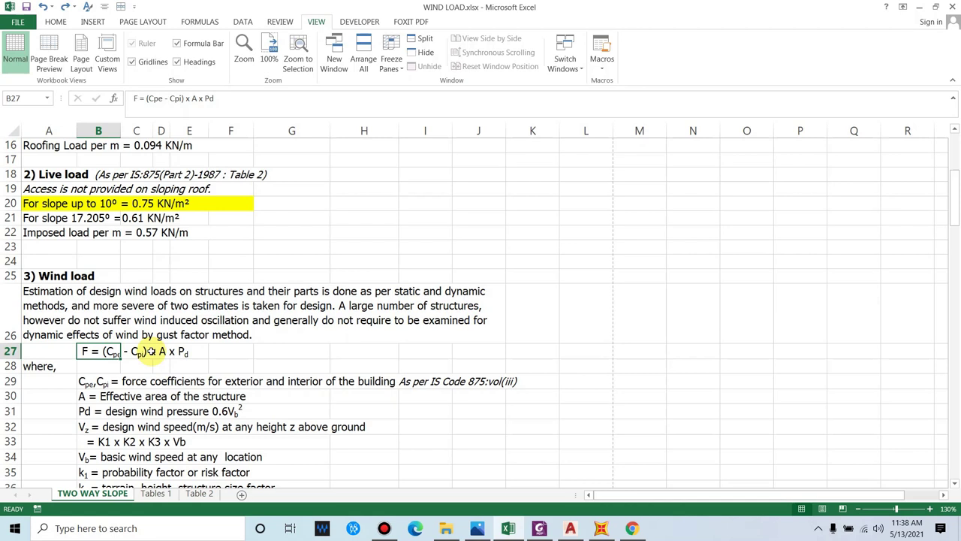
- Read the definitions of the Cpe and Cpi coefficients in B29 and of the effective area A in B30
click(87, 381)
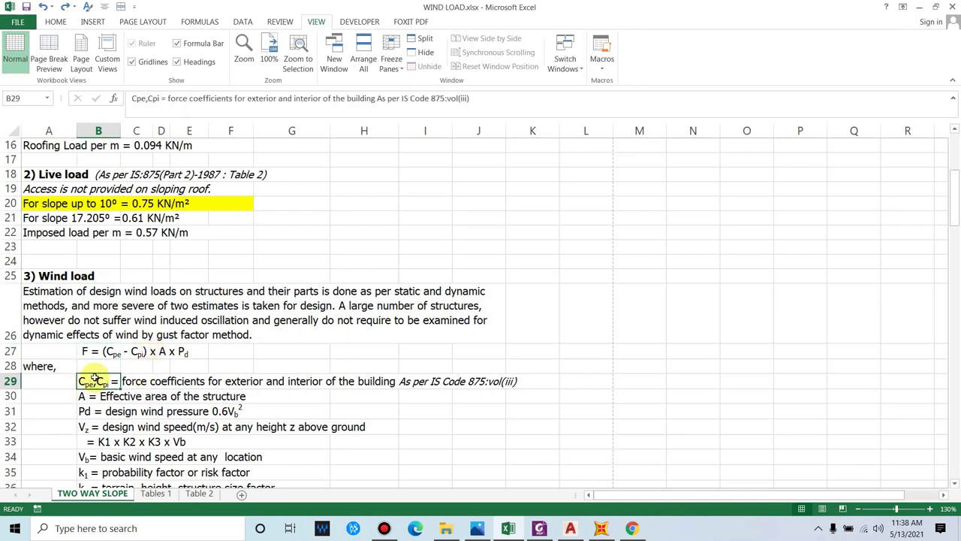
click(128, 392)
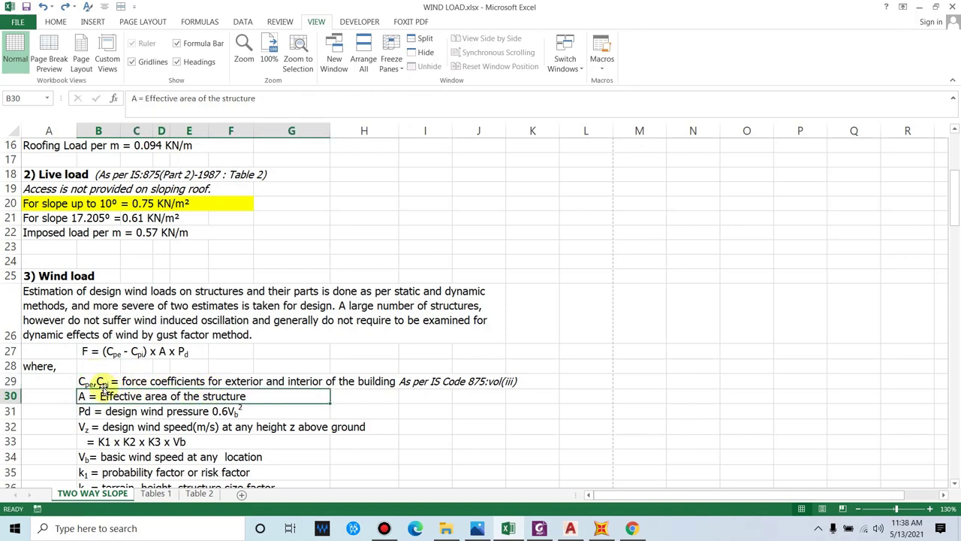
click(102, 383)
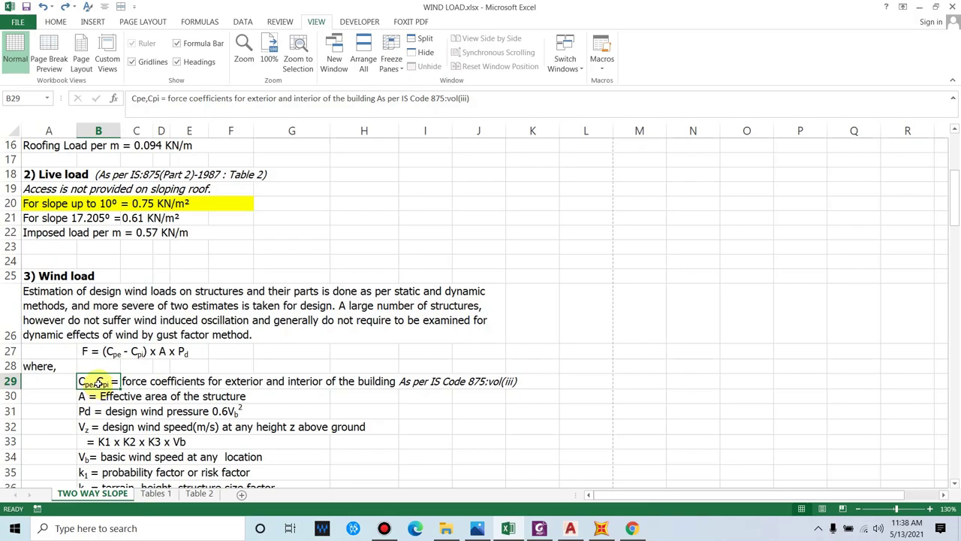
- Return to the truss data at the start of the sheet and locate the h\w ratio in A8
scroll(162, 376, down, 6)
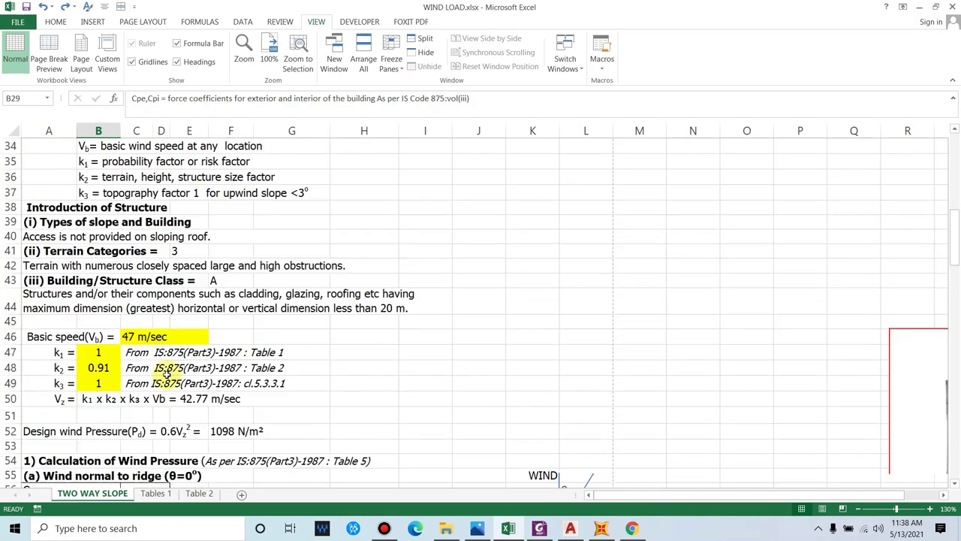
scroll(166, 372, up, 1)
scroll(166, 371, up, 10)
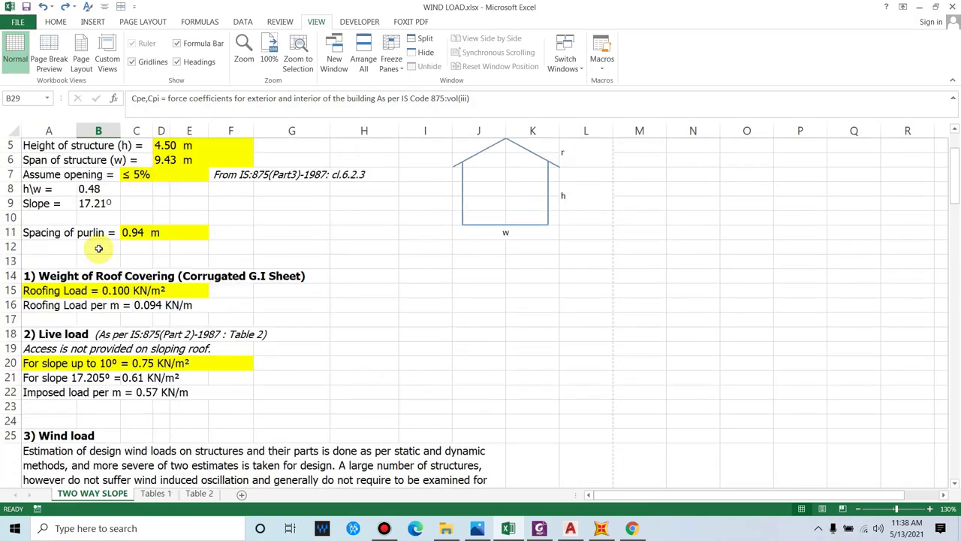
click(39, 251)
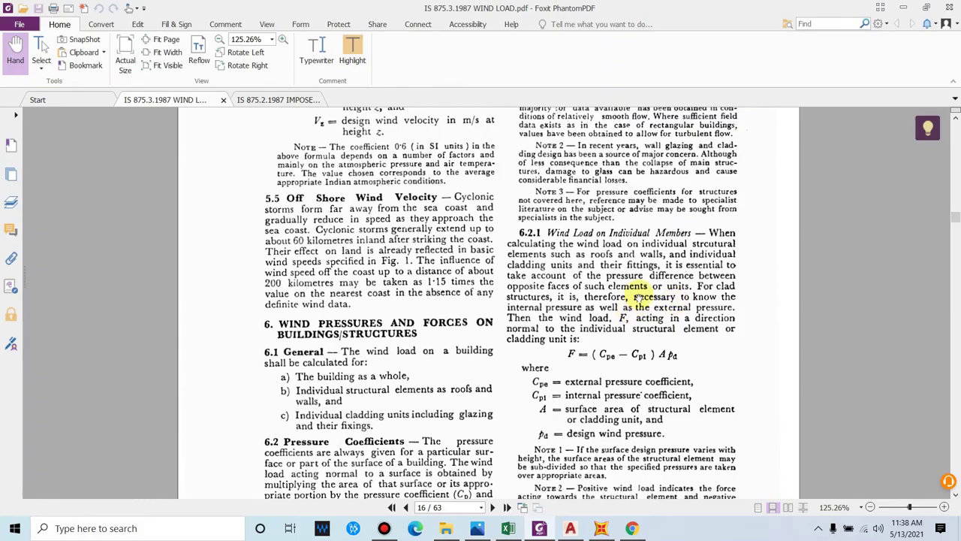
- Switch to the wind load code PDF in Foxit PhantomPDF and read clauses 6.2.1 and 6.2.2.2, then find Table 5 for pitched roofs
click(539, 528)
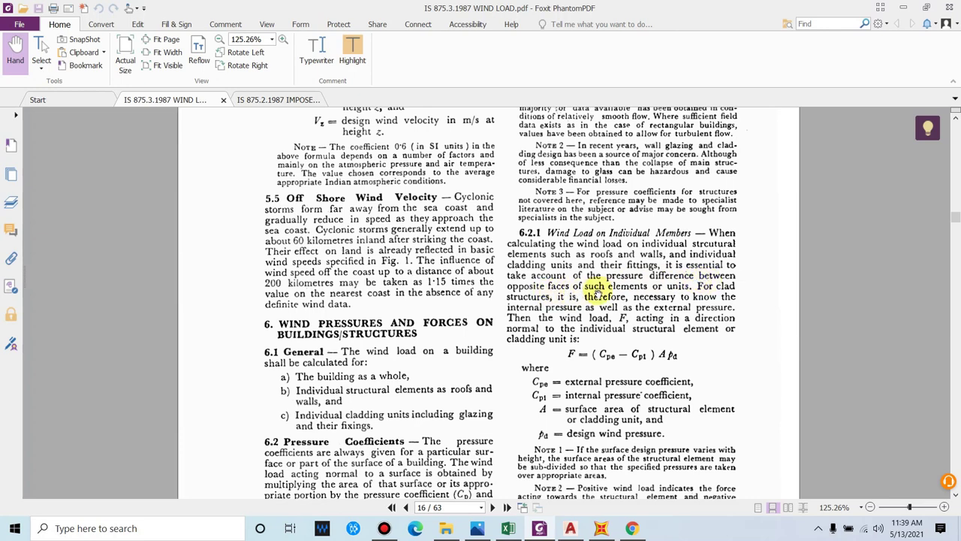
scroll(668, 291, down, 5)
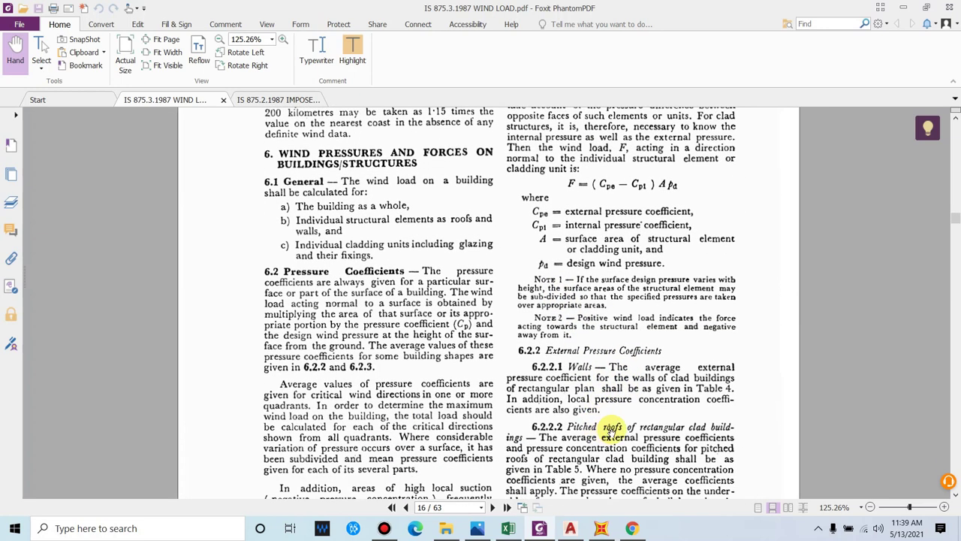
scroll(542, 455, down, 1)
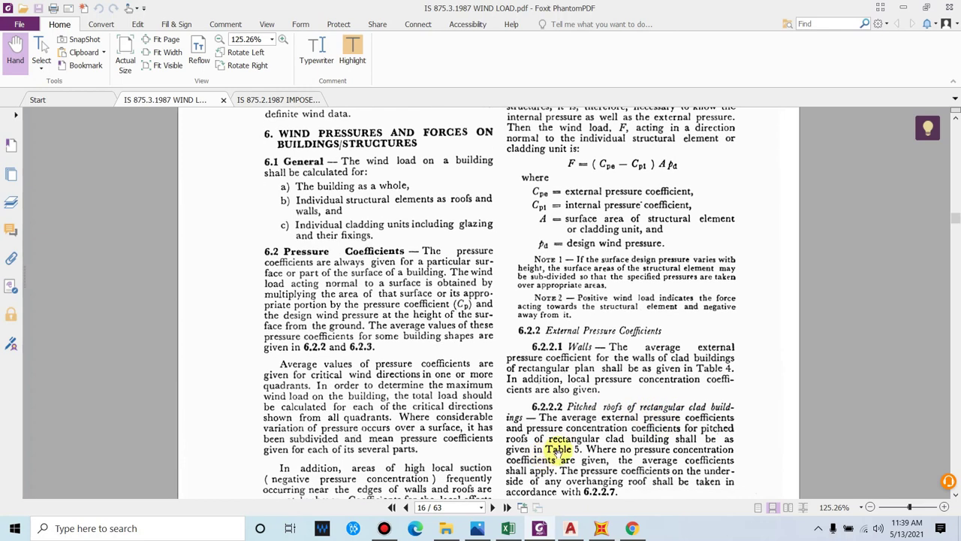
scroll(561, 448, down, 3)
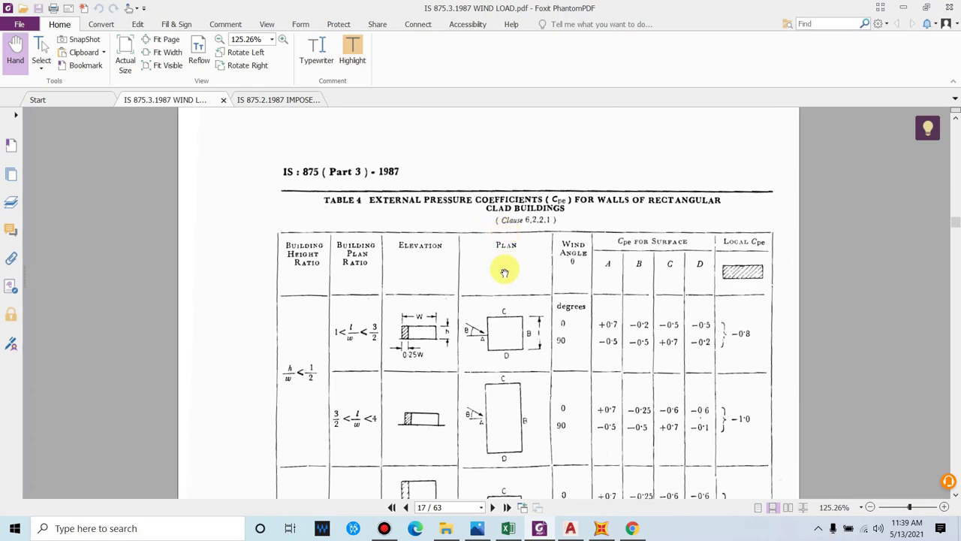
scroll(562, 199, down, 10)
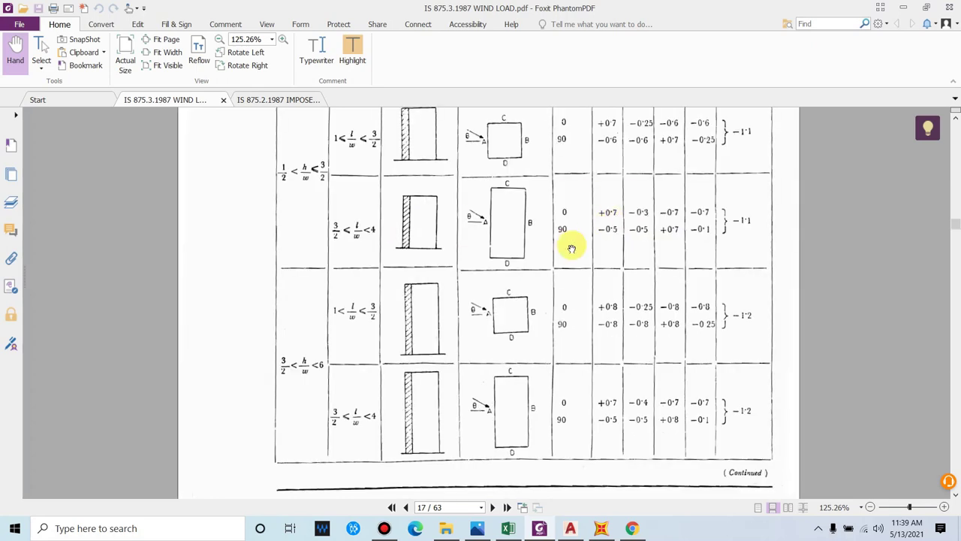
scroll(402, 346, down, 10)
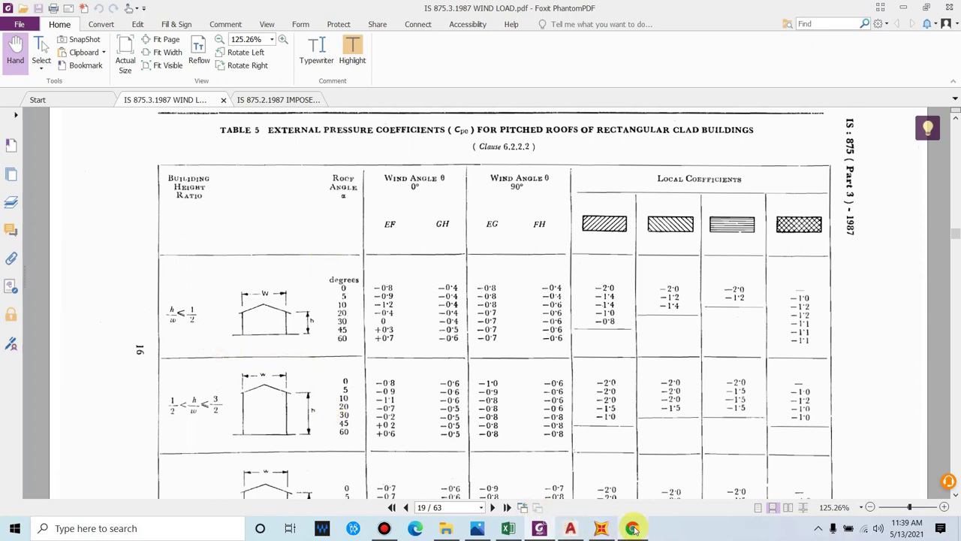
- Switch to the WIND LOAD workbook in Excel and check the h\w ratio in row 8 and the roof slope in row 9
click(508, 528)
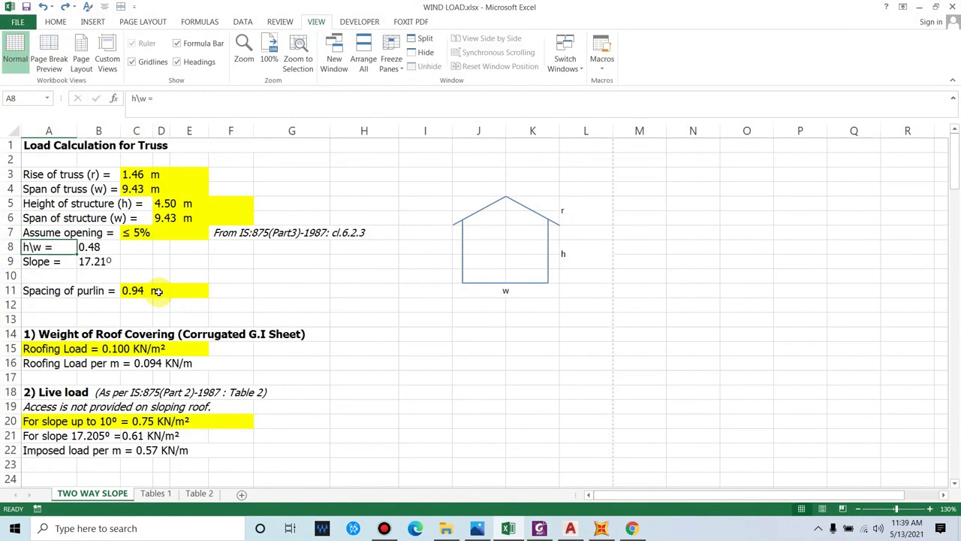
click(98, 247)
click(47, 261)
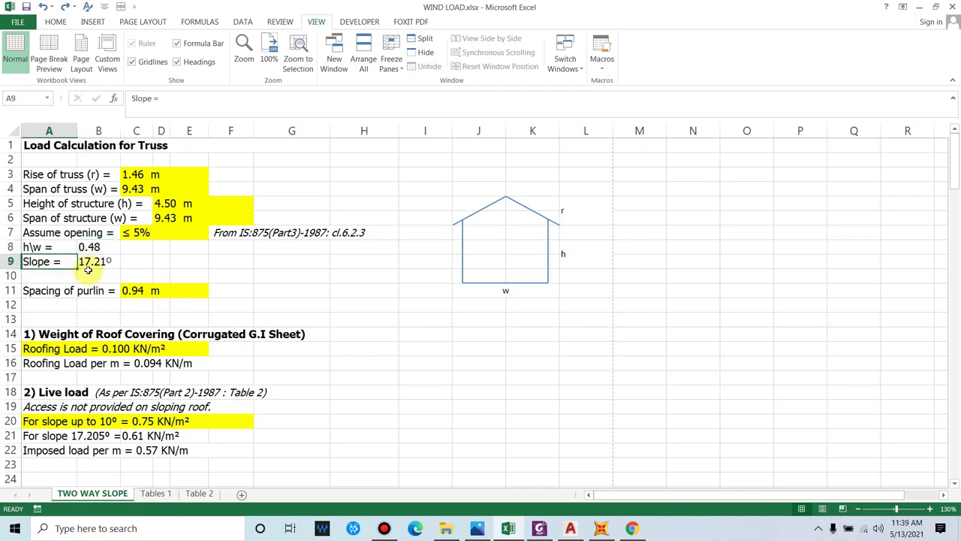
- Return to the wind load code PDF and compare the building height ratio cases and roof angles in Table 5
click(919, 6)
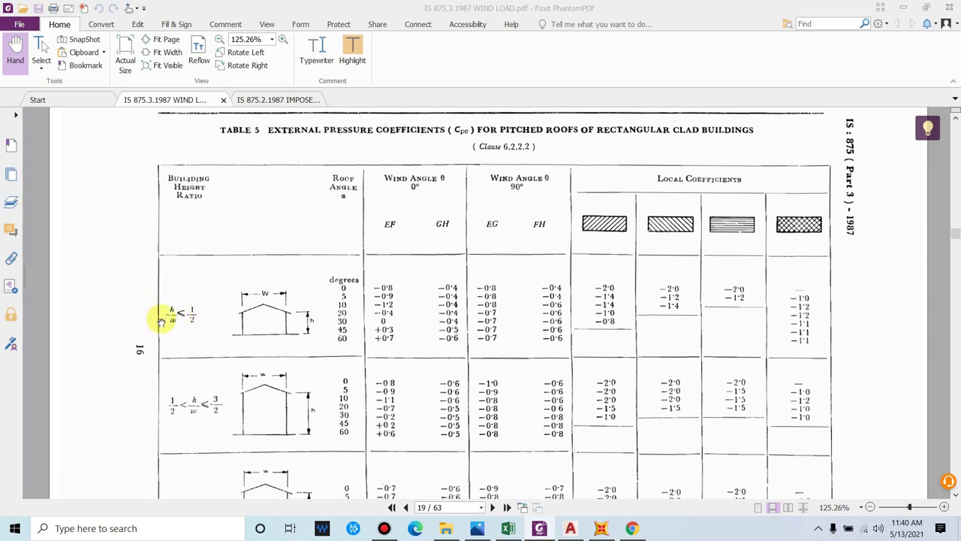
scroll(198, 398, down, 1)
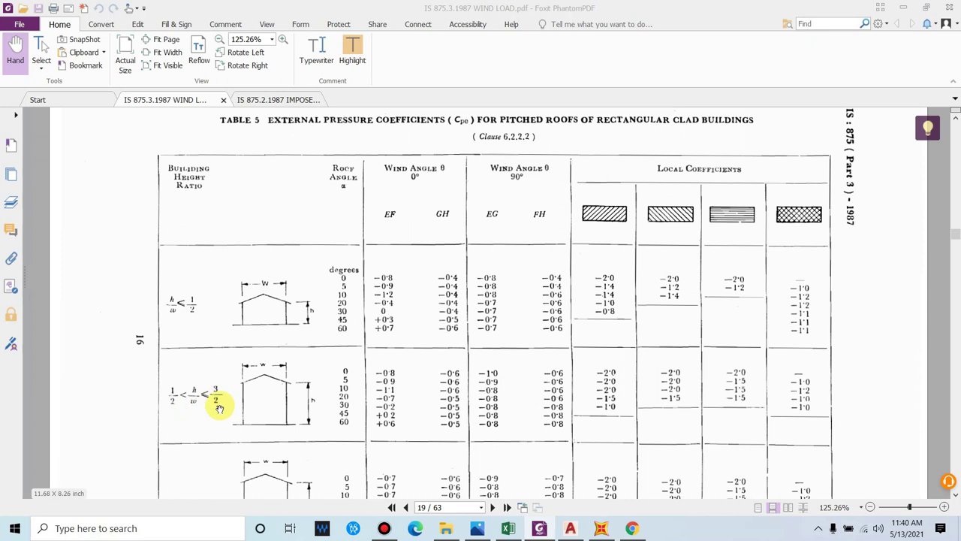
scroll(224, 394, down, 2)
scroll(225, 394, down, 4)
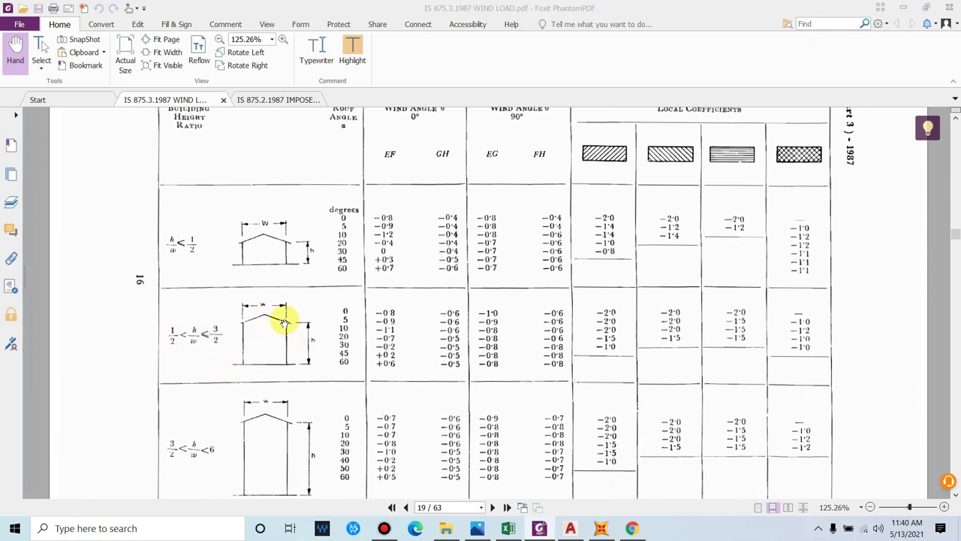
- Switch from Table 5 to the WIND LOAD workbook in Excel and go to Calculation of Wind Pressure, case (a), in rows 54 to 59
scroll(226, 253, up, 3)
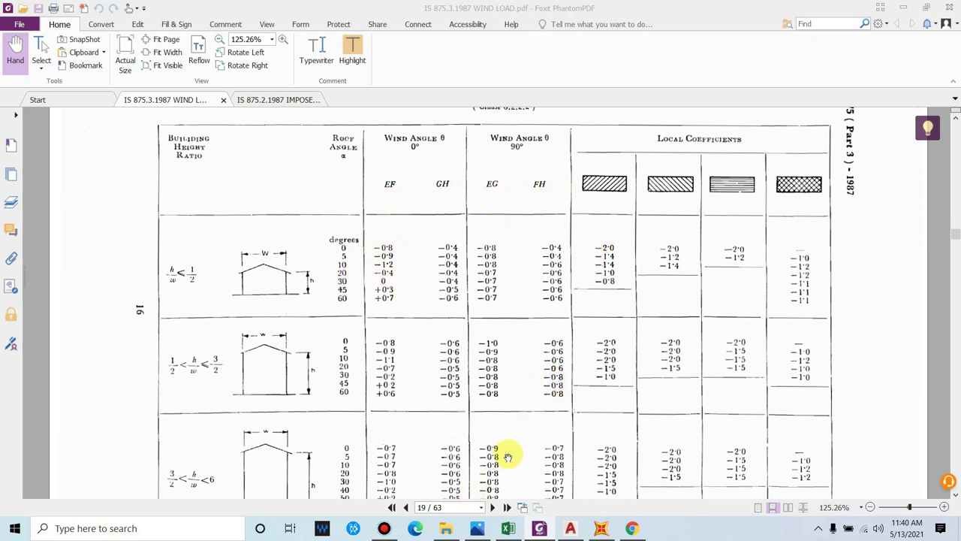
click(509, 528)
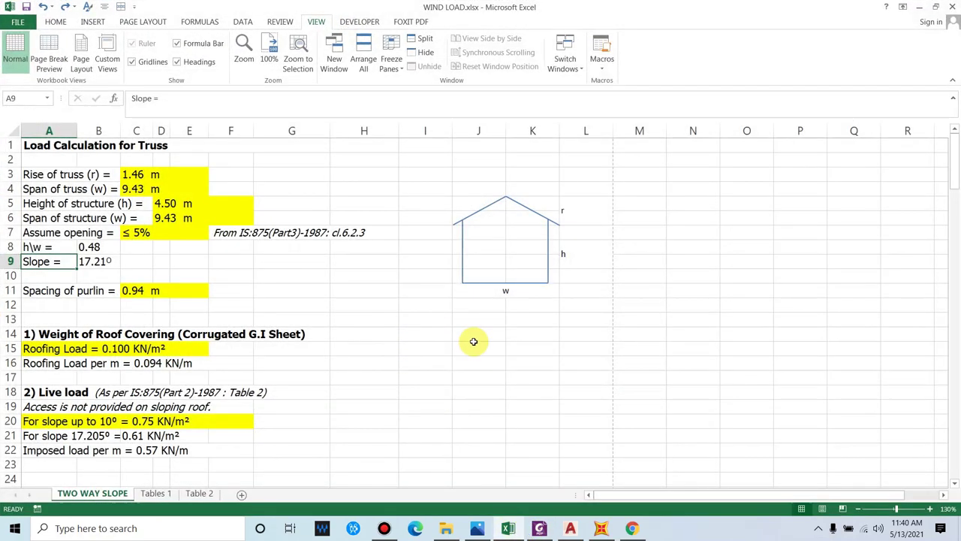
scroll(476, 340, down, 11)
scroll(483, 344, down, 4)
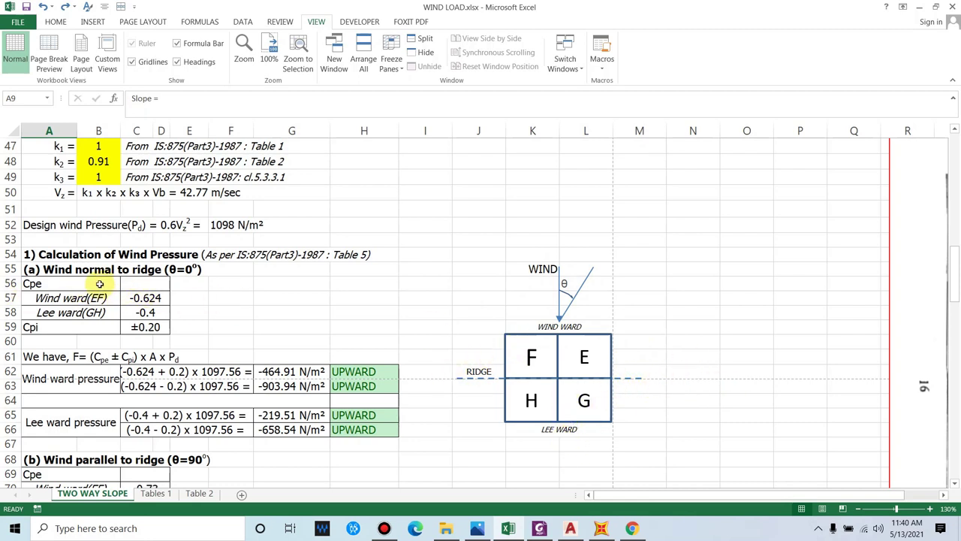
- View the 3-D truss roof model in SAP2000, then return to the F, E, H, G roof diagram in Excel
click(475, 377)
click(482, 394)
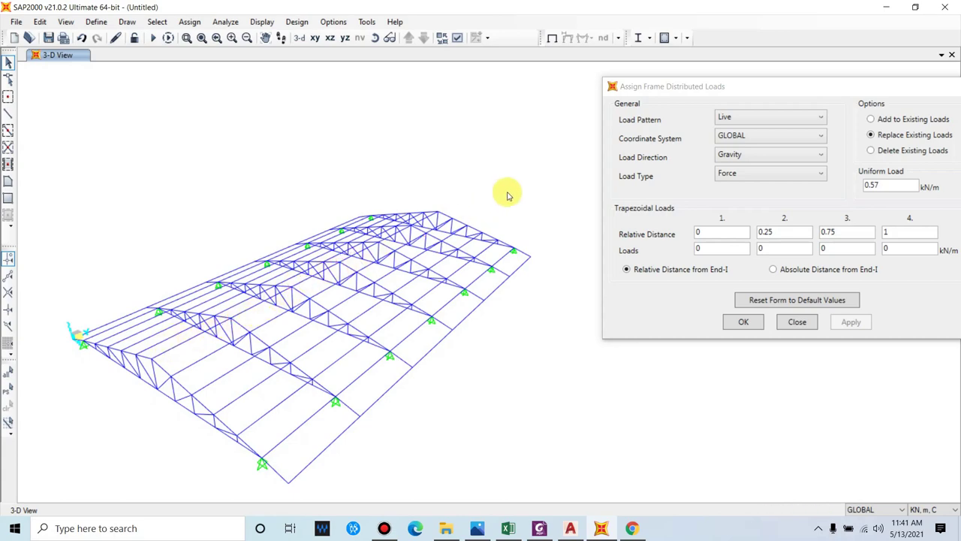
click(508, 530)
click(683, 356)
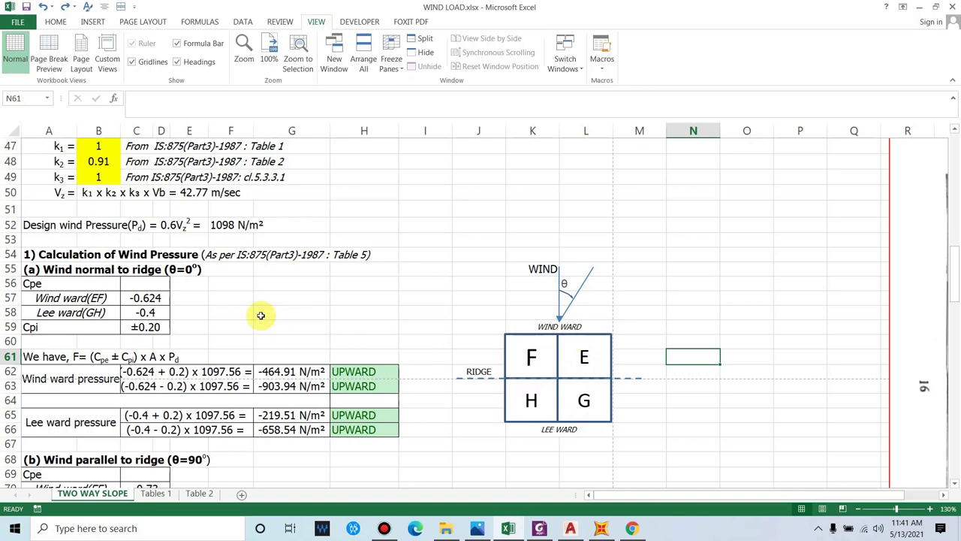
scroll(258, 315, down, 1)
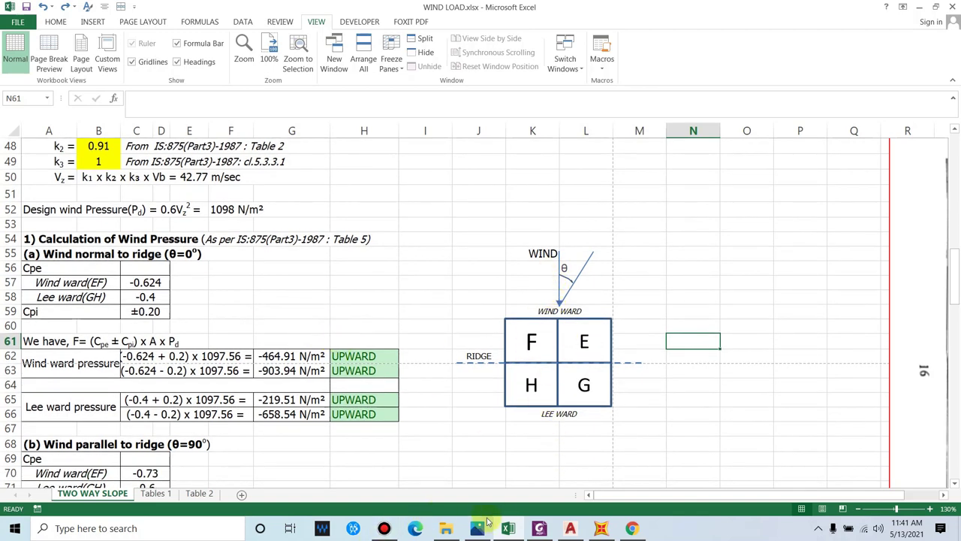
- Check the 0° and 90° wind angle columns of Table 5 in the wind load code PDF, then return to Excel
click(538, 528)
scroll(453, 228, up, 1)
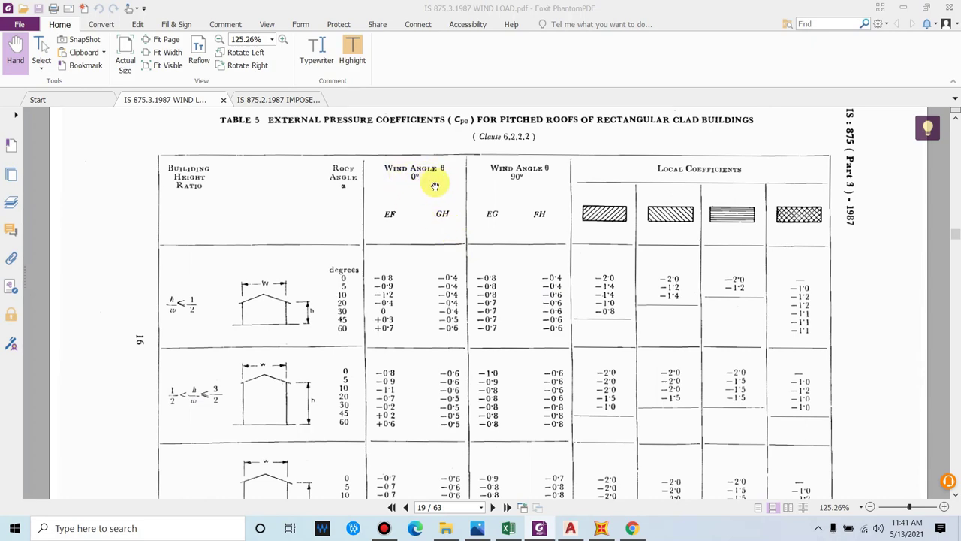
key(alt+Tab)
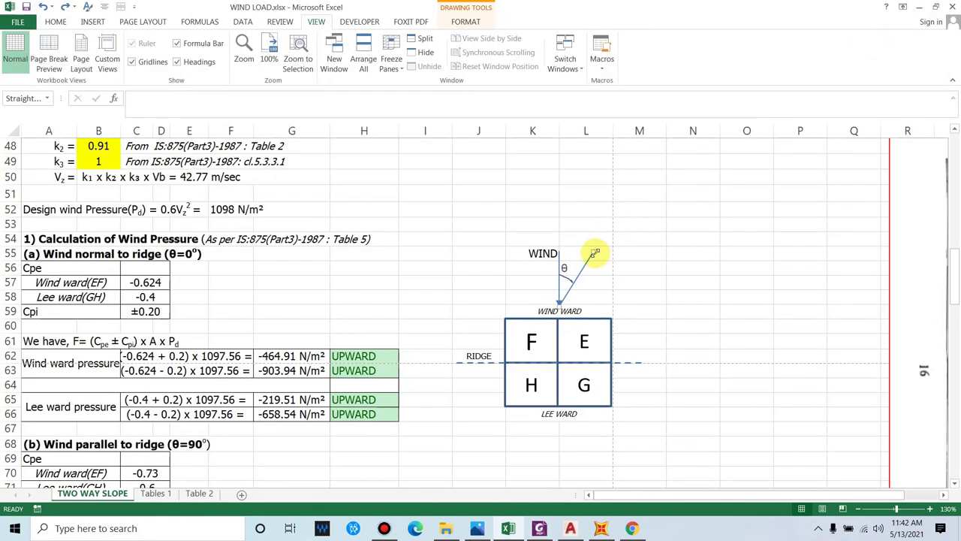
- Swing the slanted wind line of the roof diagram onto the vertical arrow and back to its angled position to demonstrate angle θ
drag(595, 253, 574, 253)
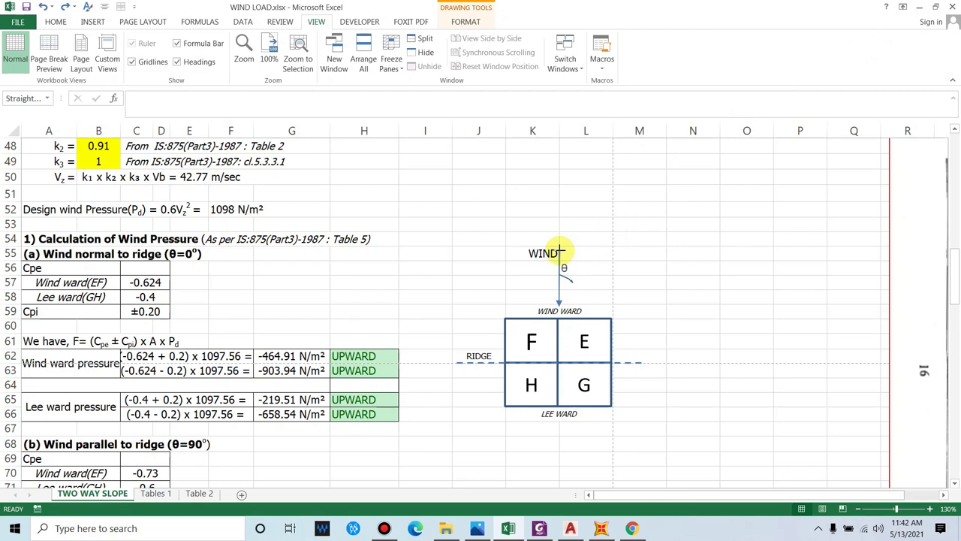
drag(569, 253, 594, 253)
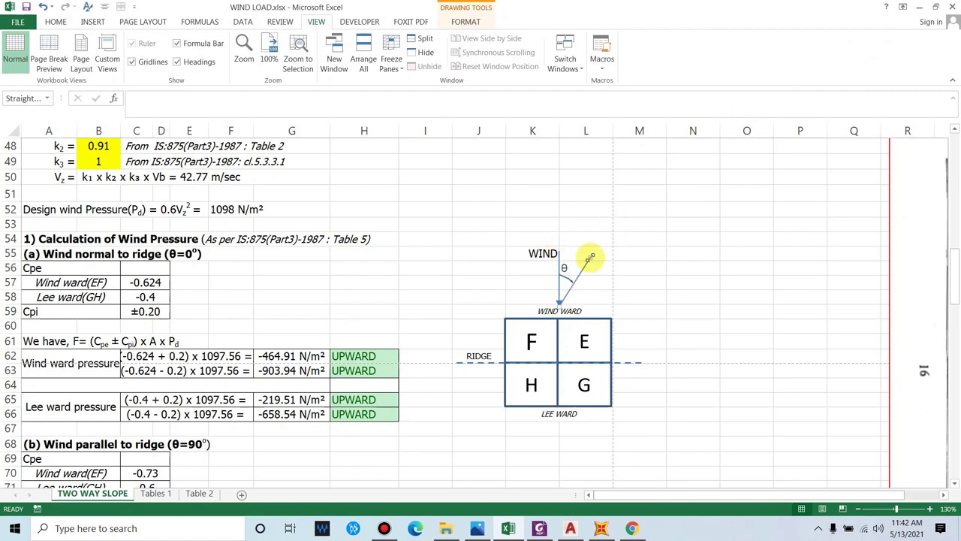
click(278, 301)
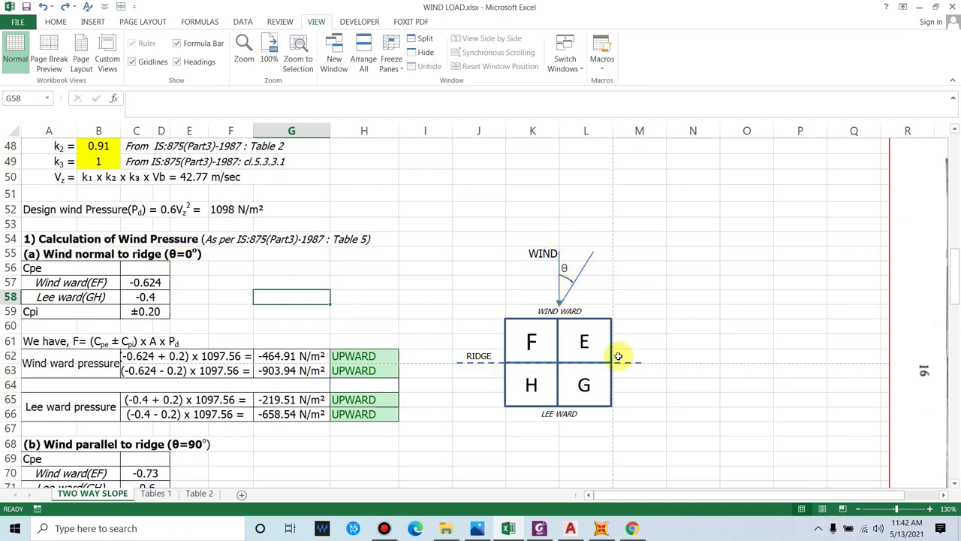
click(593, 253)
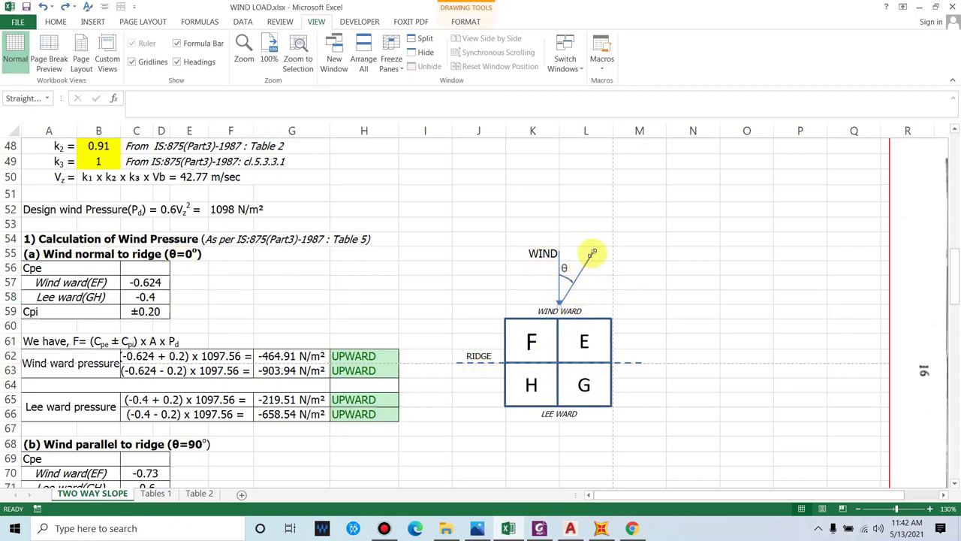
mouse_move(593, 254)
mouse_down()
mouse_move(563, 249)
mouse_move(592, 254)
mouse_up()
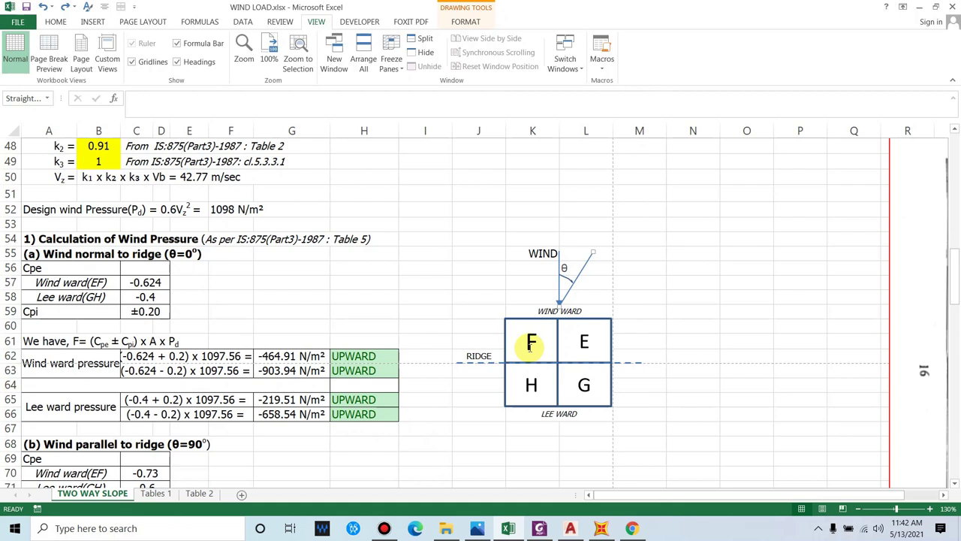
click(582, 272)
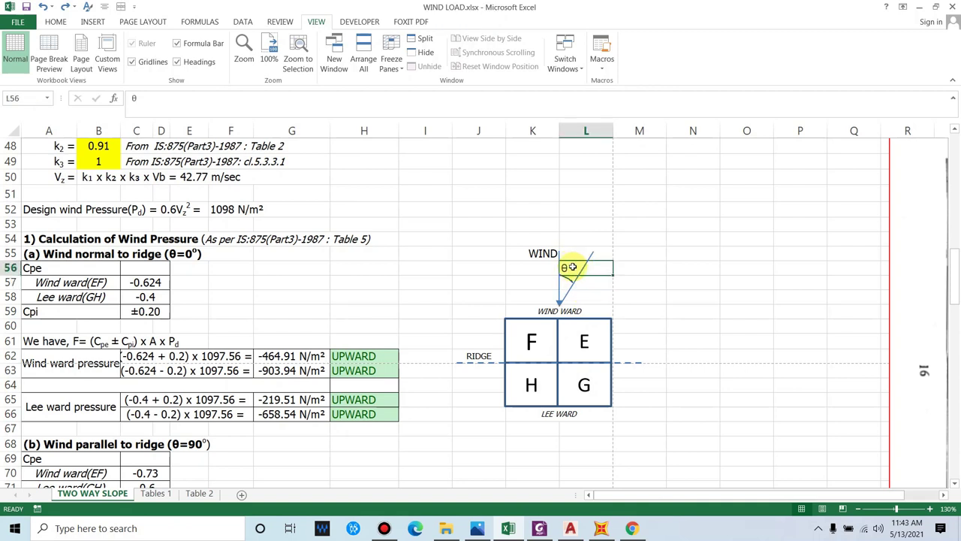
click(577, 278)
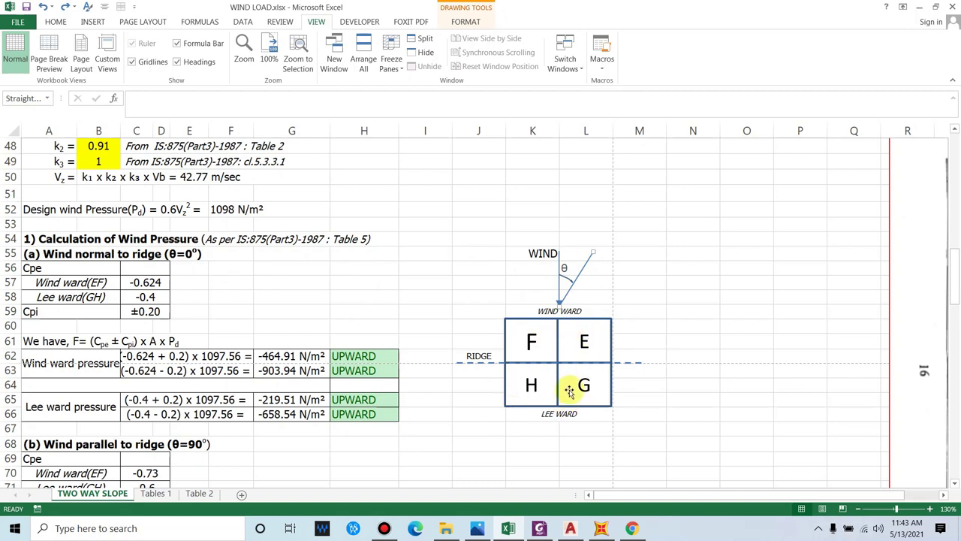
- Compare the Wind ward(EF) and Lee ward(GH) rows of case (a) with the EF and GH columns of Table 5 in the PDF
click(96, 287)
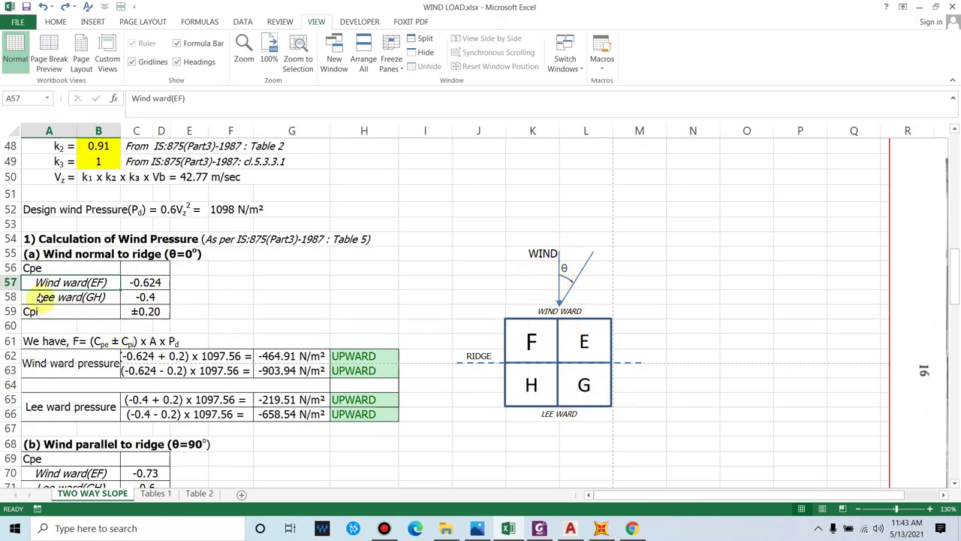
key(alt+Tab)
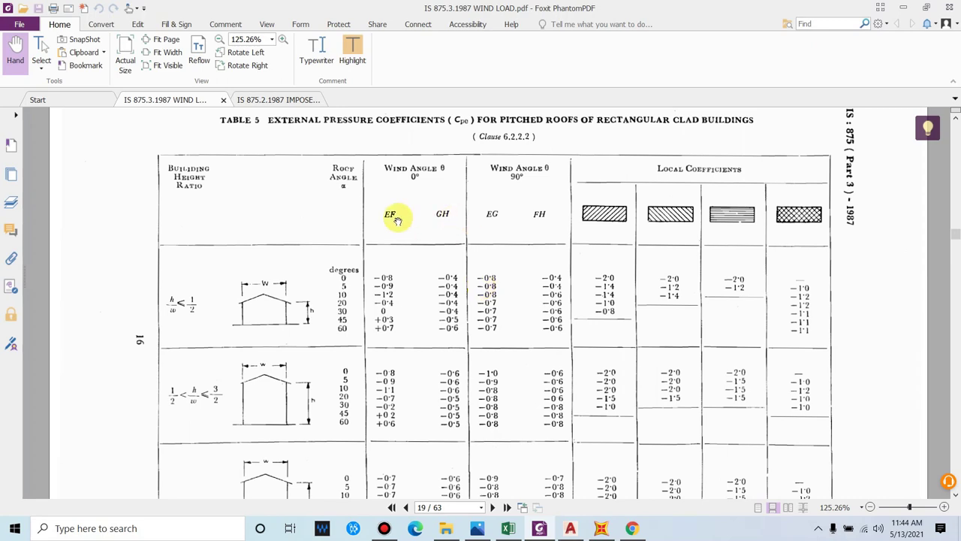
key(alt+Tab)
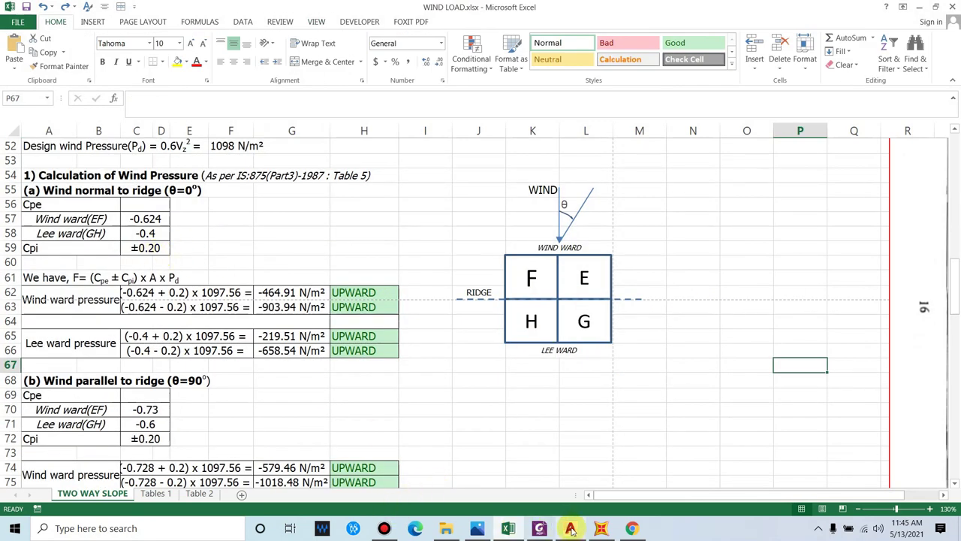
click(509, 528)
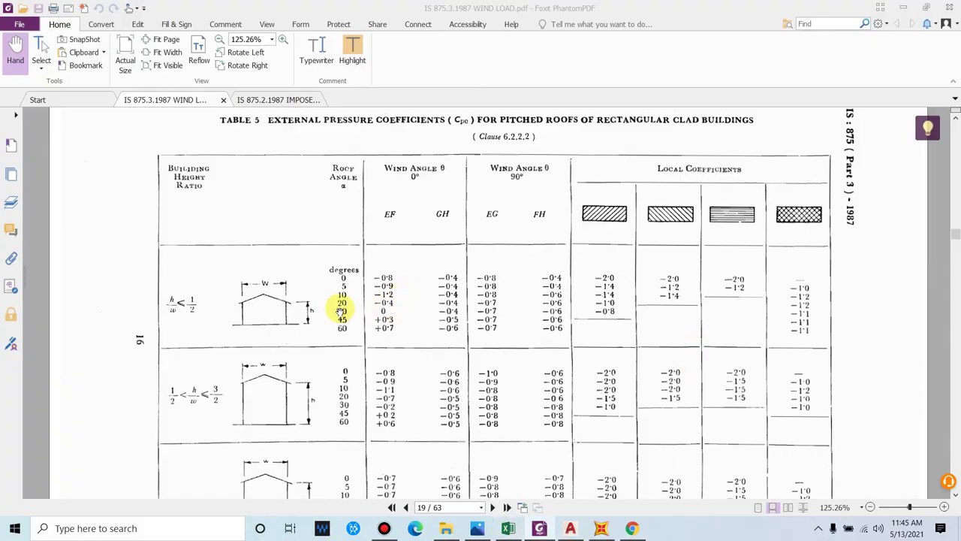
scroll(411, 298, up, 1)
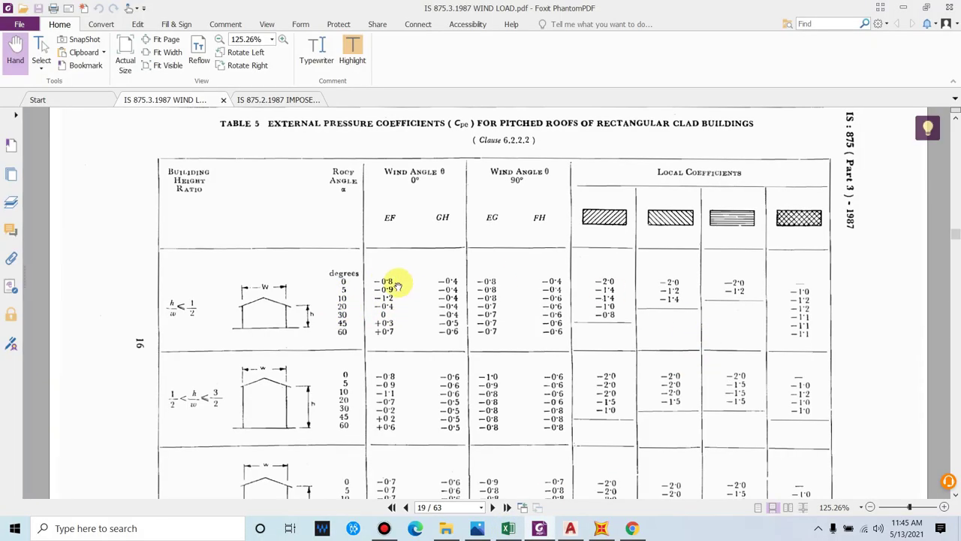
- Snip the 10° and 20° rows of Table 5 with their EF and GH coefficients for h/w < 1/2, then switch back to Excel
key(super+shift+s)
mouse_move(332, 293)
mouse_down()
mouse_move(428, 314)
mouse_move(459, 309)
mouse_up()
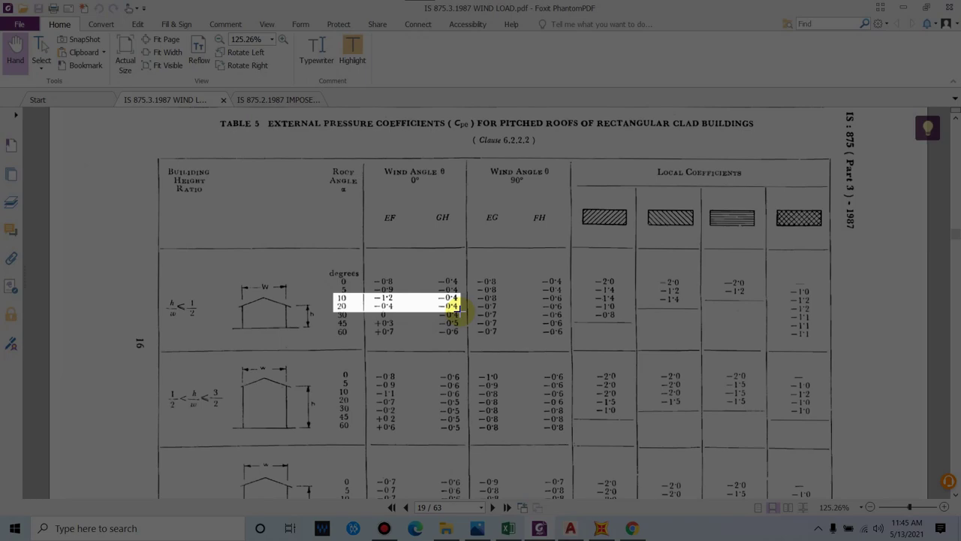
key(alt+Tab)
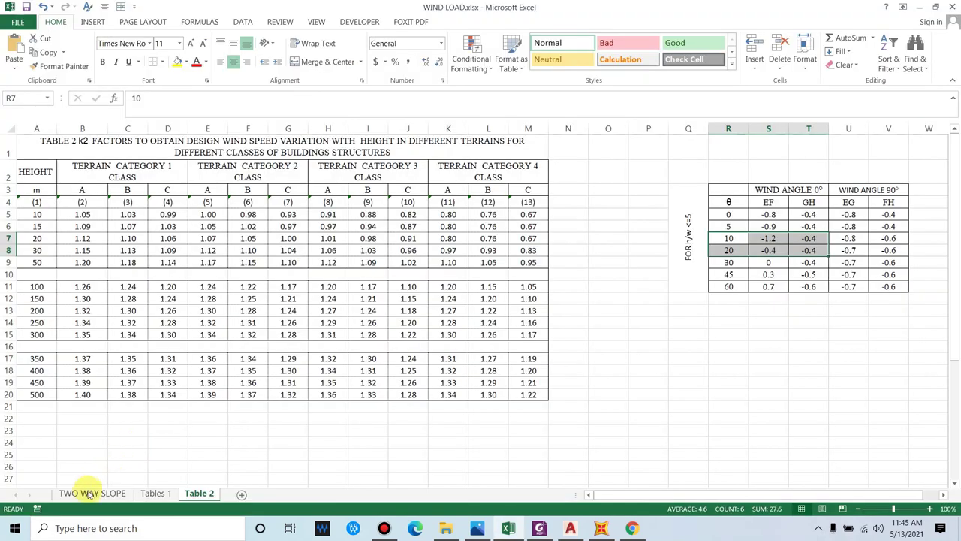
- Go to the TWO WAY SLOPE sheet and check the Cpe values in C57 and C58 and the Cpi row below them
click(92, 493)
click(146, 220)
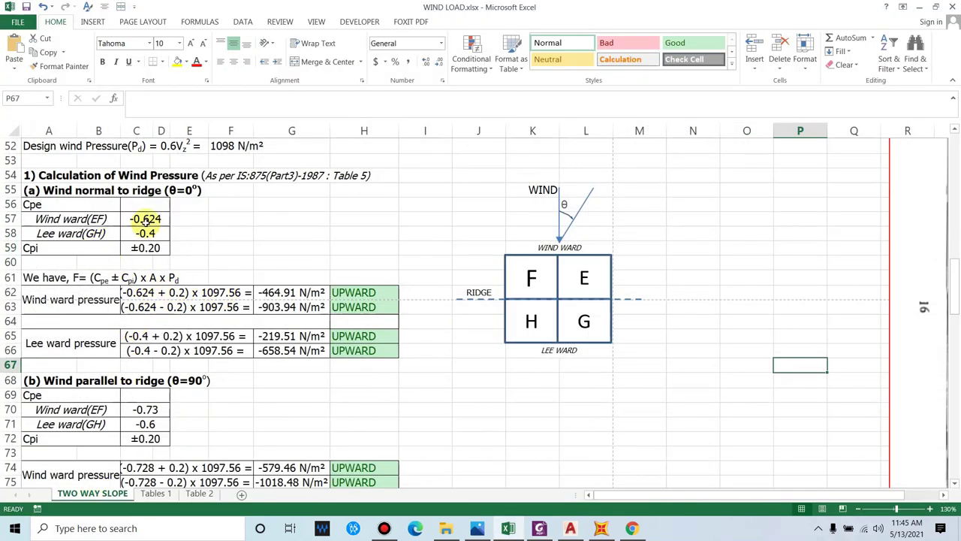
click(148, 234)
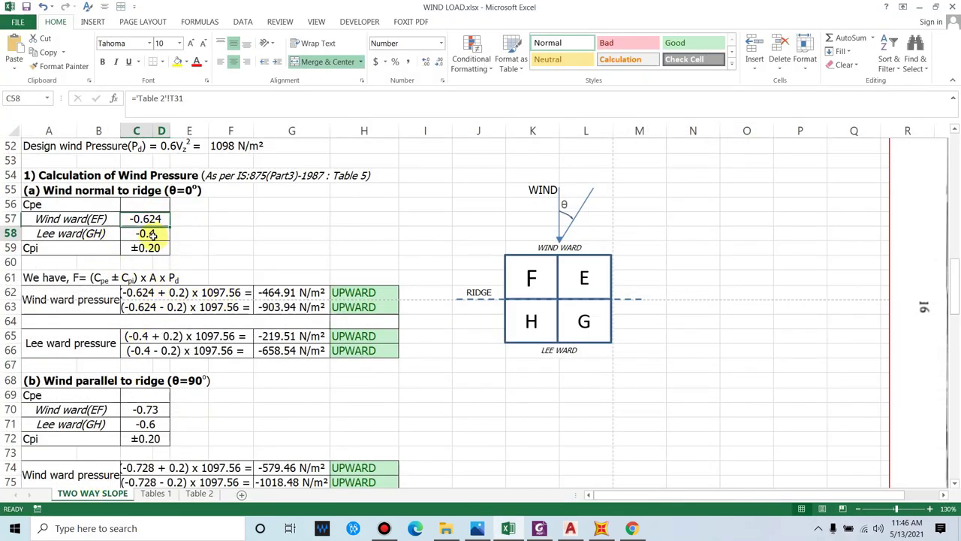
click(72, 248)
- Switch to the wind load code PDF and read clauses 6.2.3 and 6.2.3.1 on internal pressure coefficients
scroll(63, 304, up, 1)
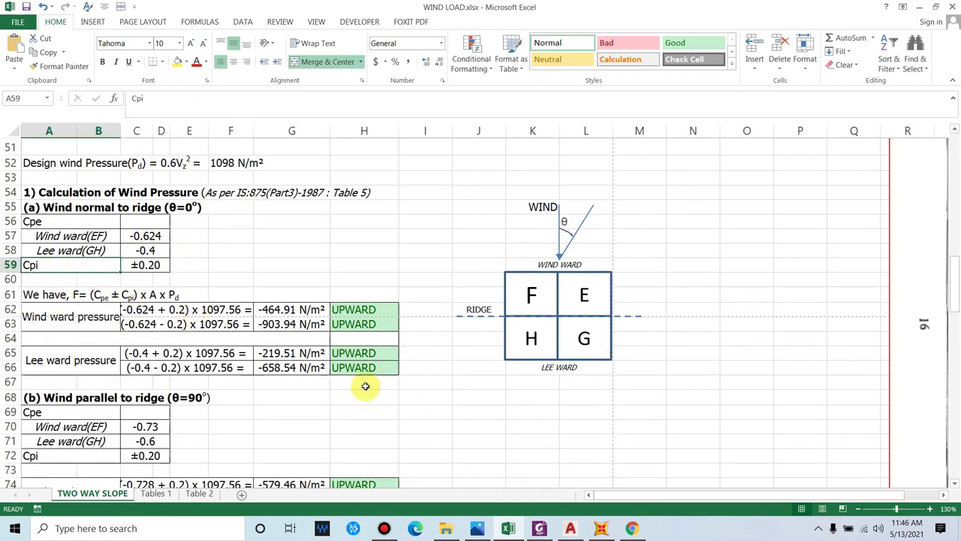
scroll(171, 311, up, 2)
key(alt+Tab)
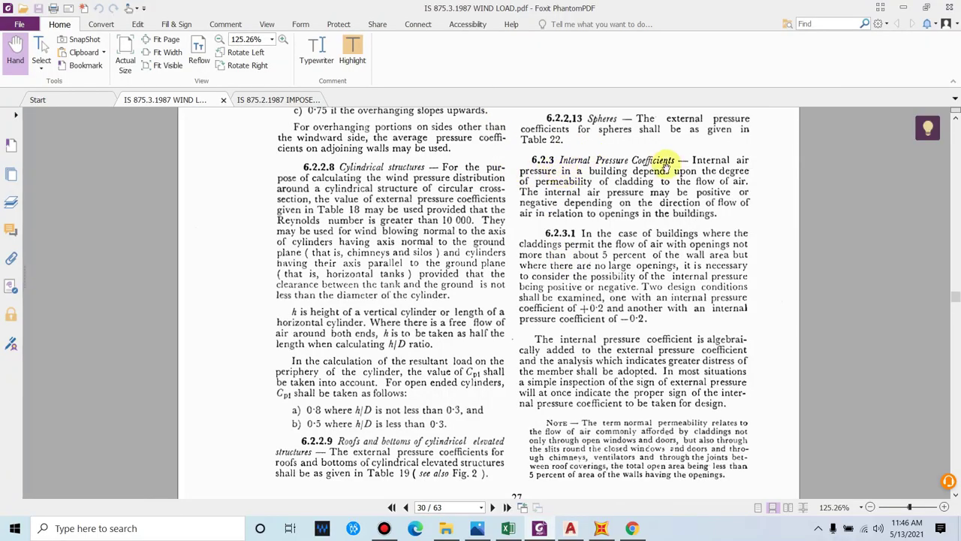
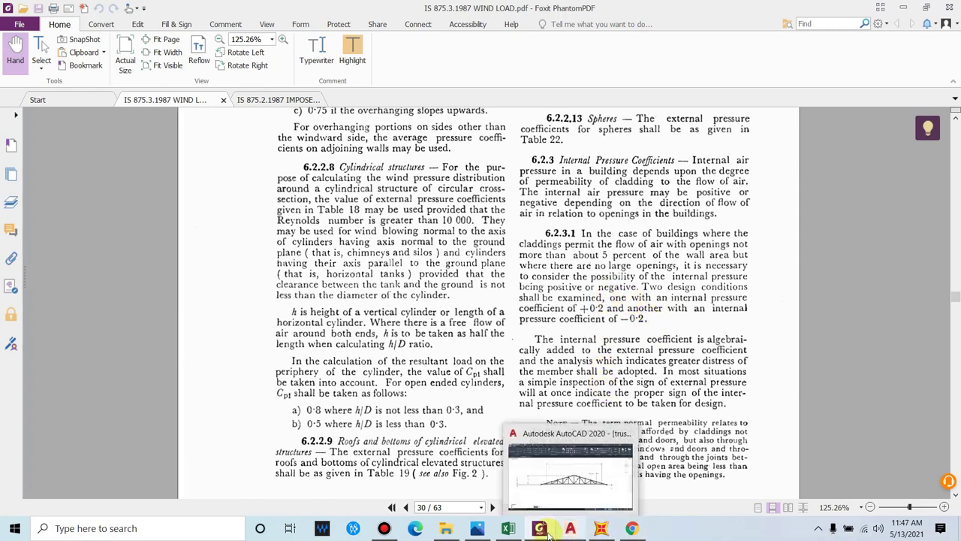
- Return to the wind pressure calculation in the WIND LOAD workbook and check the Cpi formula in C59
click(509, 528)
scroll(162, 314, down, 2)
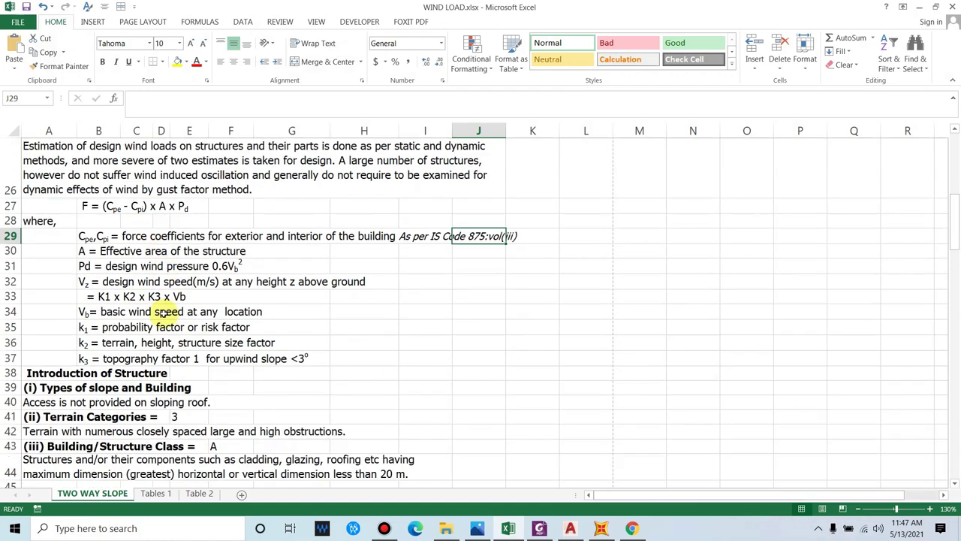
scroll(161, 314, down, 2)
key(Page_Down)
key(Page_Down)
scroll(278, 415, up, 5)
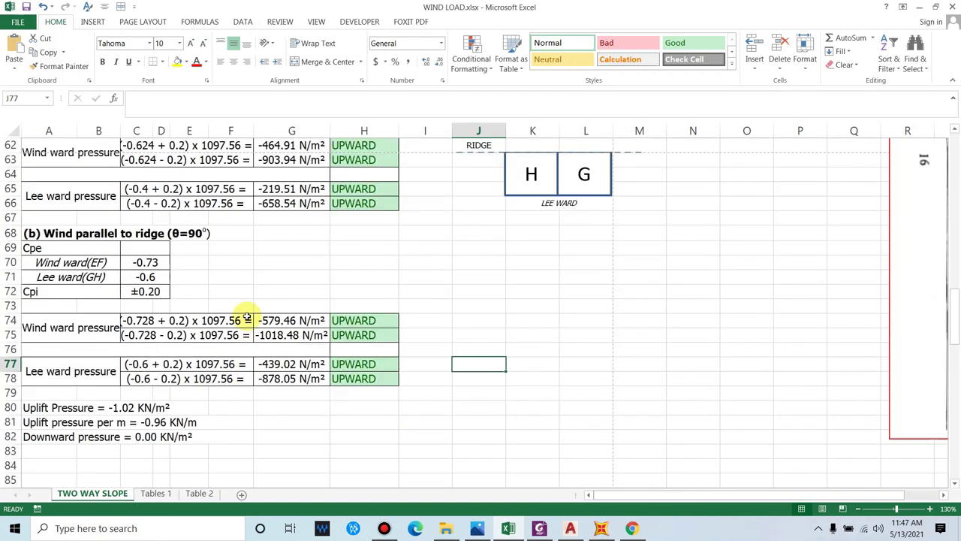
scroll(160, 300, up, 1)
scroll(151, 375, up, 1)
click(143, 202)
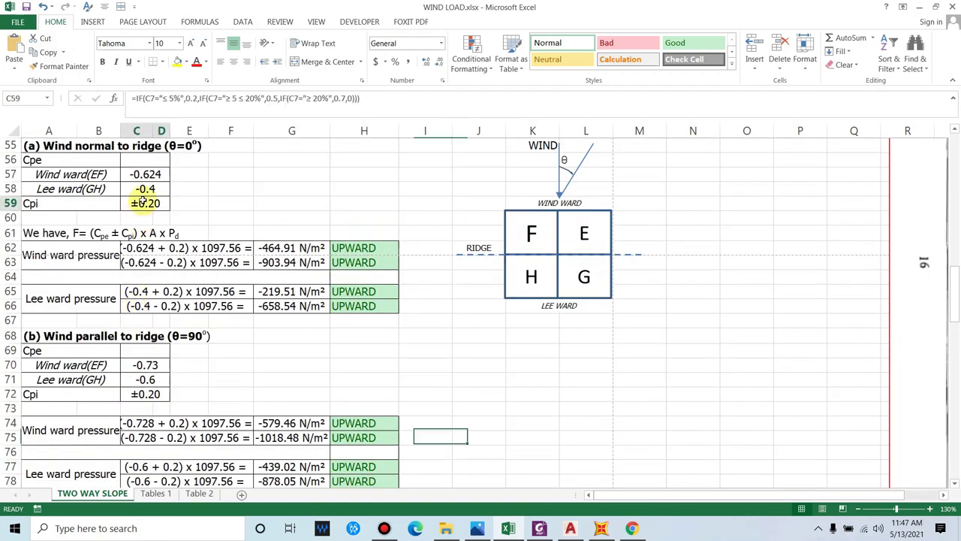
- Switch to the wind load code PDF and read clause 6.2.3.2 on buildings with medium and large openings
click(730, 302)
key(alt+Tab)
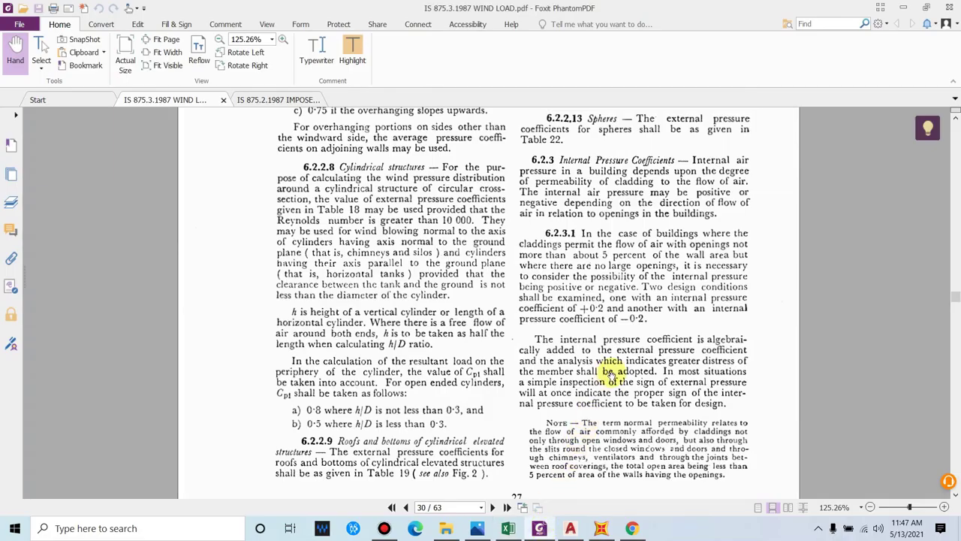
key(alt+Left)
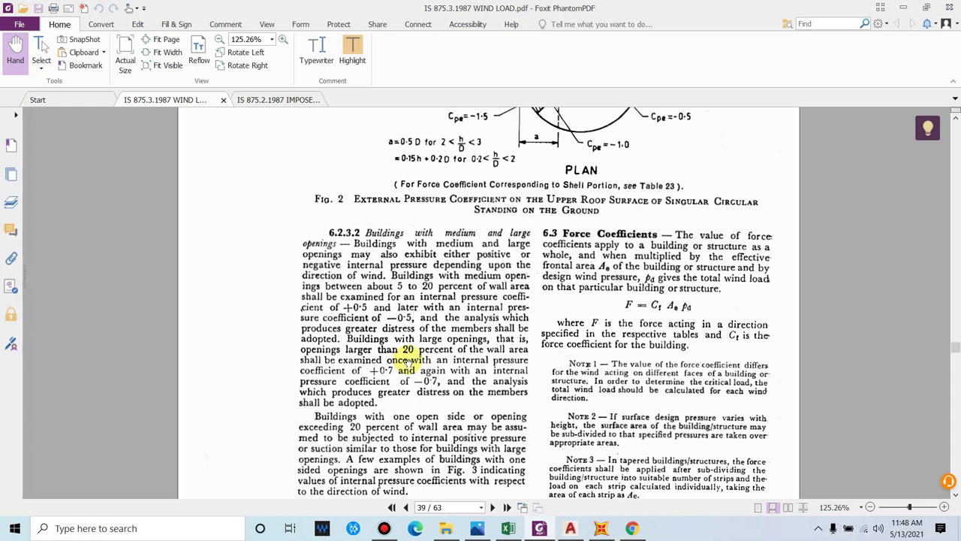
- Minimize the PDF and return to the Cpe and Cpi values of case (a), wind normal to ridge, in the workbook
click(903, 7)
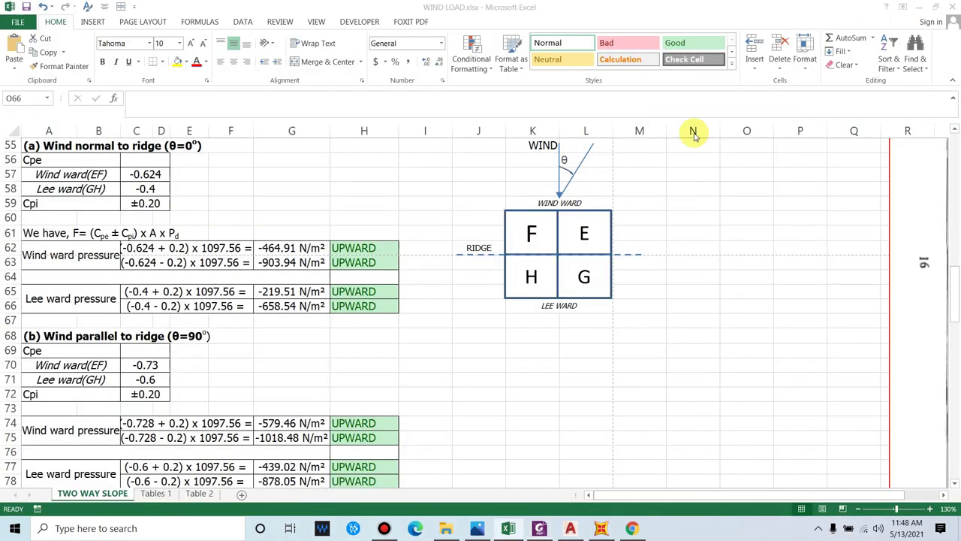
scroll(446, 350, up, 1)
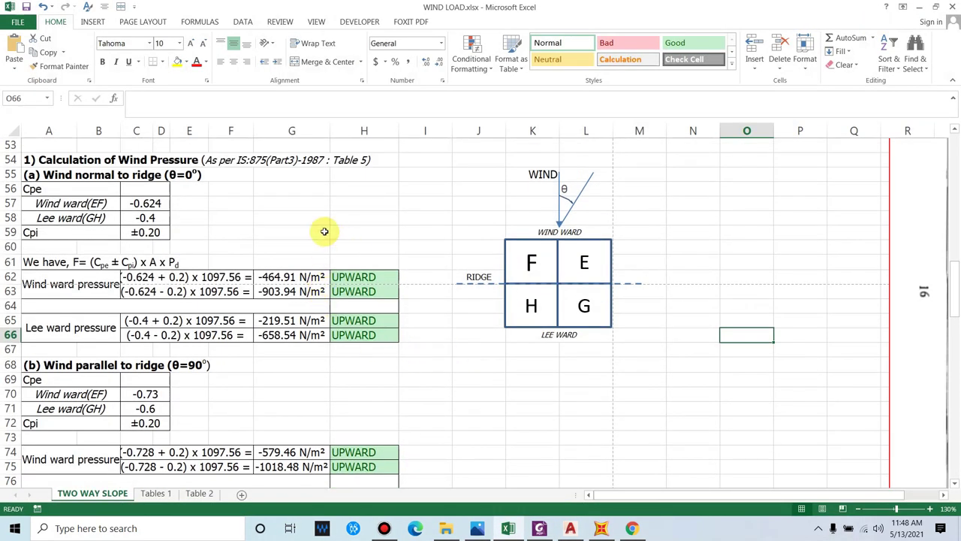
scroll(142, 242, up, 1)
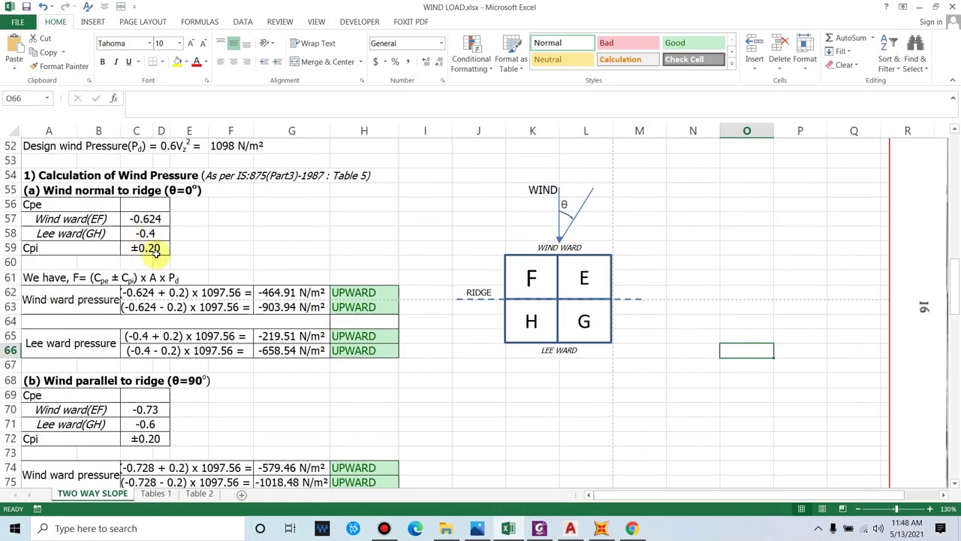
- Read the formula F = (Cpe ± Cpi) x A x Pd in row 61 and the pressure rows of case (a)
scroll(185, 245, down, 1)
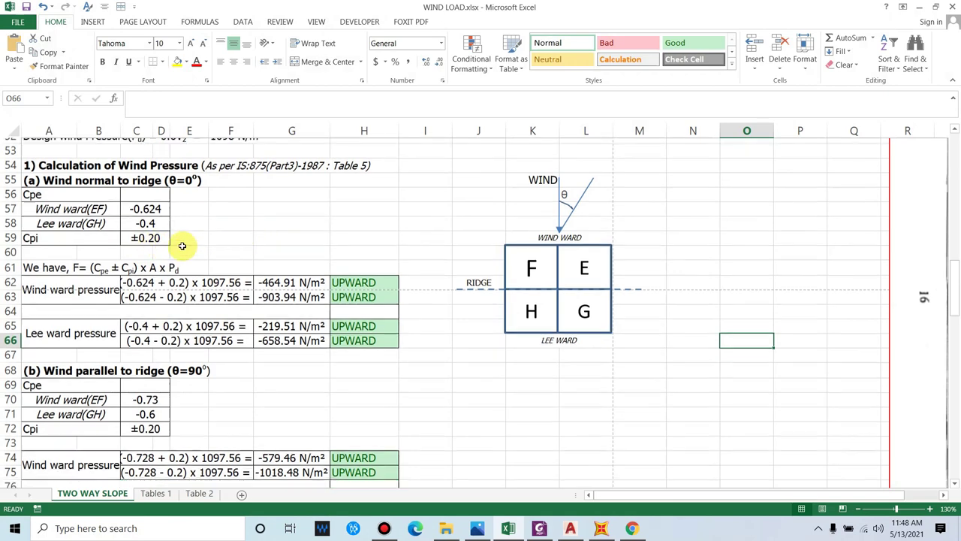
click(53, 263)
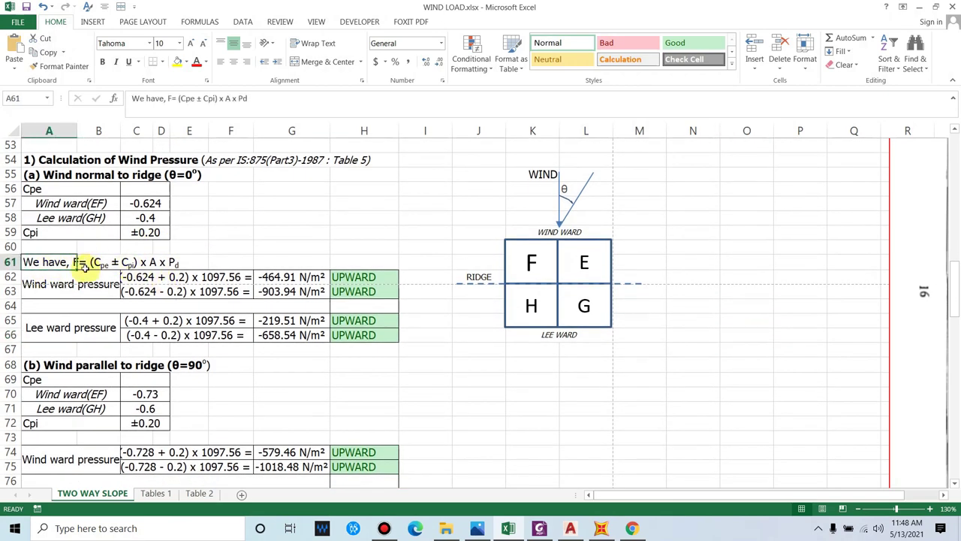
click(54, 284)
click(59, 328)
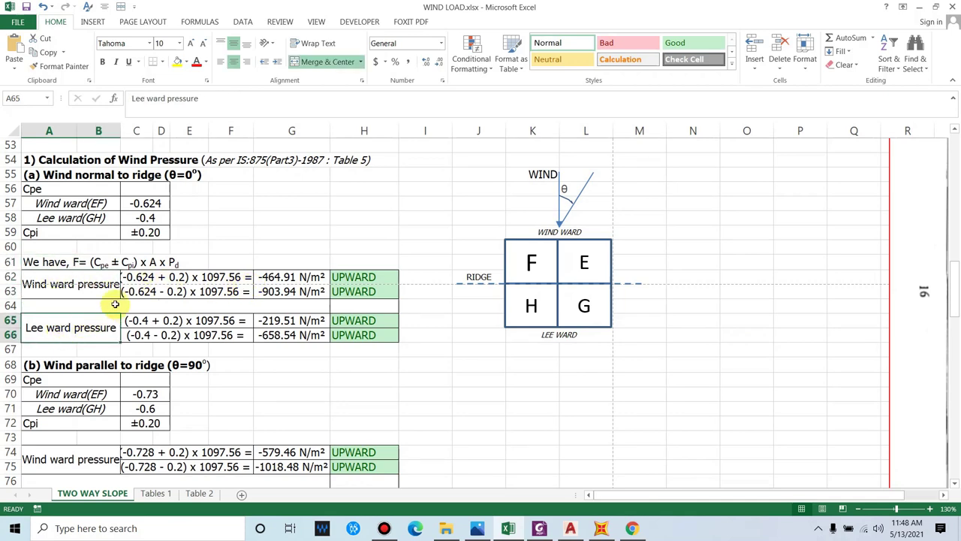
scroll(140, 293, up, 2)
scroll(140, 293, down, 1)
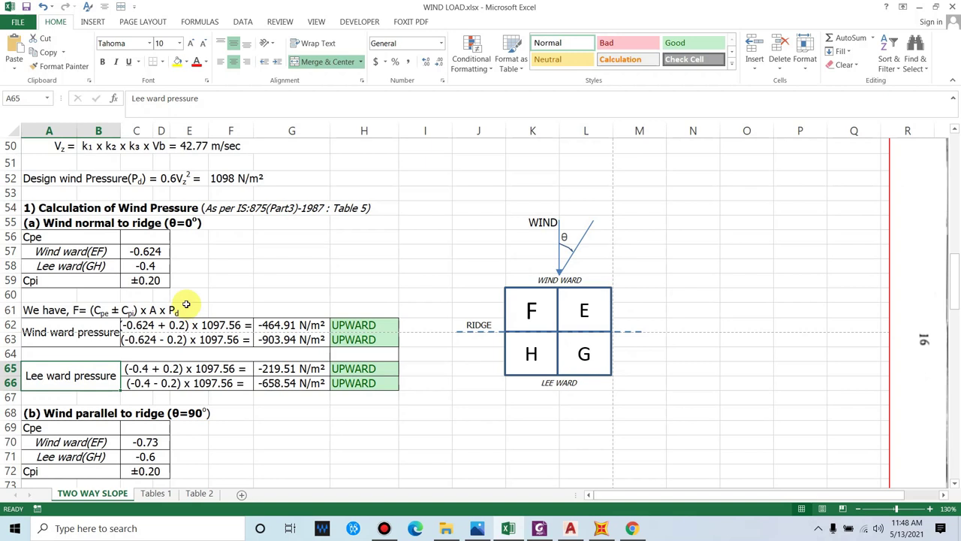
scroll(150, 316, down, 1)
- Check the case (a) wind ward pressure formulas in rows 62 and 63 against Cpe, Cpi and the design pressure in F52
click(105, 294)
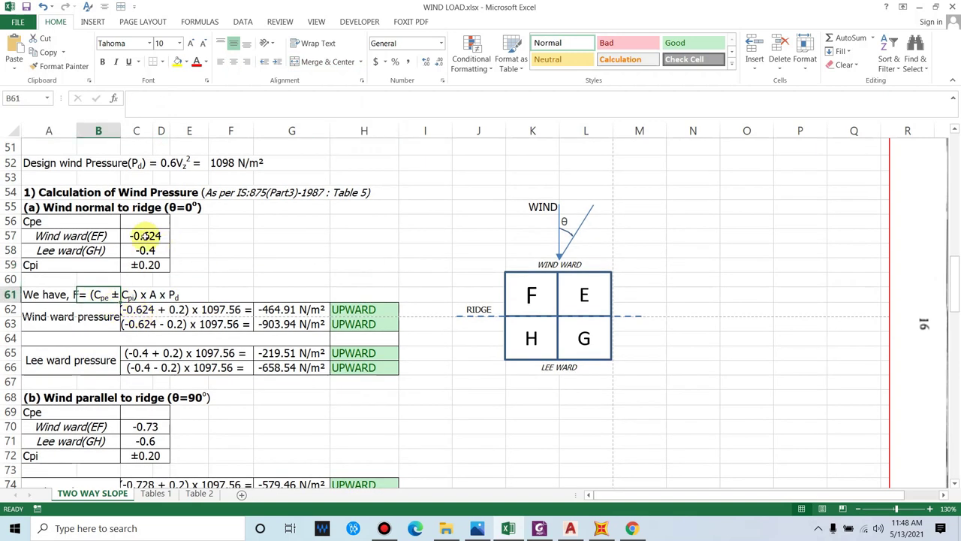
click(146, 237)
click(134, 311)
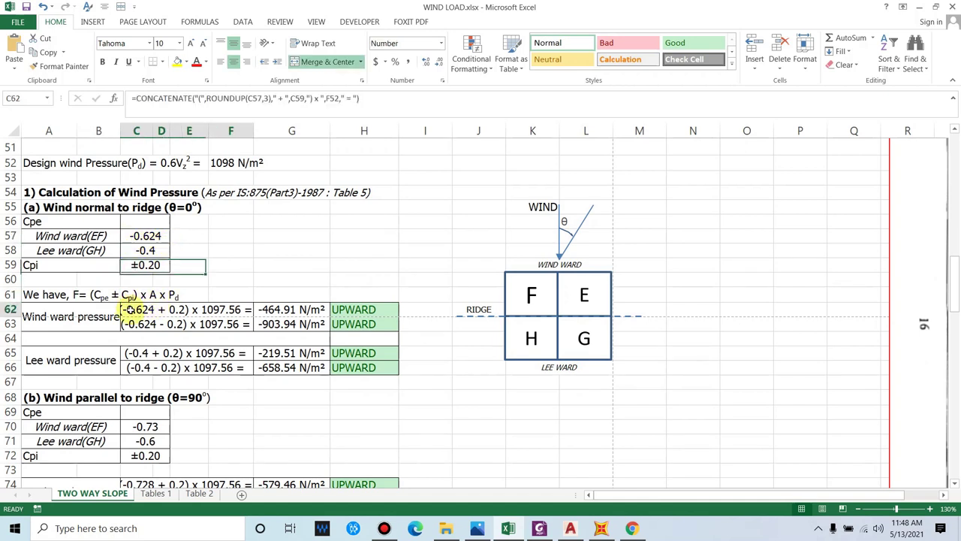
click(153, 267)
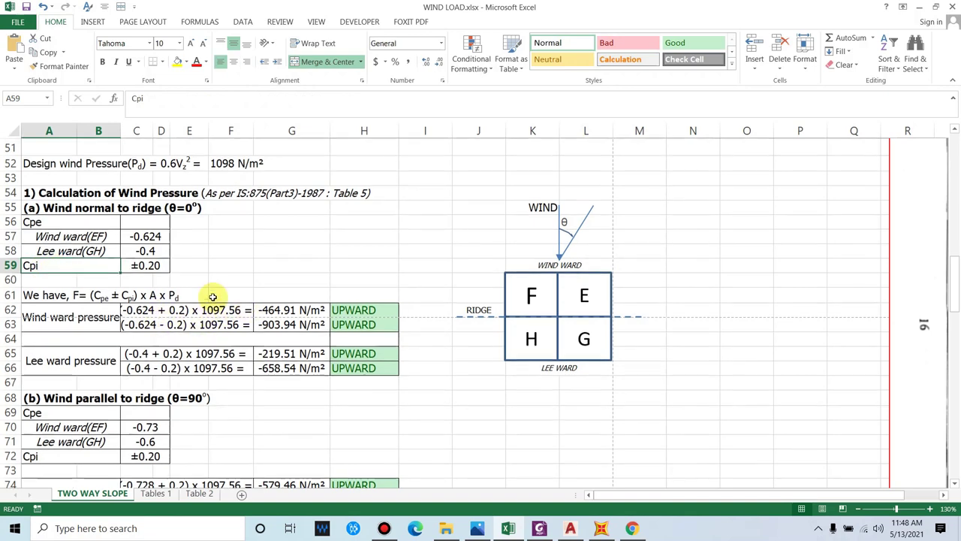
scroll(214, 271, up, 1)
click(225, 210)
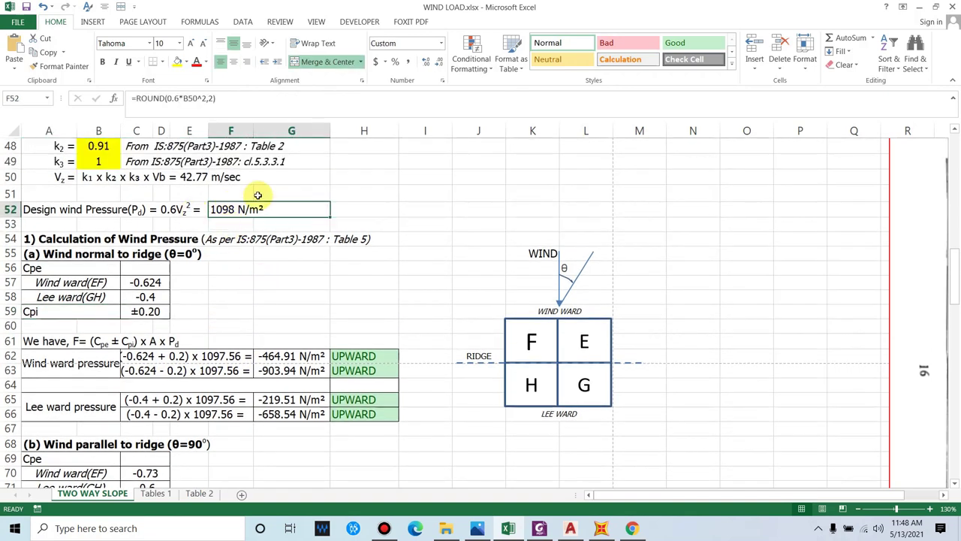
scroll(270, 315, down, 1)
click(287, 325)
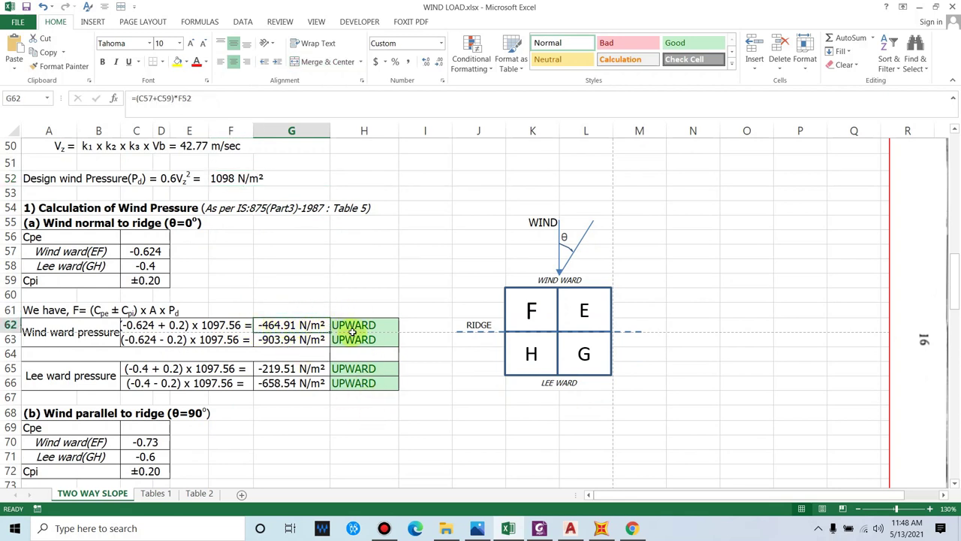
click(143, 340)
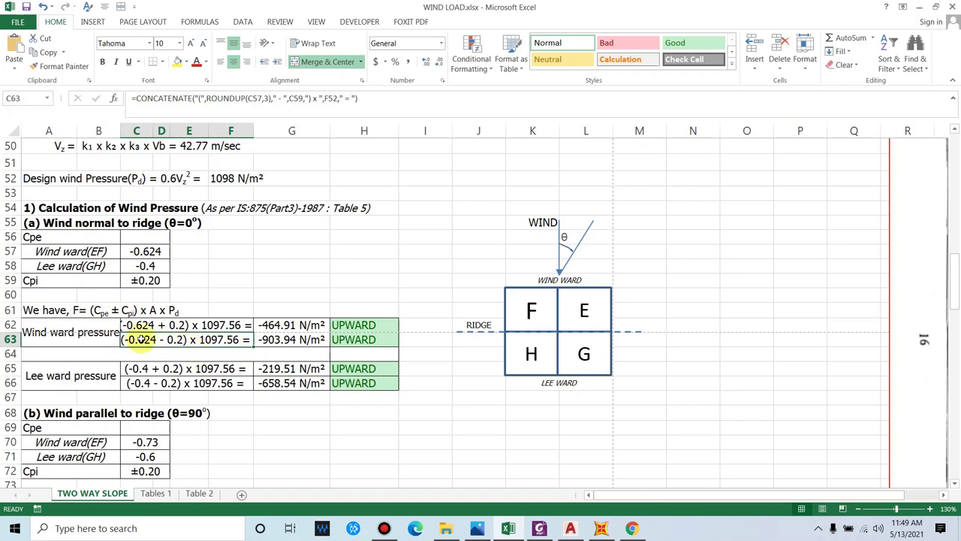
key(Right)
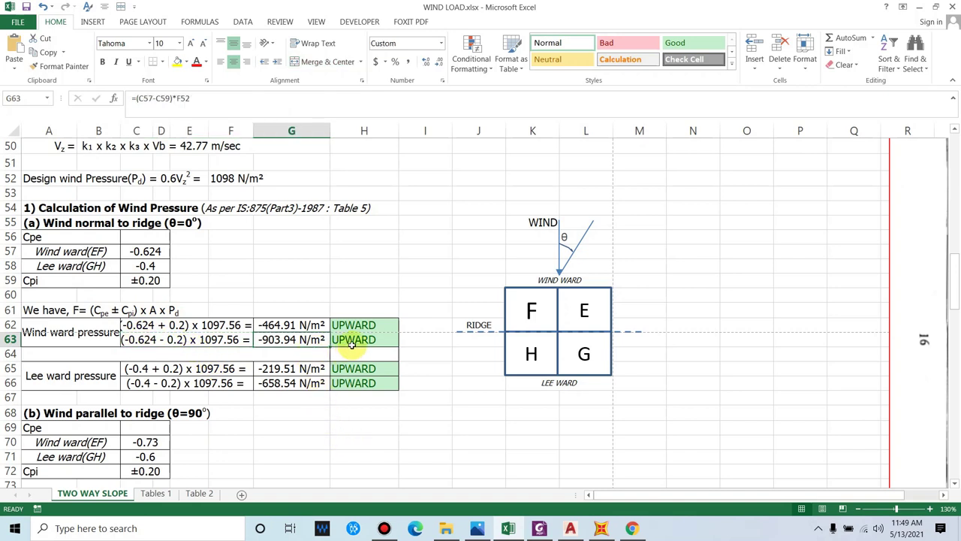
- Check the case (a) lee ward pressure formulas in rows 65 and 66 against the lee ward Cpe in C58
click(116, 384)
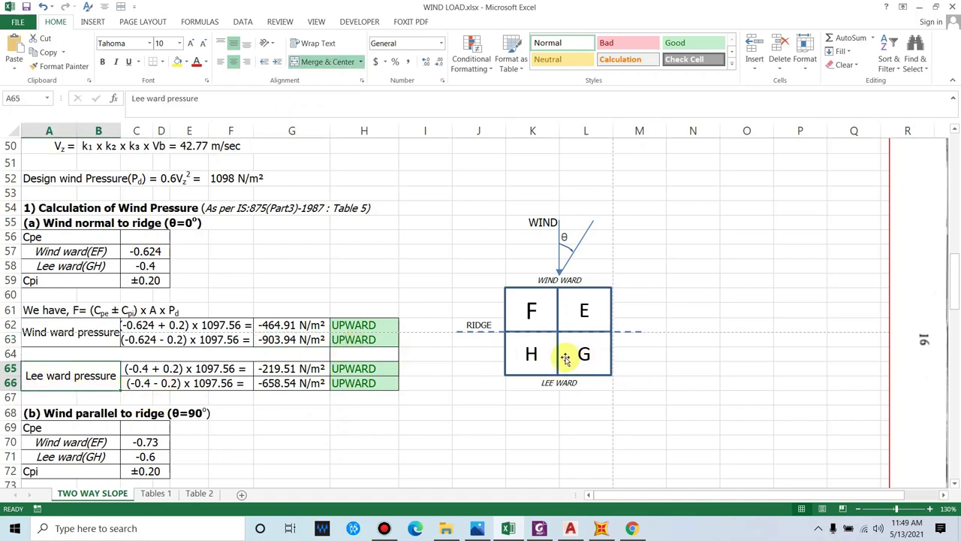
click(147, 281)
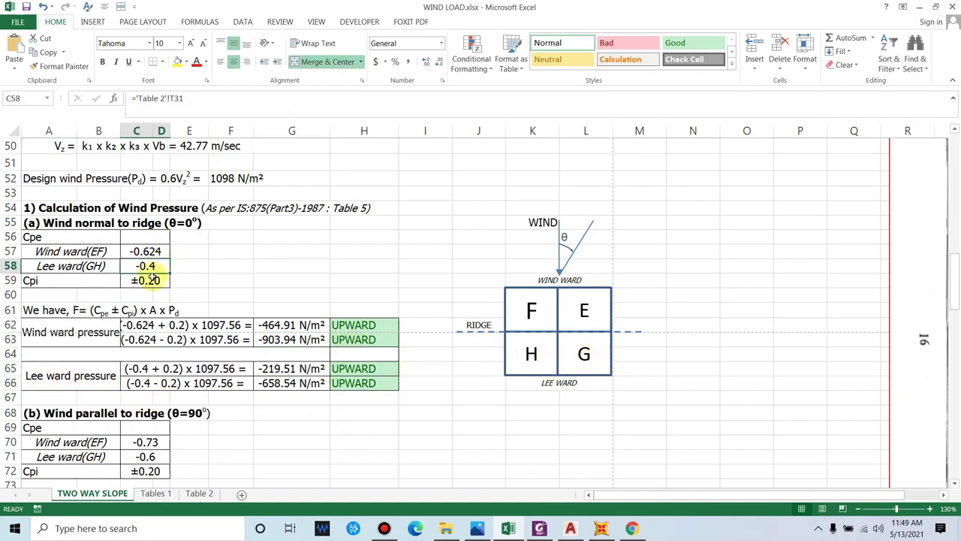
click(158, 369)
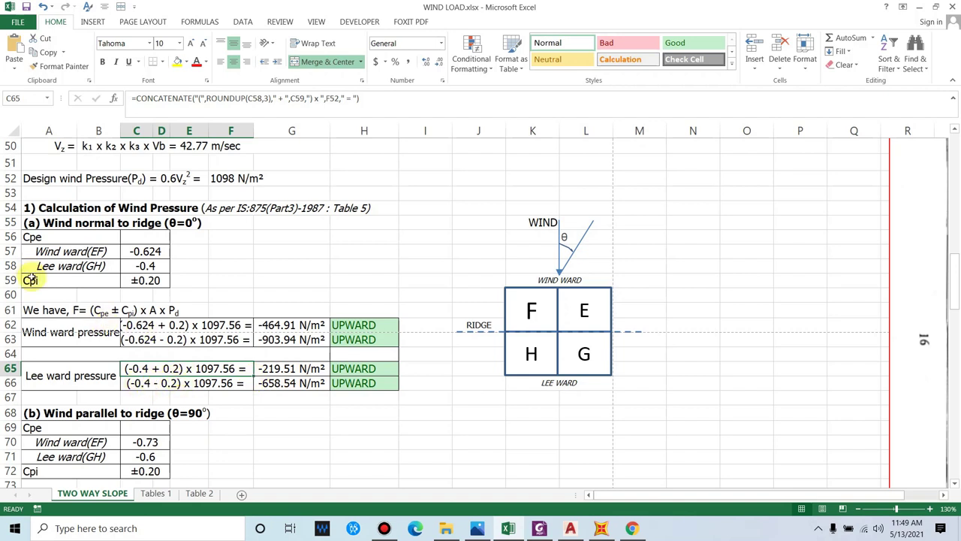
click(310, 383)
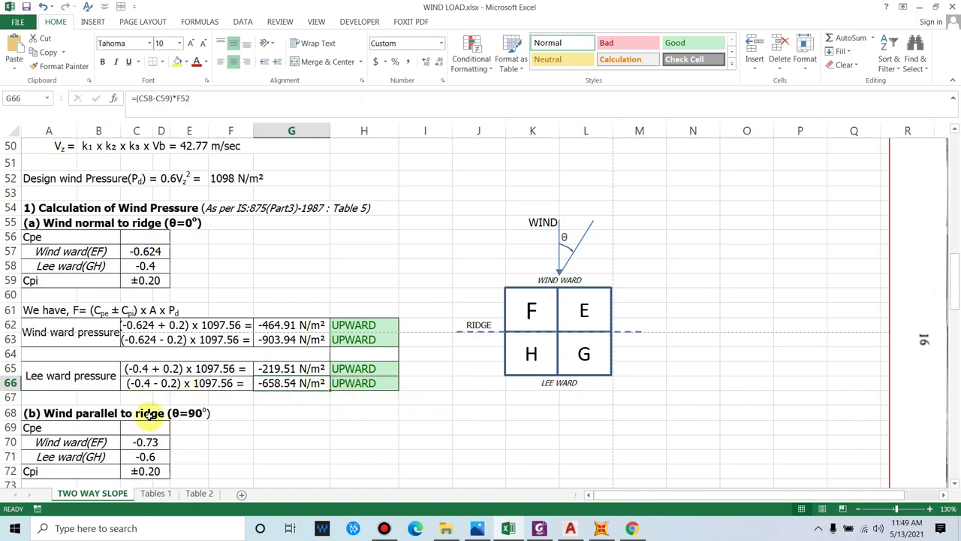
- Try to swing the slanted wind line of the roof diagram to horizontal and stretch the θ arc, and undo the changes
click(592, 219)
mouse_move(591, 219)
mouse_down()
mouse_move(476, 240)
mouse_move(473, 276)
mouse_move(676, 303)
mouse_move(654, 276)
mouse_up()
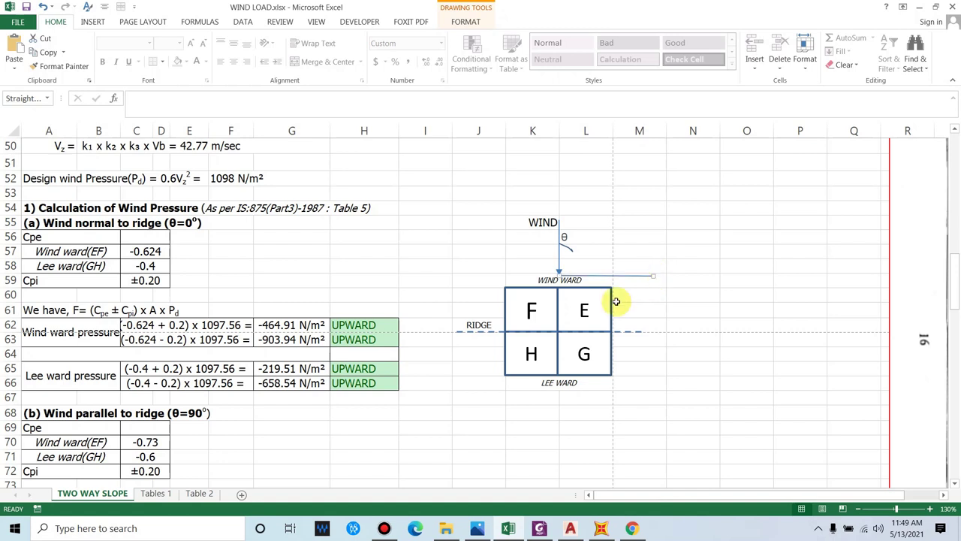
click(572, 252)
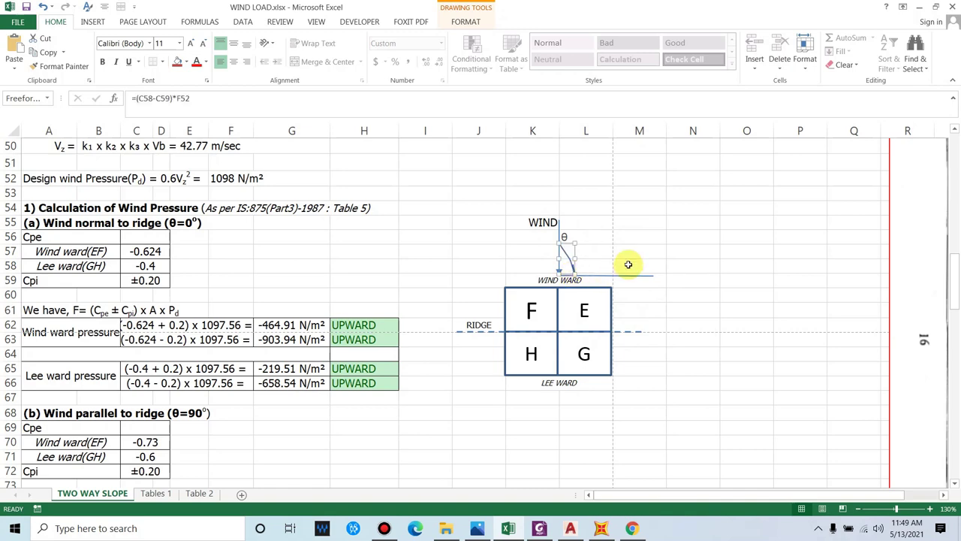
key(ctrl+z)
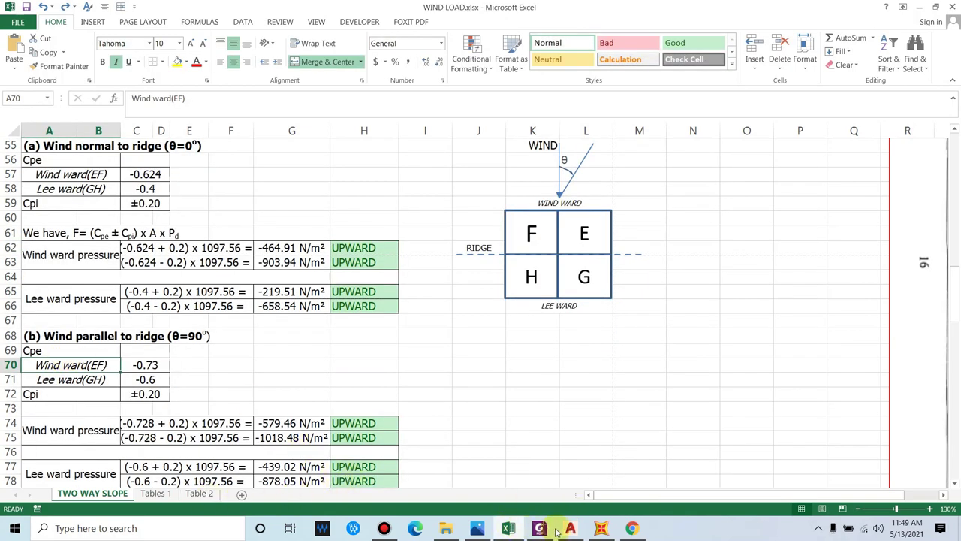
- Examine the EG and FH coefficients for wind angle 90° at roof slopes of 10 and 20 in the Table 2 sheet
click(197, 493)
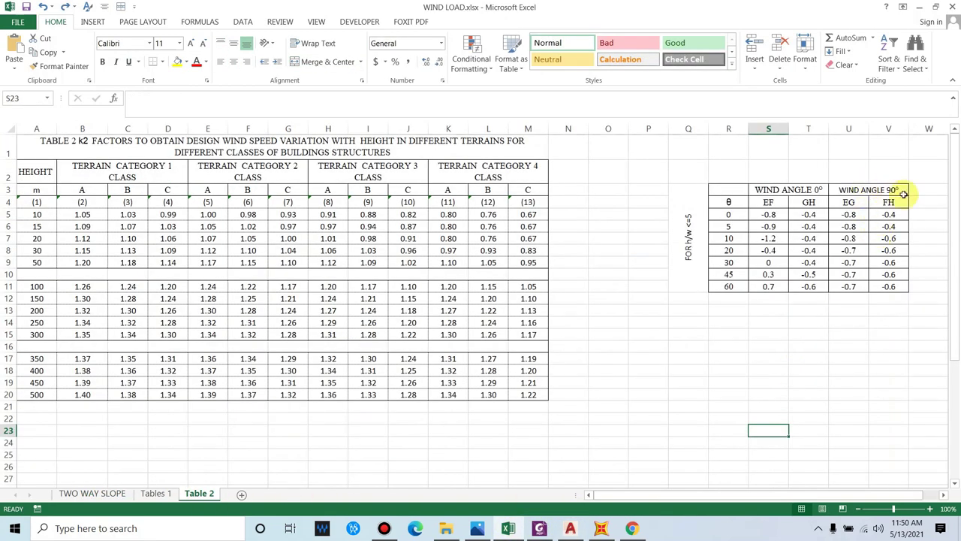
click(856, 201)
click(891, 202)
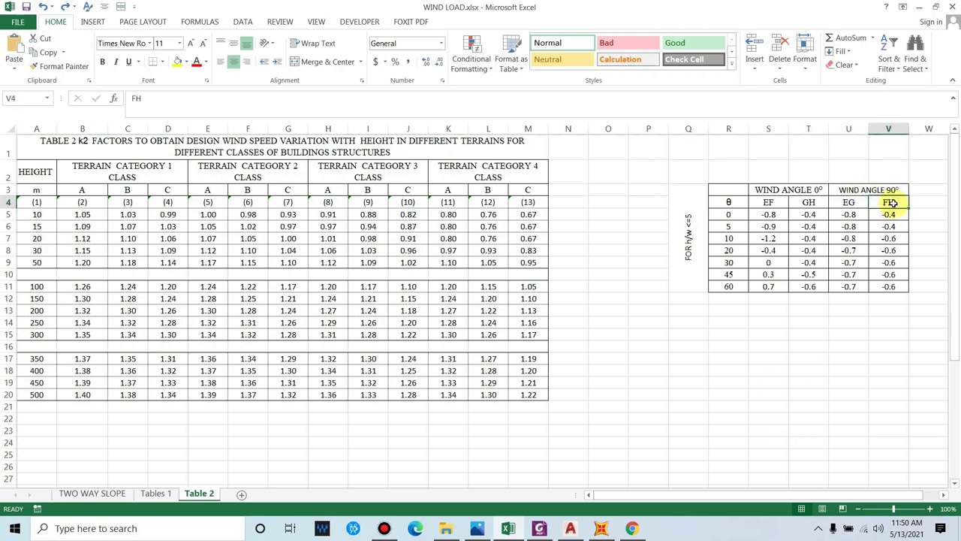
drag(728, 239, 691, 247)
click(691, 246)
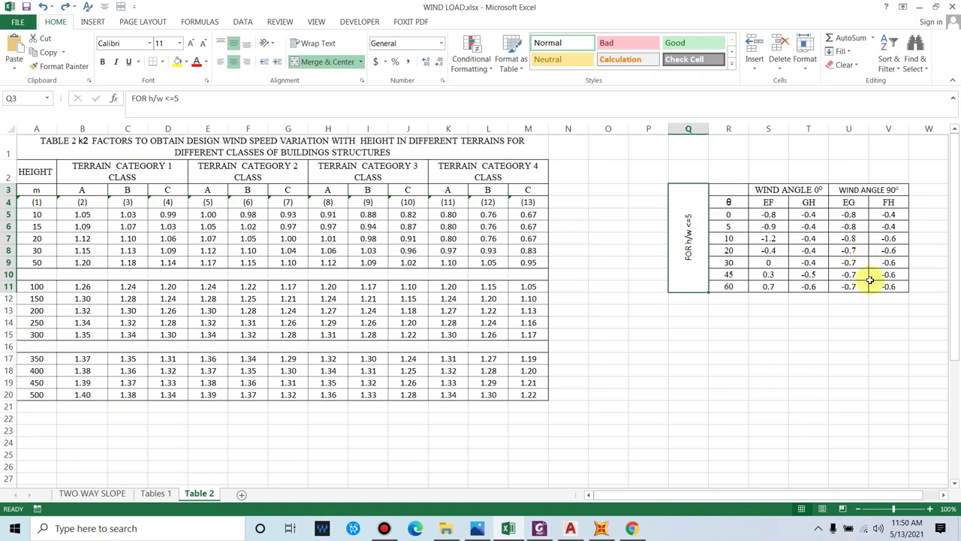
click(889, 321)
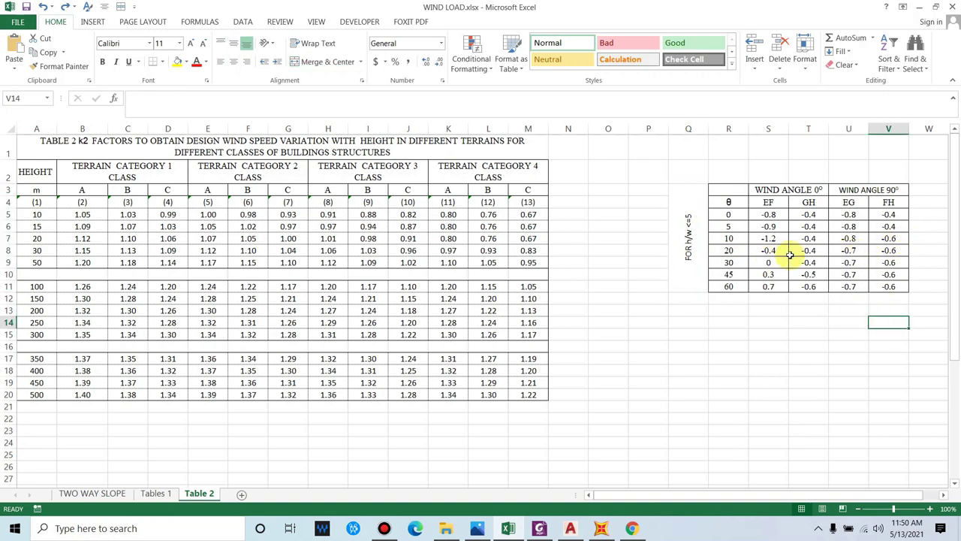
drag(848, 238, 855, 253)
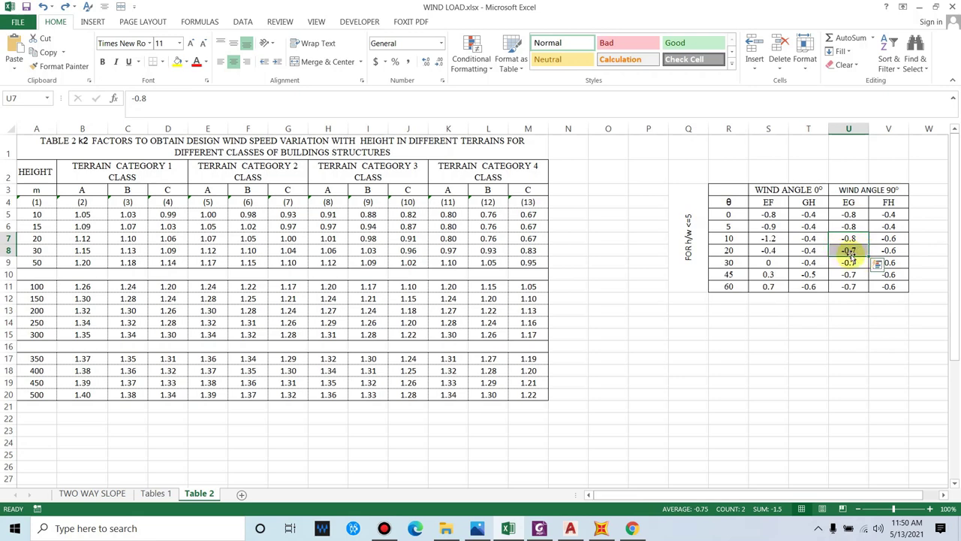
click(888, 214)
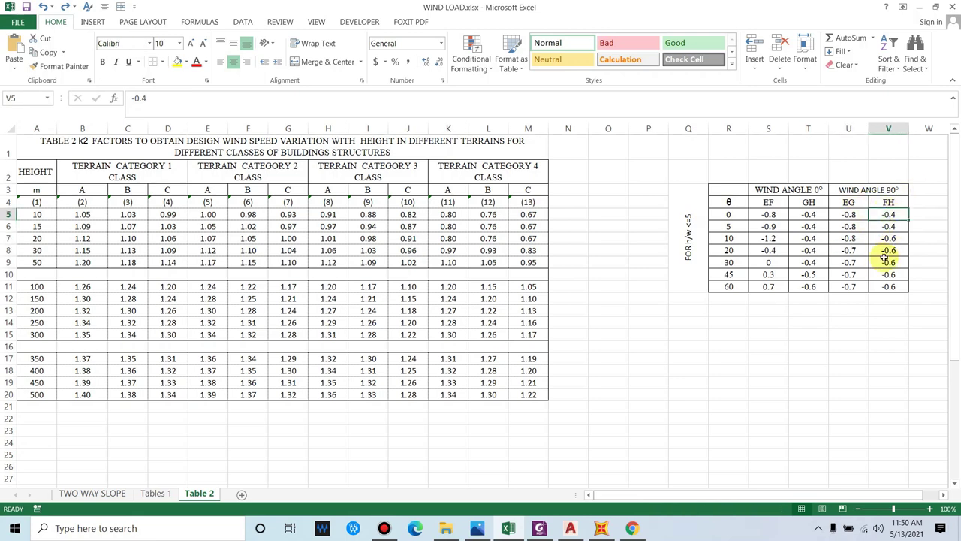
click(891, 251)
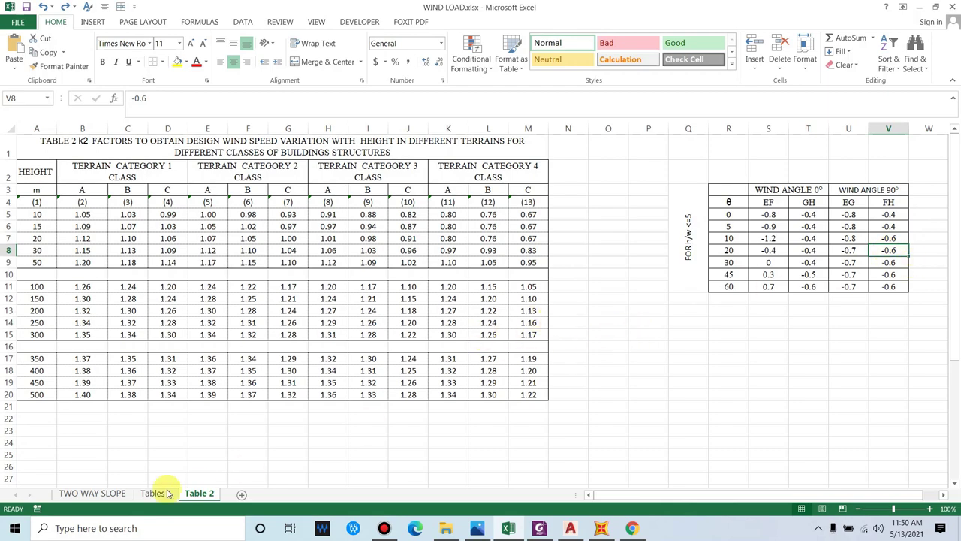
- In case (b) of the TWO WAY SLOPE sheet, relabel A70 as Wind ward(EG) and A71 as Lee ward(FH)
click(108, 499)
click(45, 306)
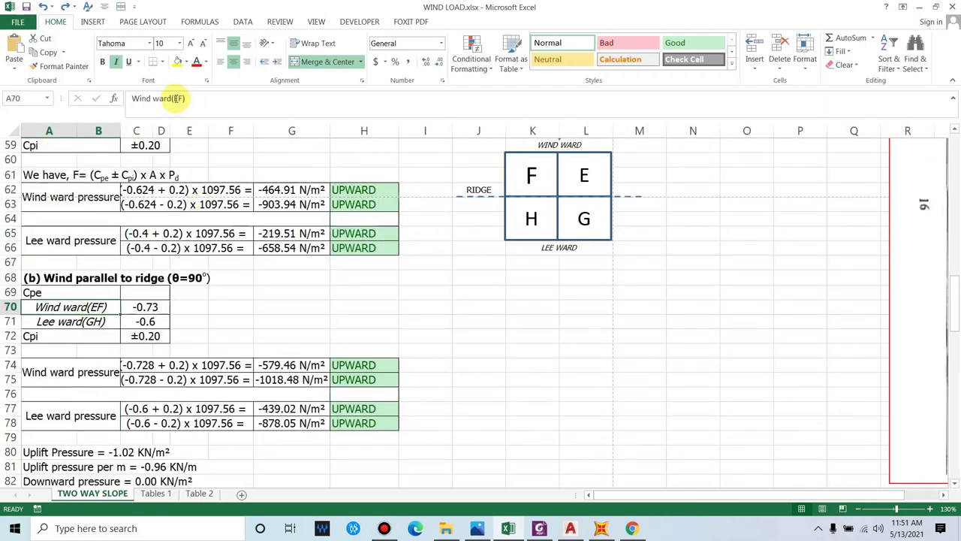
click(180, 98)
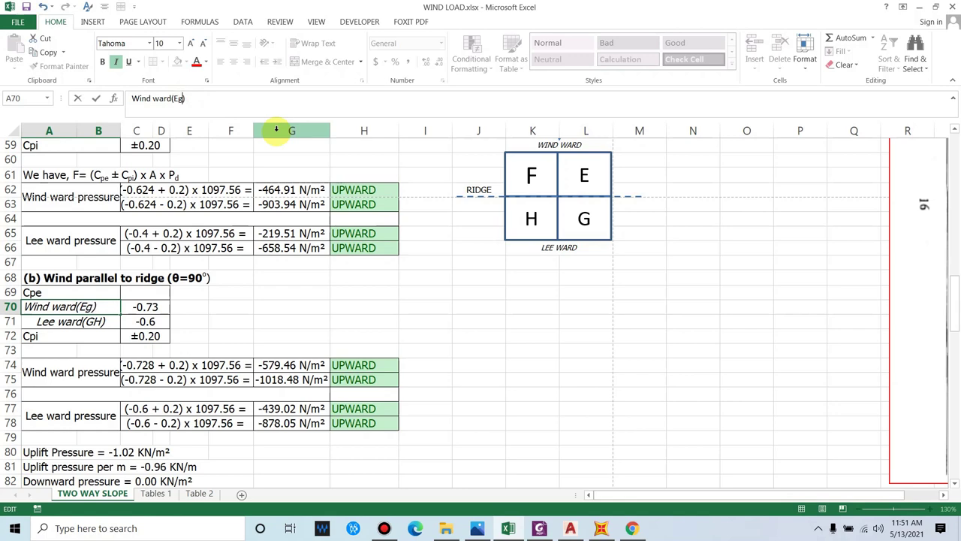
key(Return)
text(Lee ward(F))
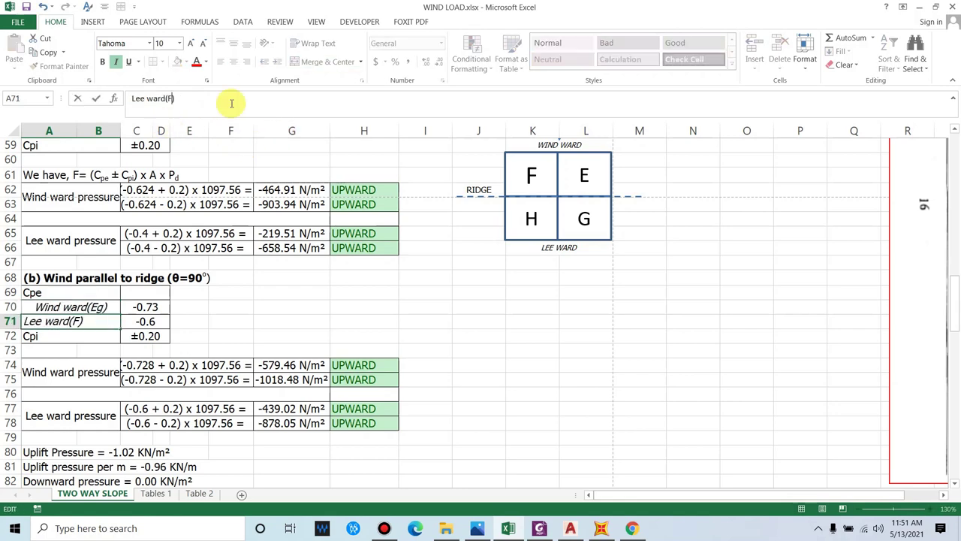
text(H)
key(Return)
key(Up)
scroll(180, 299, down, 1)
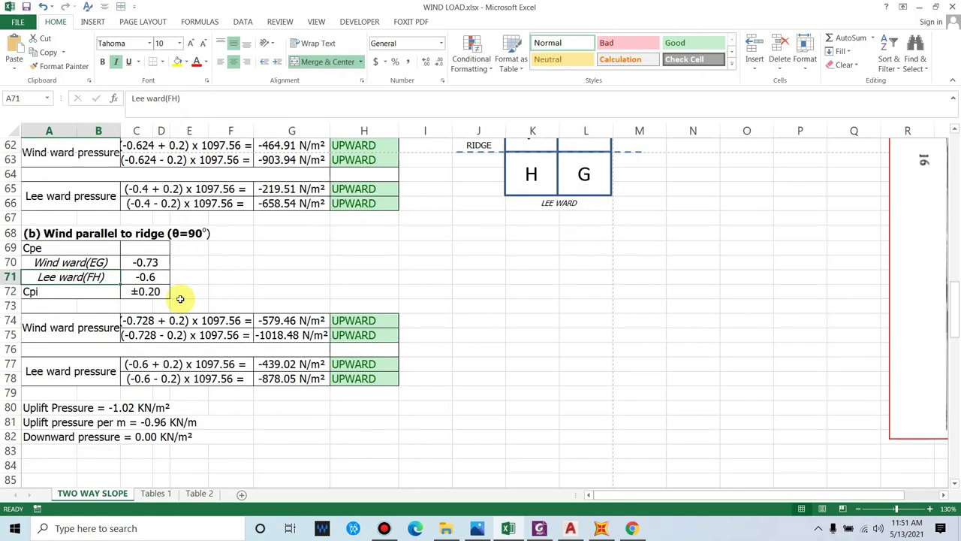
- Undo the two label changes in A70 and A71
key(ctrl+z)
key(ctrl+z)
scroll(243, 423, down, 1)
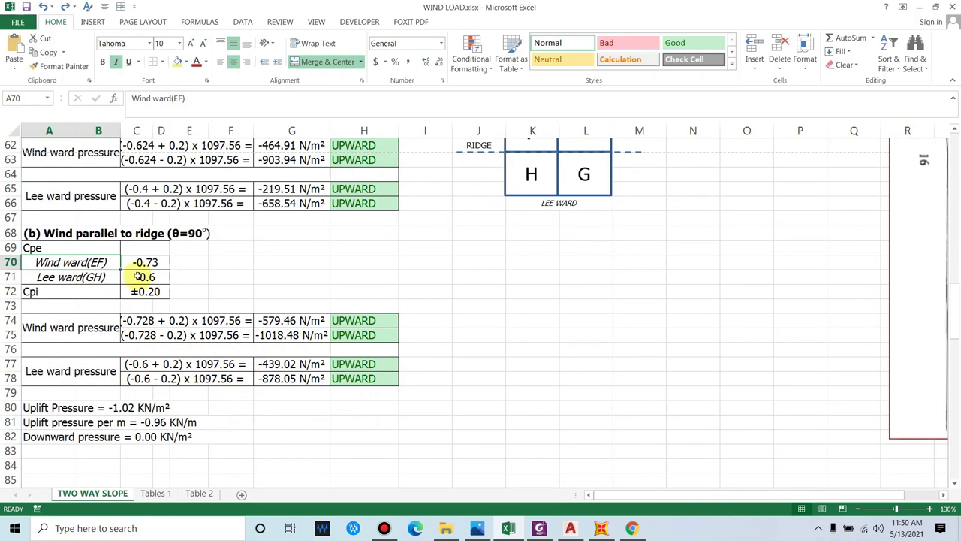
- Examine the windward and leeward Cpe and the Cpi values for wind parallel to ridge in rows 70 to 72
scroll(163, 269, up, 1)
click(147, 307)
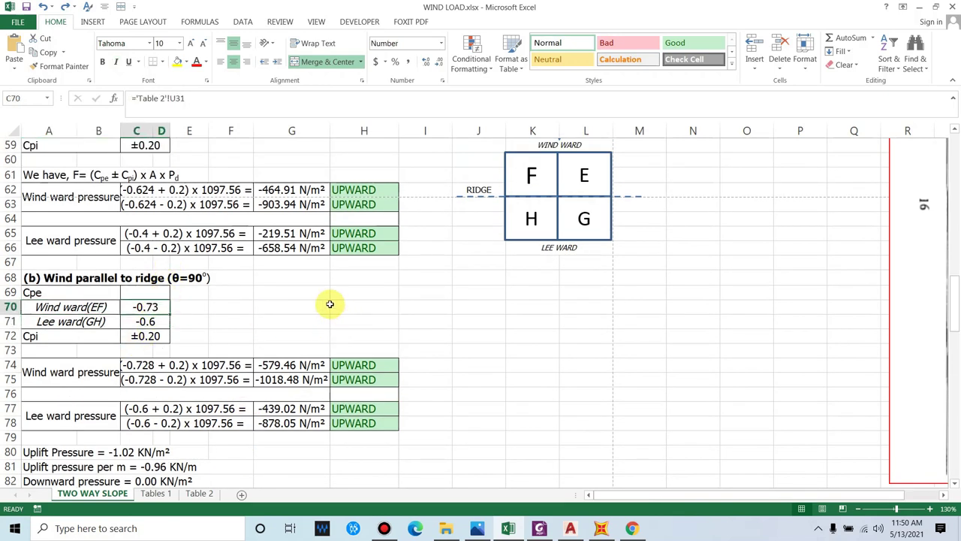
click(75, 322)
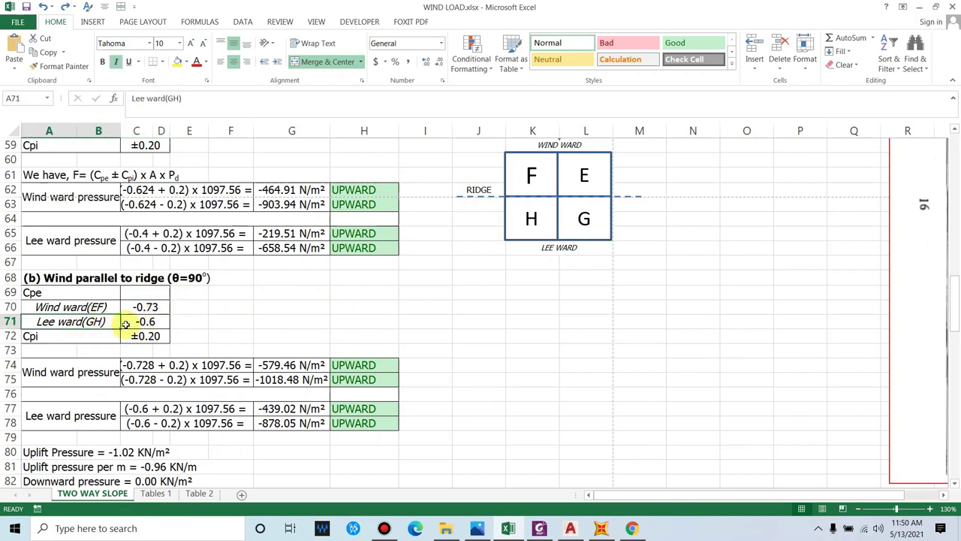
click(135, 322)
click(30, 335)
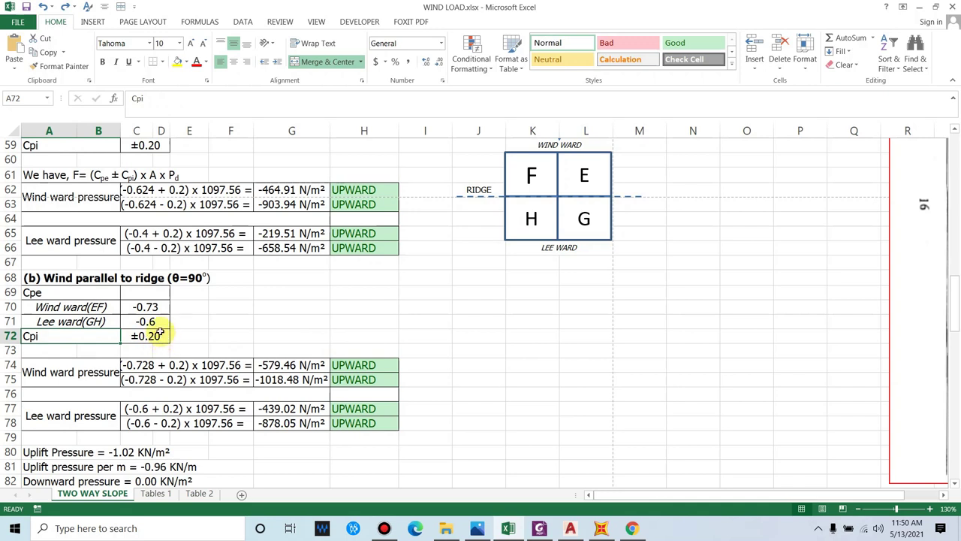
- Examine the windward and leeward pressure formulas and their upward/downward check for the 90° wind case in rows 74 to 78
click(60, 370)
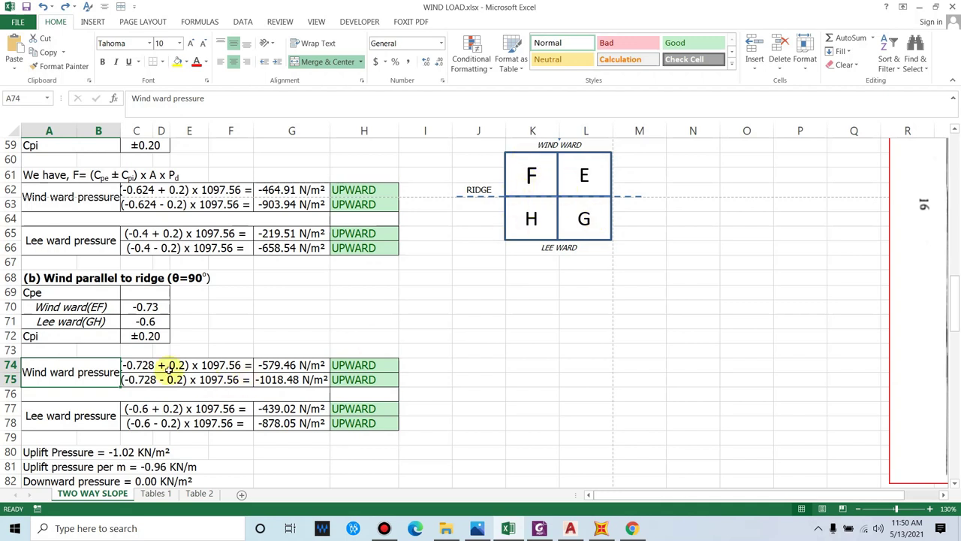
click(164, 367)
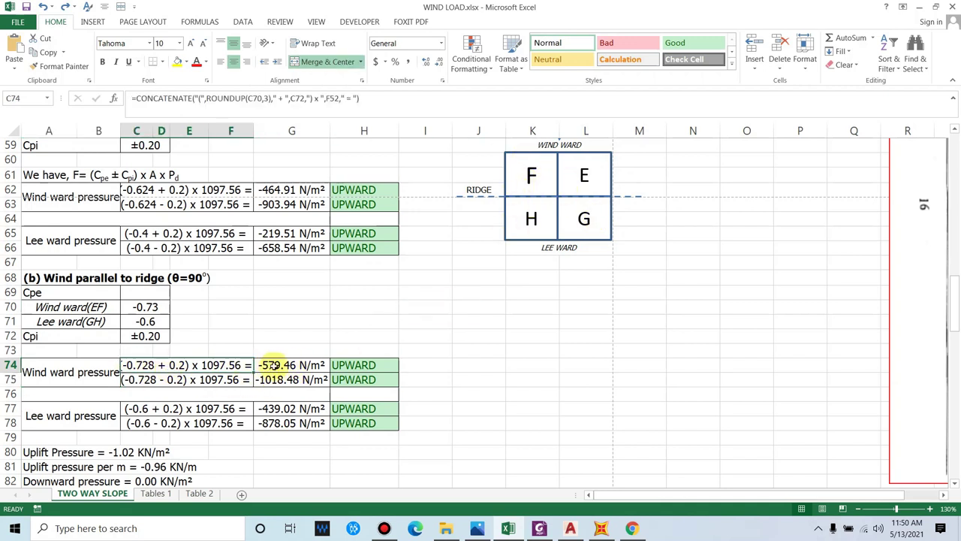
click(333, 365)
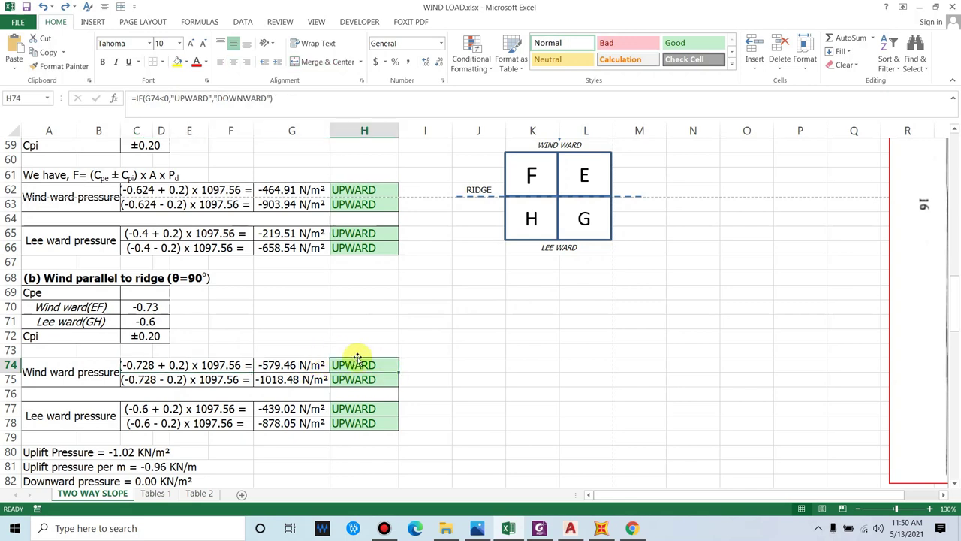
click(88, 390)
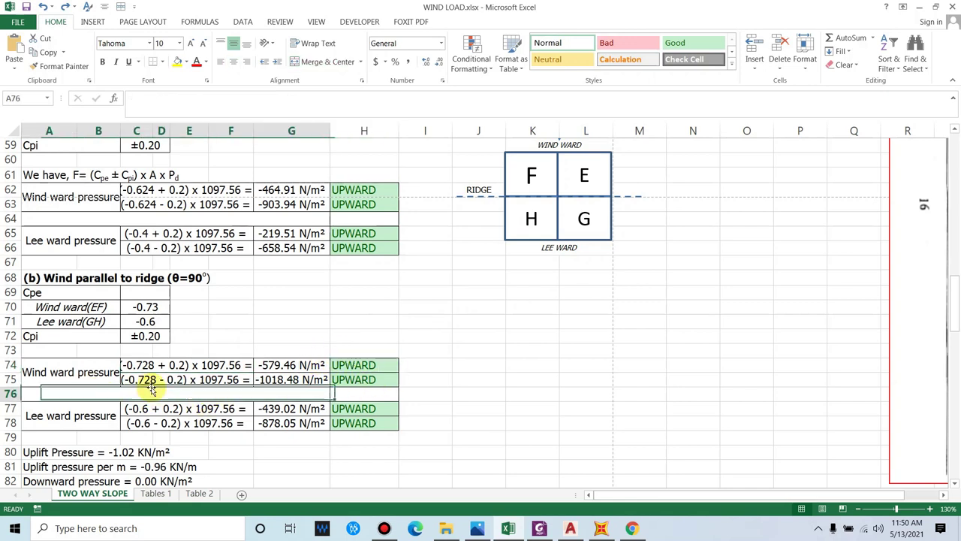
click(153, 380)
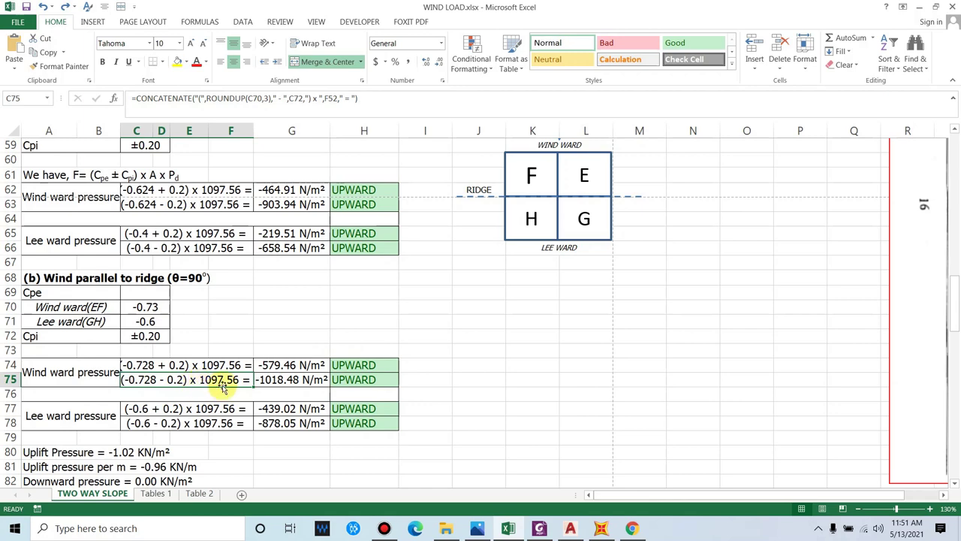
click(265, 381)
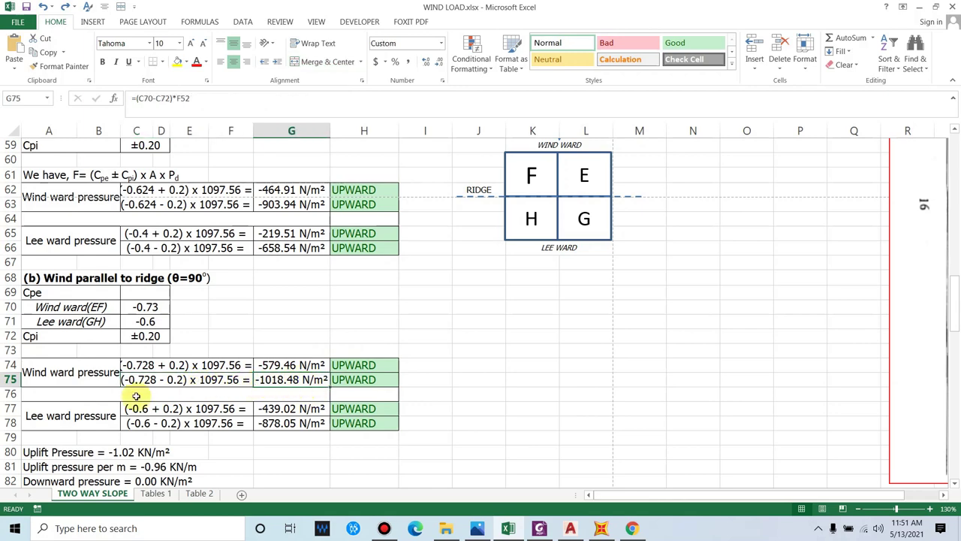
scroll(112, 402, down, 1)
click(95, 374)
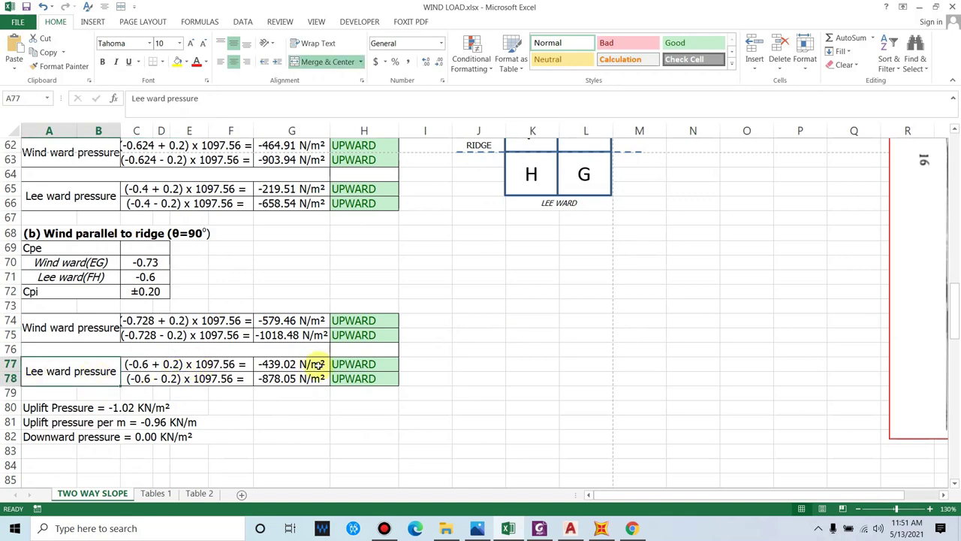
scroll(312, 386, up, 1)
scroll(316, 395, up, 1)
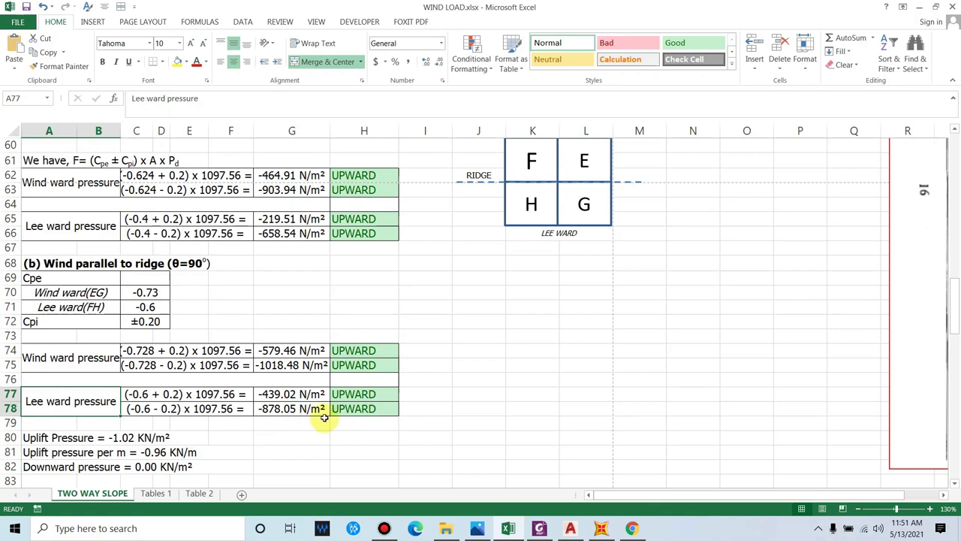
scroll(332, 363, down, 1)
- Compare the uplift pressure formula in A80 with the pressures of both wind cases in G62:G78, especially G75
click(97, 421)
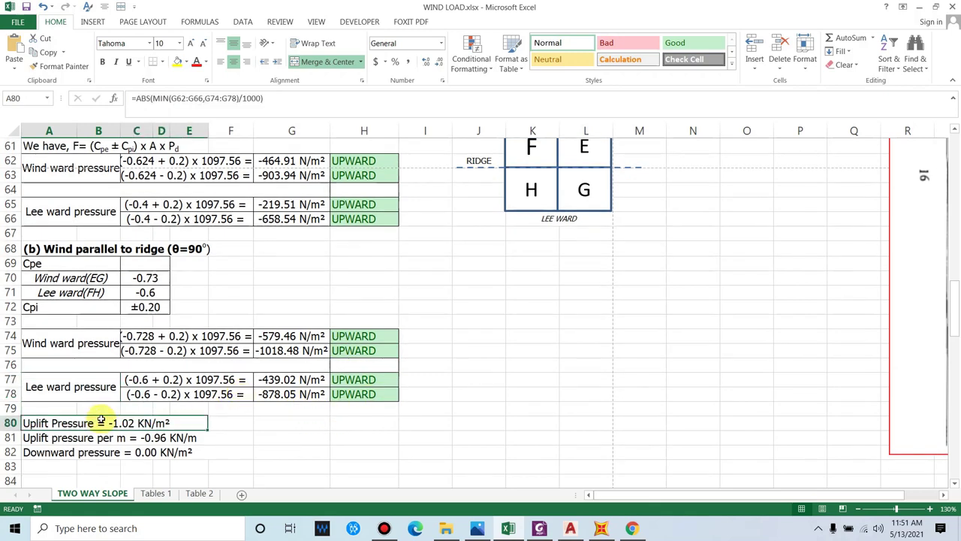
scroll(386, 365, up, 3)
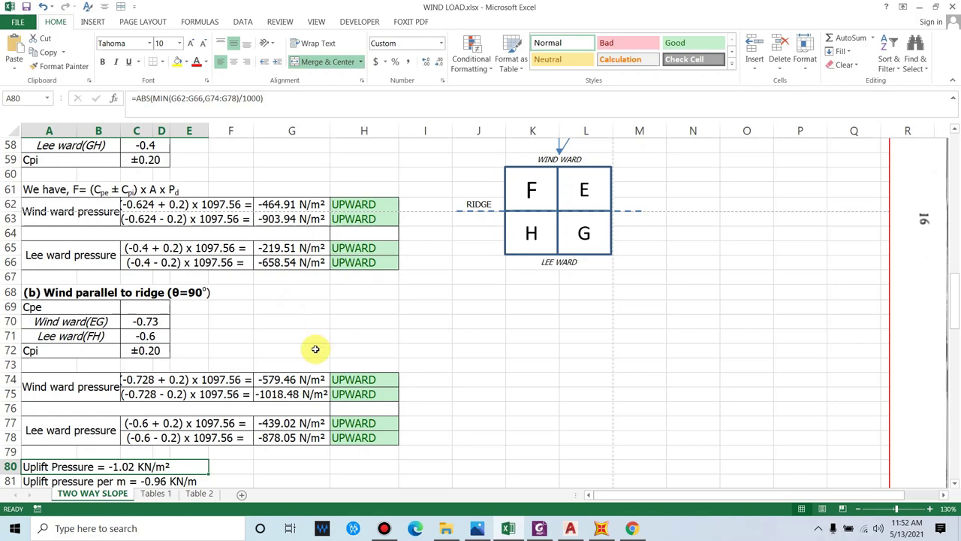
scroll(315, 349, down, 1)
click(279, 381)
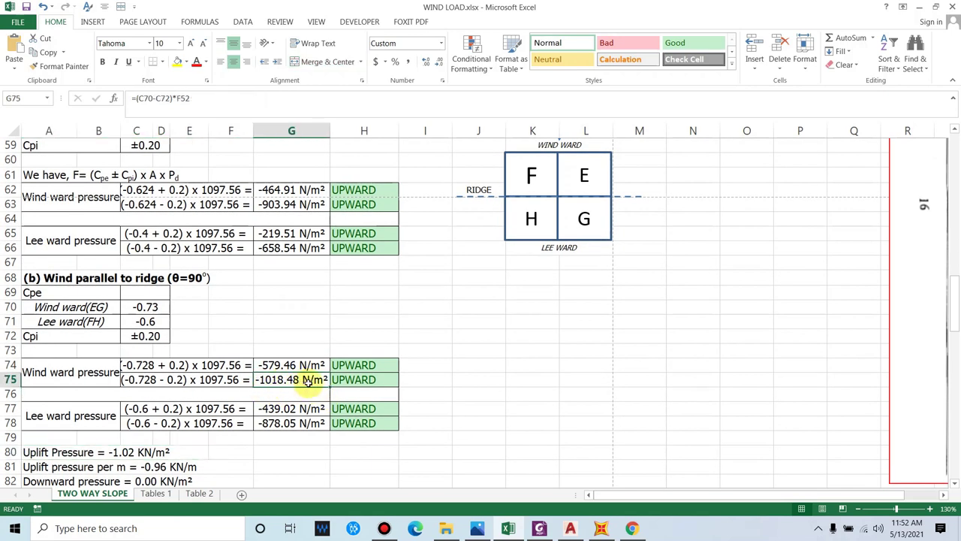
drag(285, 191, 320, 414)
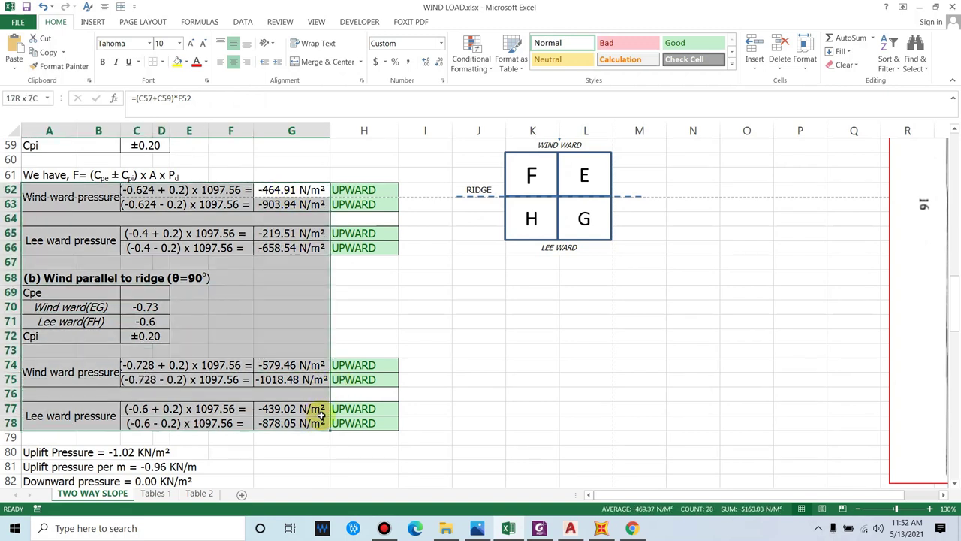
click(445, 378)
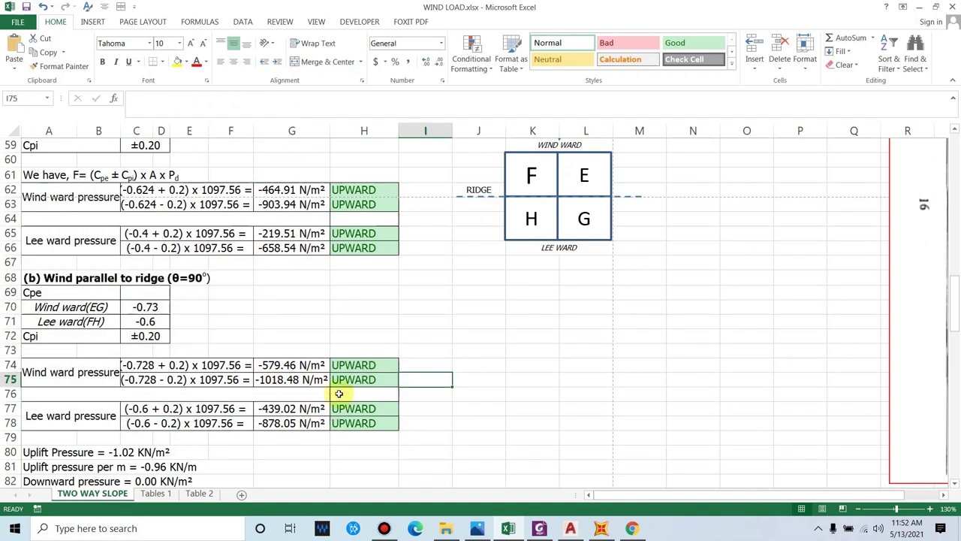
click(303, 382)
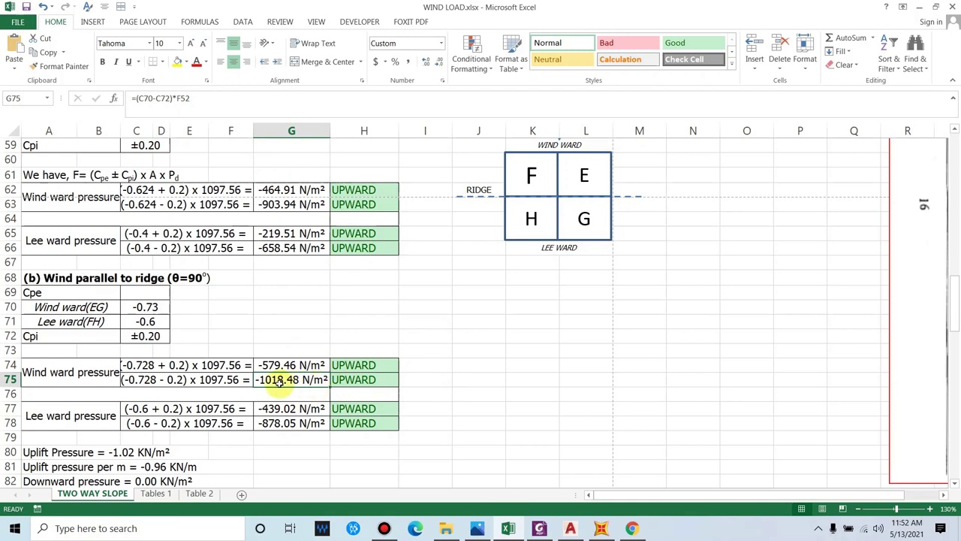
scroll(303, 380, down, 1)
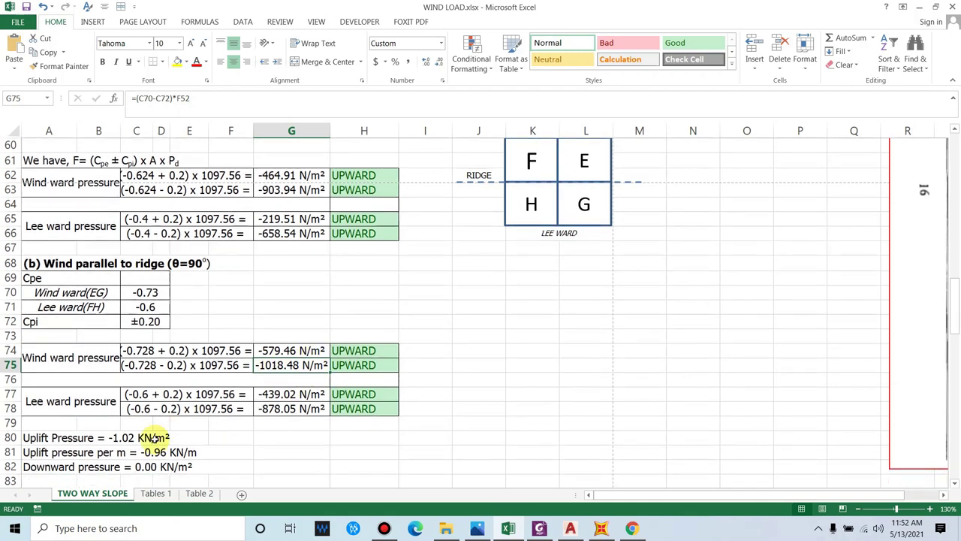
- Examine the formulas for uplift pressure, uplift pressure per metre and downward pressure in A80 to A82
click(153, 438)
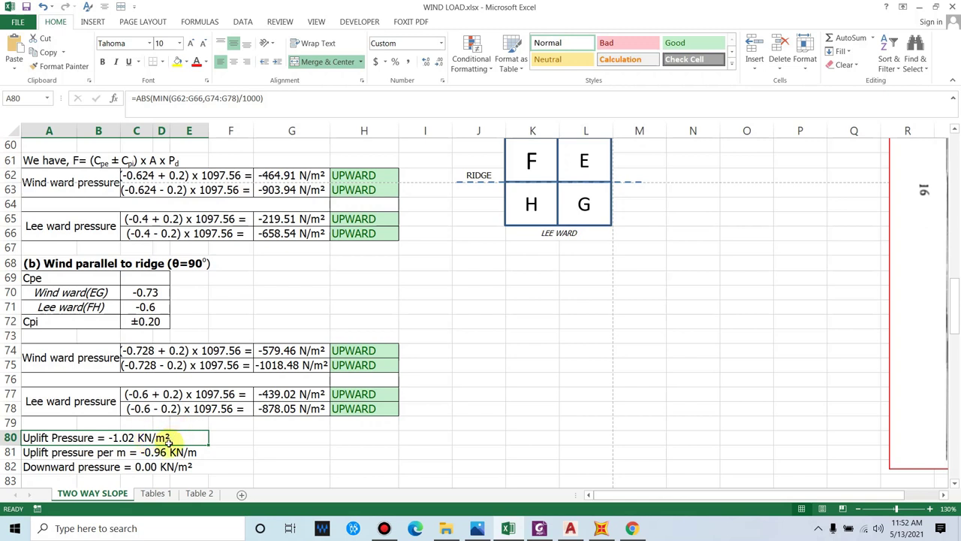
click(167, 452)
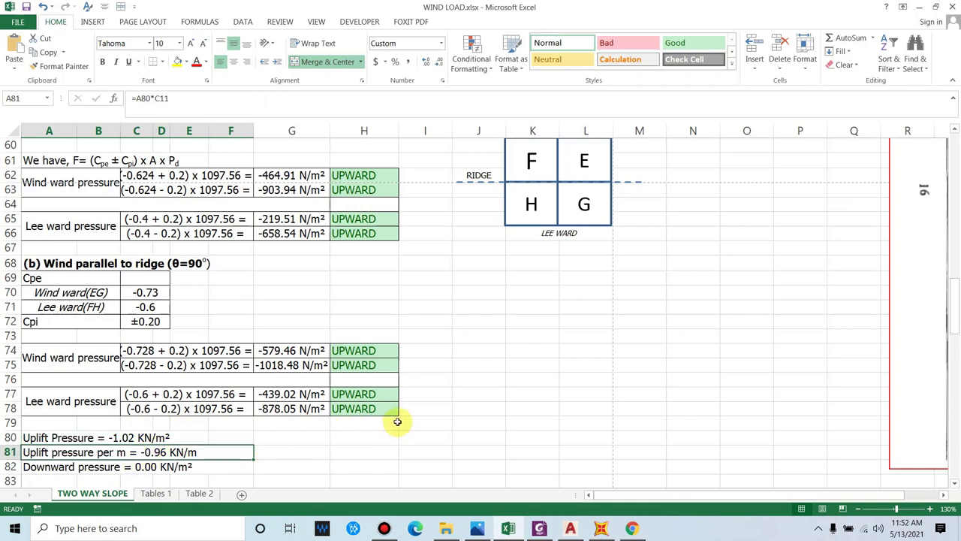
scroll(120, 451, up, 1)
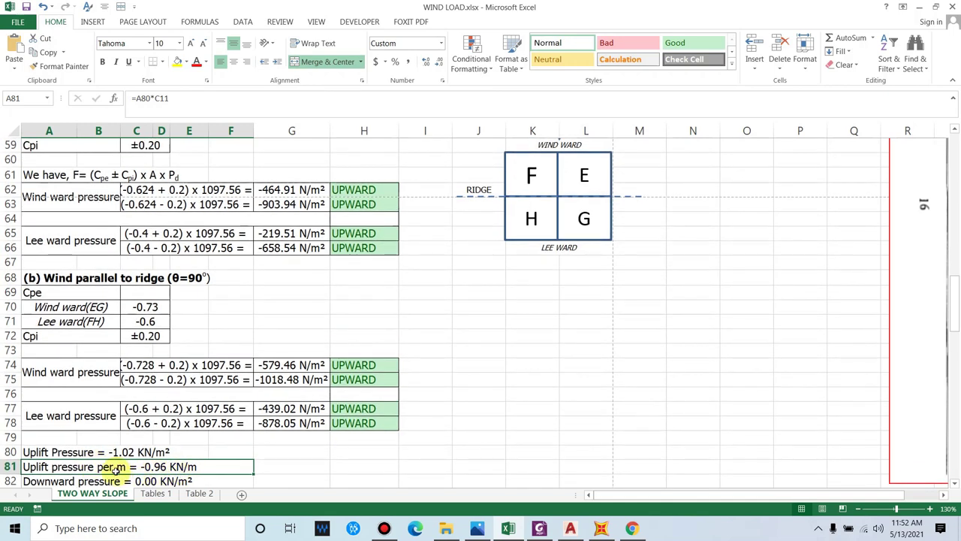
scroll(143, 466, down, 1)
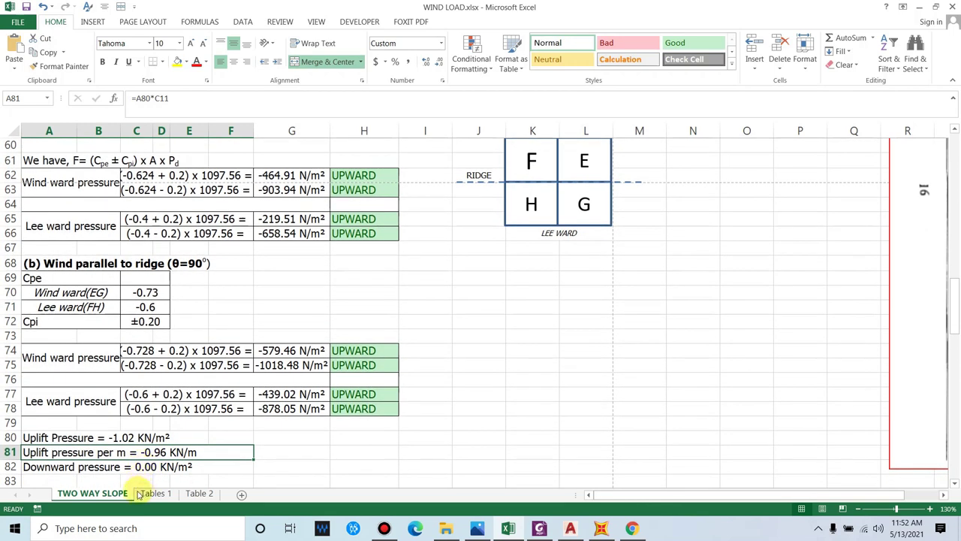
click(305, 413)
click(115, 467)
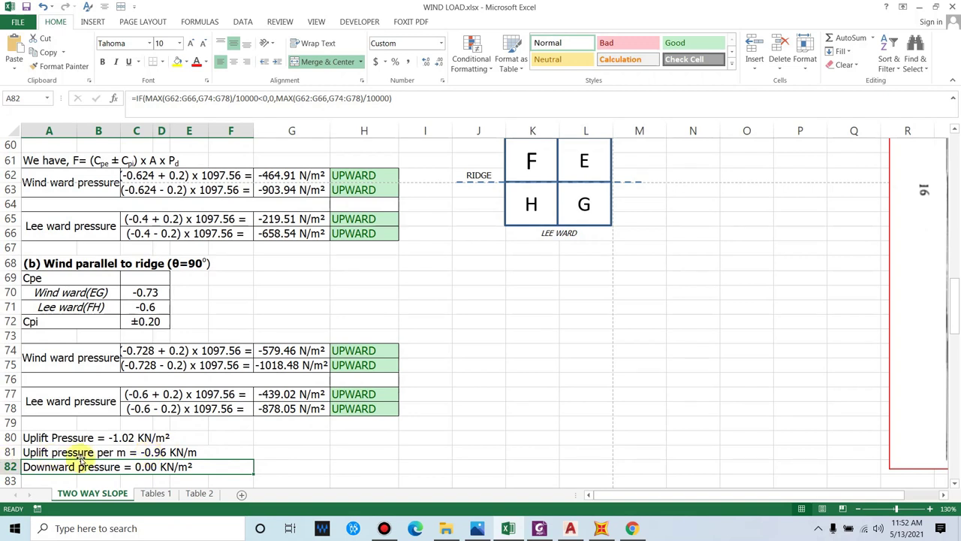
click(50, 454)
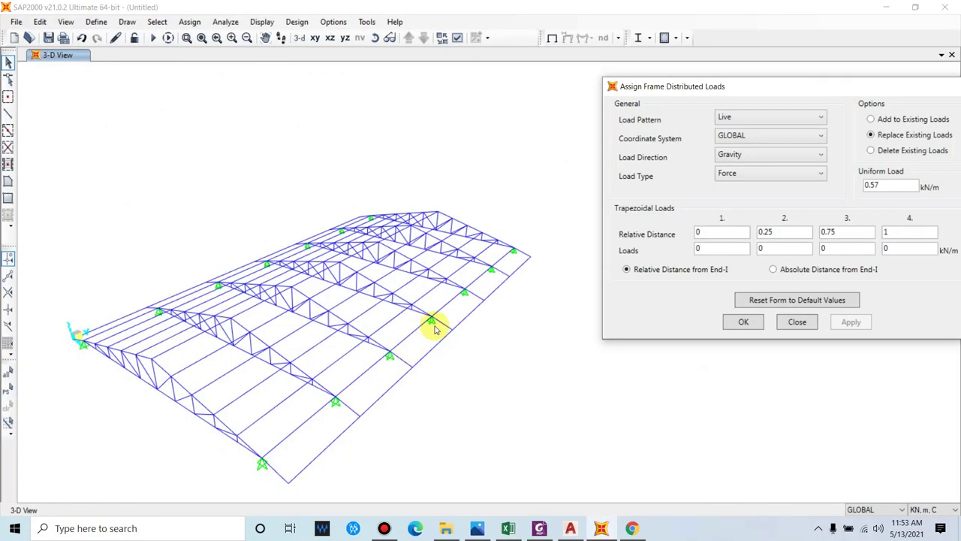
- In SAP2000, reselect the previously selected purlin frames and set the distributed load's pattern to Wind
shift+middle_drag(434, 323, 338, 371)
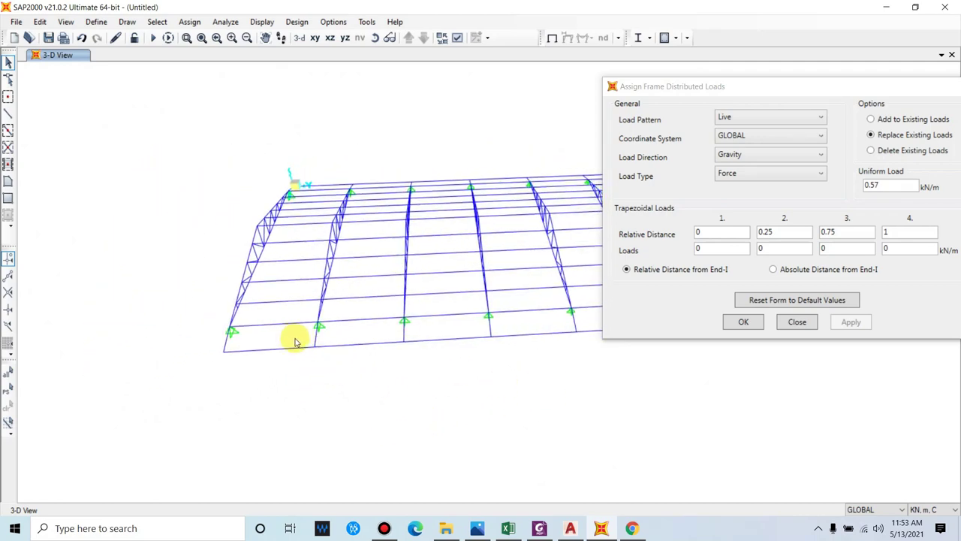
shift+middle_drag(294, 335, 319, 382)
key(ctrl+p)
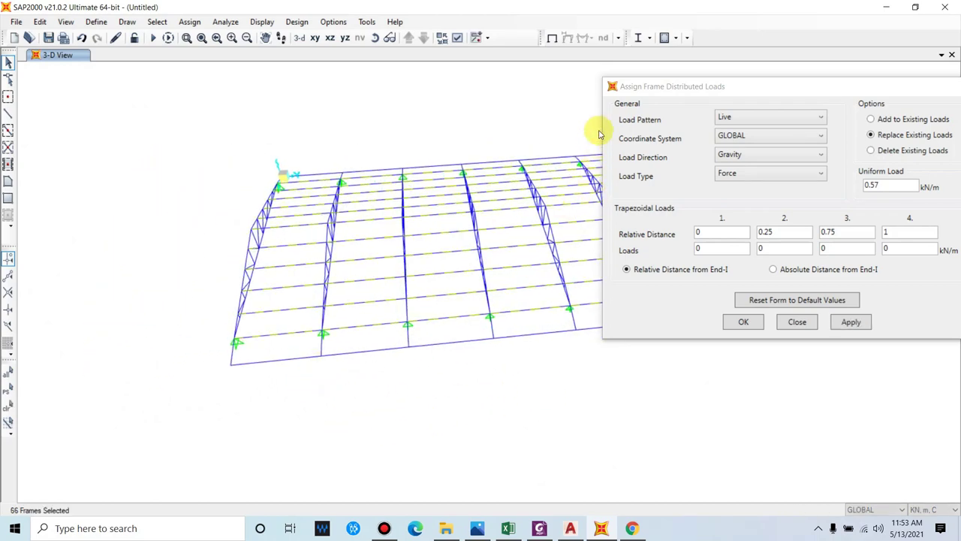
drag(650, 91, 685, 89)
shift+middle_drag(335, 301, 538, 315)
drag(776, 81, 768, 82)
middle_drag(564, 247, 474, 247)
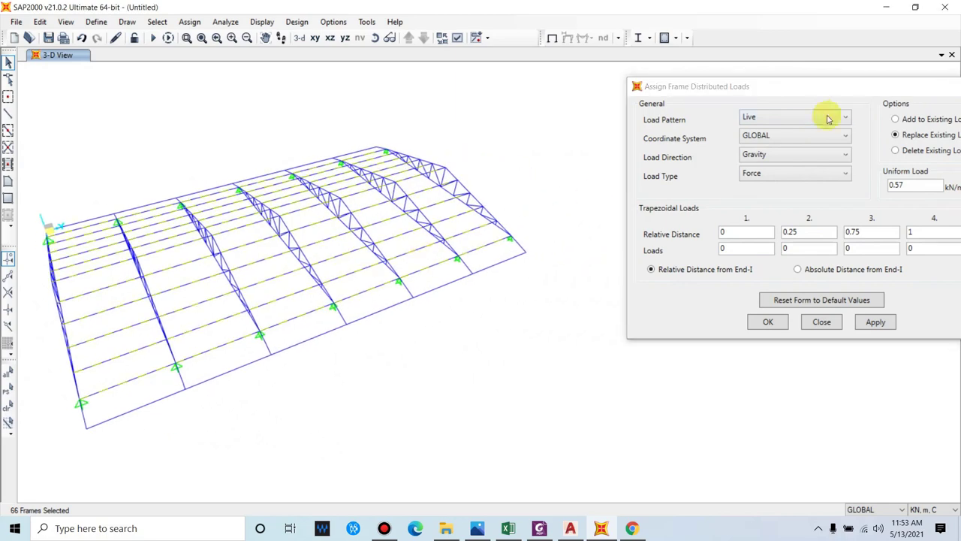
click(795, 118)
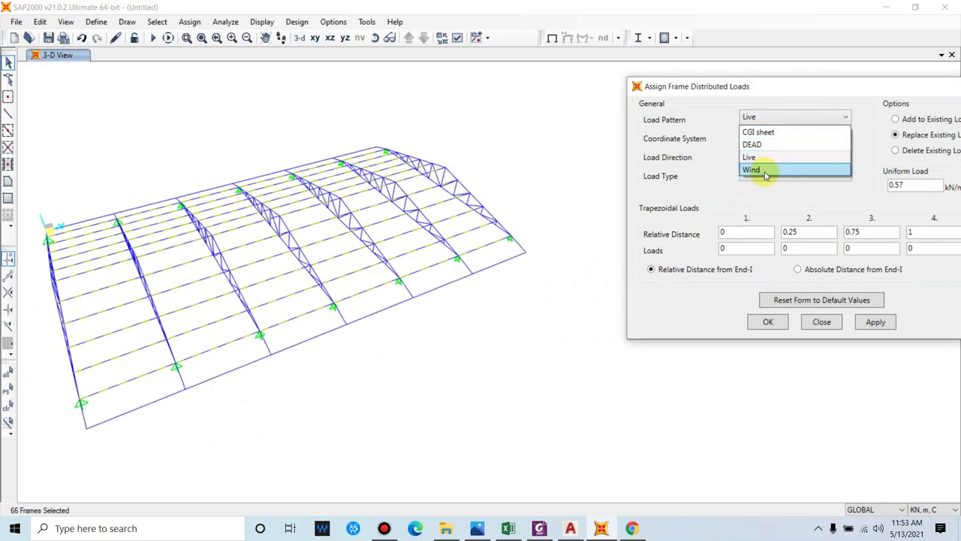
click(779, 170)
- Assign a uniform wind load of 0.96 kN/m in the gravity direction to the selected purlins
drag(740, 97, 646, 92)
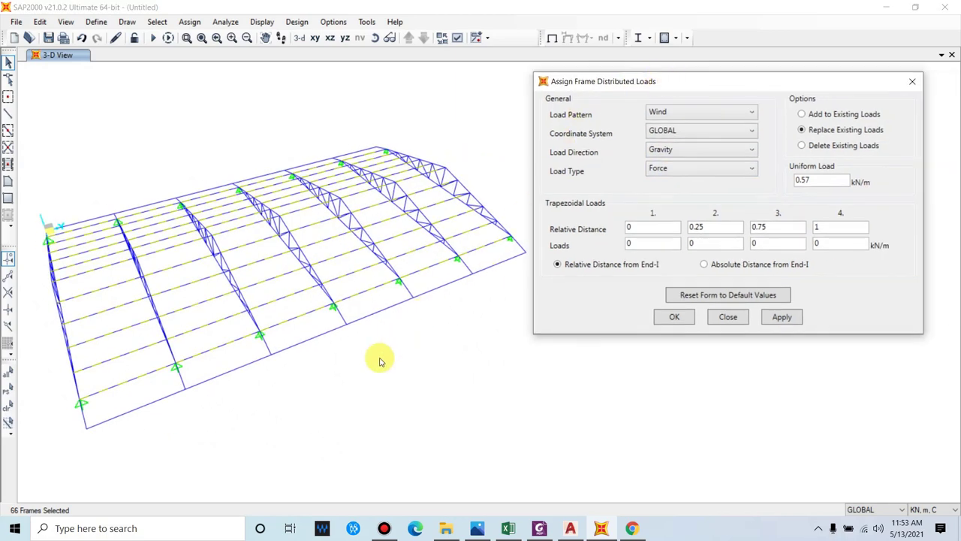
shift+middle_drag(378, 358, 420, 335)
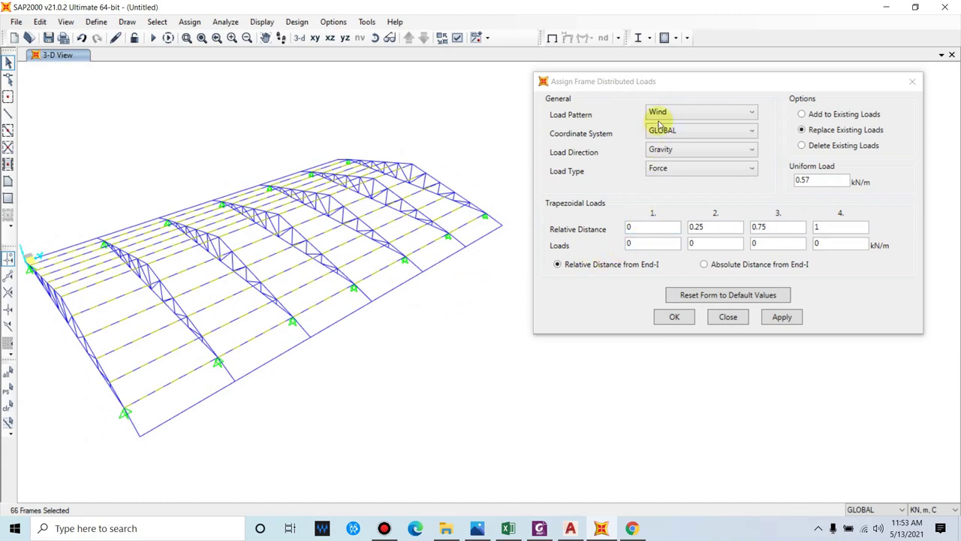
click(820, 179)
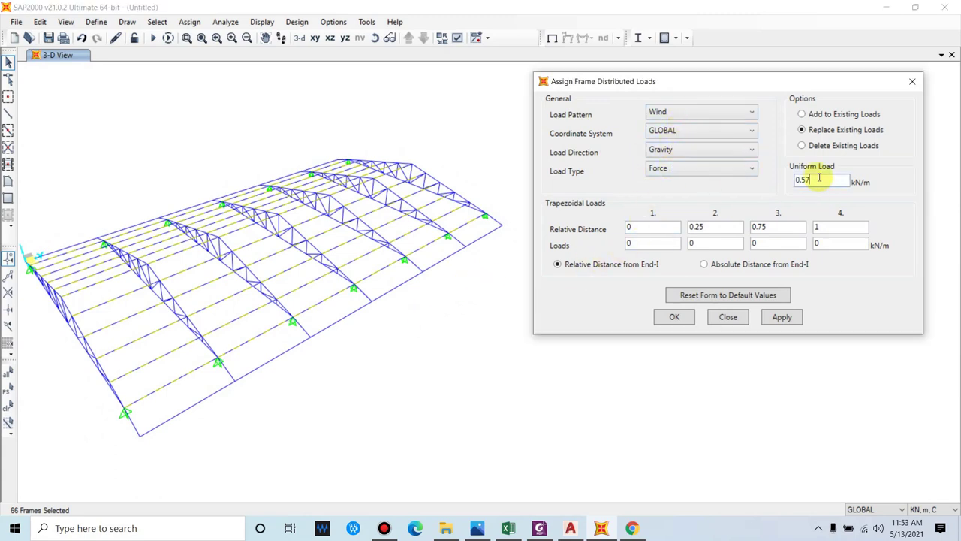
click(781, 317)
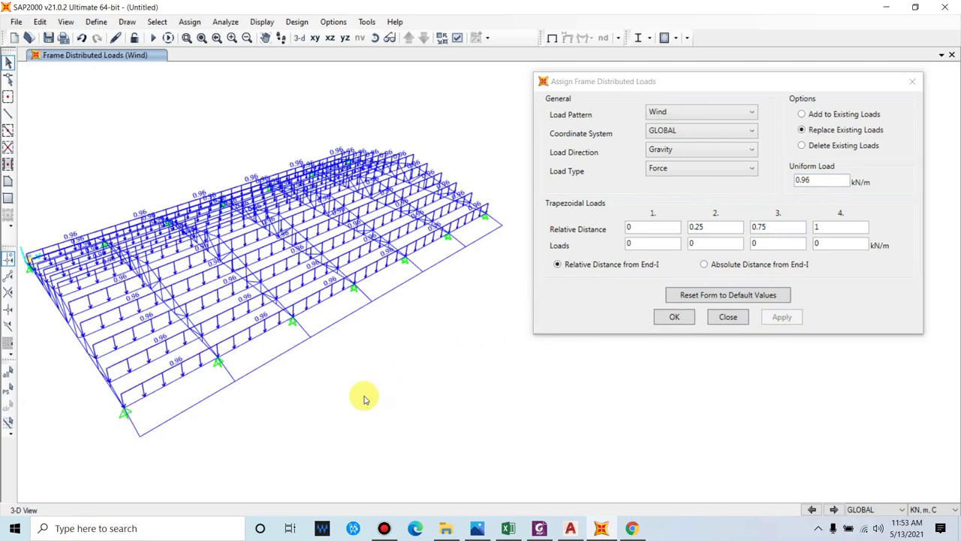
- Reselect the same purlins and replace their uniform wind load with -0.96 kN/m
click(480, 308)
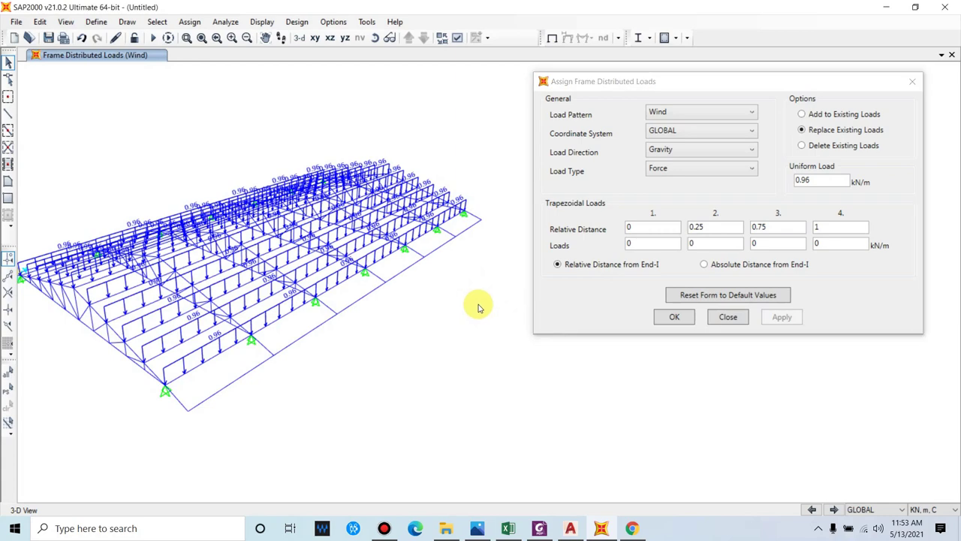
key(ctrl+p)
click(802, 181)
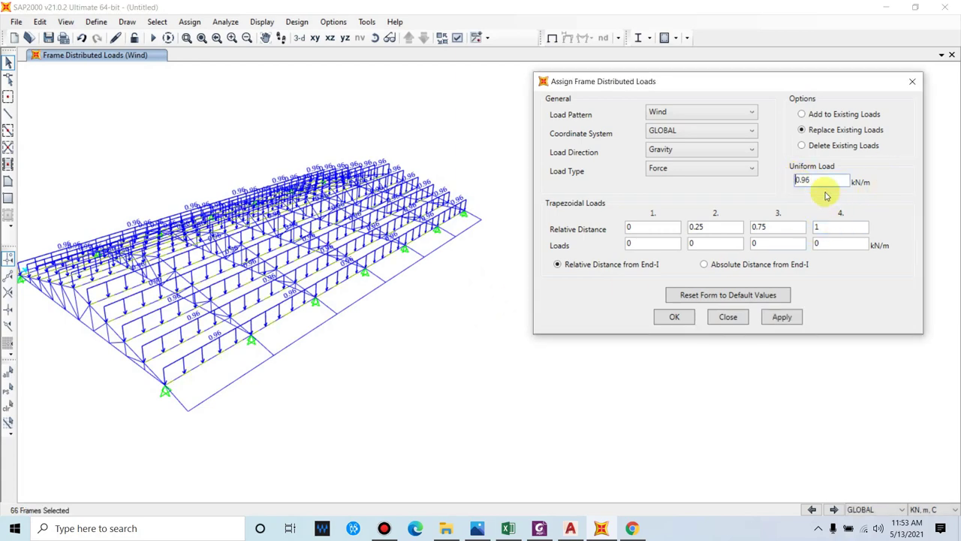
click(782, 317)
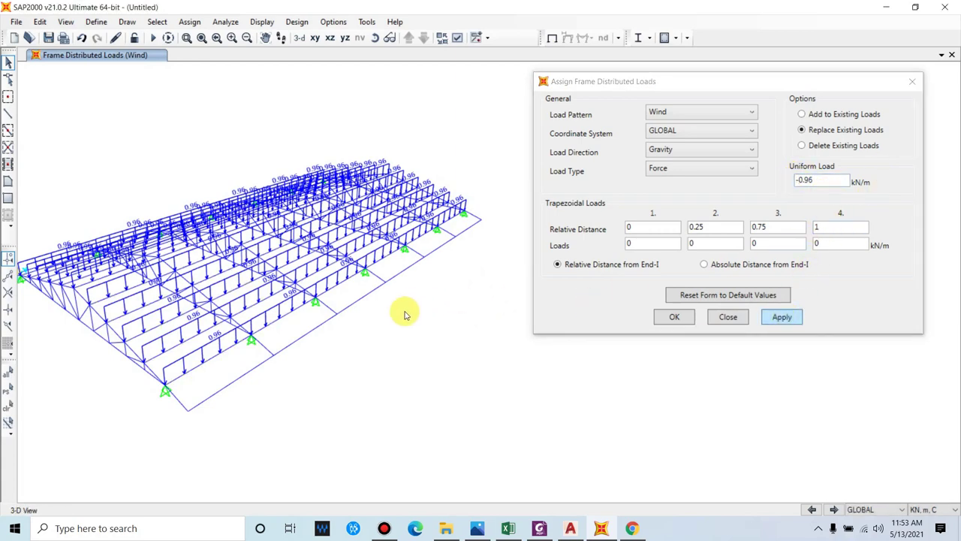
- Examine the direction of the wind load arrows along the purlins in 3D, and clear the load display
shift+middle_drag(549, 331, 503, 337)
shift+middle_drag(524, 424, 466, 338)
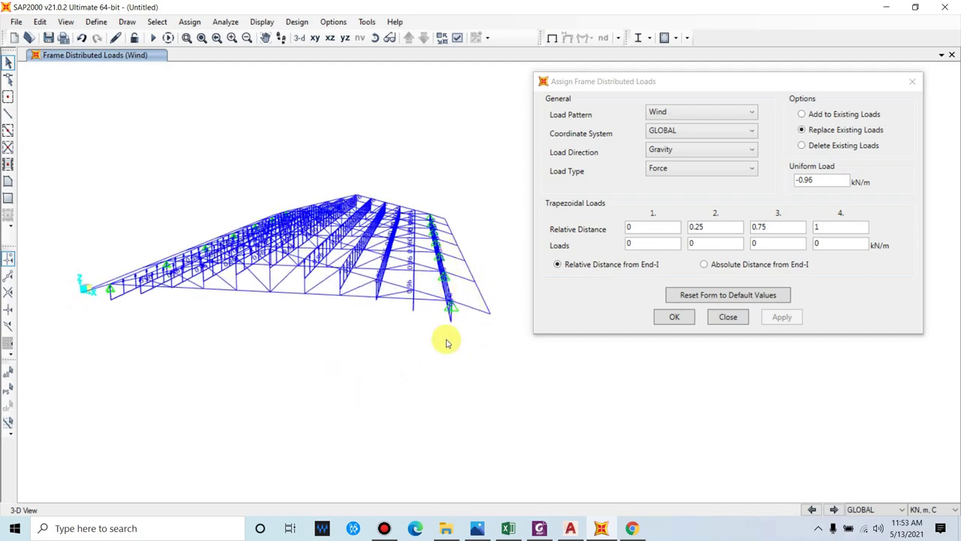
scroll(408, 408, up, 1)
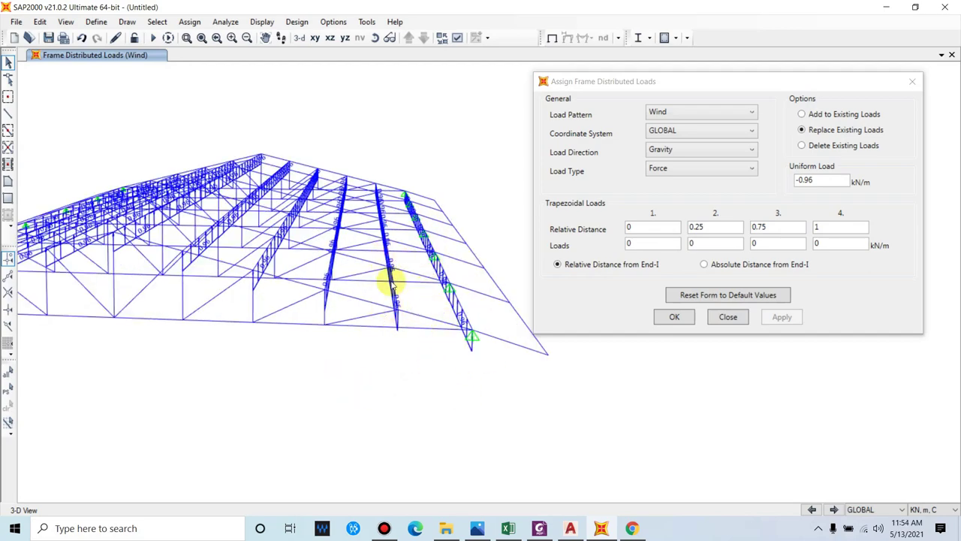
shift+middle_drag(368, 298, 355, 253)
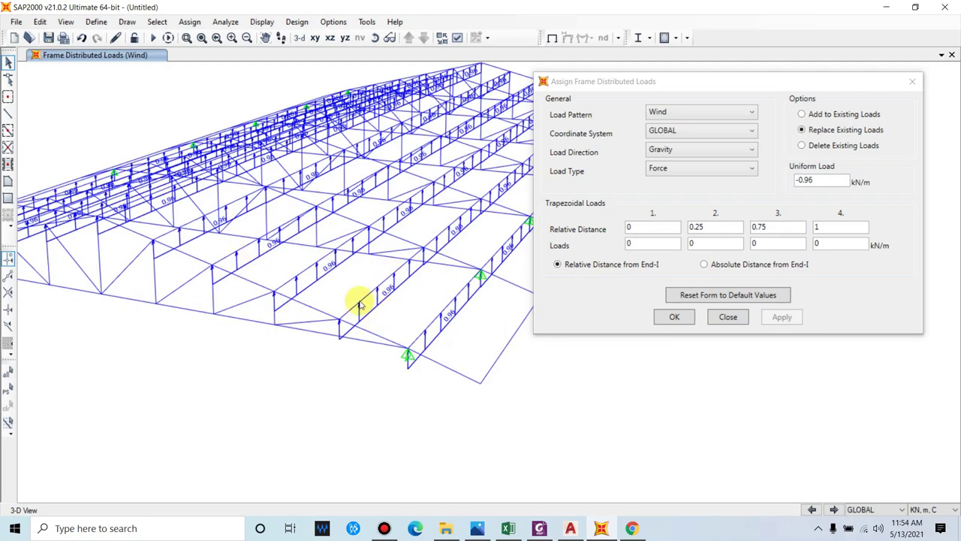
shift+middle_drag(385, 321, 407, 333)
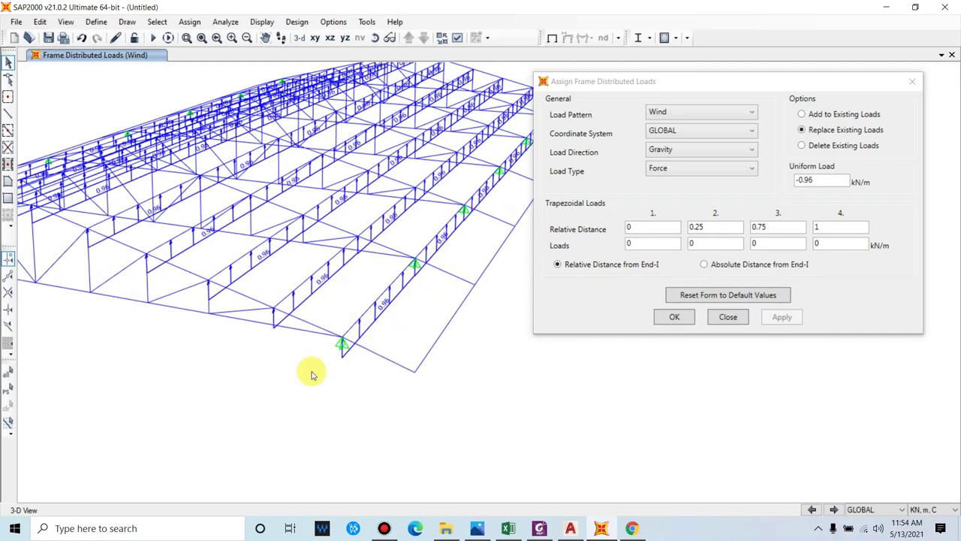
scroll(339, 395, down, 5)
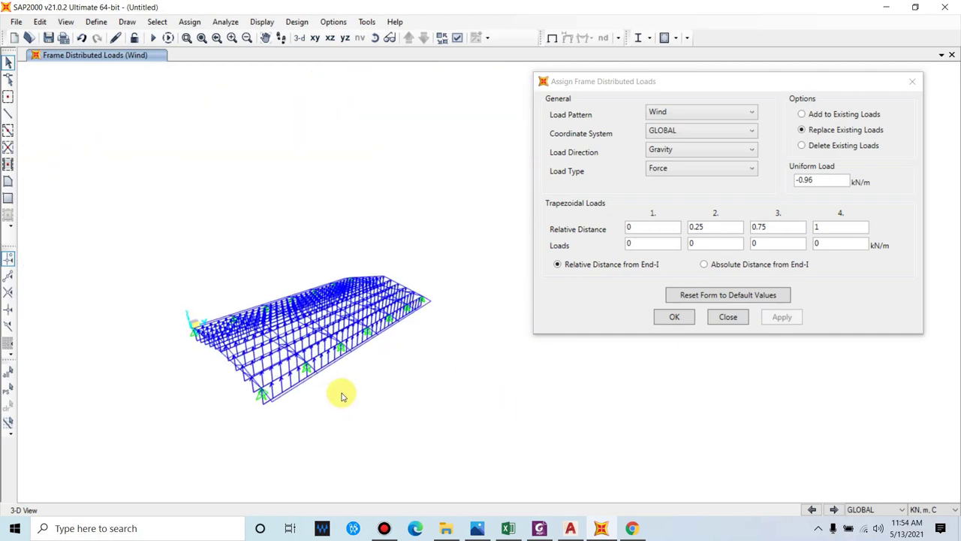
key(F4)
shift+middle_drag(338, 395, 541, 420)
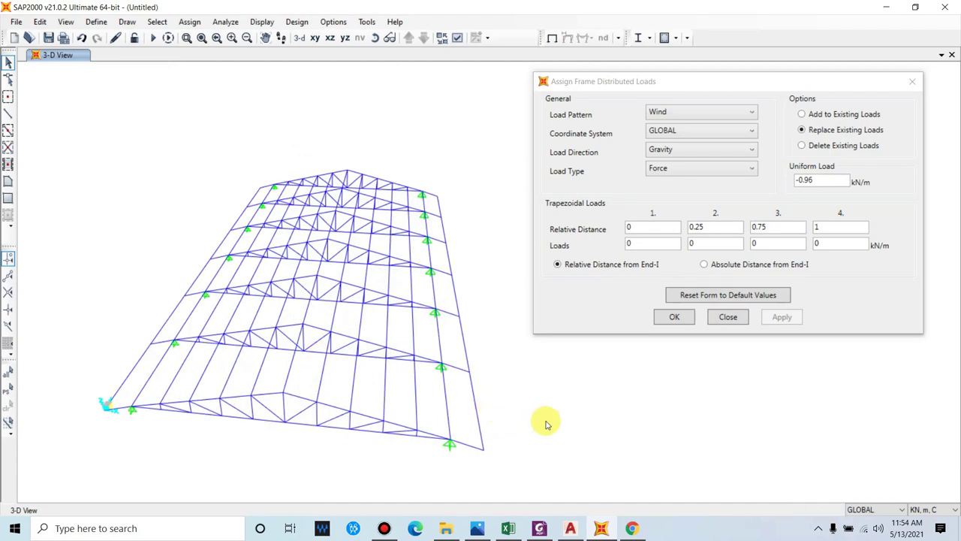
- Turn on the display of the frames' local axes and inspect their orientation on the roof
key(ctrl+w)
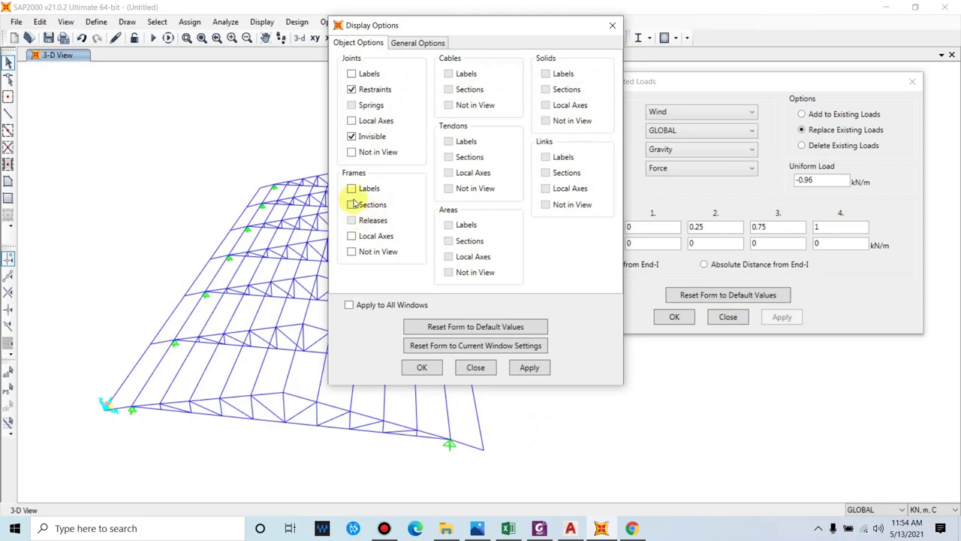
click(491, 347)
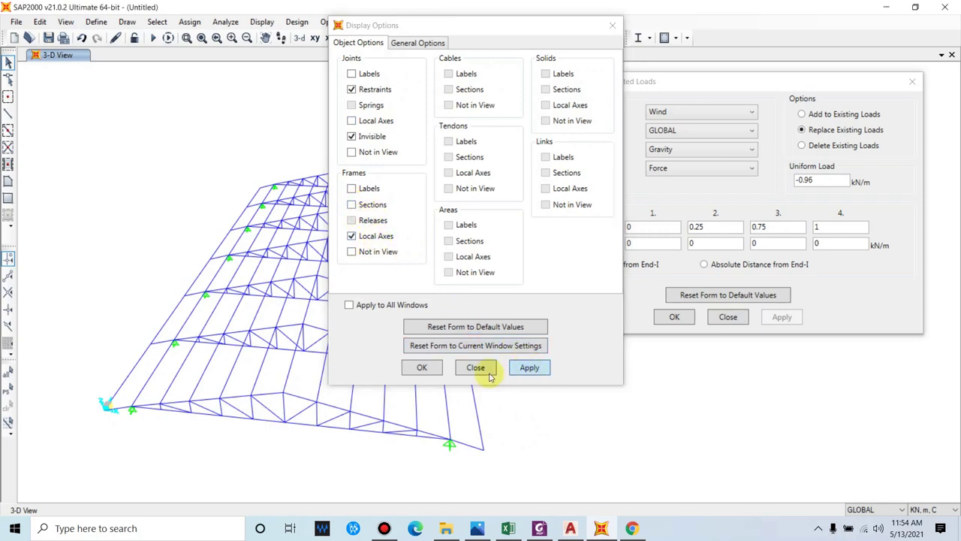
click(419, 368)
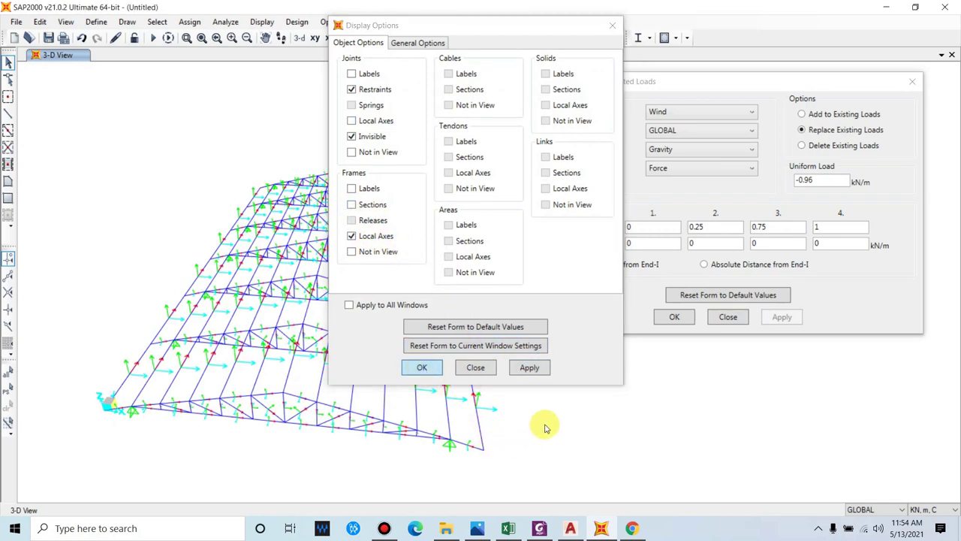
shift+middle_drag(534, 424, 395, 360)
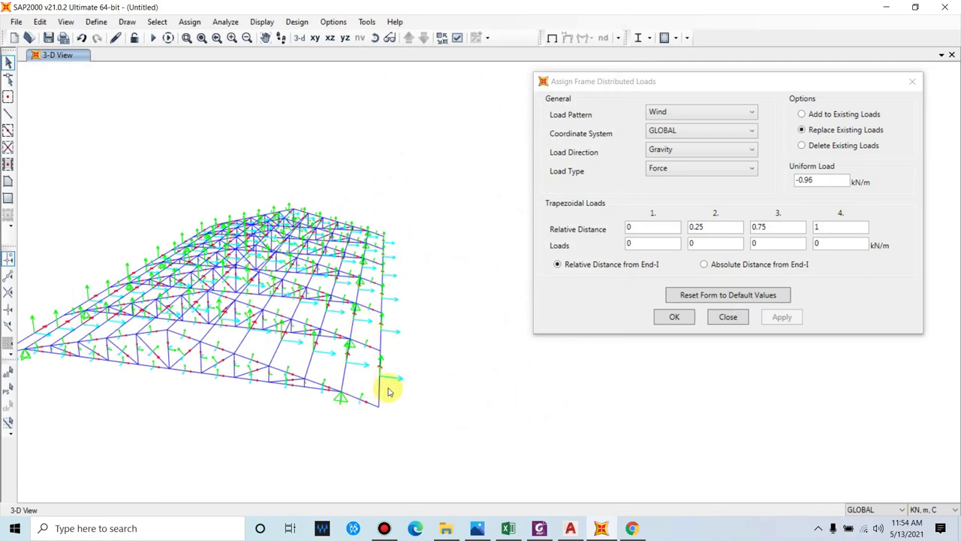
scroll(387, 383, up, 2)
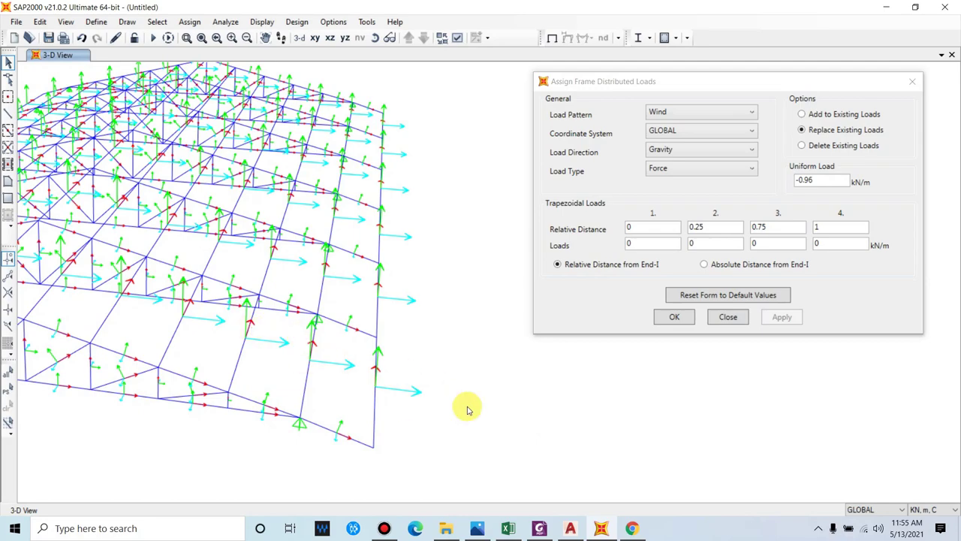
scroll(490, 428, down, 4)
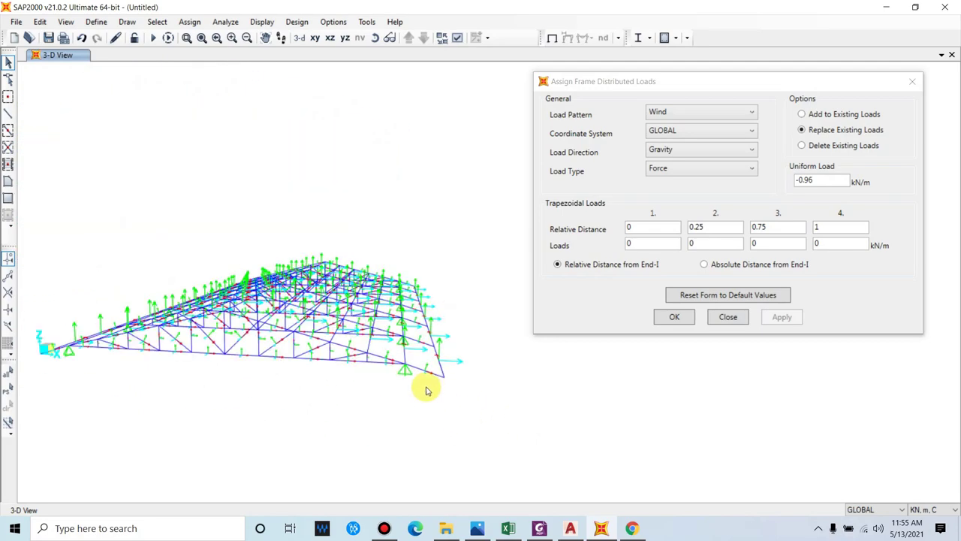
scroll(477, 431, up, 1)
- Select all purlins on the roof slope farther from the origin and rotate their local axes by 17.21 degrees from the default orientation
shift+middle_drag(388, 471, 193, 386)
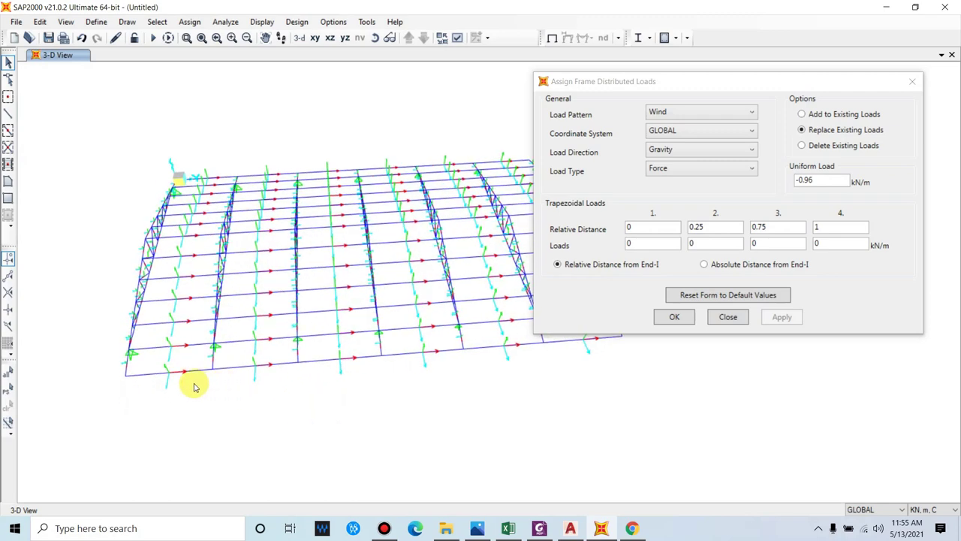
drag(176, 243, 253, 243)
shift+middle_drag(443, 338, 421, 301)
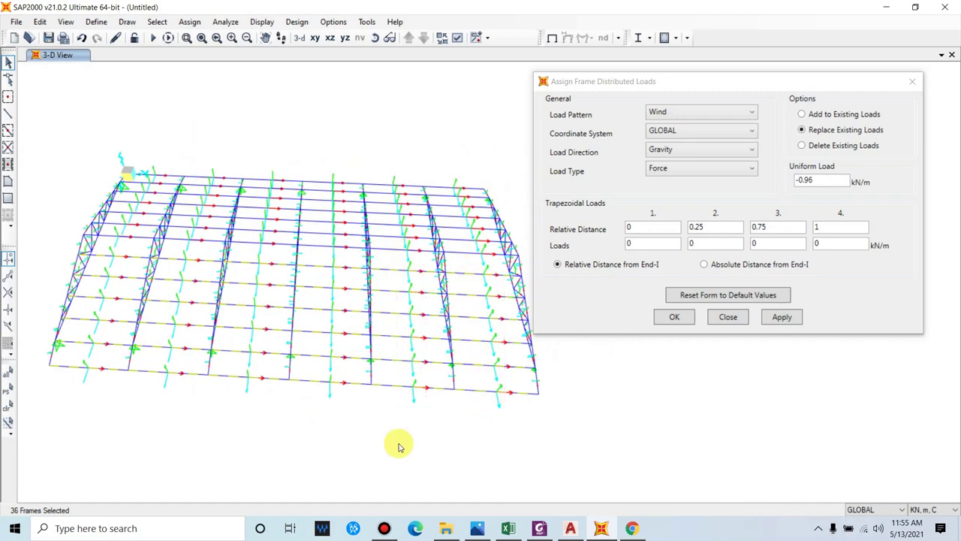
shift+middle_drag(397, 446, 118, 53)
click(187, 22)
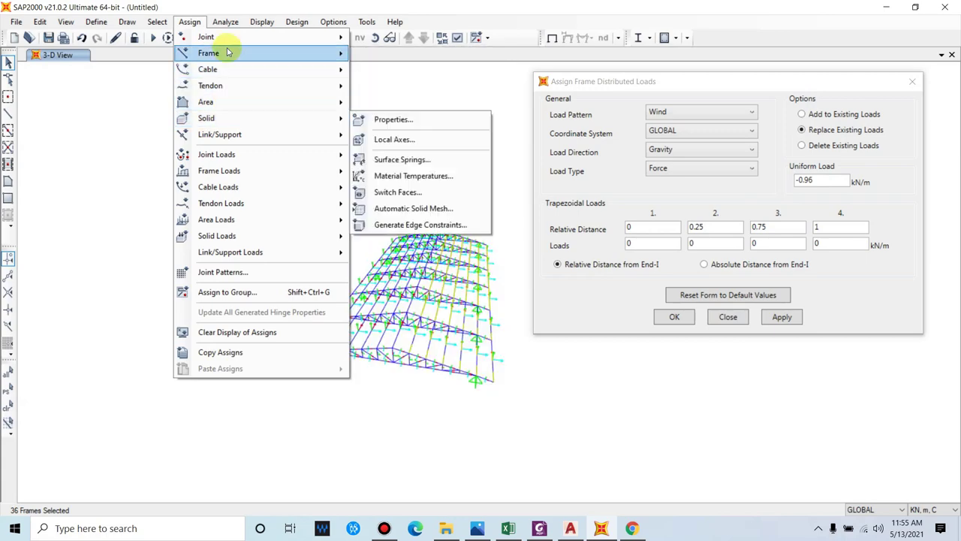
mouse_move(223, 54)
click(395, 123)
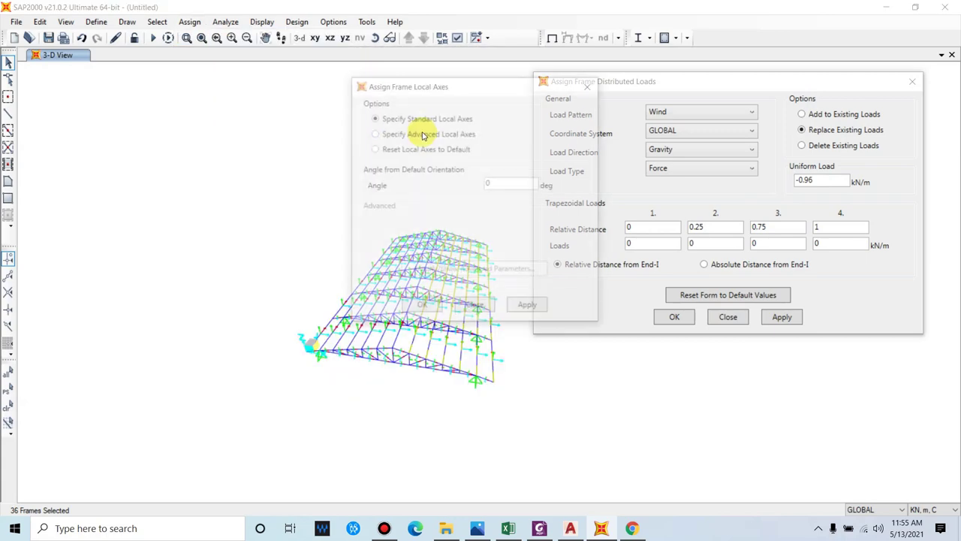
drag(442, 81, 460, 78)
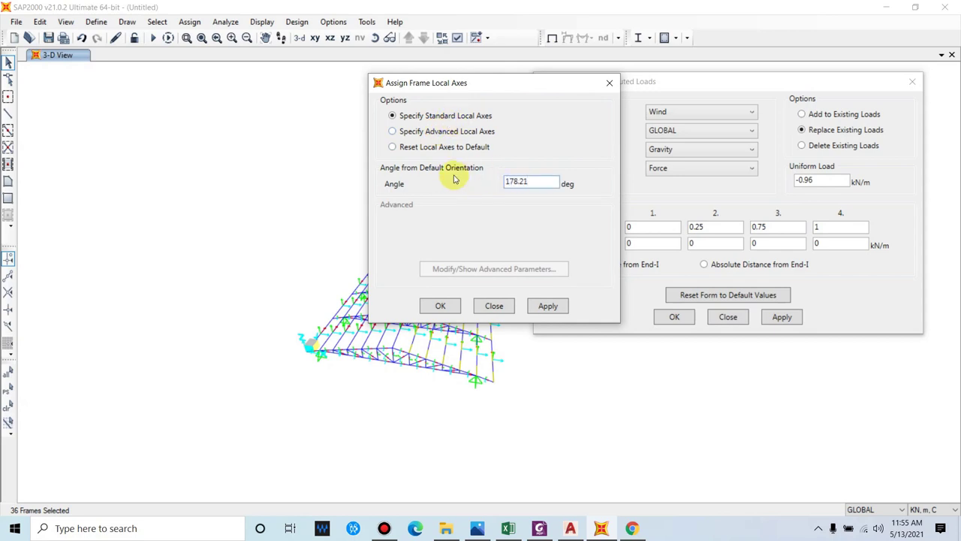
click(548, 307)
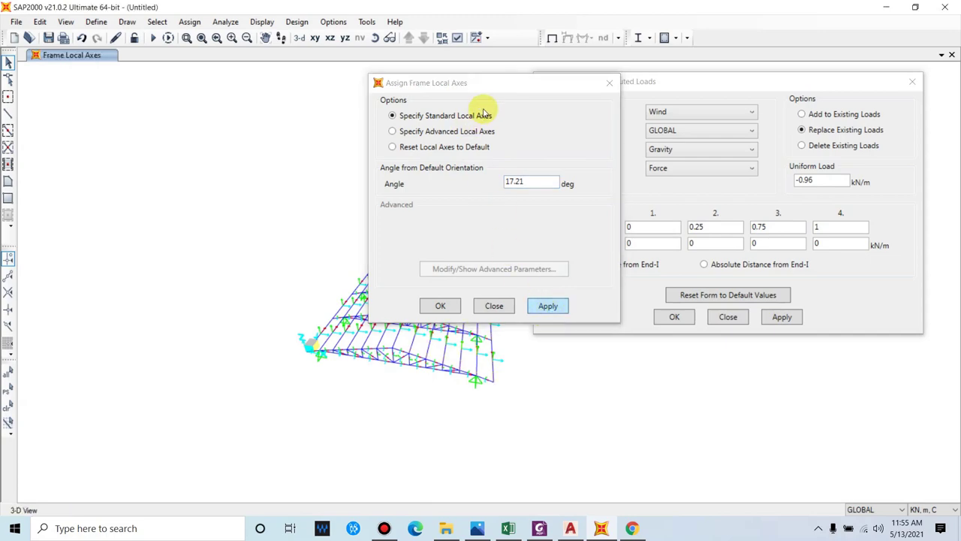
drag(483, 85, 590, 134)
shift+middle_drag(215, 285, 322, 271)
scroll(368, 361, up, 5)
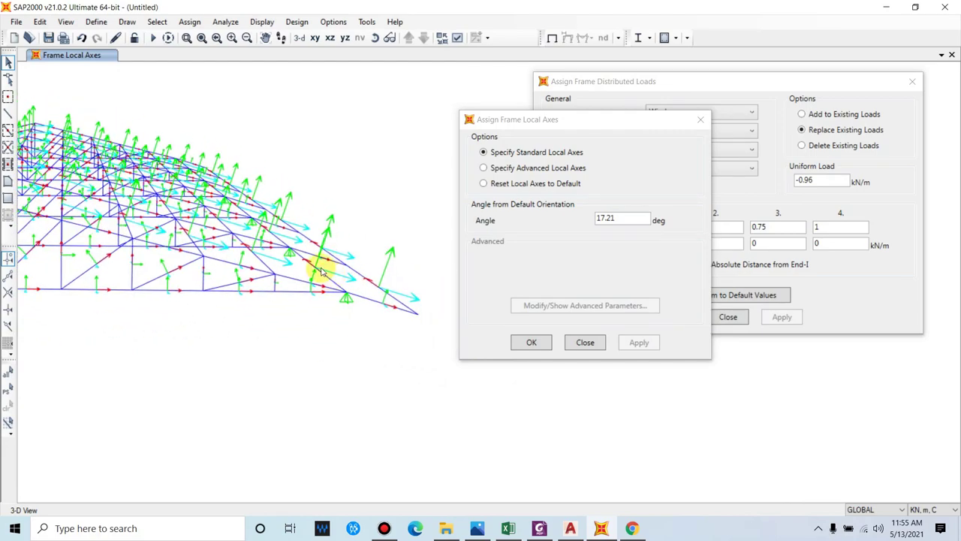
shift+middle_drag(335, 304, 390, 294)
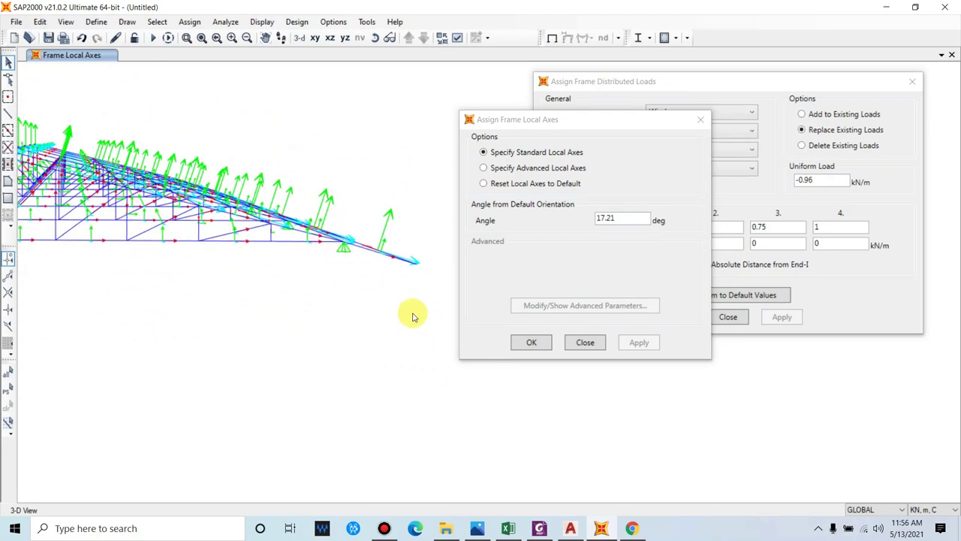
- Select the purlins of every bay on the slope nearer the origin and set their local axis angle to -17.21 degrees
shift+middle_drag(354, 216, 148, 242)
scroll(184, 251, up, 2)
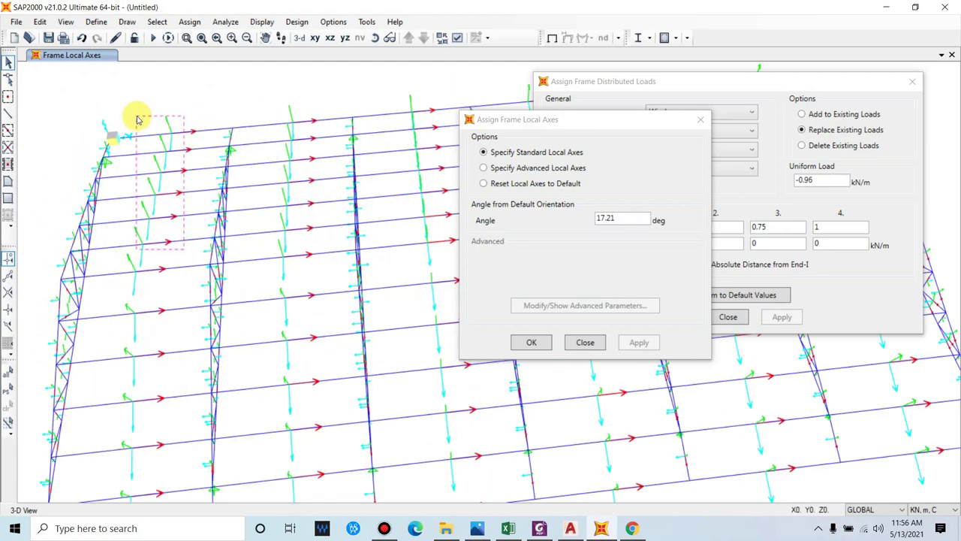
click(133, 118)
click(253, 97)
shift+middle_drag(351, 242, 316, 223)
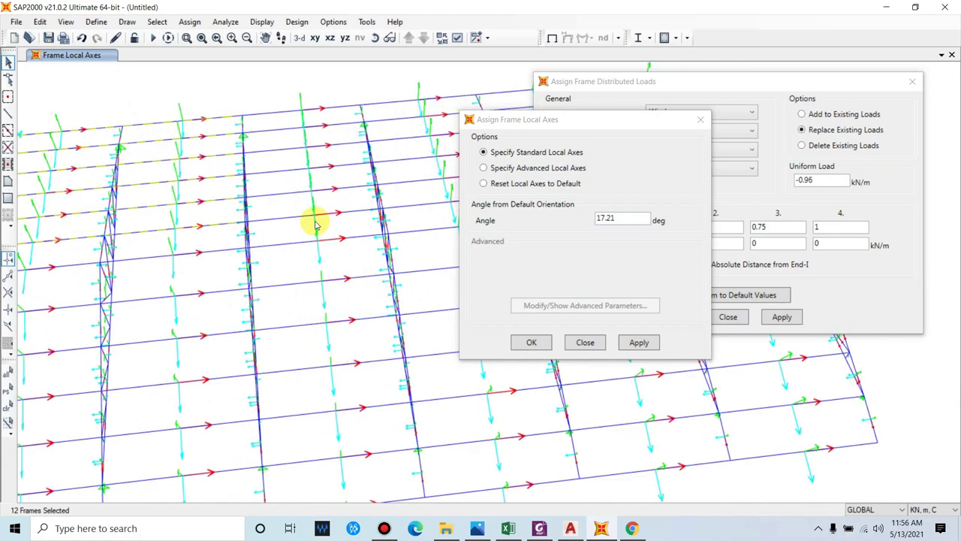
shift+middle_drag(338, 260, 259, 238)
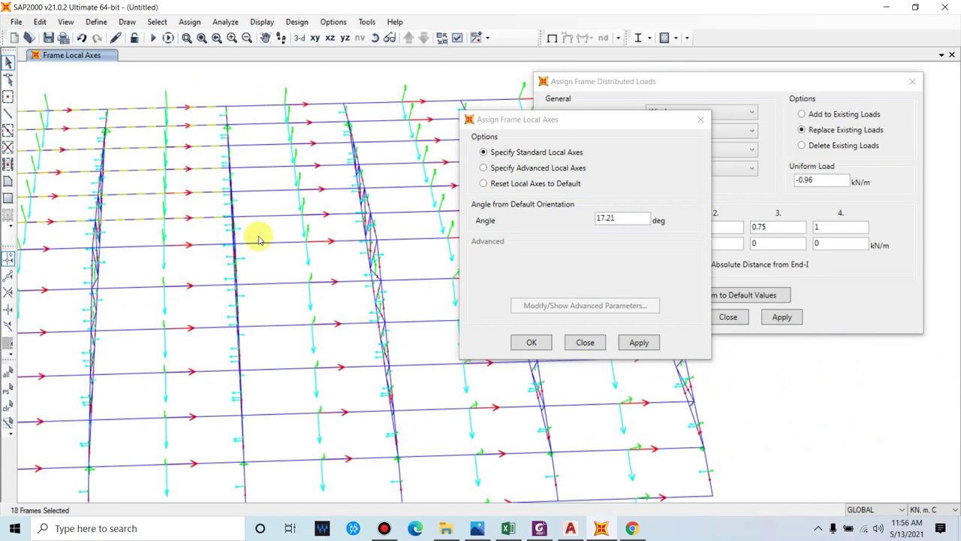
click(258, 118)
shift+middle_drag(294, 275, 252, 254)
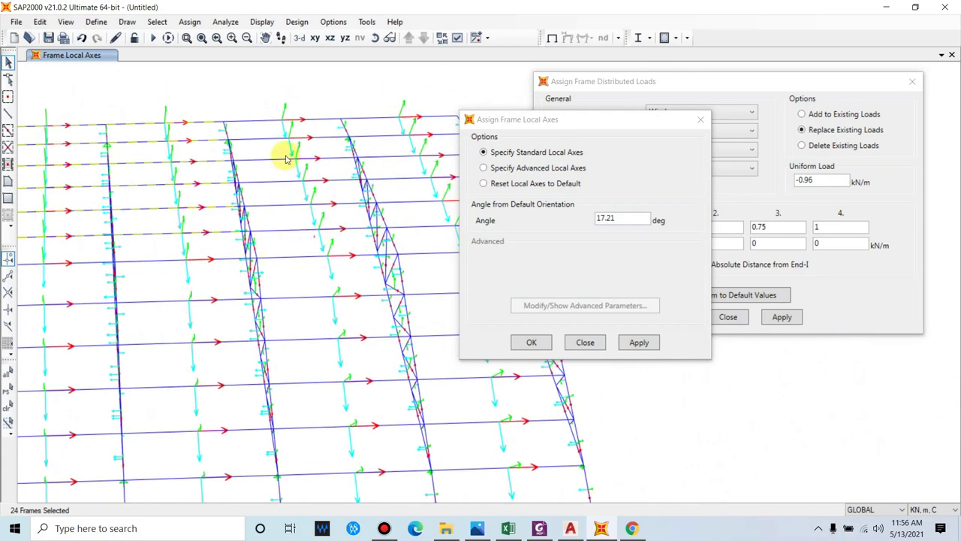
click(281, 100)
shift+middle_drag(281, 101, 316, 260)
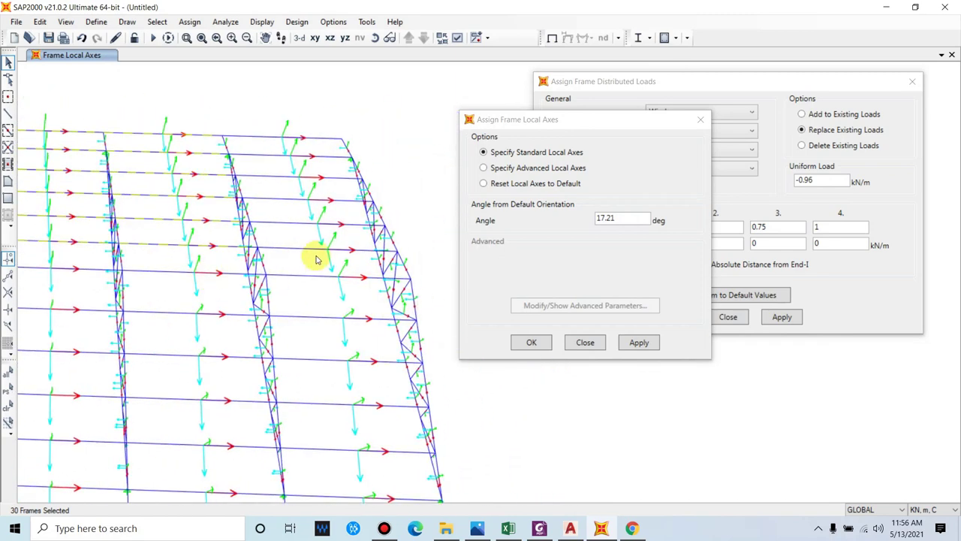
click(281, 114)
click(605, 217)
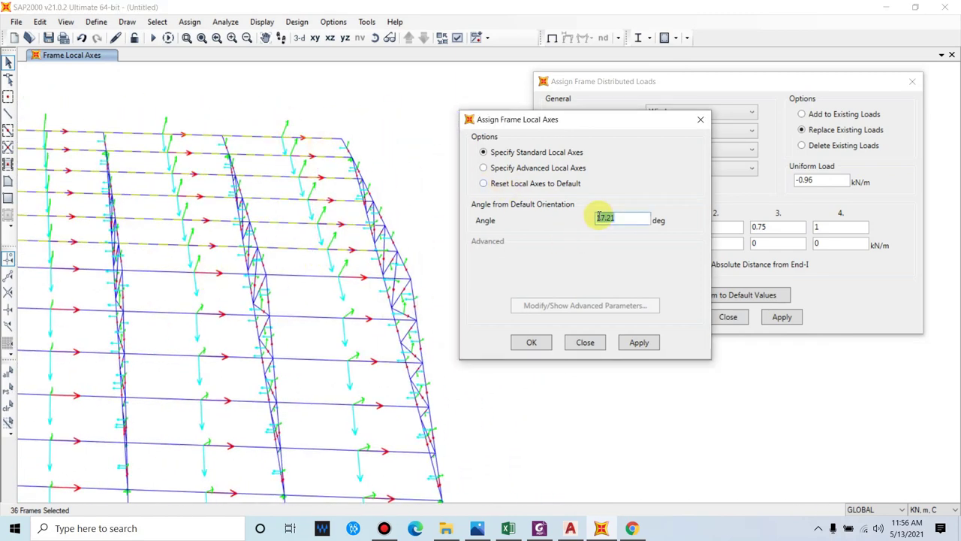
key(Home)
click(639, 342)
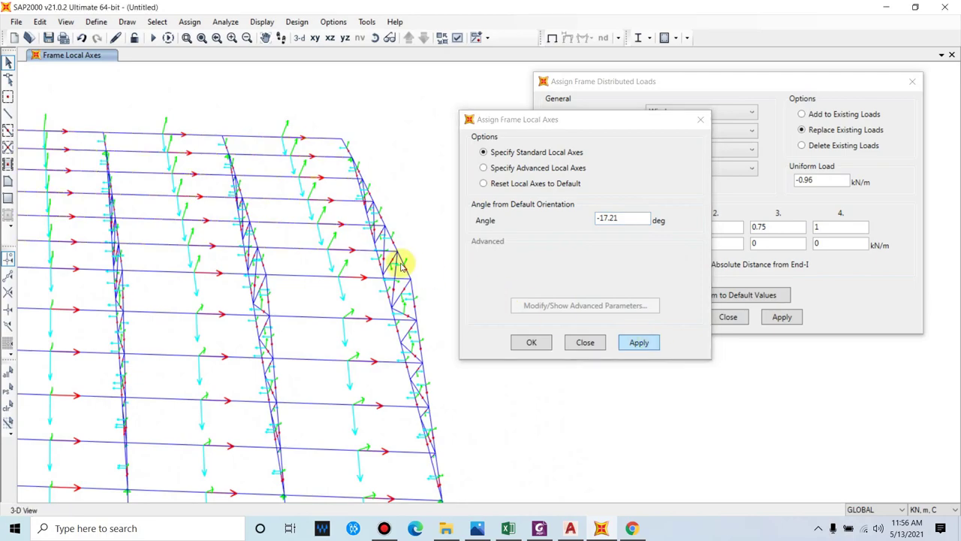
- Reselect the purlins on the slope nearer the origin and replace their wind load with 0.96 kN/m in local direction 2
shift+middle_drag(378, 231, 450, 247)
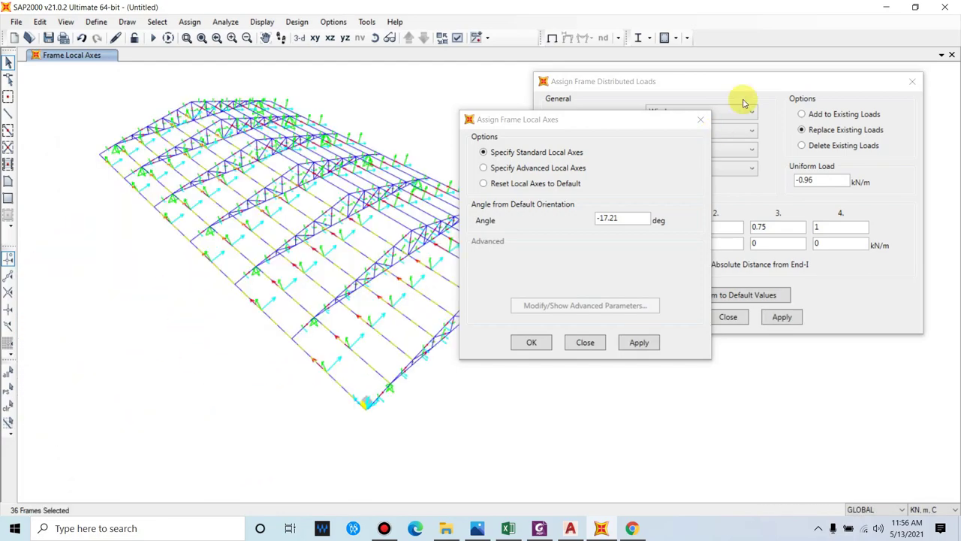
click(746, 89)
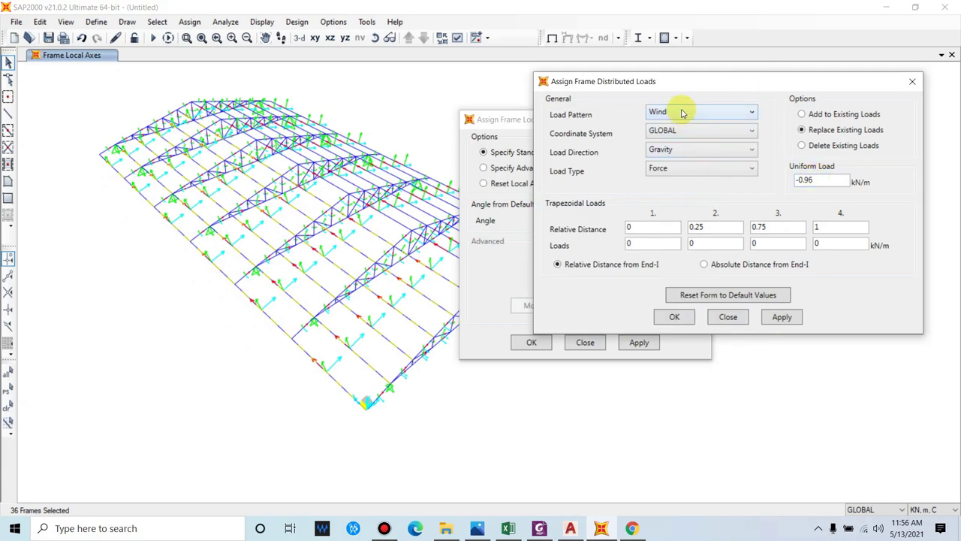
click(675, 133)
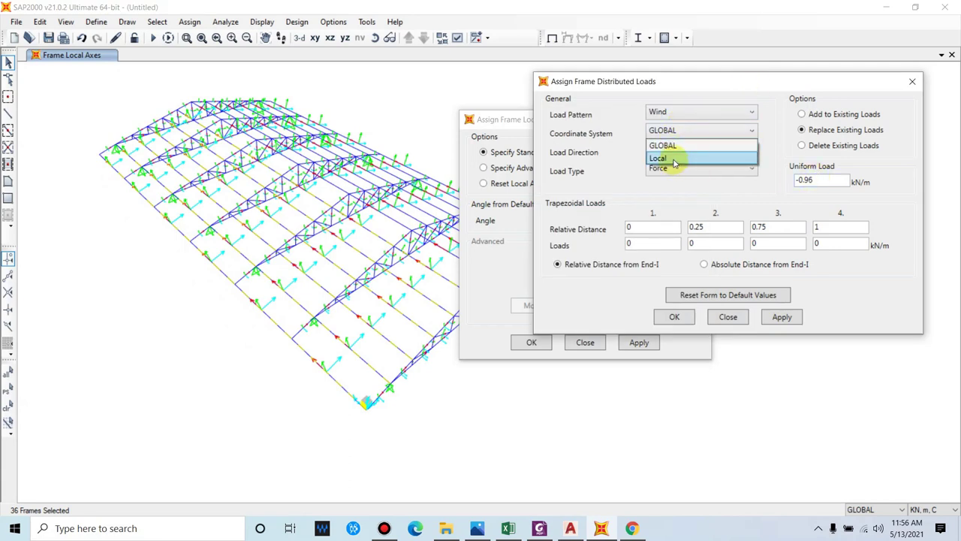
click(674, 158)
click(671, 151)
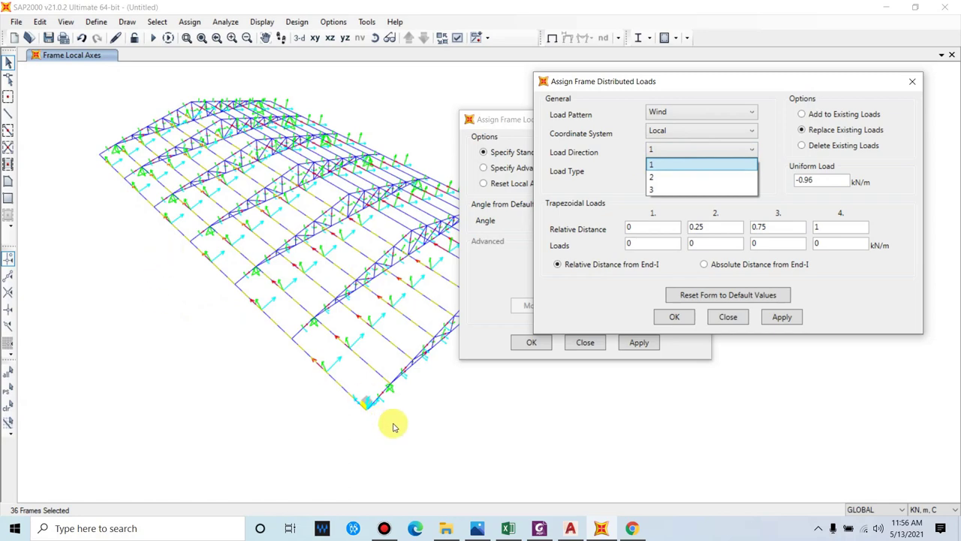
click(290, 297)
scroll(290, 297, up, 3)
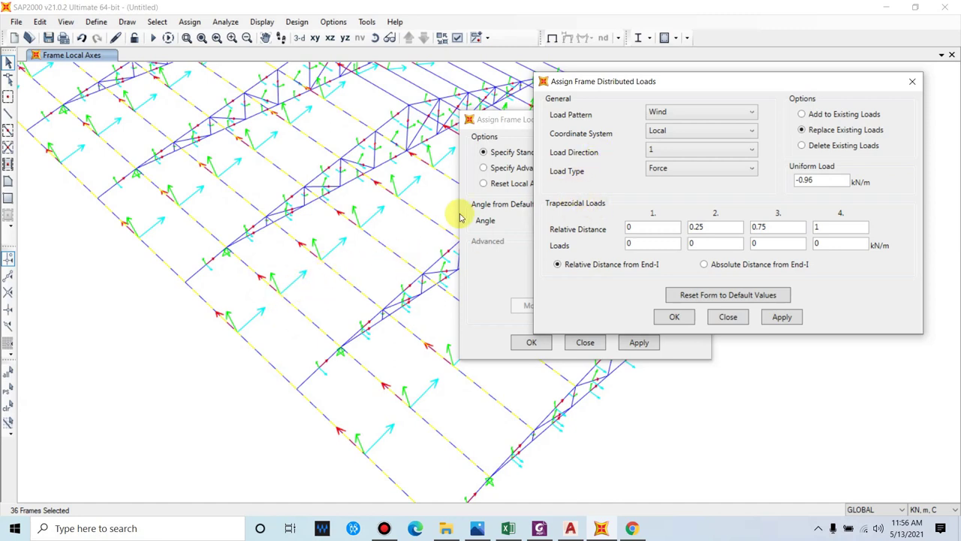
click(661, 149)
click(661, 176)
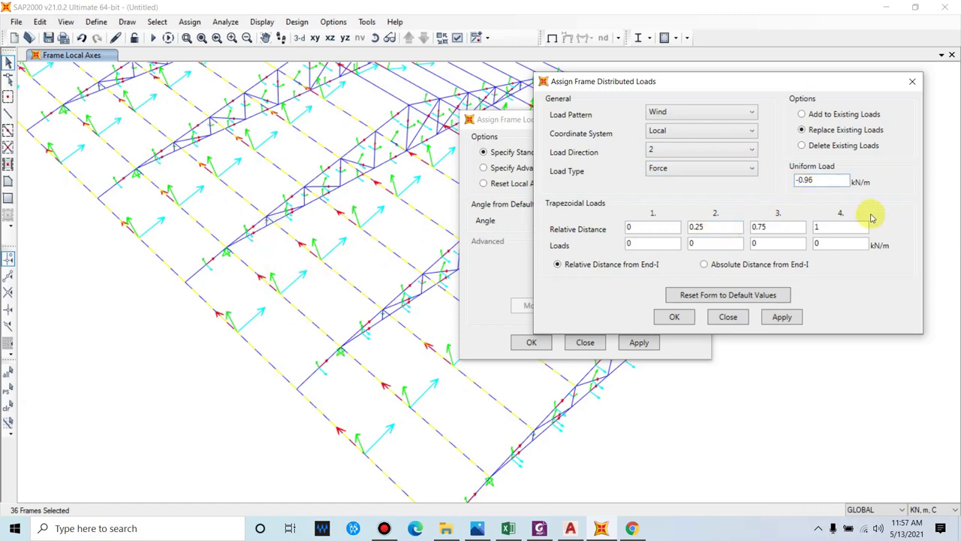
click(782, 318)
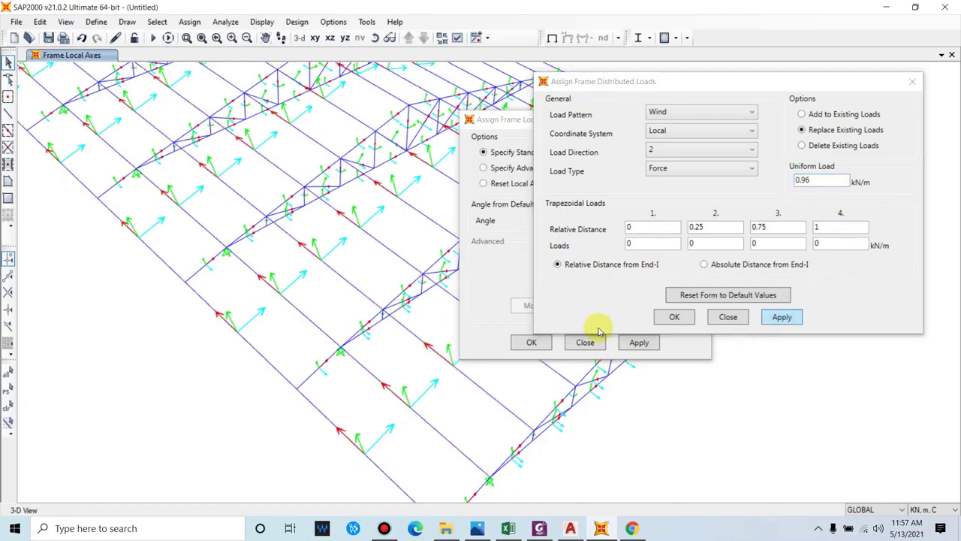
shift+middle_drag(398, 383, 403, 333)
scroll(404, 332, down, 5)
scroll(336, 362, up, 5)
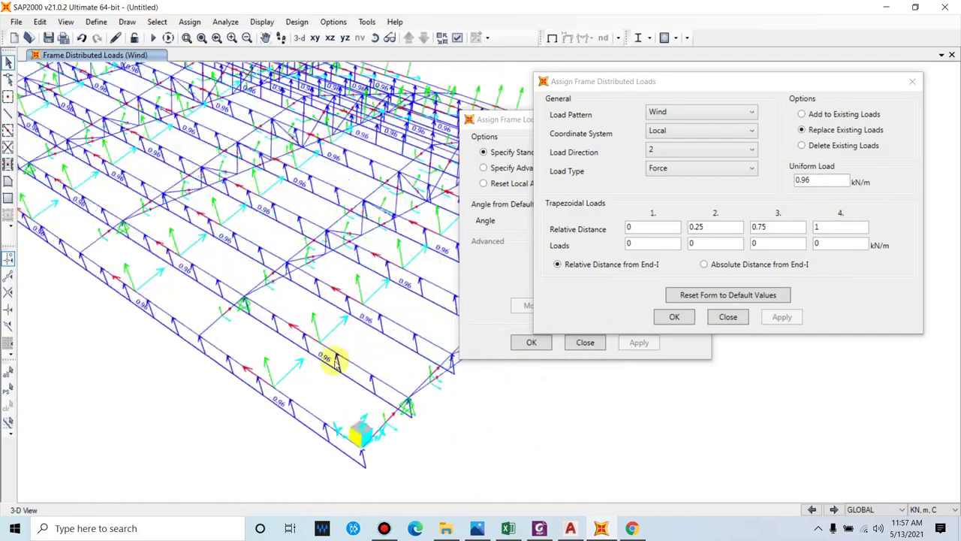
- Select the edge purlins along the eave of the nearer slope and replace their wind load with 0.48 kN/m in local direction 2
click(298, 408)
scroll(254, 344, down, 2)
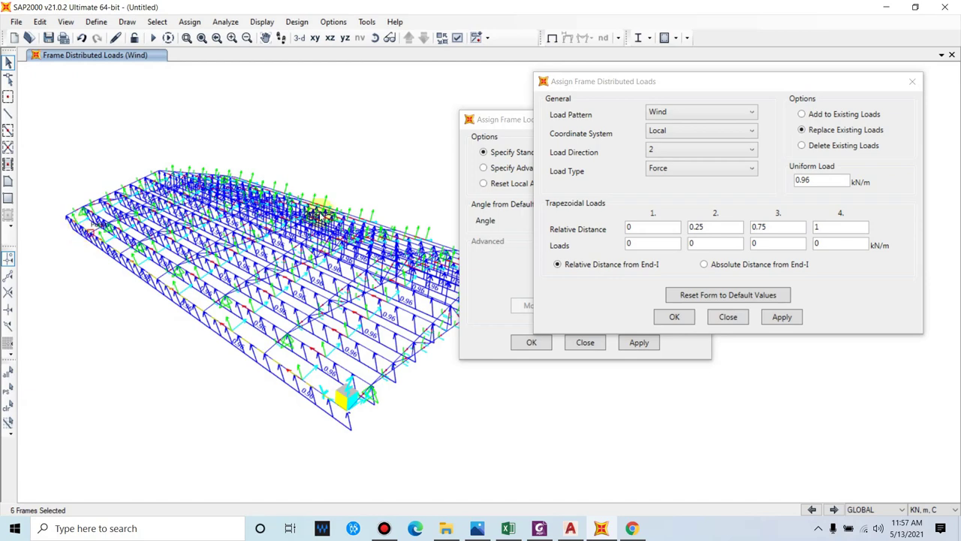
click(820, 181)
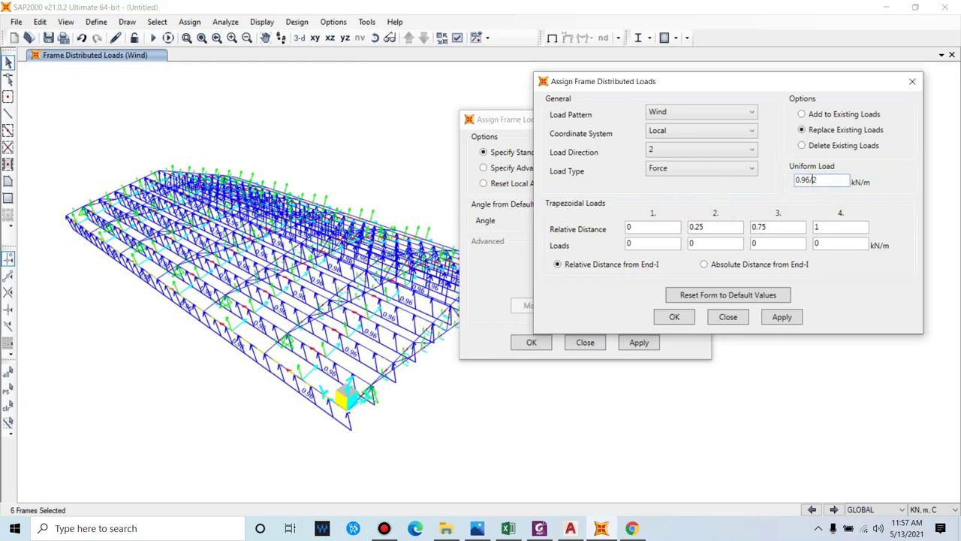
click(782, 316)
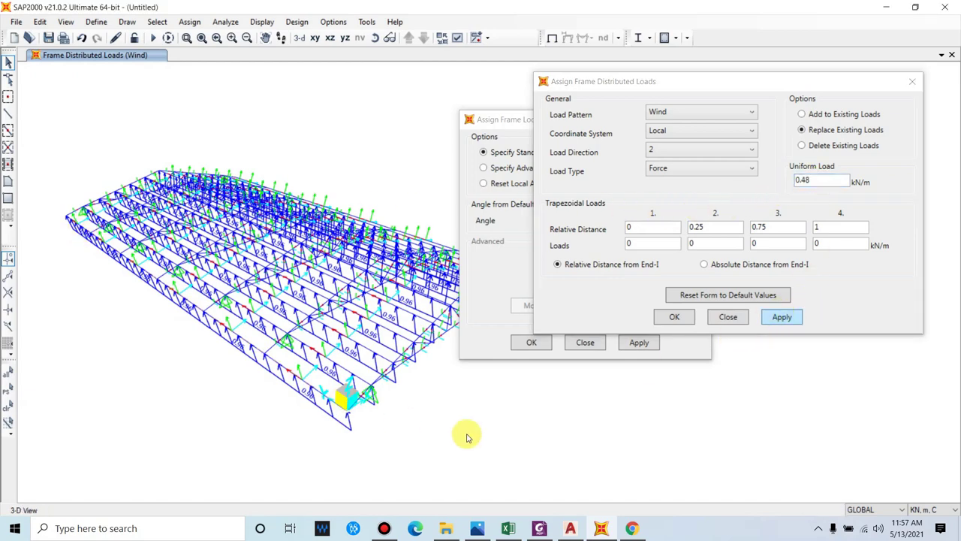
shift+middle_drag(338, 429, 218, 300)
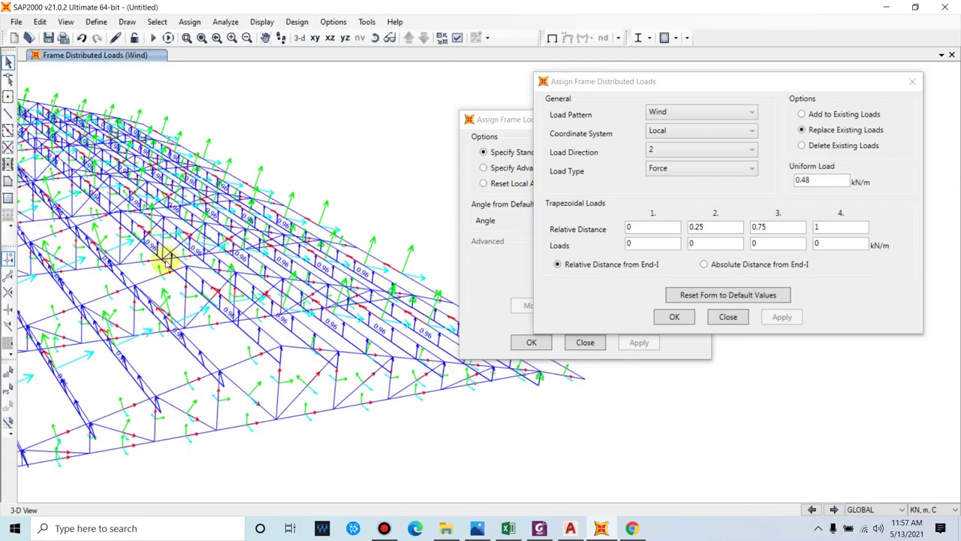
shift+middle_drag(167, 264, 234, 321)
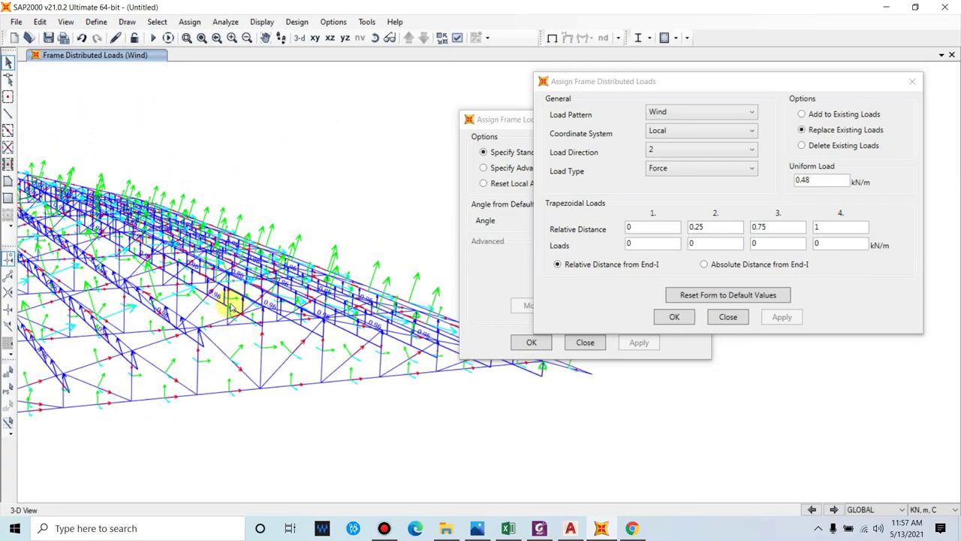
shift+middle_drag(219, 272, 268, 382)
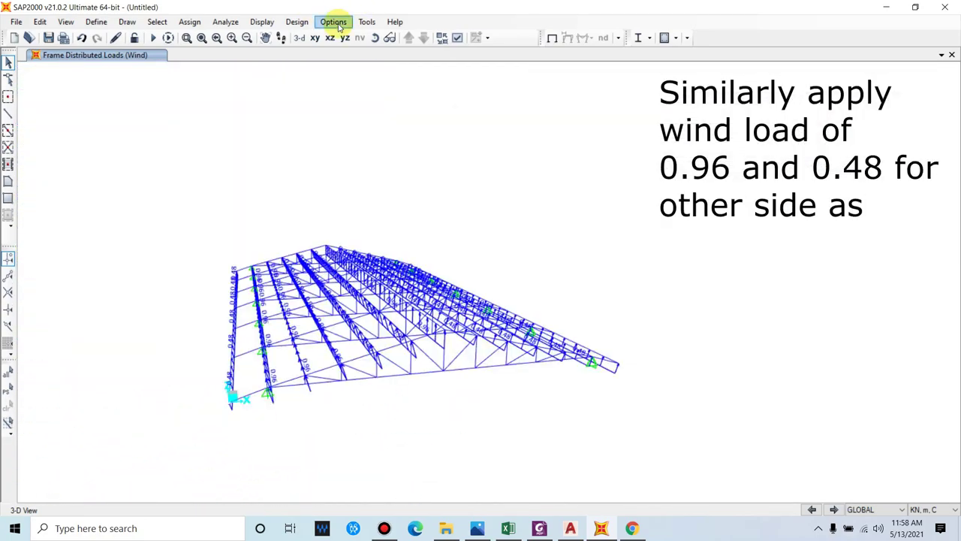
- Display the frame span loads of the CGI sheet load pattern with their values and inspect them on the roof
click(335, 22)
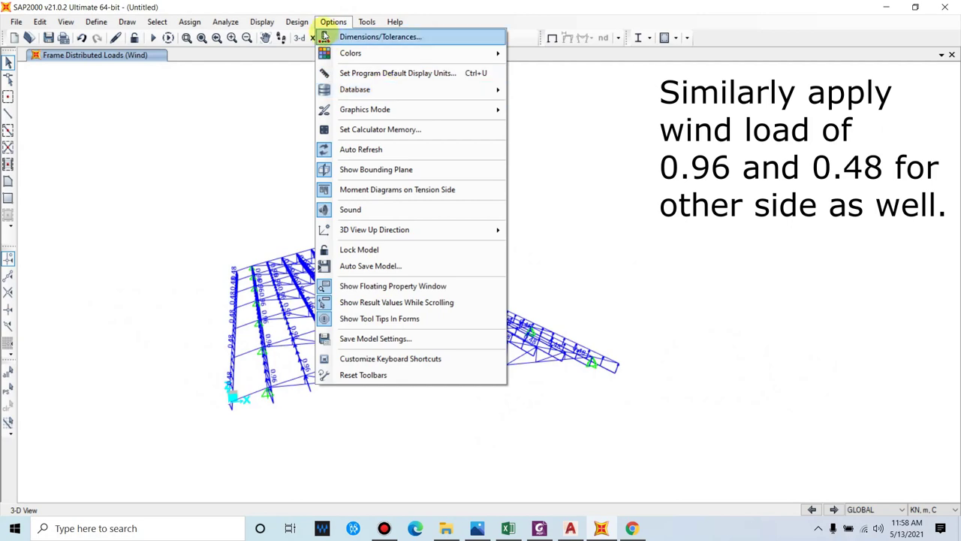
mouse_move(267, 22)
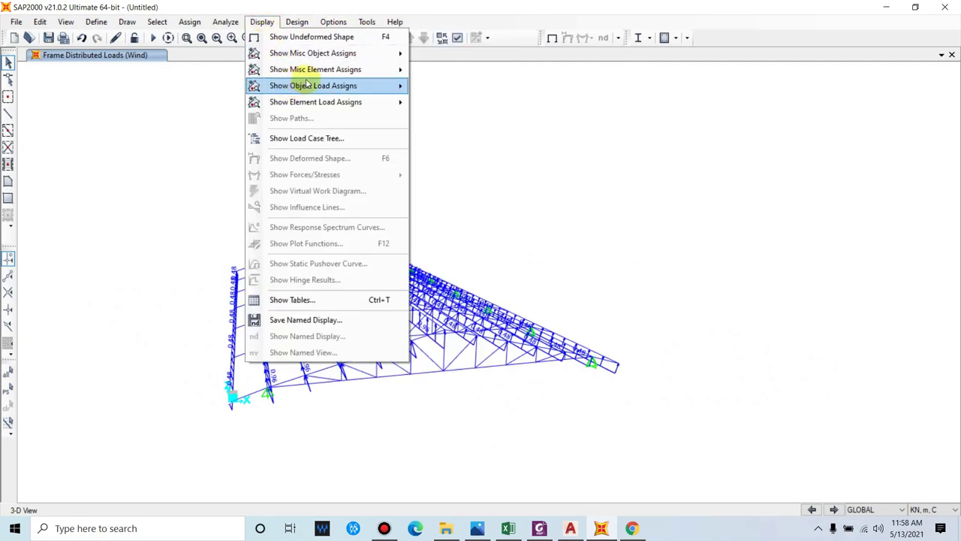
mouse_move(300, 86)
click(444, 103)
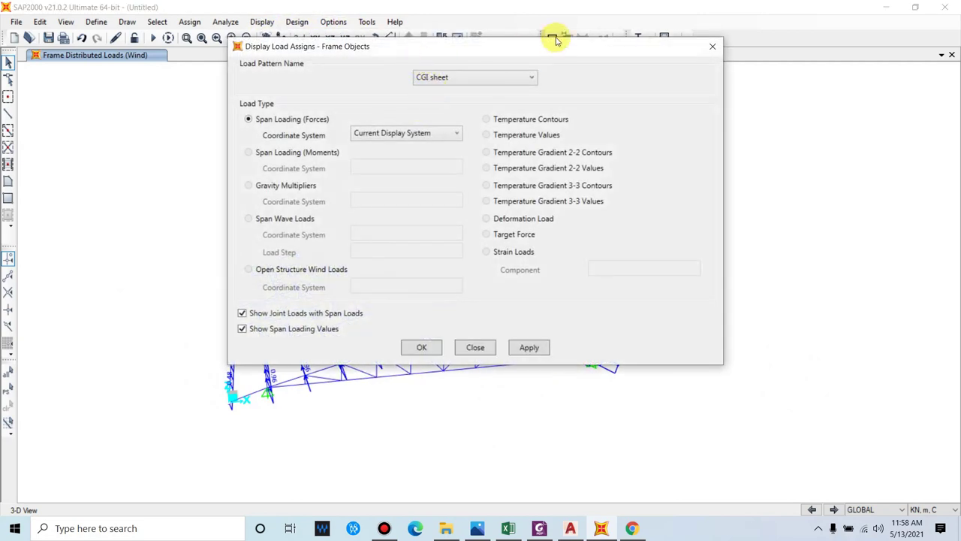
drag(553, 42, 800, 14)
click(773, 309)
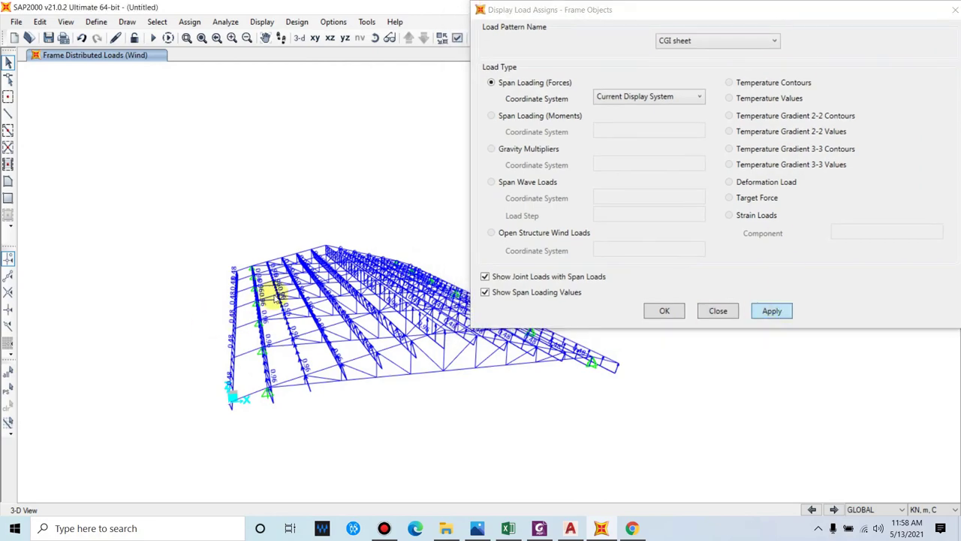
shift+middle_drag(215, 278, 223, 365)
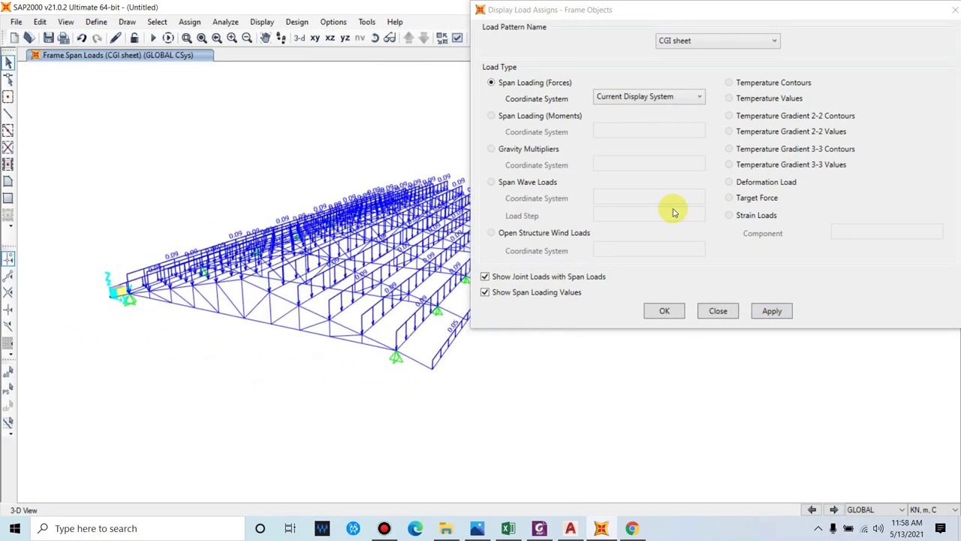
- Switch the displayed frame span loads to the Live load pattern and check them on the purlins
click(708, 40)
click(667, 81)
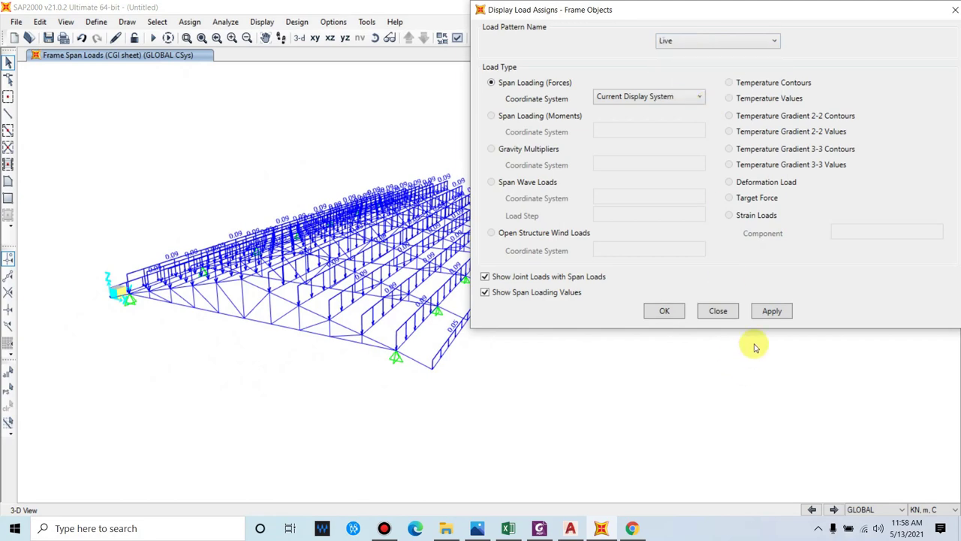
click(772, 310)
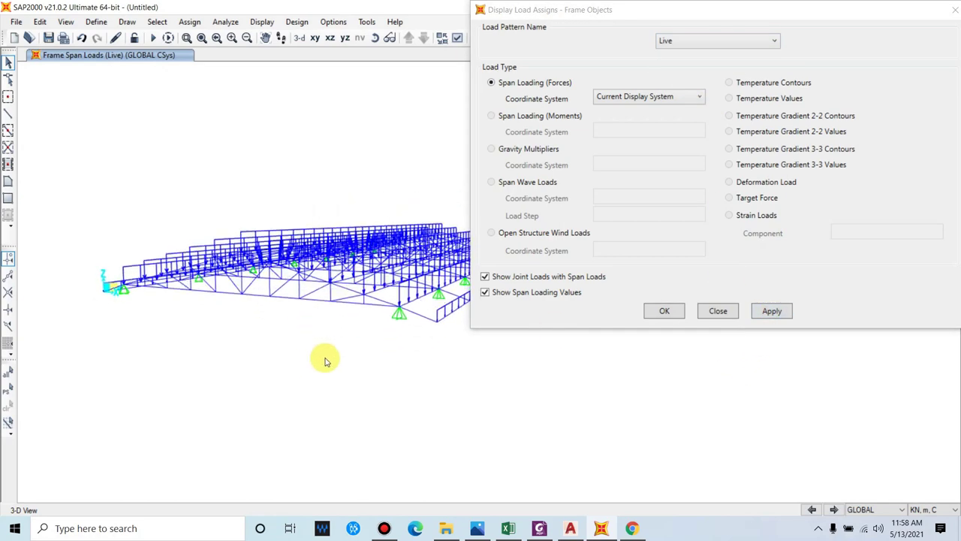
click(718, 310)
- Run the analysis for all load cases and save the model as Truss on the D: drive
click(152, 39)
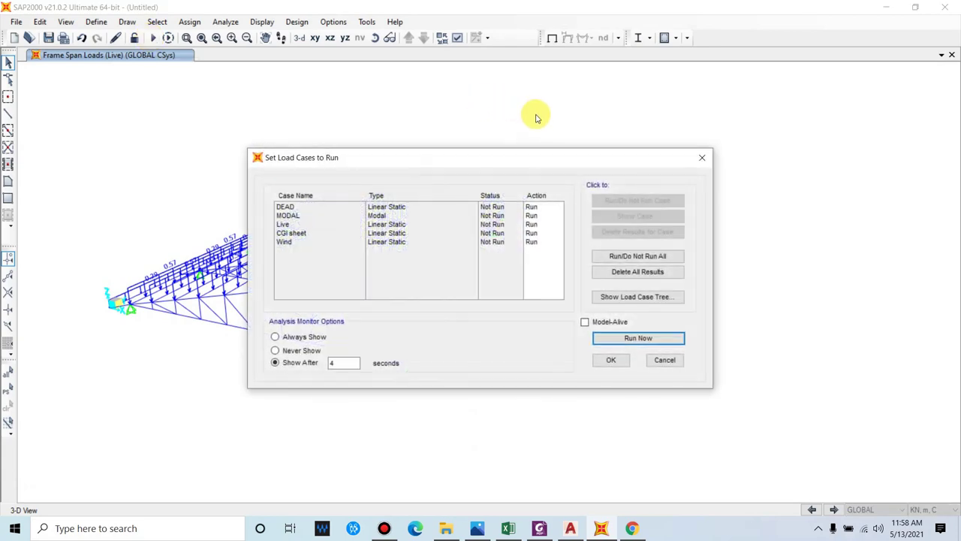
click(633, 339)
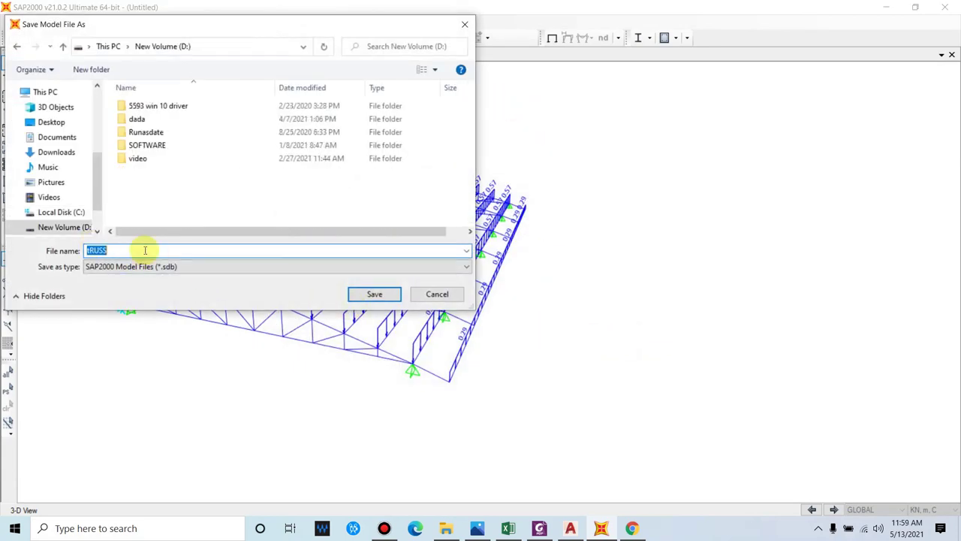
key(Return)
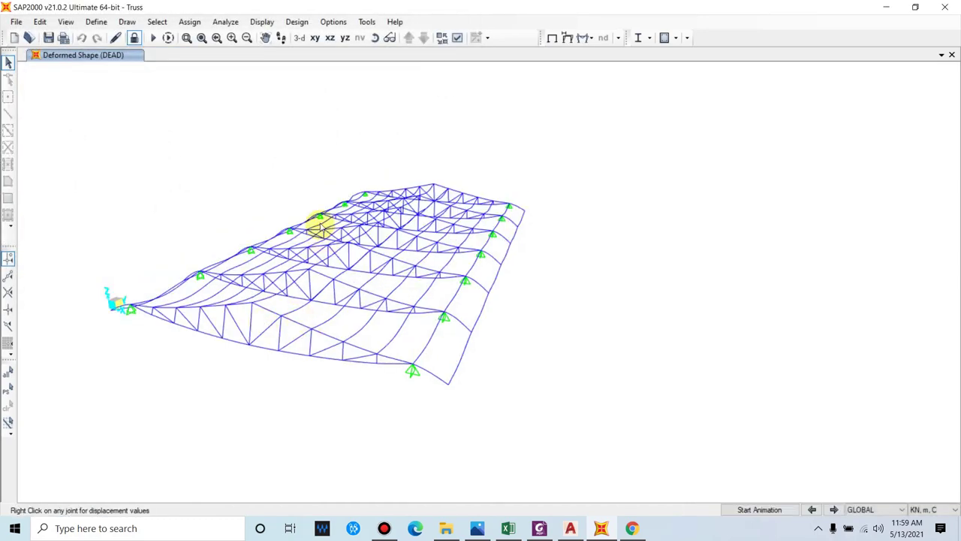
- Run the steel frame design of the structure and review the design code in the steel design preferences
click(639, 39)
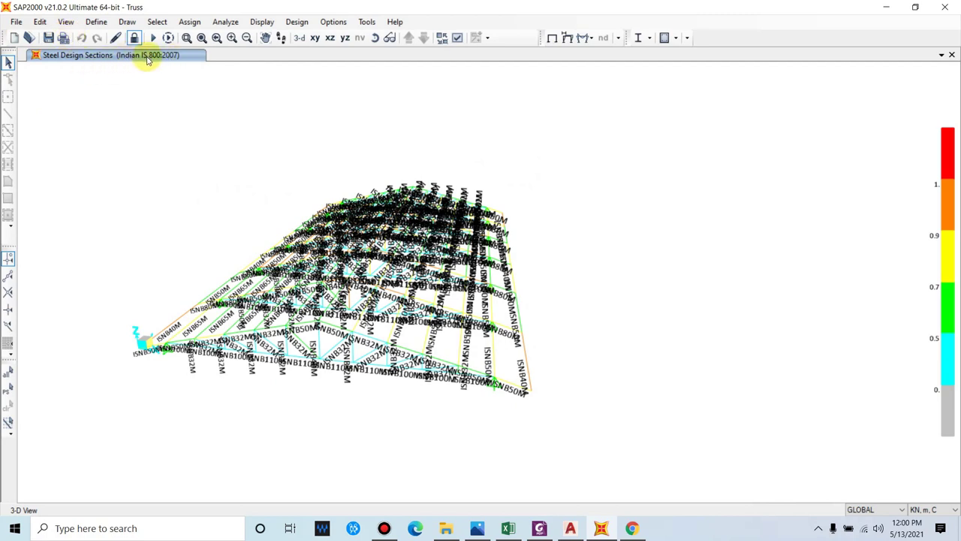
click(651, 38)
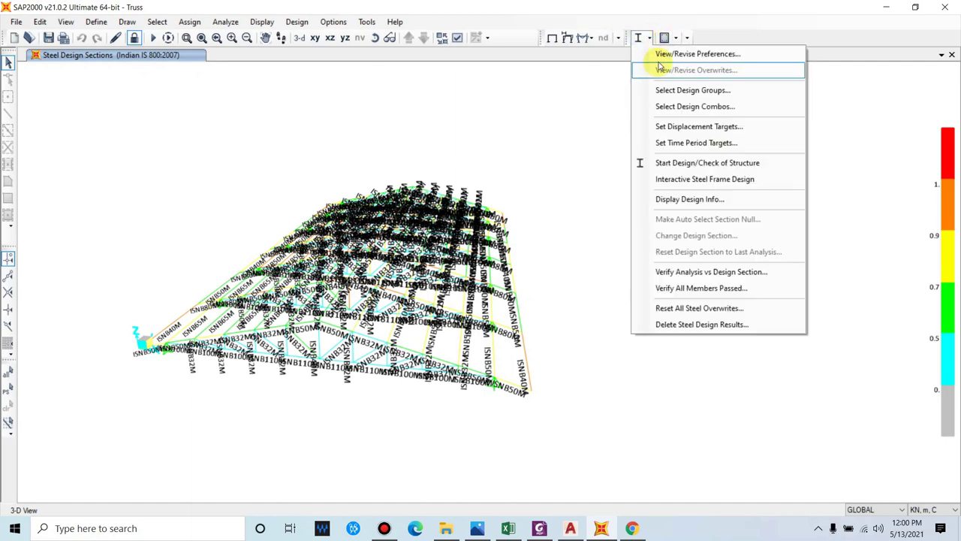
click(695, 55)
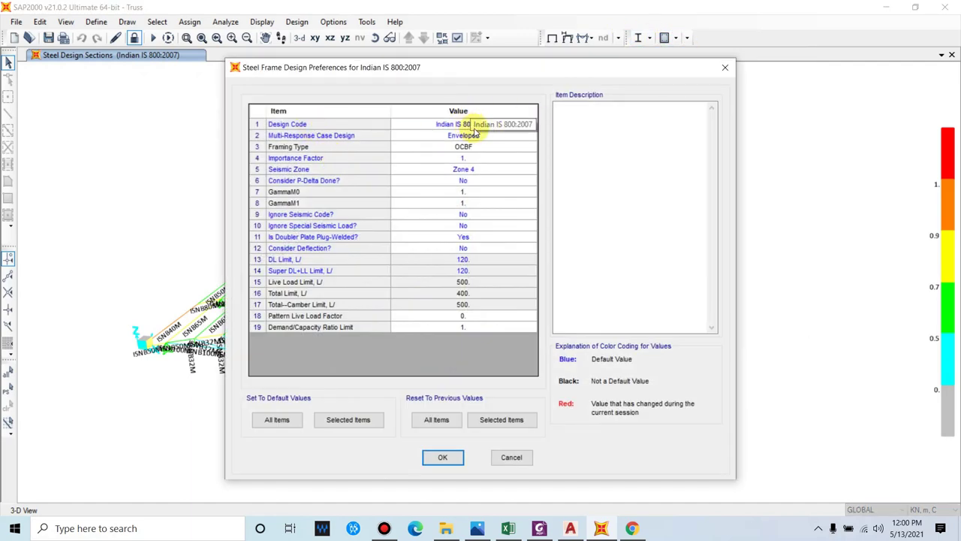
click(511, 457)
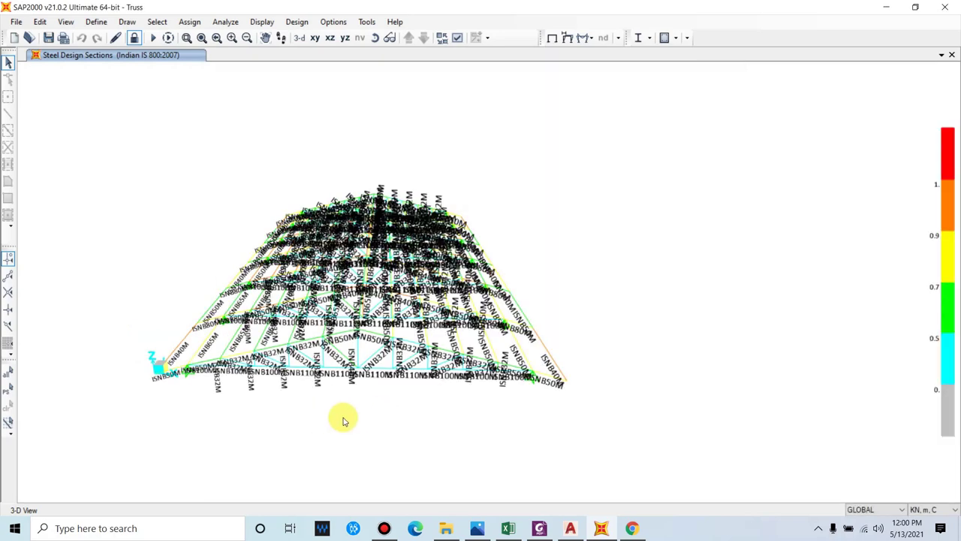
- Examine the design section names and utilization colors of the trusses and purlins across the roof
shift+middle_drag(454, 412, 565, 363)
scroll(611, 346, up, 1)
scroll(547, 354, up, 2)
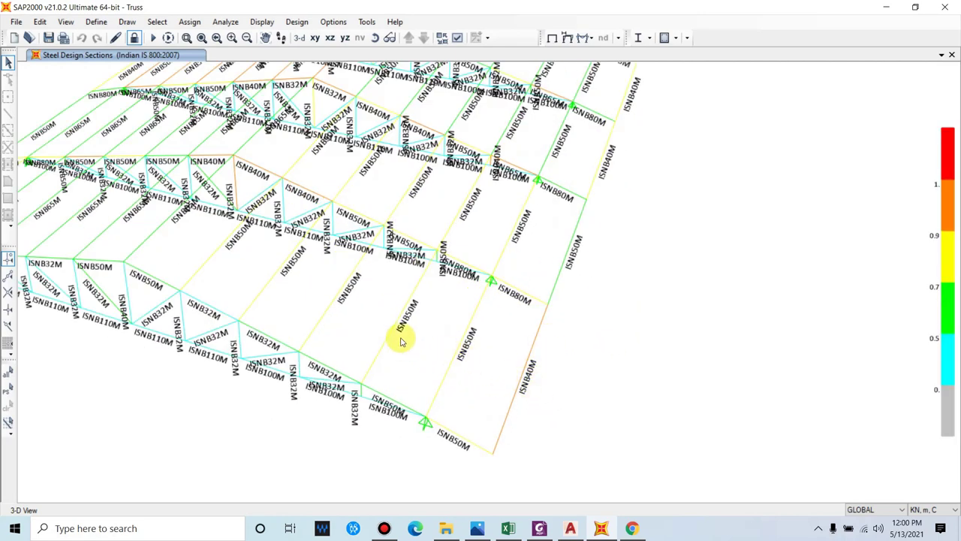
scroll(508, 244, down, 3)
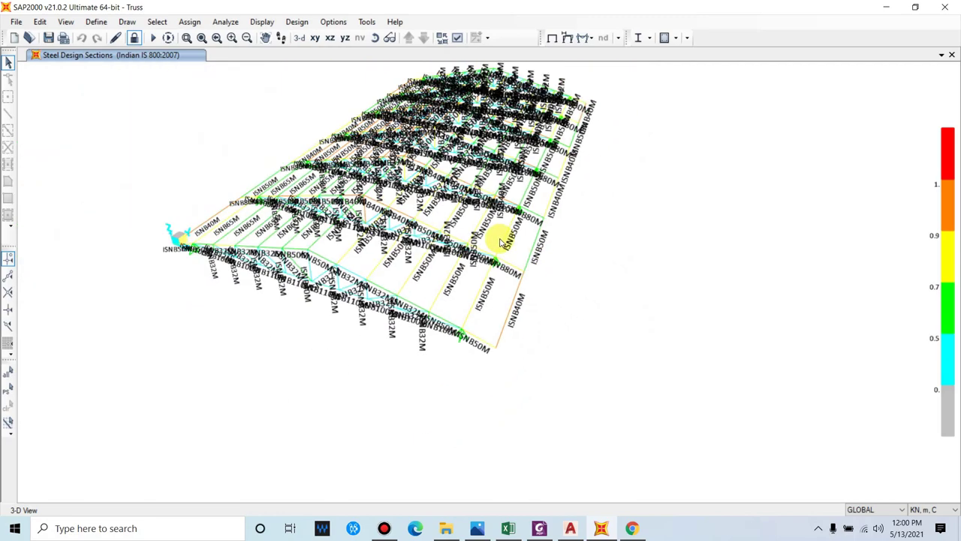
middle_drag(567, 284, 564, 317)
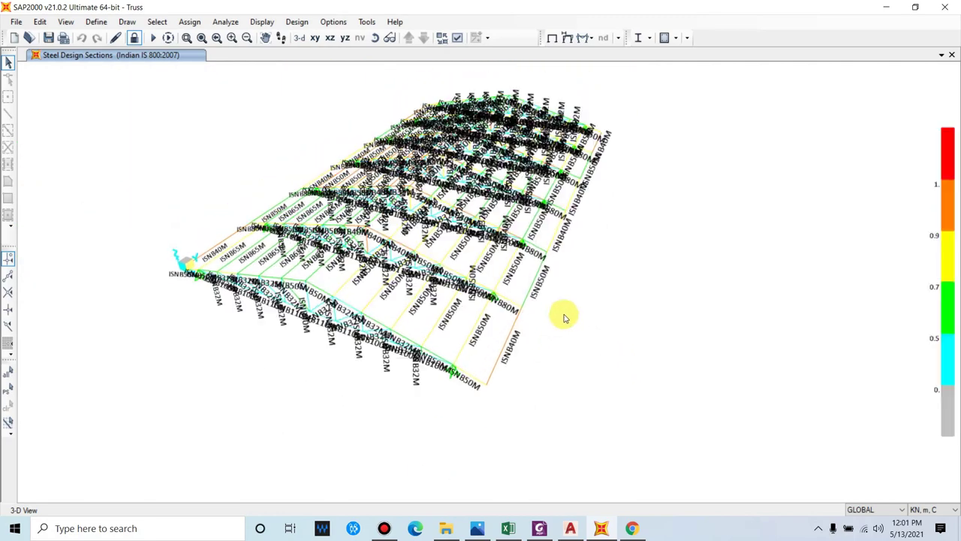
scroll(505, 335, up, 2)
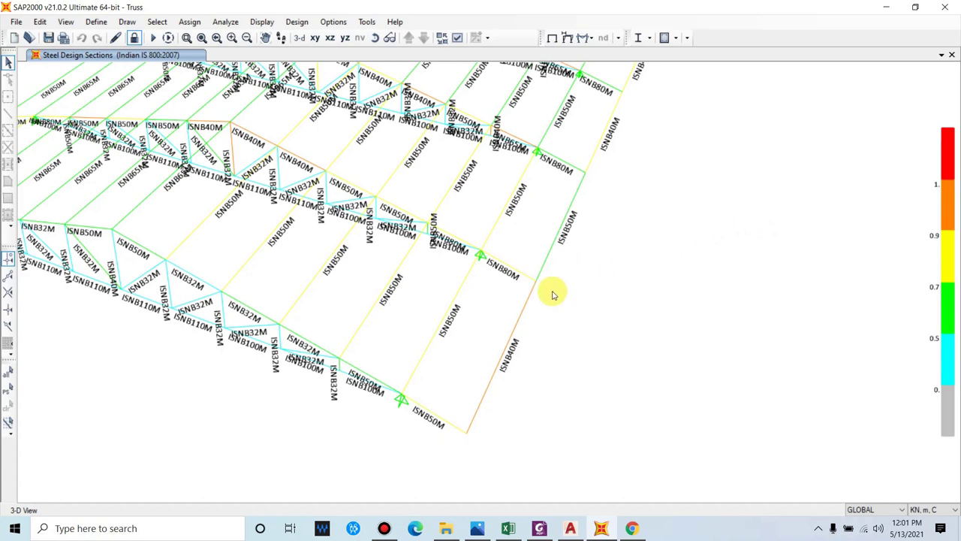
scroll(553, 293, down, 3)
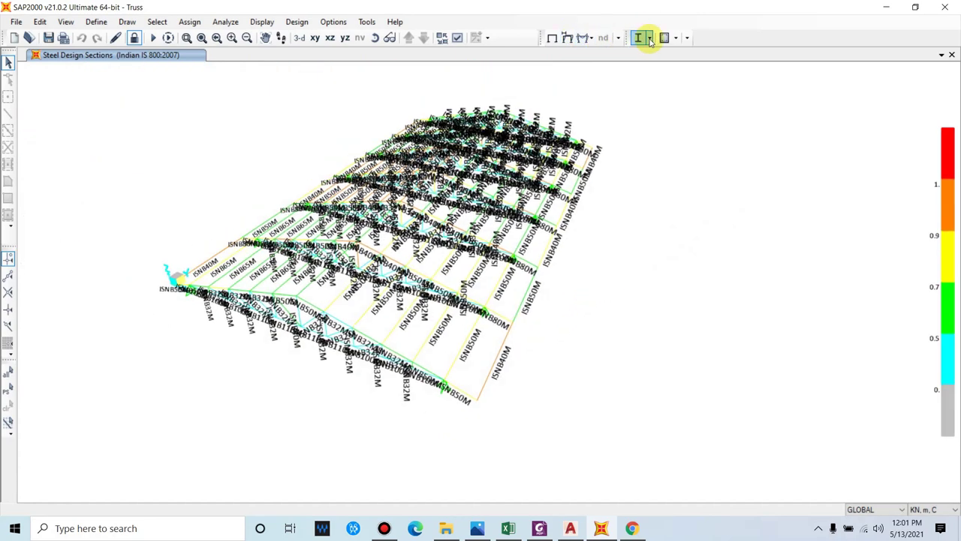
- Display the steel design's P-M ratio colors and values and inspect the ratios of the truss members and purlins
click(650, 39)
click(687, 198)
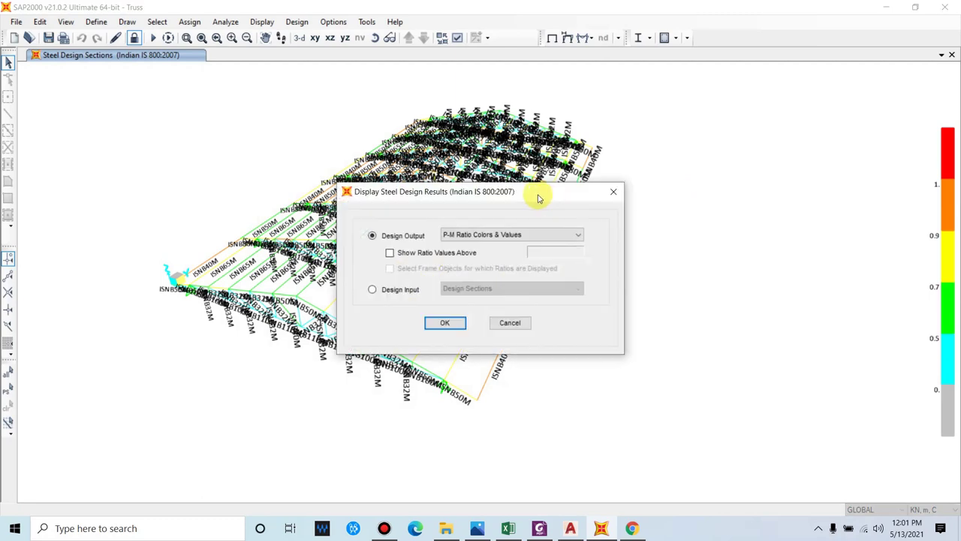
drag(538, 198, 789, 157)
click(695, 284)
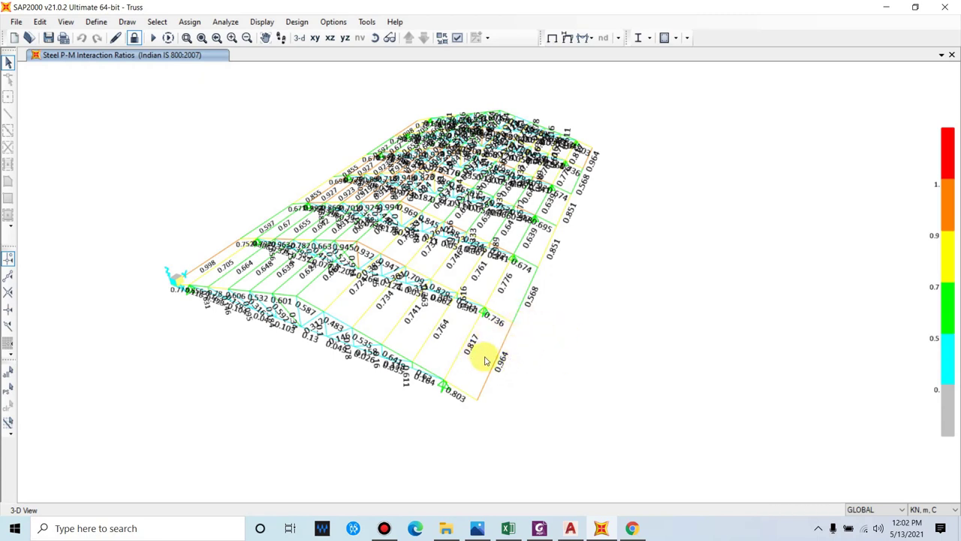
shift+middle_drag(488, 360, 704, 318)
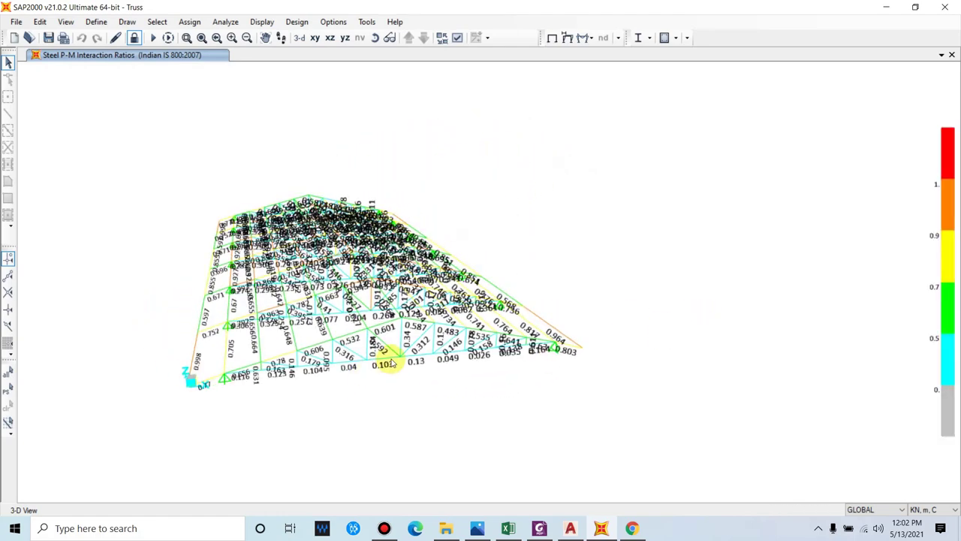
scroll(385, 360, up, 2)
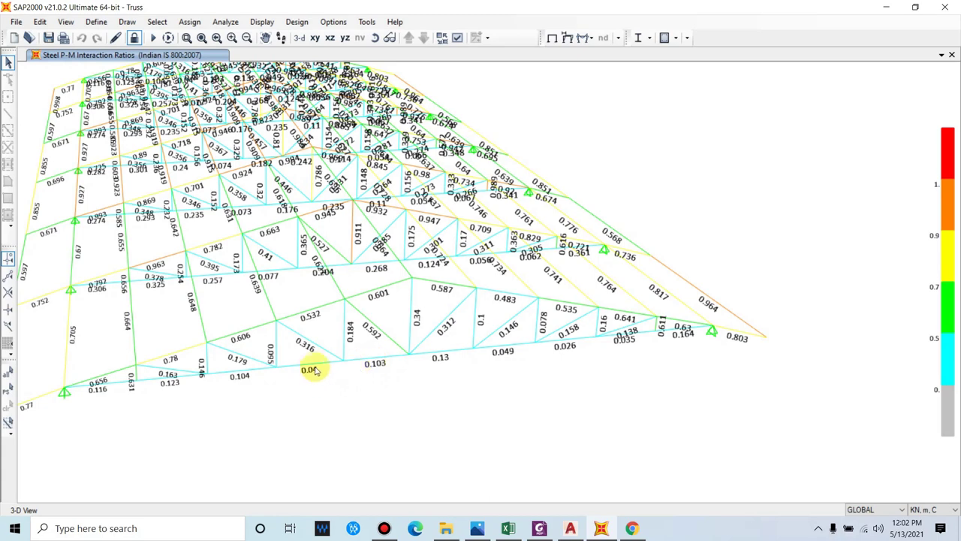
shift+middle_drag(319, 370, 333, 350)
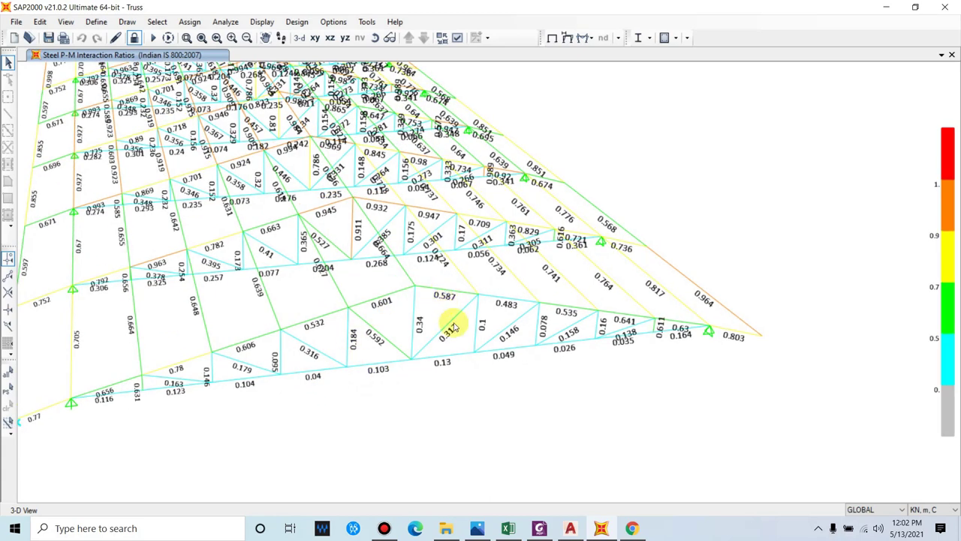
shift+middle_drag(453, 329, 517, 350)
click(607, 157)
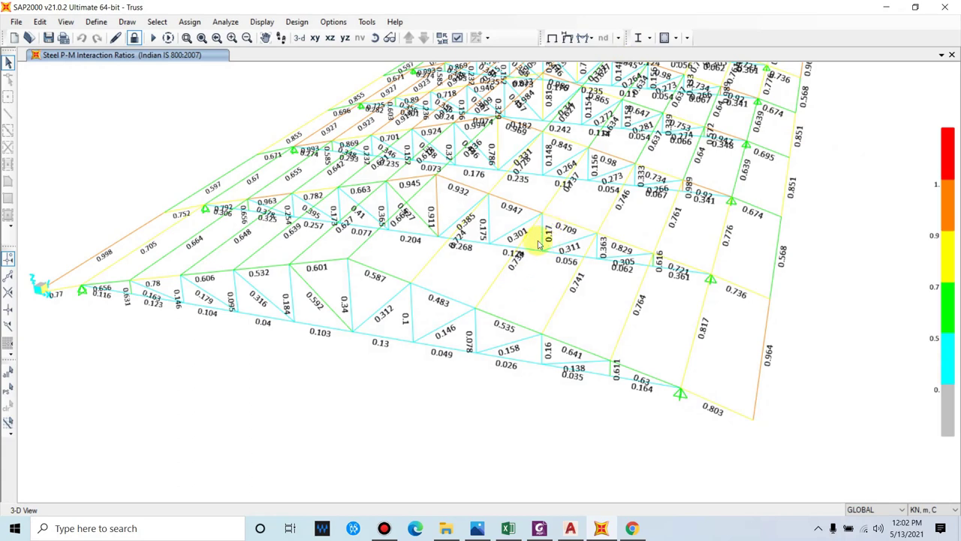
middle_drag(538, 244, 499, 275)
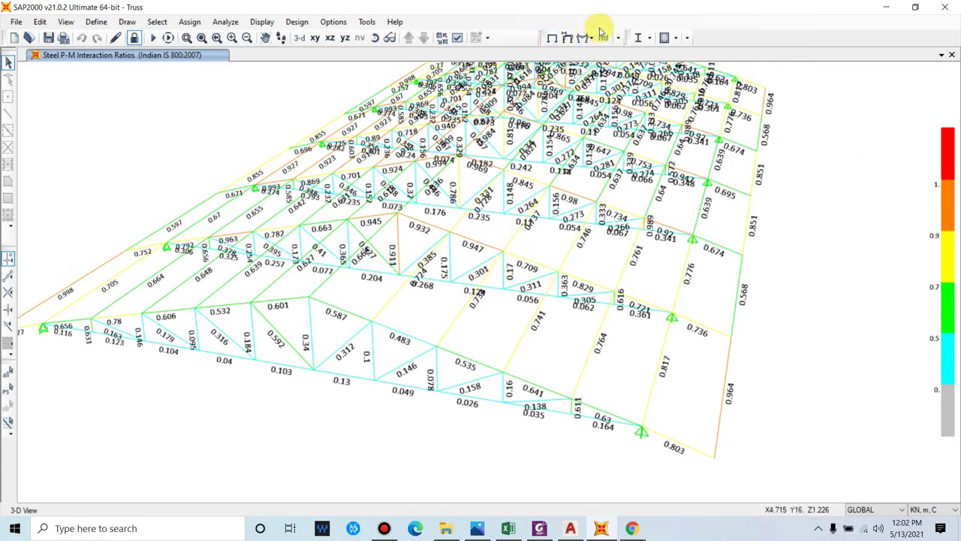
- Rerun the steel design to optimize the auto select sections and inspect the resulting sections on the front truss
click(622, 36)
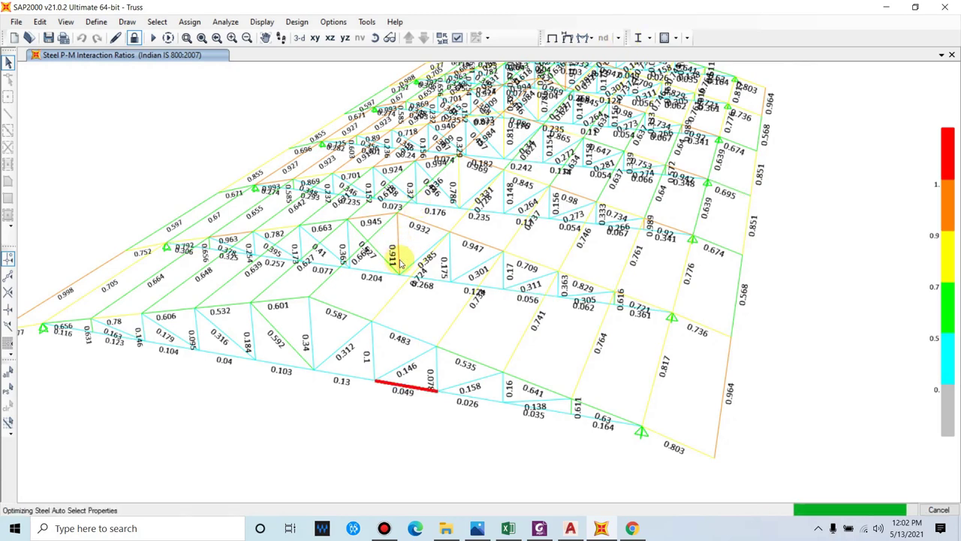
middle_drag(337, 248, 562, 297)
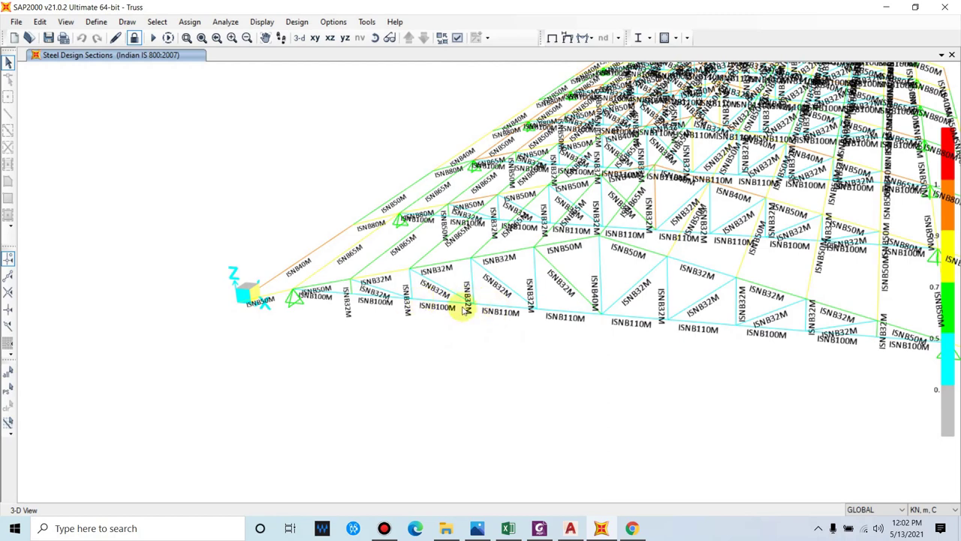
shift+middle_drag(599, 334, 761, 346)
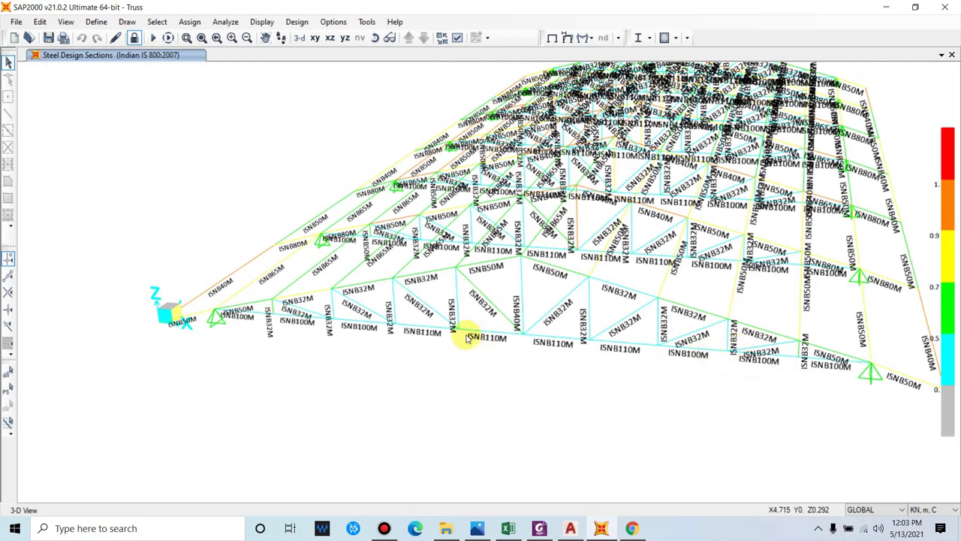
- Examine the optimized pipe sections and utilization colors along the roof's bottom chords, top chords and purlins
shift+middle_drag(526, 342, 294, 365)
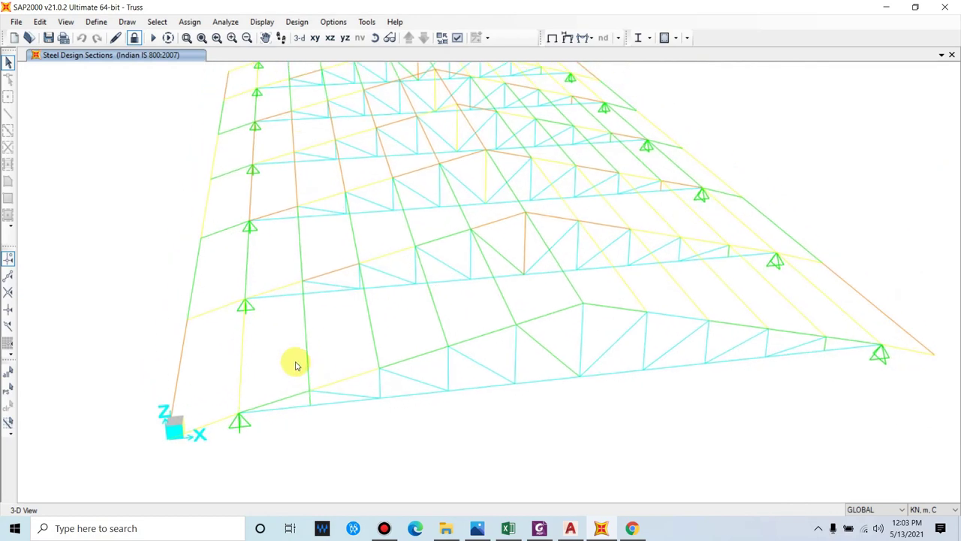
scroll(349, 278, up, 3)
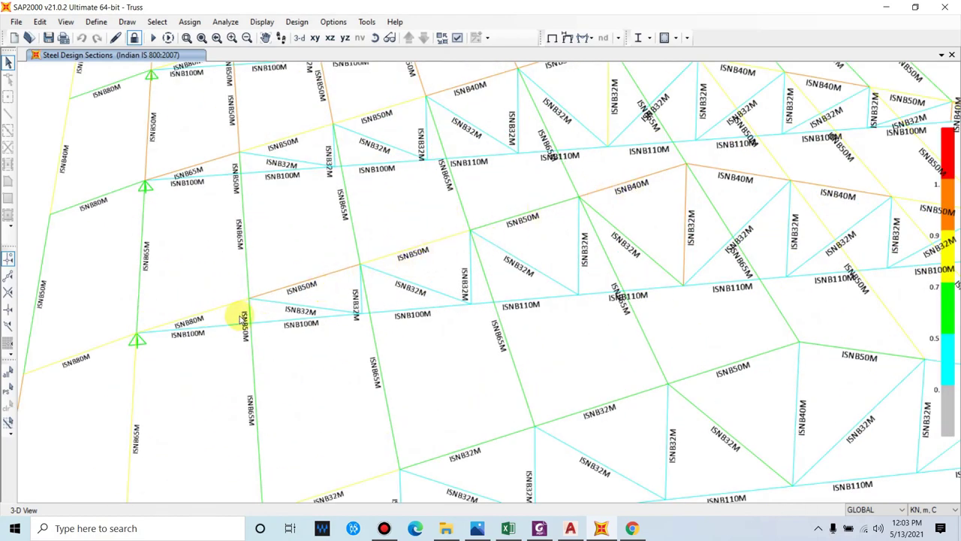
scroll(326, 350, down, 5)
scroll(332, 314, up, 2)
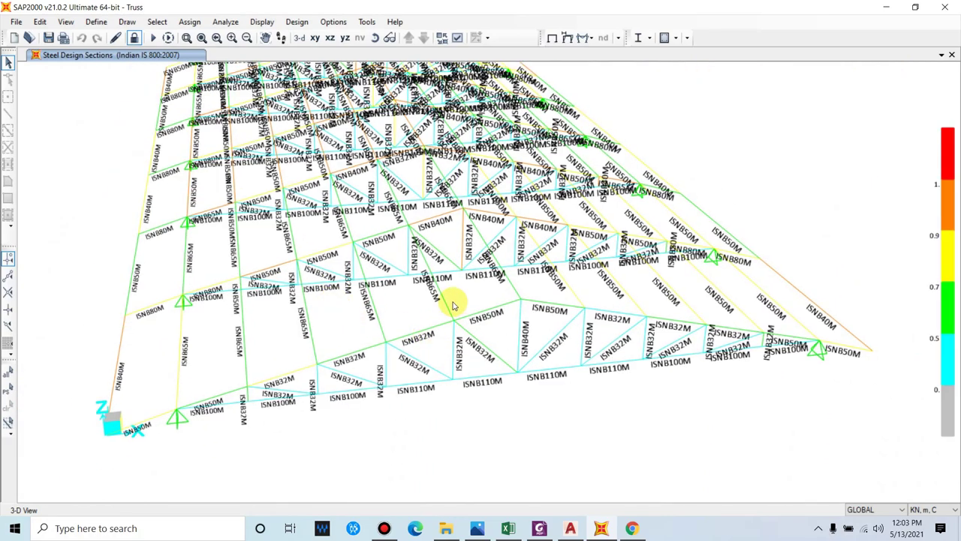
shift+middle_drag(453, 306, 459, 337)
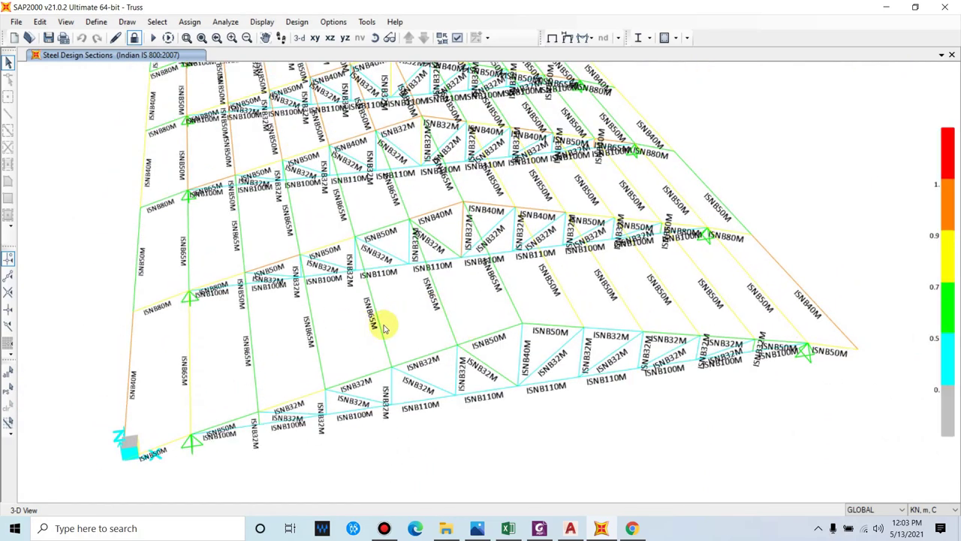
shift+middle_drag(244, 359, 131, 50)
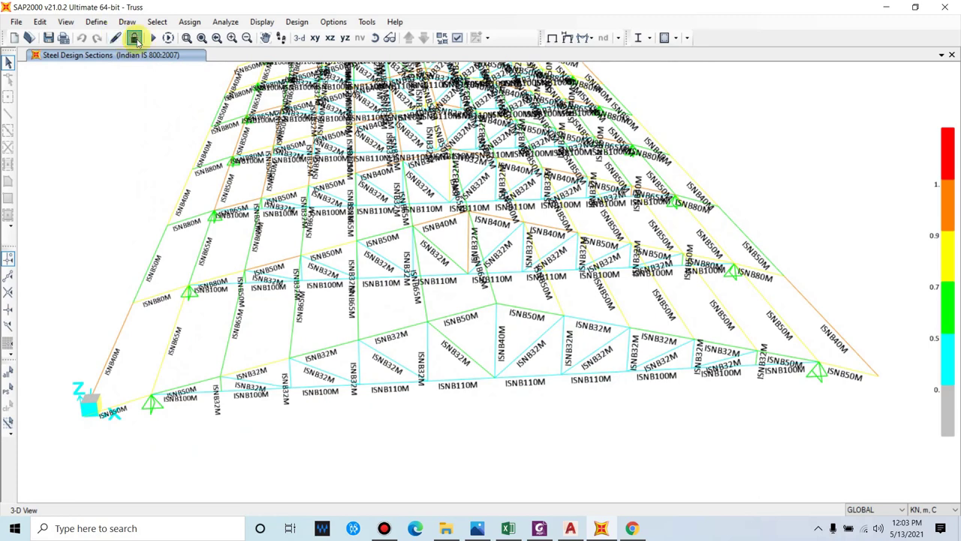
- Unlock the model and select the bottom chord members truss by truss in X-Z elevation, starting at Y=0
click(134, 38)
click(488, 310)
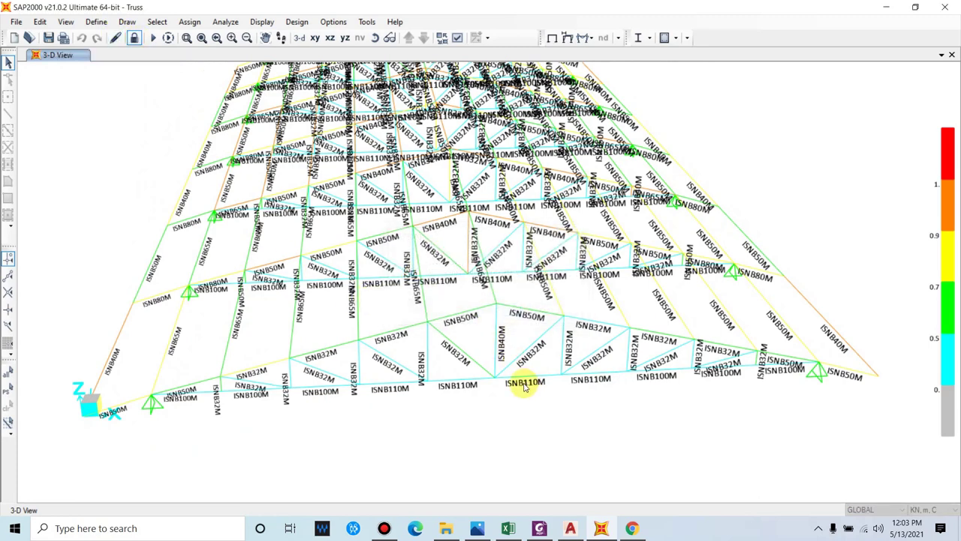
click(344, 38)
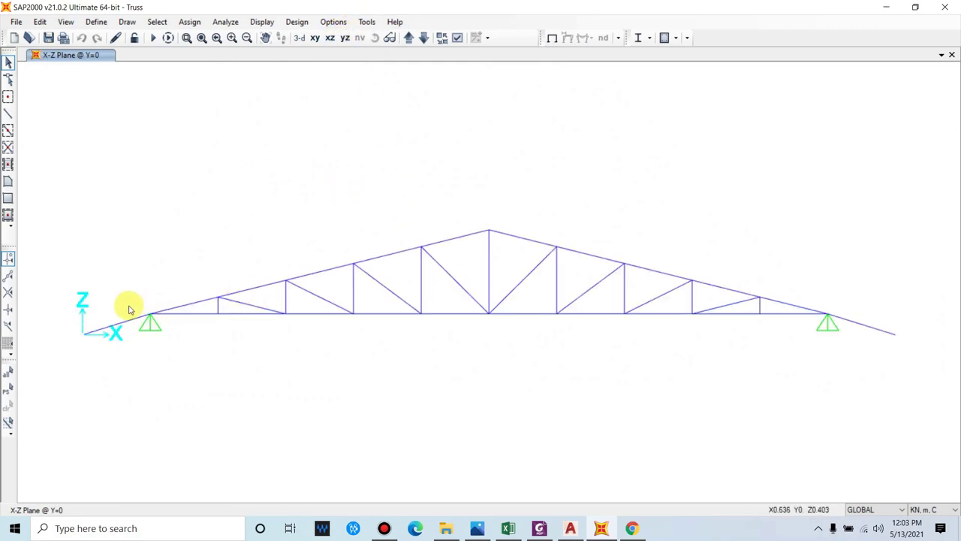
drag(130, 308, 840, 323)
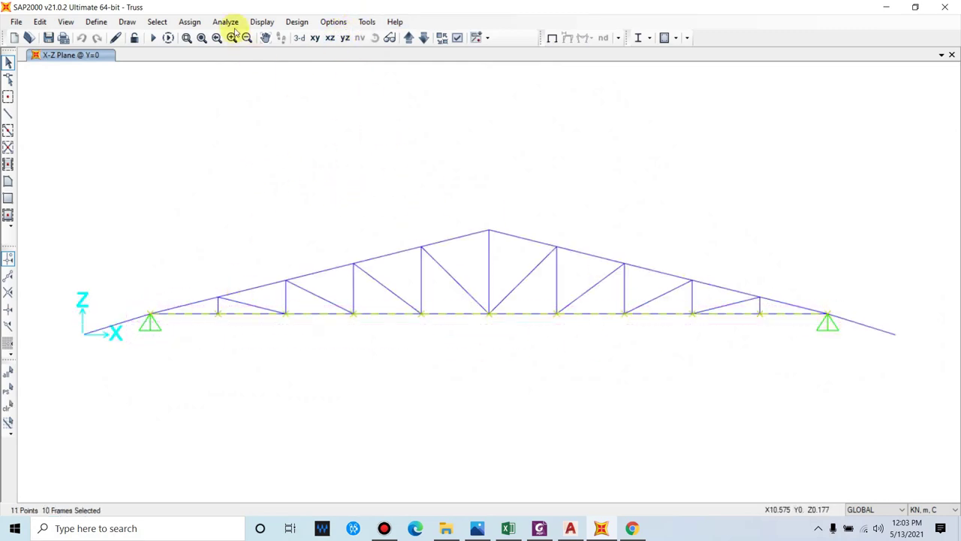
click(408, 37)
drag(133, 307, 851, 327)
click(409, 37)
drag(123, 300, 792, 301)
click(408, 38)
- Complete the bottom chord selection up to the Y=19.2 truss and deselect the extra web and top chord members at Y=12.8
scroll(217, 302, up, 3)
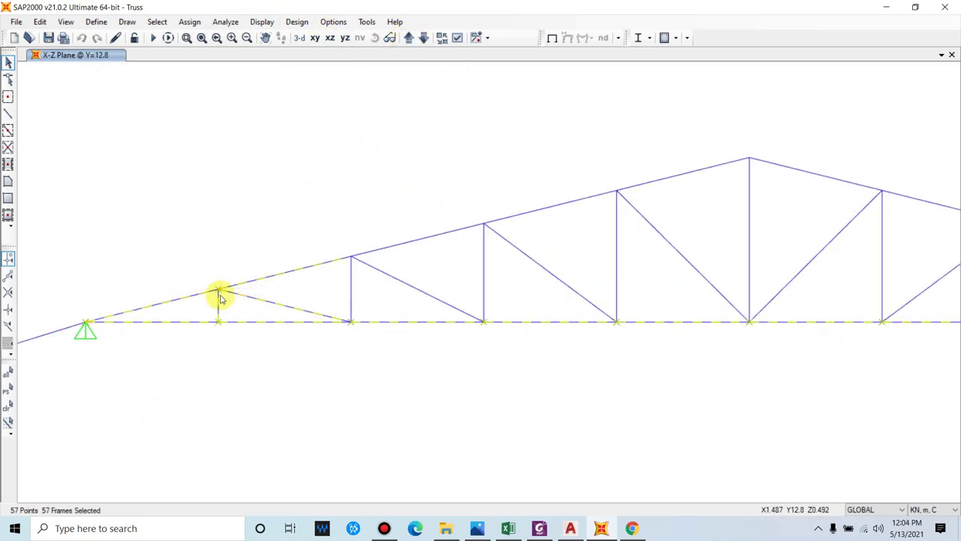
click(409, 38)
scroll(253, 163, down, 3)
scroll(330, 173, up, 2)
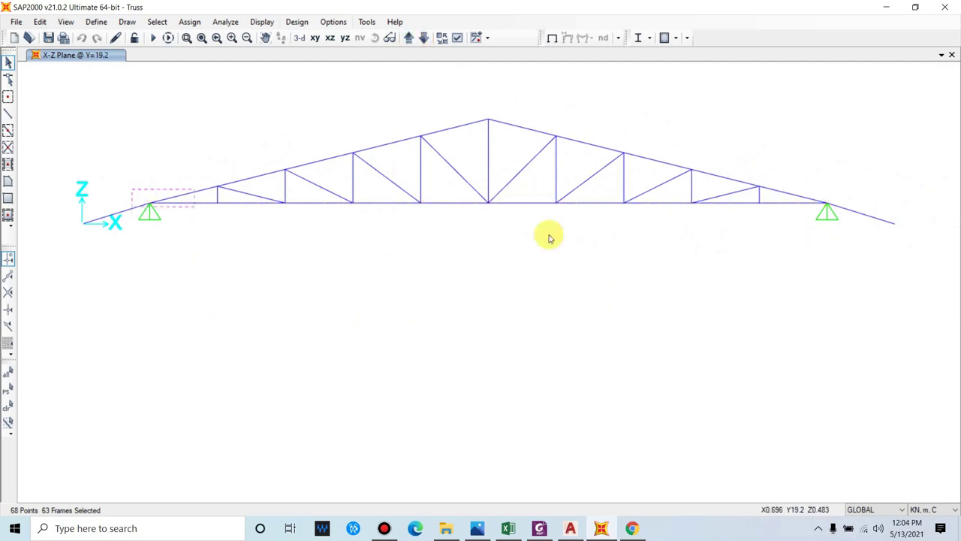
drag(115, 179, 871, 216)
click(409, 38)
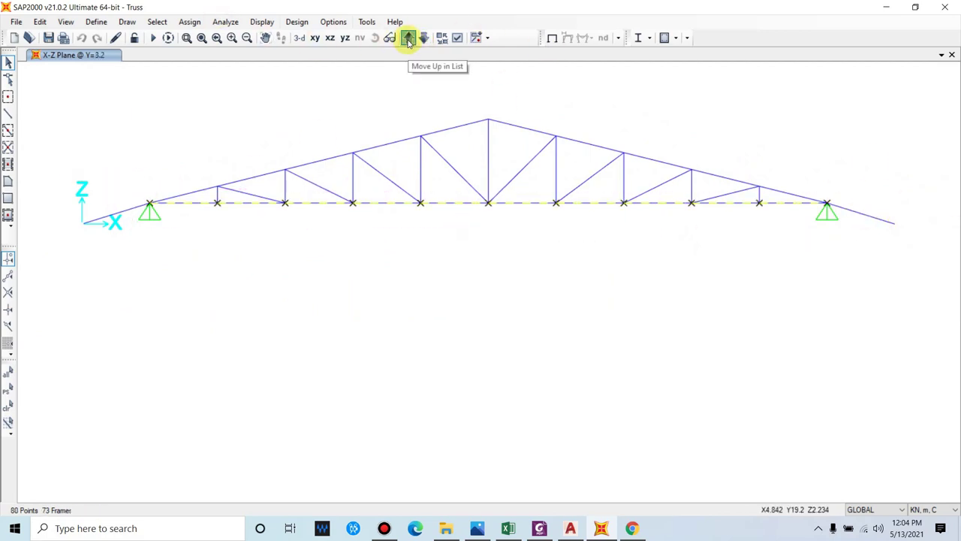
click(409, 38)
scroll(751, 187, up, 2)
scroll(654, 197, down, 3)
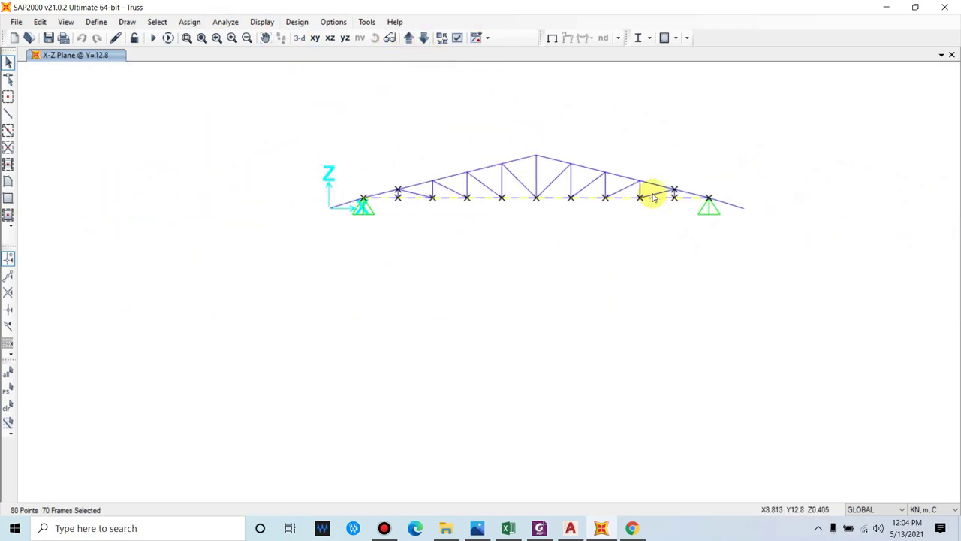
click(409, 38)
- Assign the ISNB100M frame section to the selected bottom chords and clear the section labels from the view
click(190, 21)
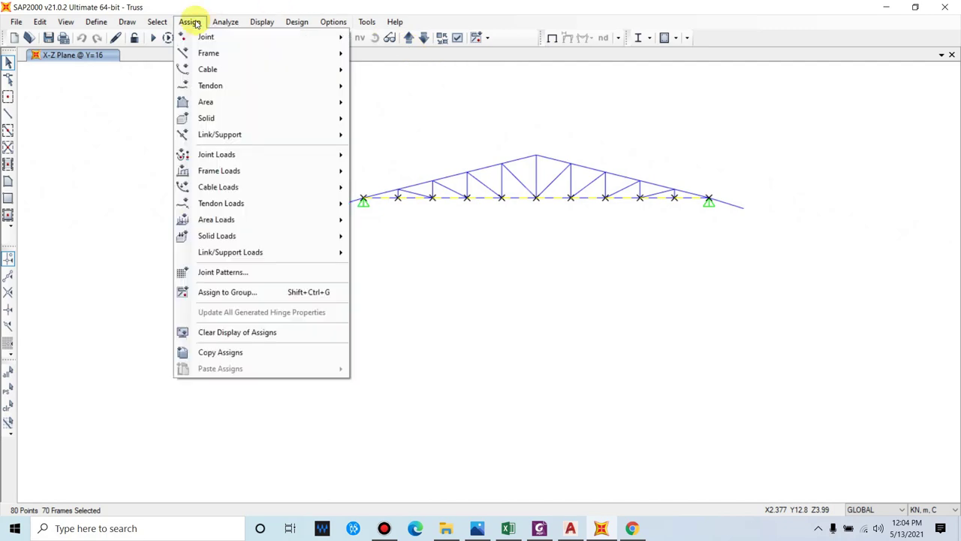
mouse_move(223, 54)
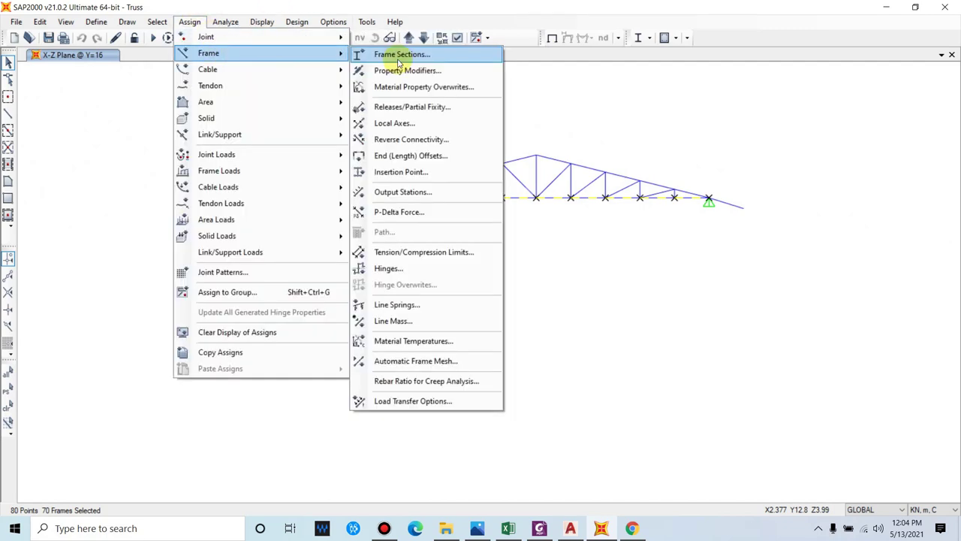
click(398, 55)
click(429, 147)
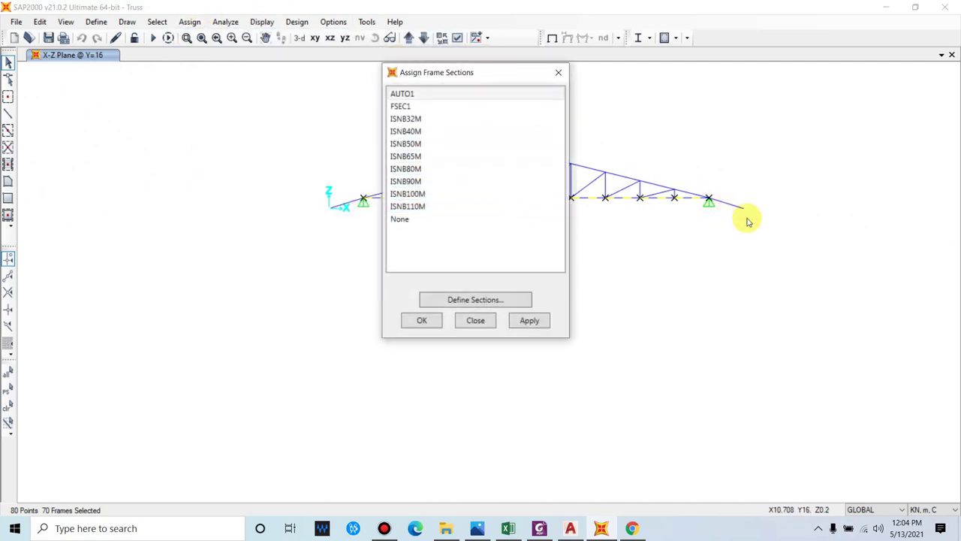
click(423, 196)
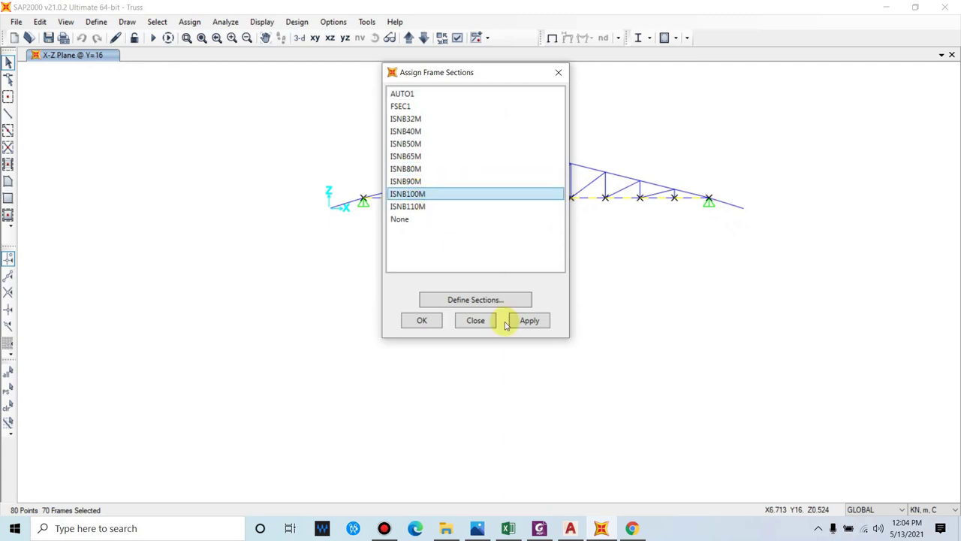
click(526, 329)
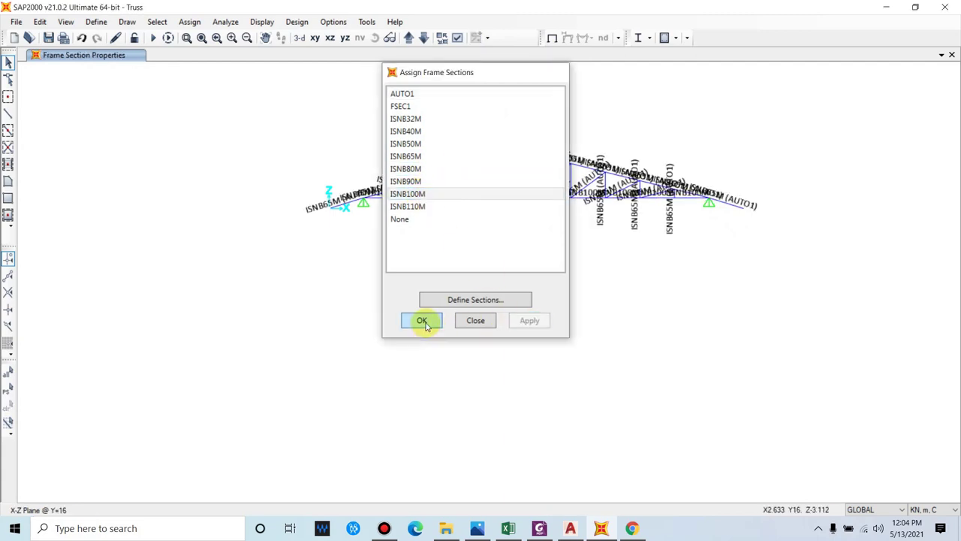
click(422, 322)
key(F4)
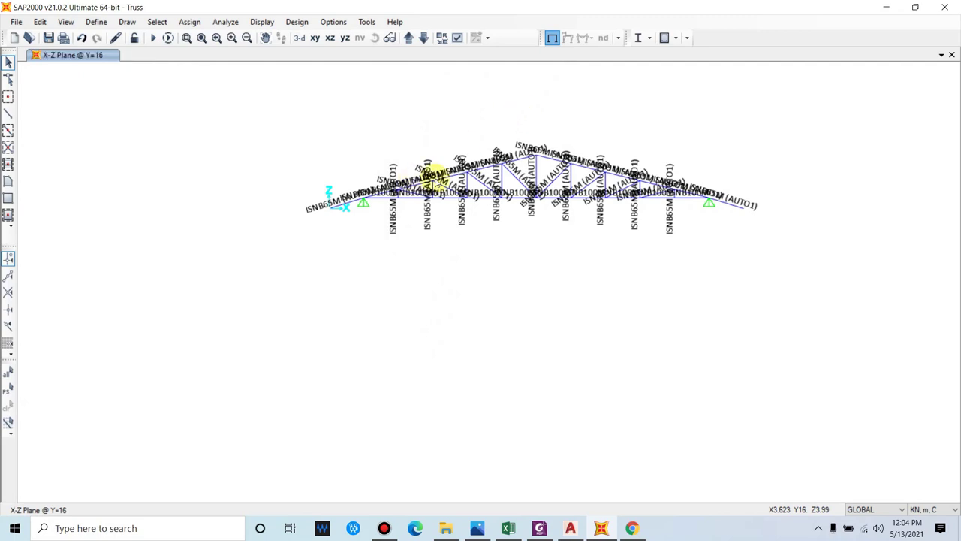
- Select the sloping top chord members of all trusses, including the eave overhangs, in the 3-D view
scroll(431, 168, up, 2)
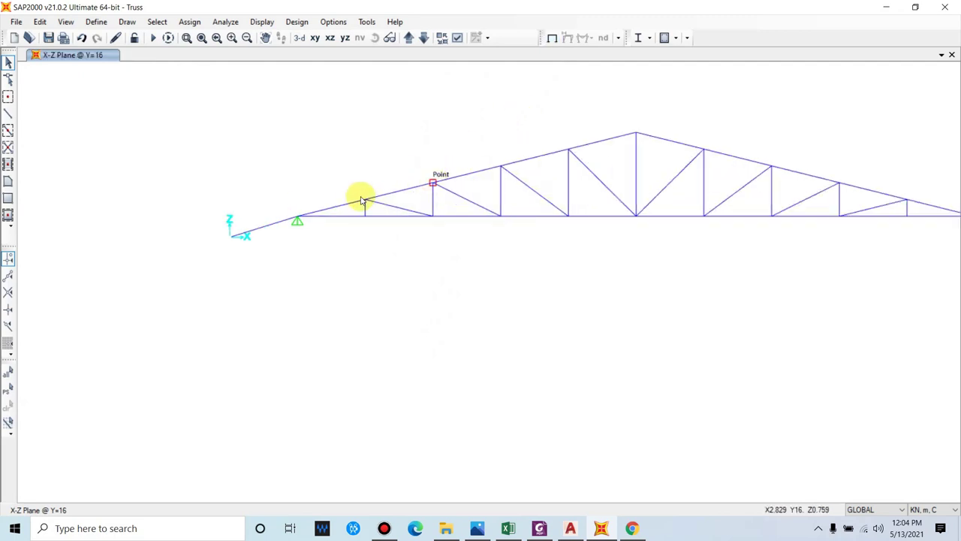
click(281, 227)
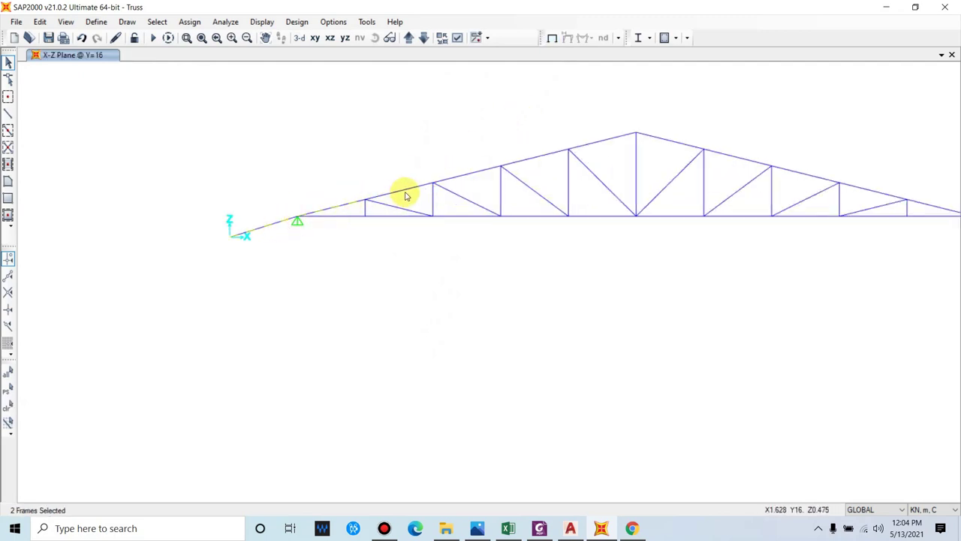
click(440, 187)
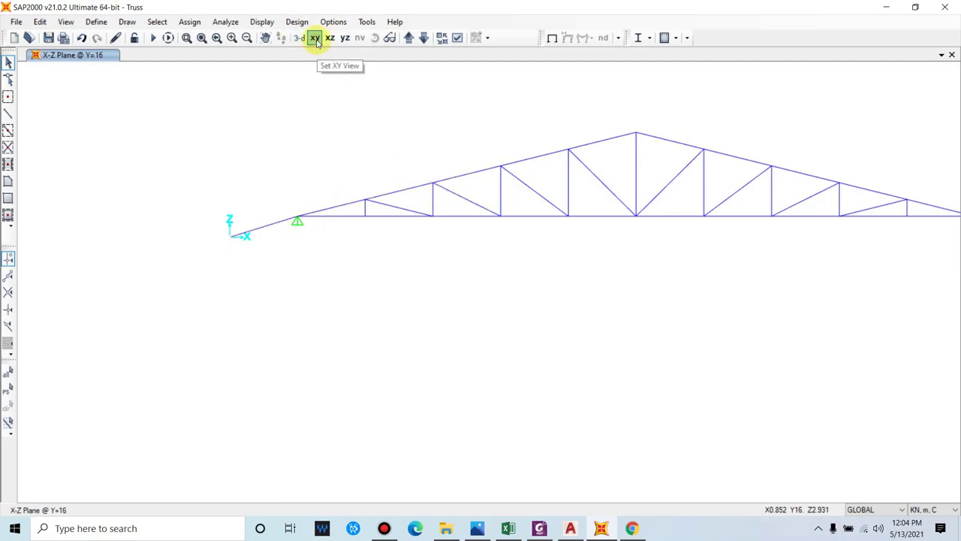
click(338, 208)
click(300, 37)
shift+middle_drag(373, 192, 548, 294)
- Assign the ISNB80M frame section to the selected top chord members
click(189, 21)
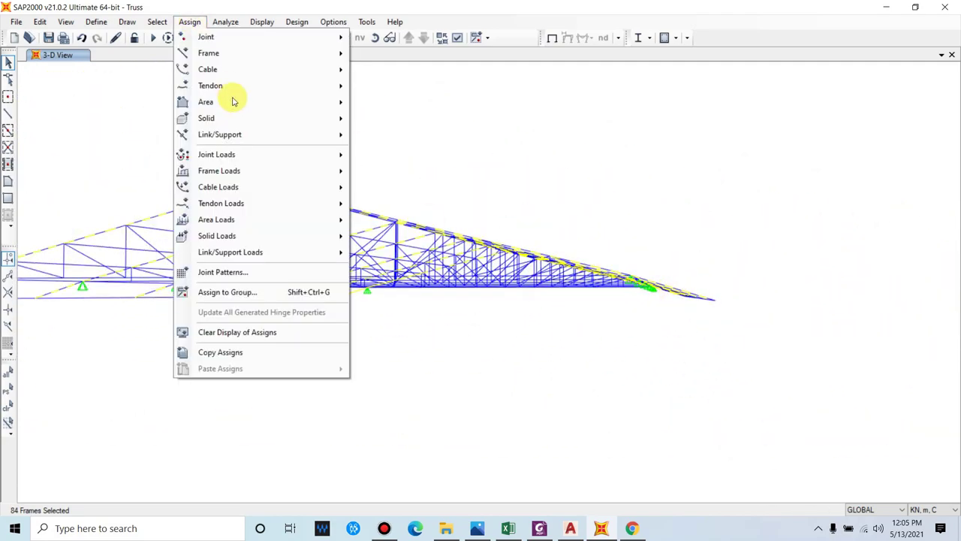
mouse_move(233, 54)
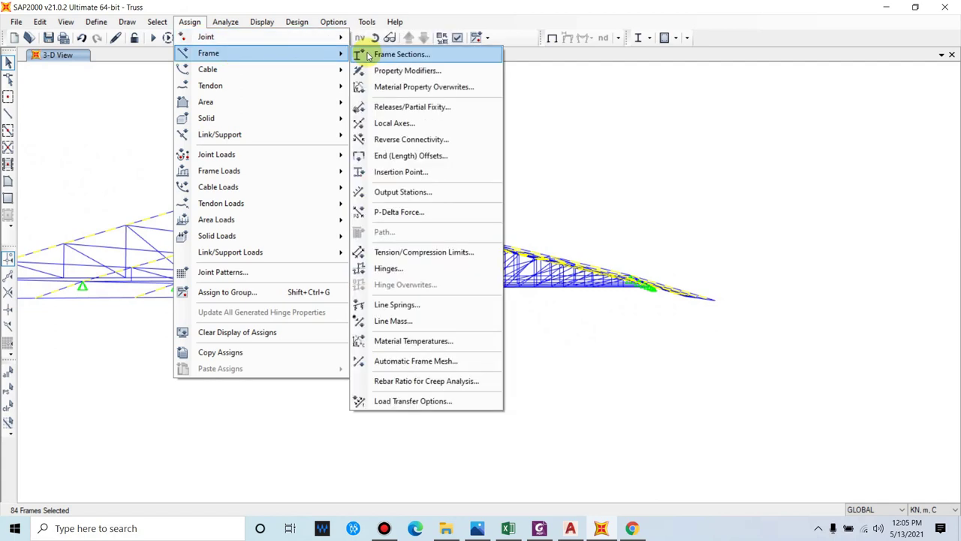
click(385, 56)
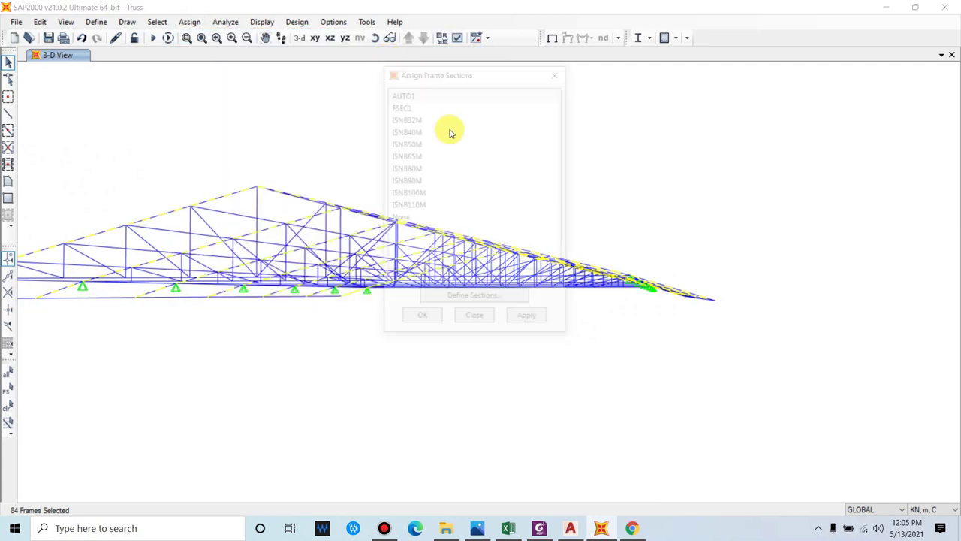
click(433, 170)
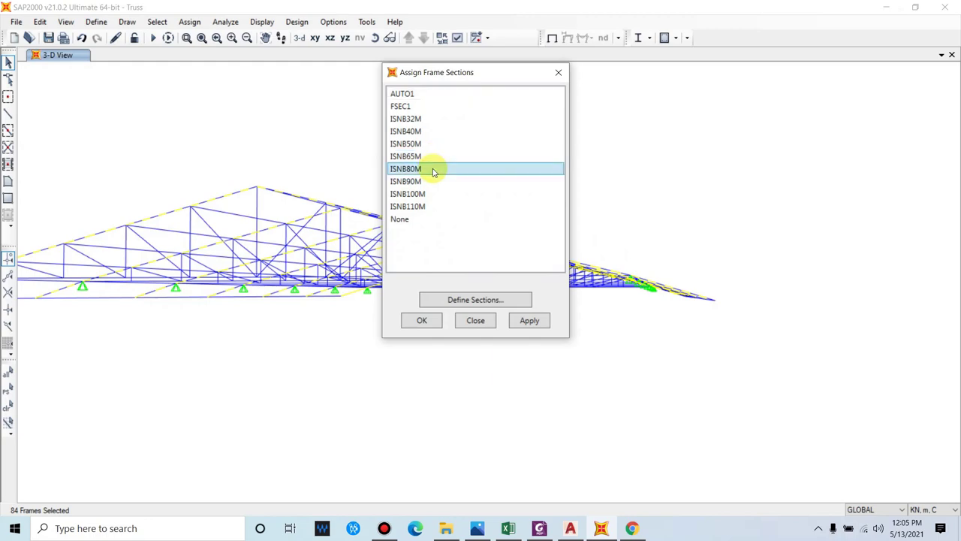
click(518, 320)
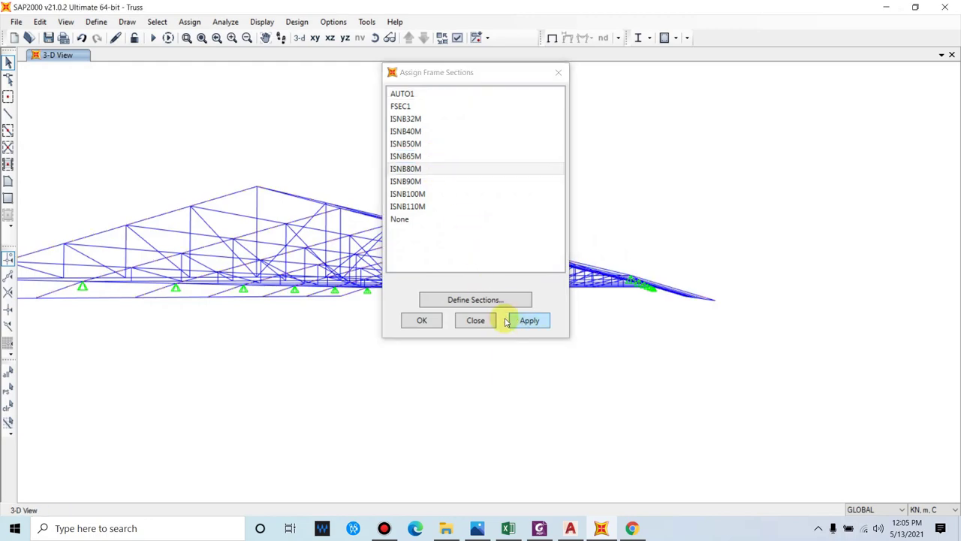
click(422, 319)
- Select the purlins in every bay between the trusses across the whole roof
scroll(518, 421, up, 3)
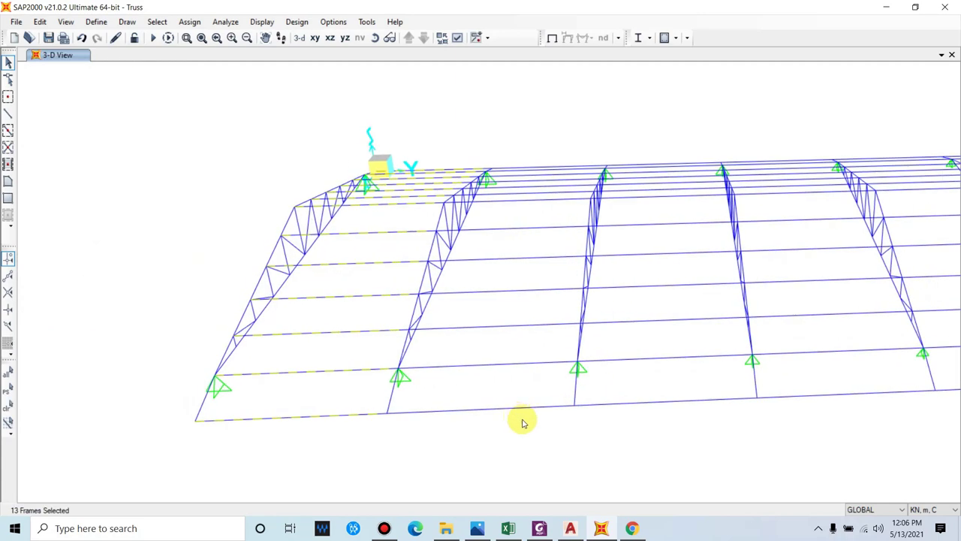
drag(525, 421, 510, 131)
drag(697, 438, 642, 112)
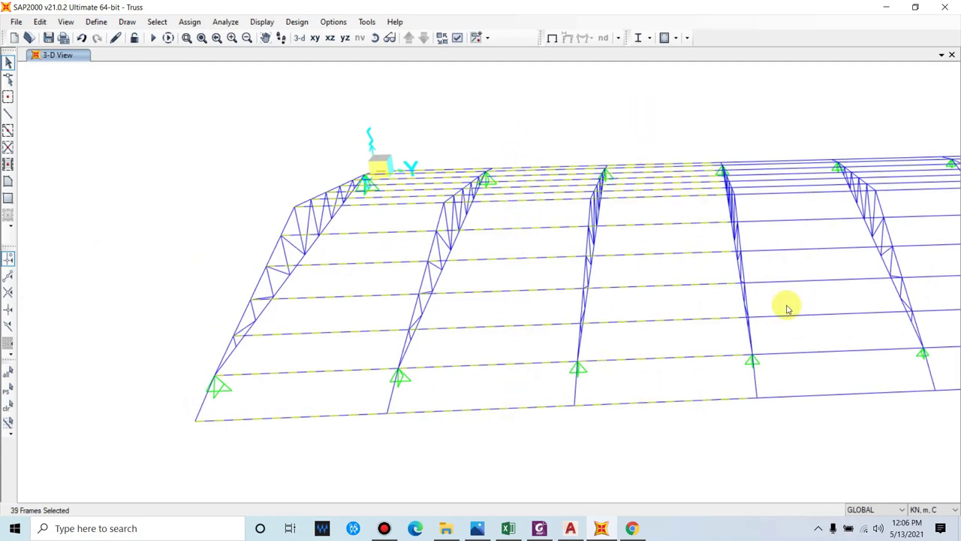
shift+middle_drag(787, 308, 579, 418)
drag(592, 429, 576, 85)
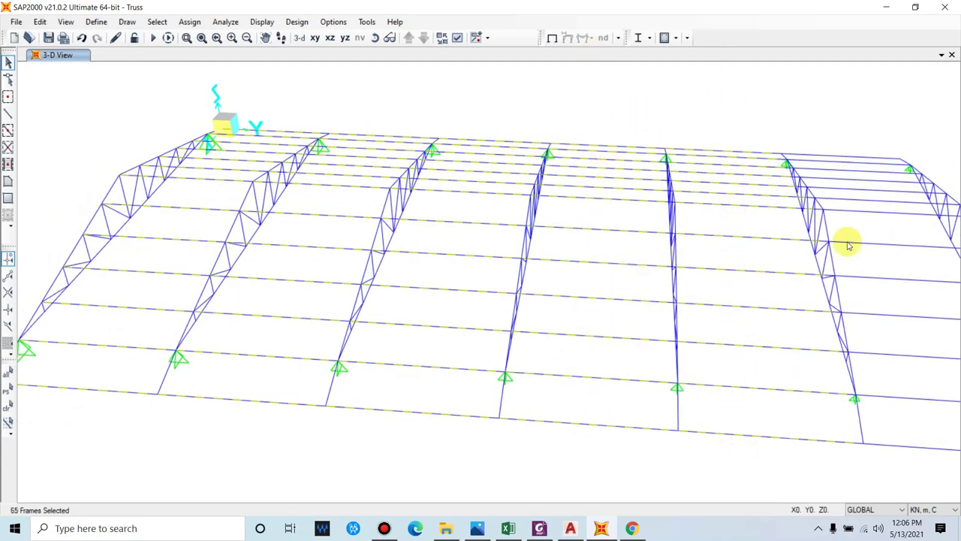
shift+middle_drag(849, 245, 676, 338)
drag(597, 453, 561, 123)
scroll(607, 183, up, 3)
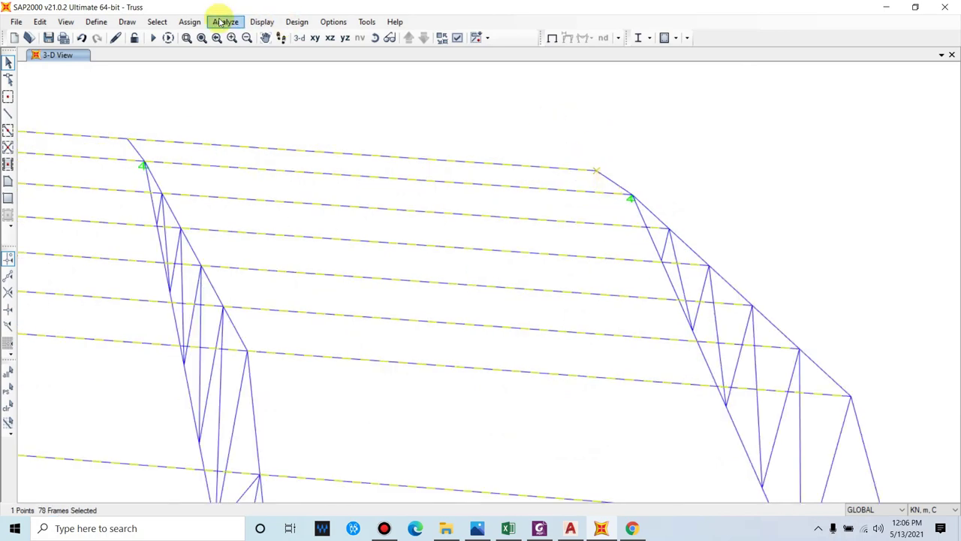
- Assign the ISNB65M frame section to the selected purlins
click(190, 21)
mouse_move(258, 58)
click(421, 59)
click(430, 156)
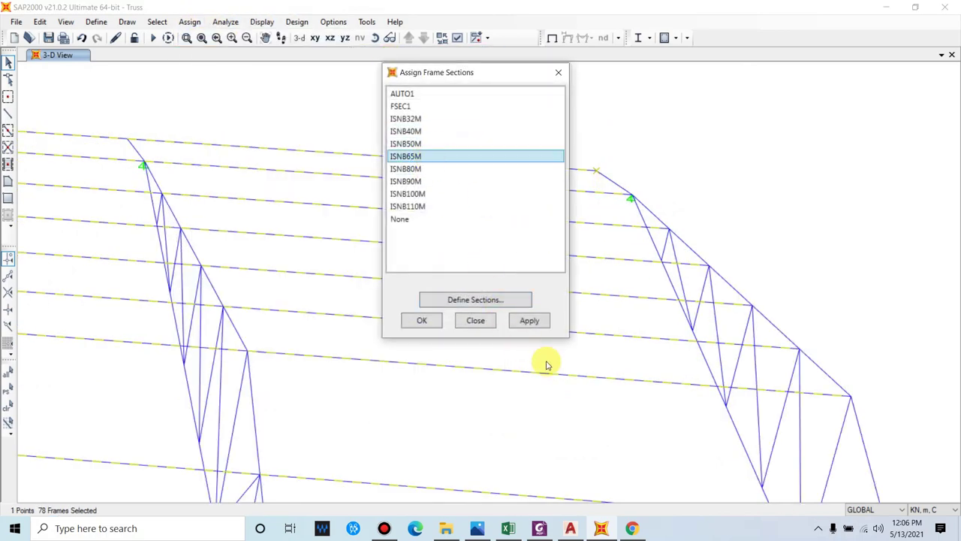
click(526, 318)
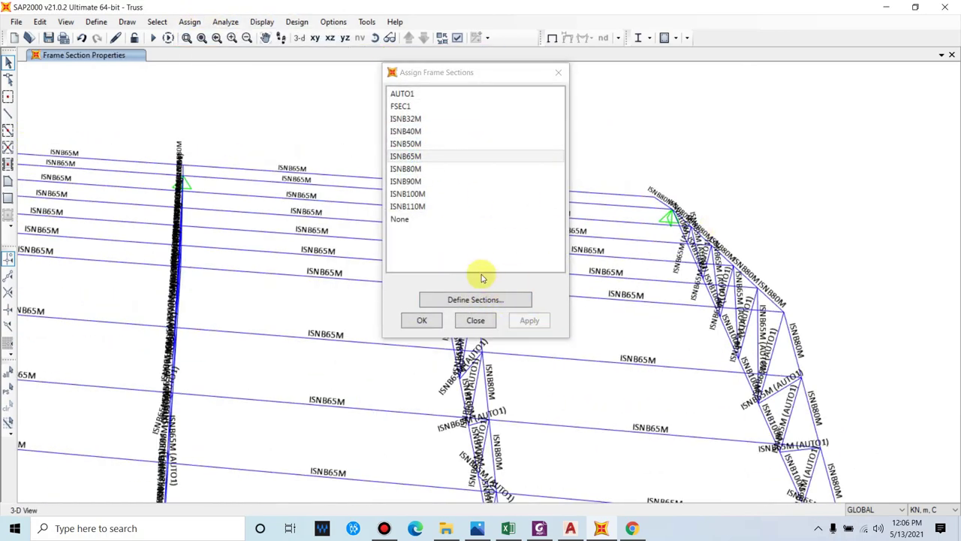
- Select the vertical and diagonal web members of every truss, working plane by plane through the X-Z elevations
scroll(279, 389, down, 5)
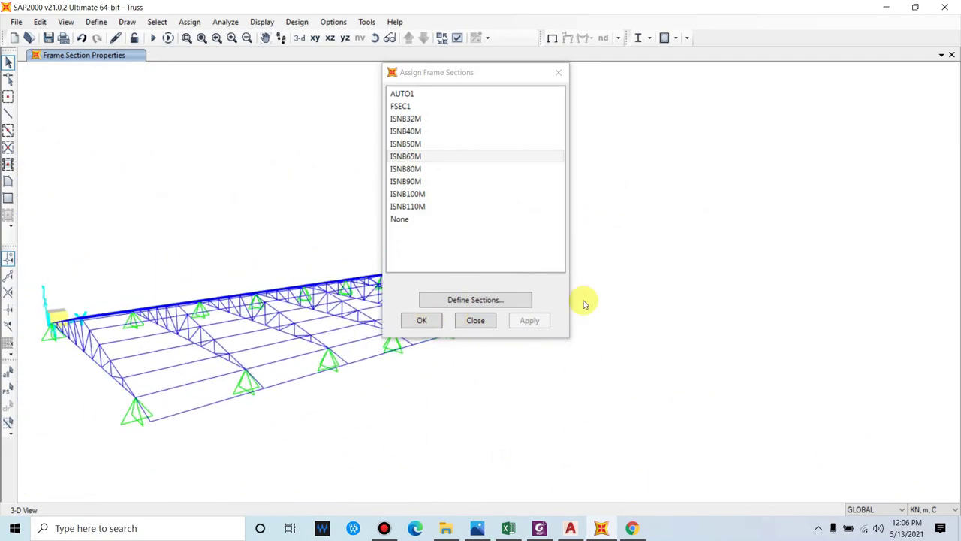
drag(436, 71, 716, 106)
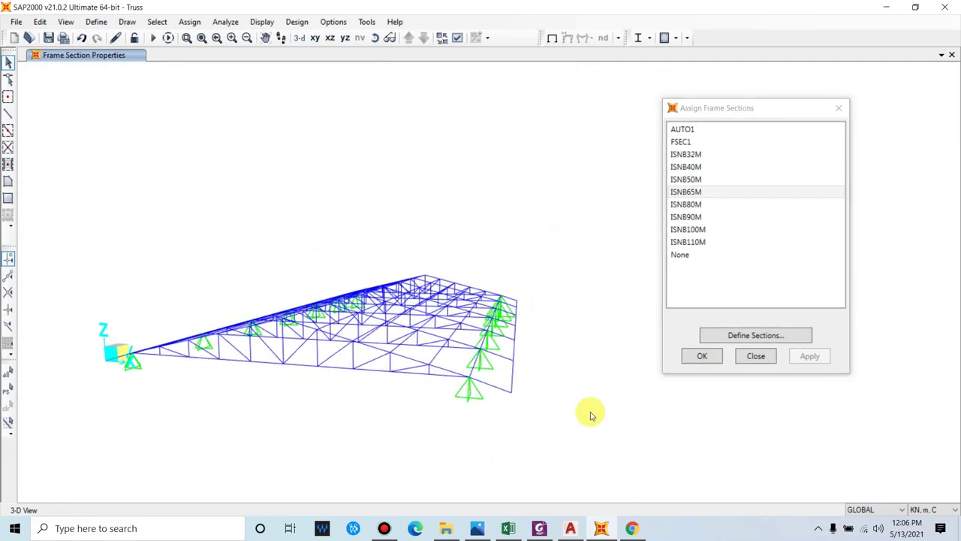
scroll(434, 393, up, 3)
click(552, 38)
click(330, 38)
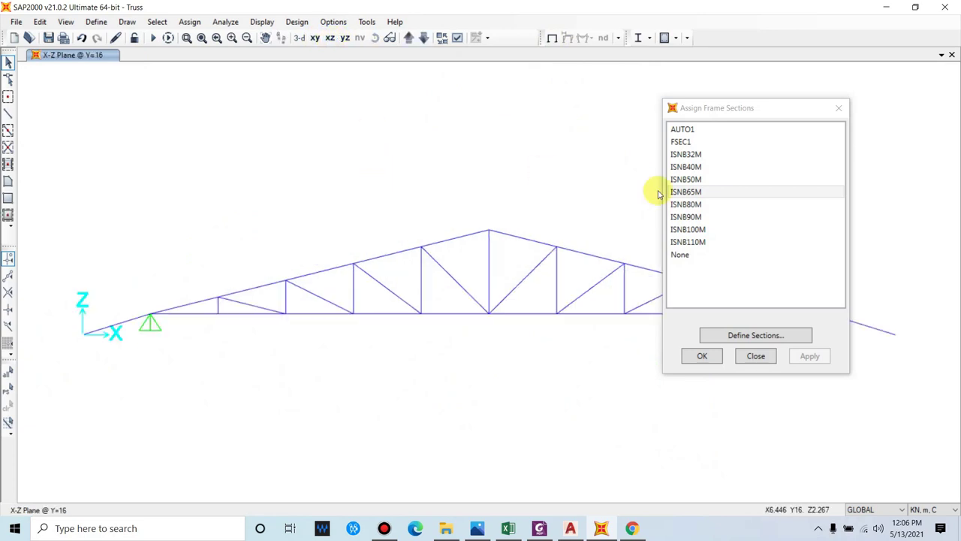
drag(665, 302, 114, 308)
click(408, 37)
drag(665, 307, 108, 311)
click(424, 38)
drag(666, 308, 123, 307)
click(298, 38)
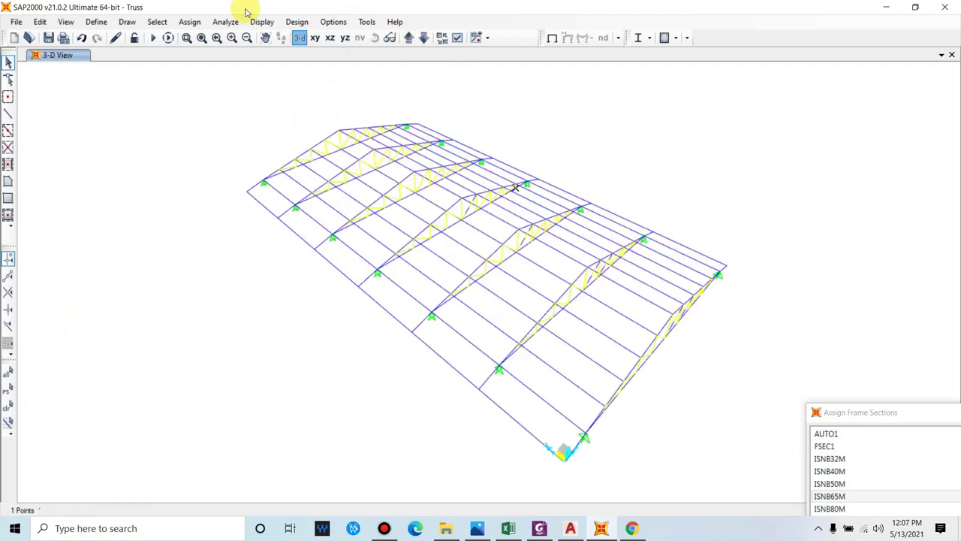
- Assign the ISNB40M frame section to the selected web members
click(192, 22)
mouse_move(207, 52)
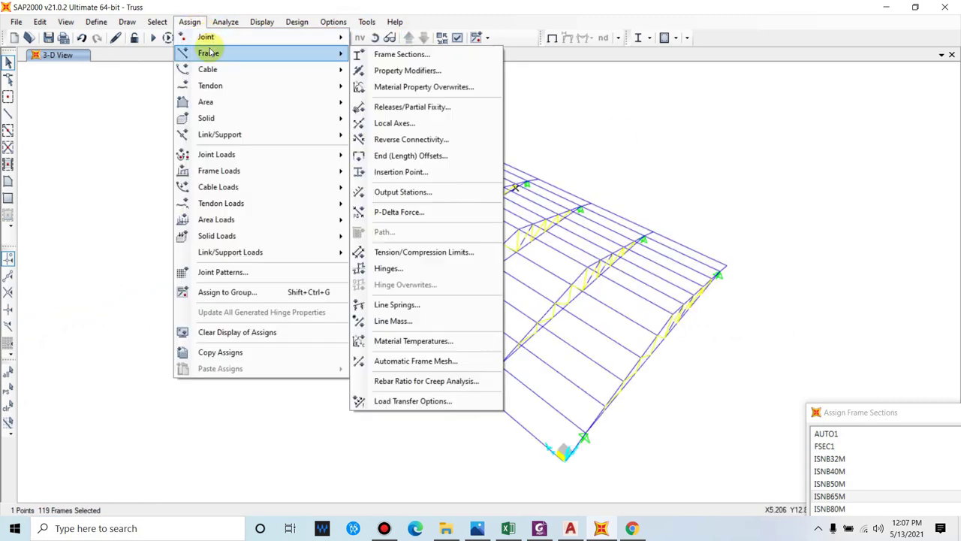
click(401, 55)
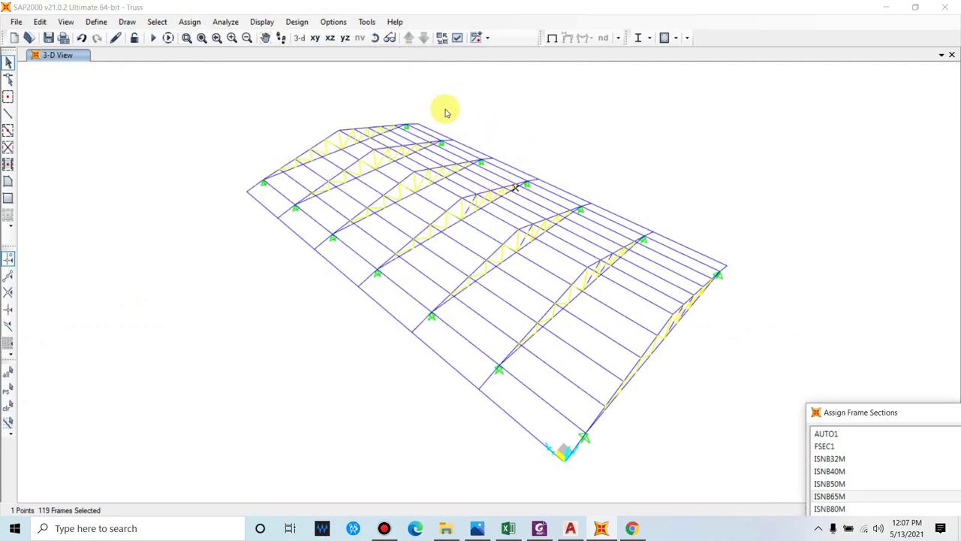
drag(857, 412, 742, 135)
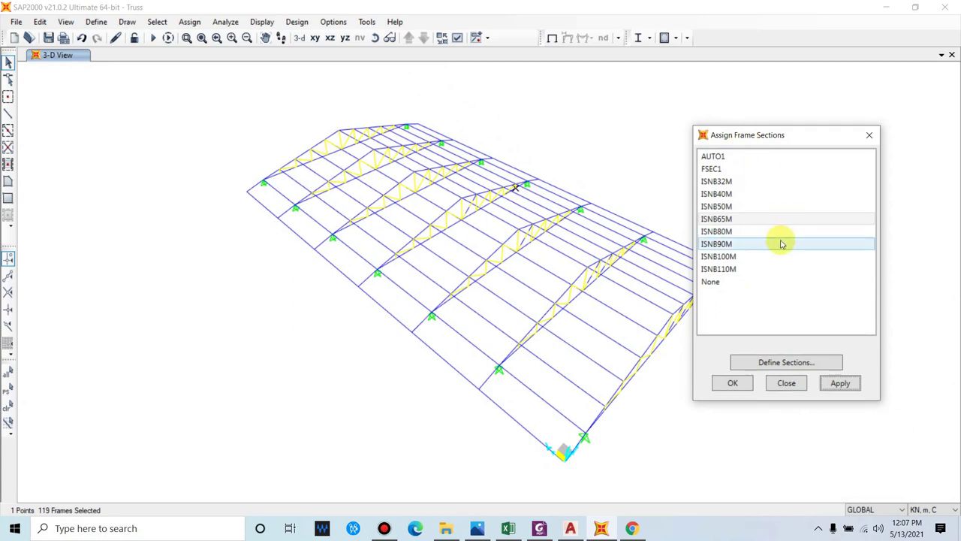
click(729, 194)
click(841, 383)
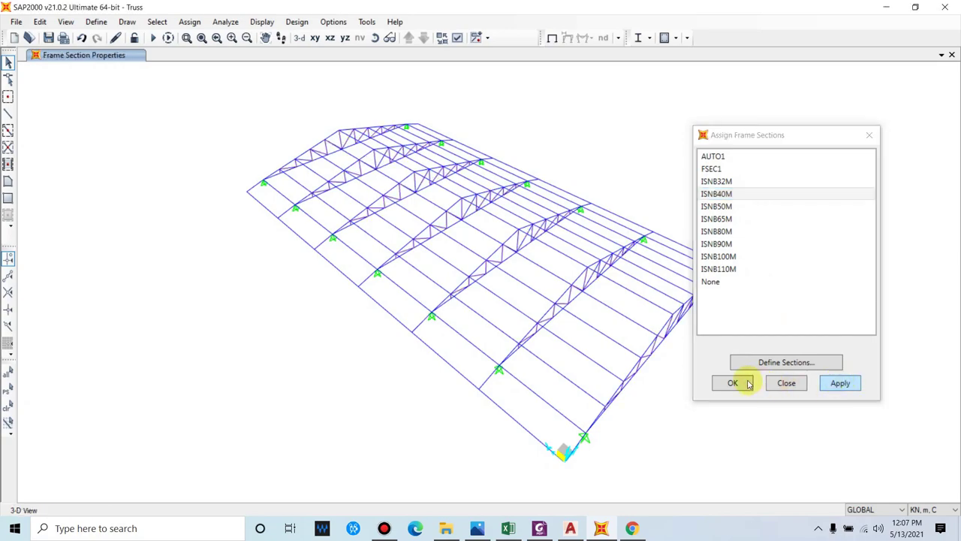
click(733, 383)
- Run the analysis for all load cases and start the steel design check of the structure
shift+middle_drag(263, 334, 950, 365)
click(153, 38)
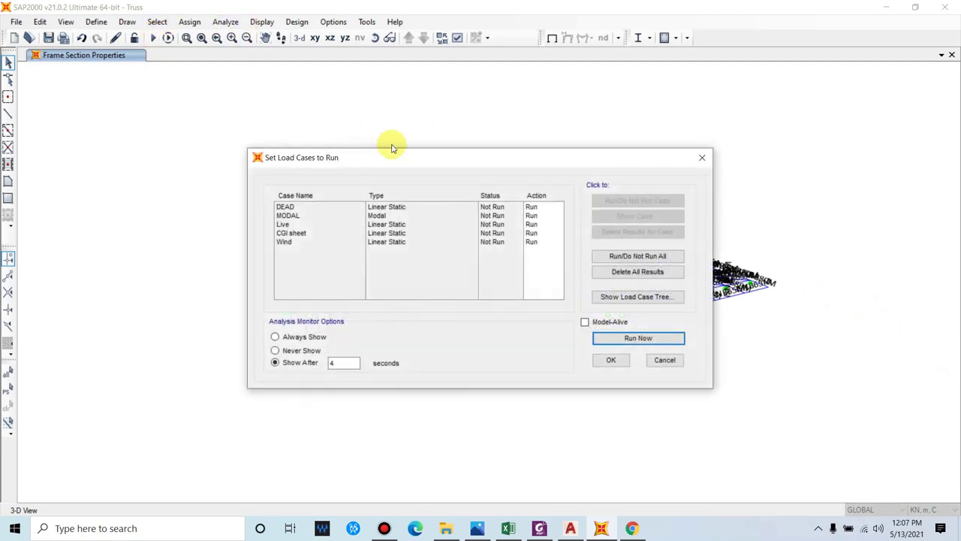
click(638, 337)
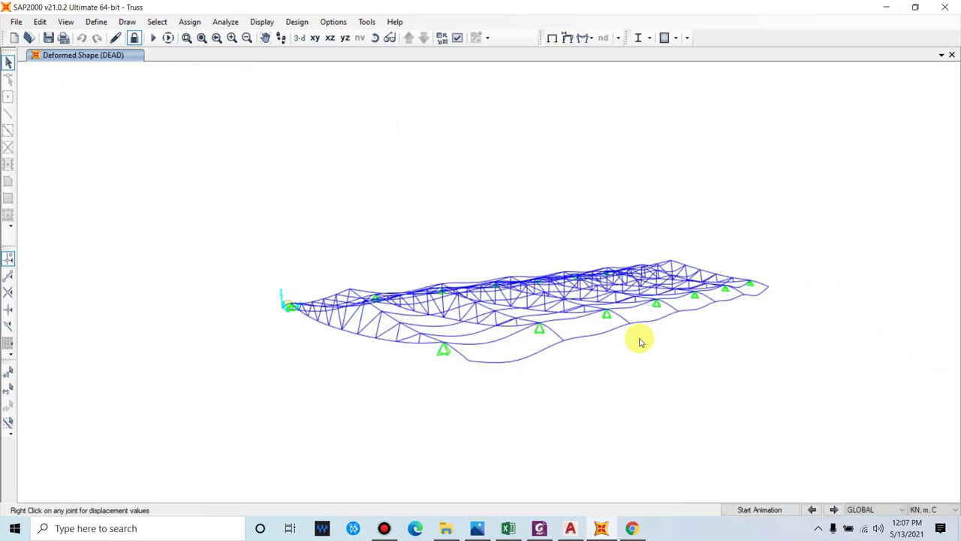
click(637, 40)
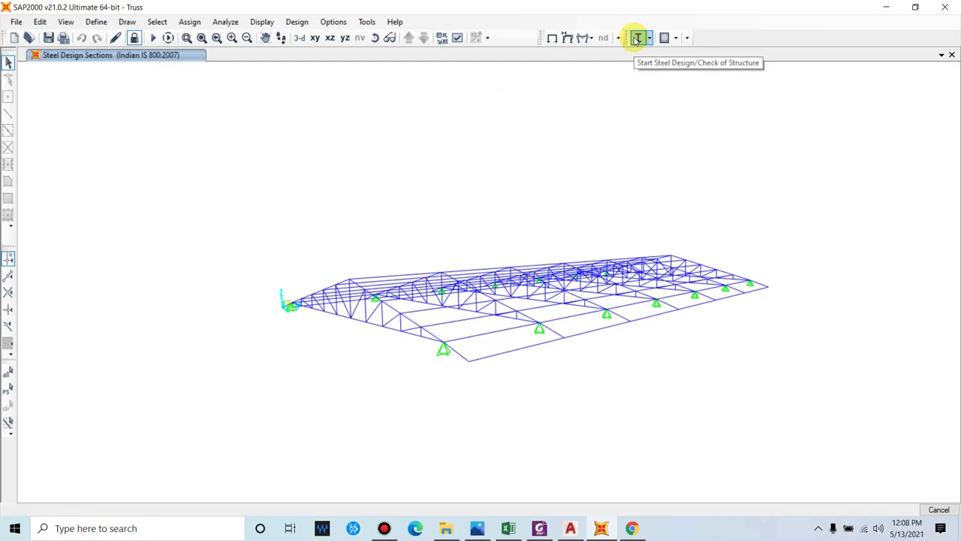
- Examine the steel design sections and P-M interaction ratios of the members across the whole roof
middle_drag(337, 229, 697, 264)
scroll(676, 248, up, 5)
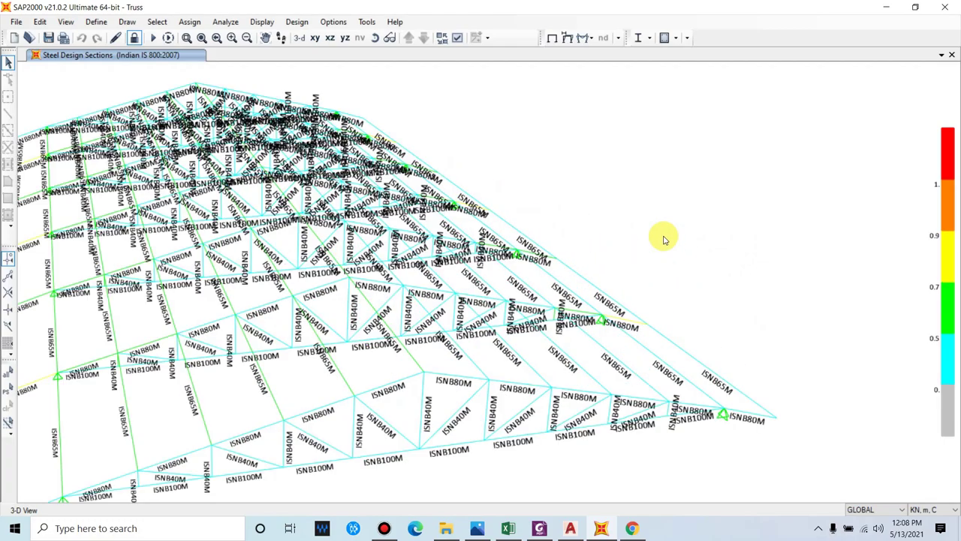
scroll(607, 225, down, 4)
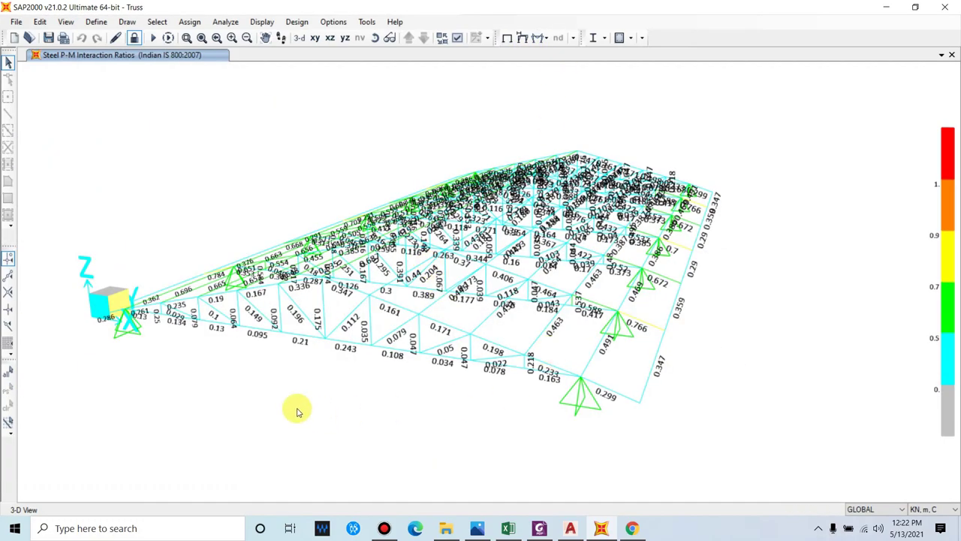
middle_drag(295, 408, 22, 362)
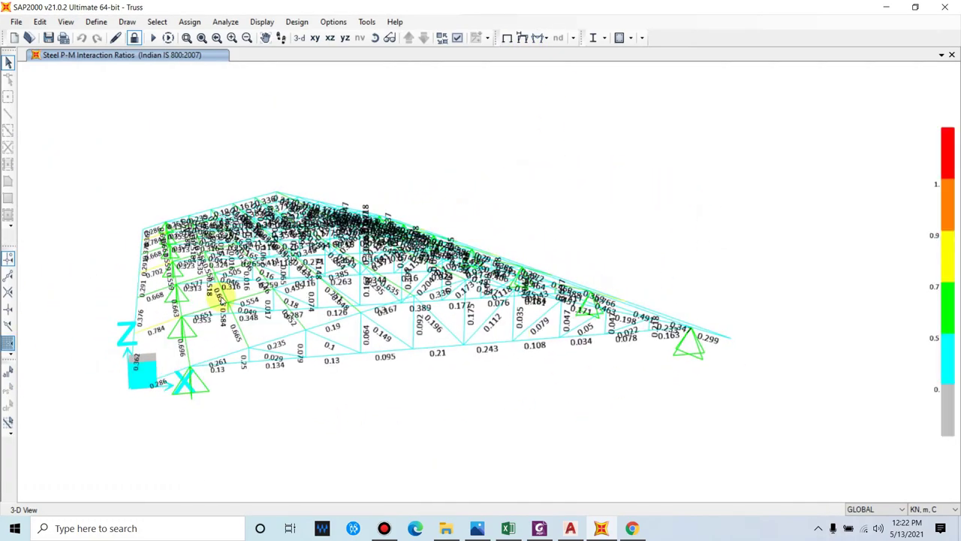
middle_drag(451, 326, 128, 253)
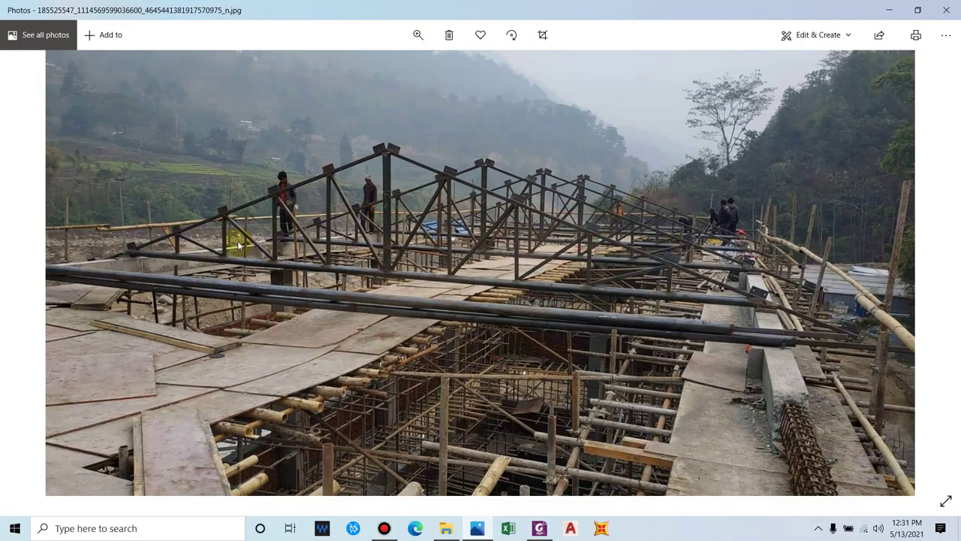
- In the Photos app, examine the ridge joints and purlin cleats in the site photo of the erected trusses
key(Right)
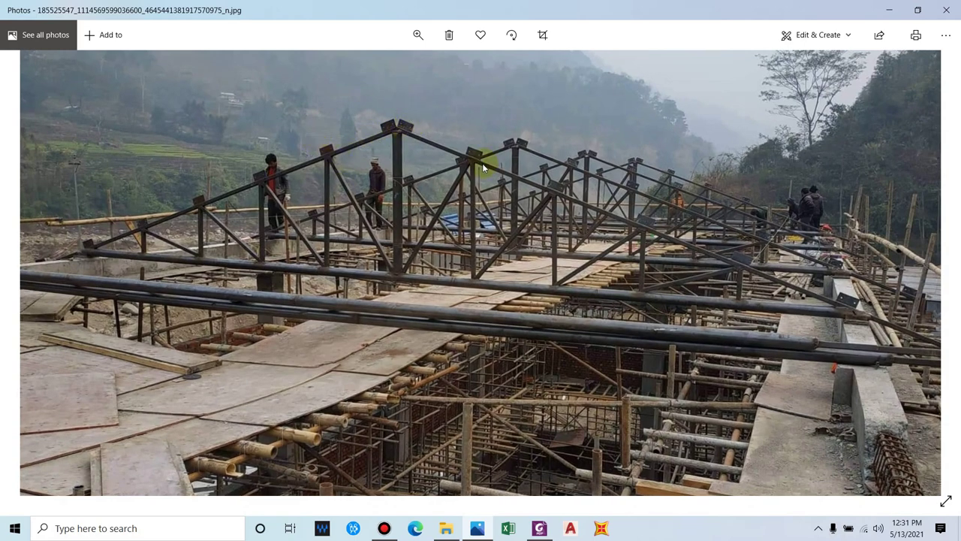
ctrl+scroll(538, 158, up, 1)
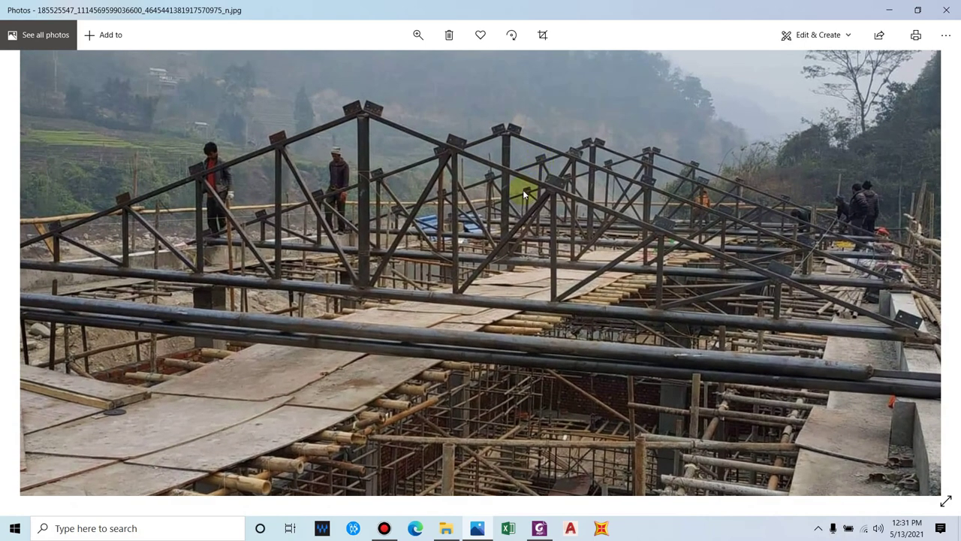
ctrl+scroll(380, 106, up, 1)
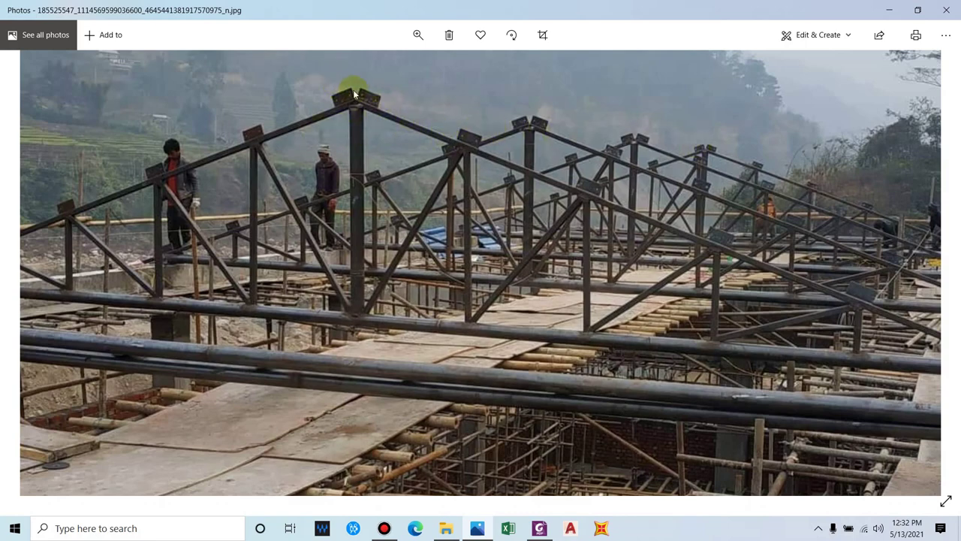
scroll(404, 138, down, 5)
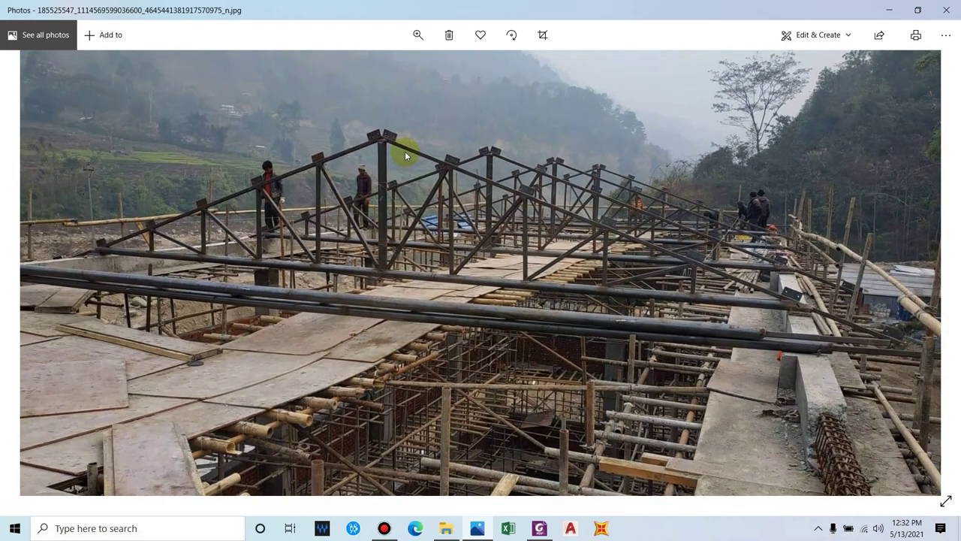
scroll(413, 173, up, 5)
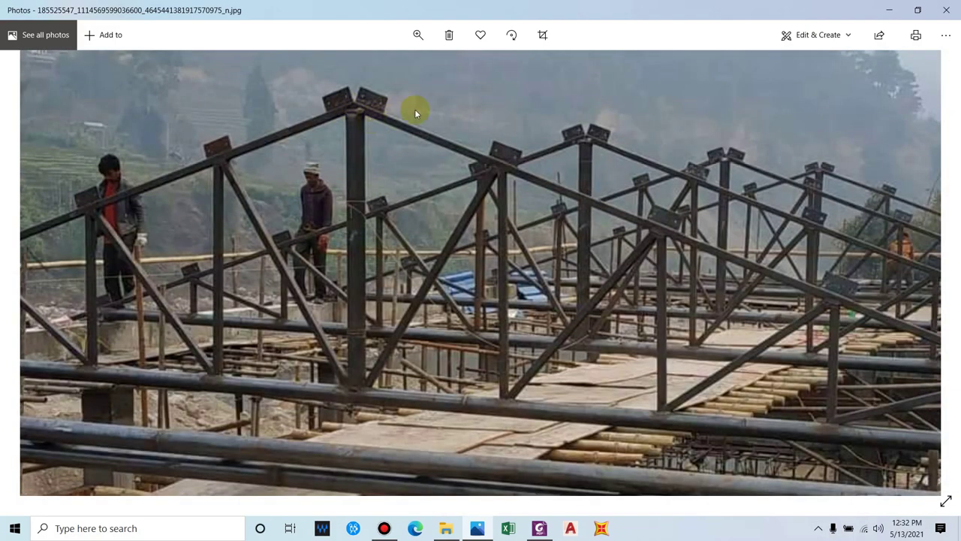
scroll(578, 180, down, 5)
- Bring up the interior photo of the completed roof and examine the truss ridge and purlin connections
key(Right)
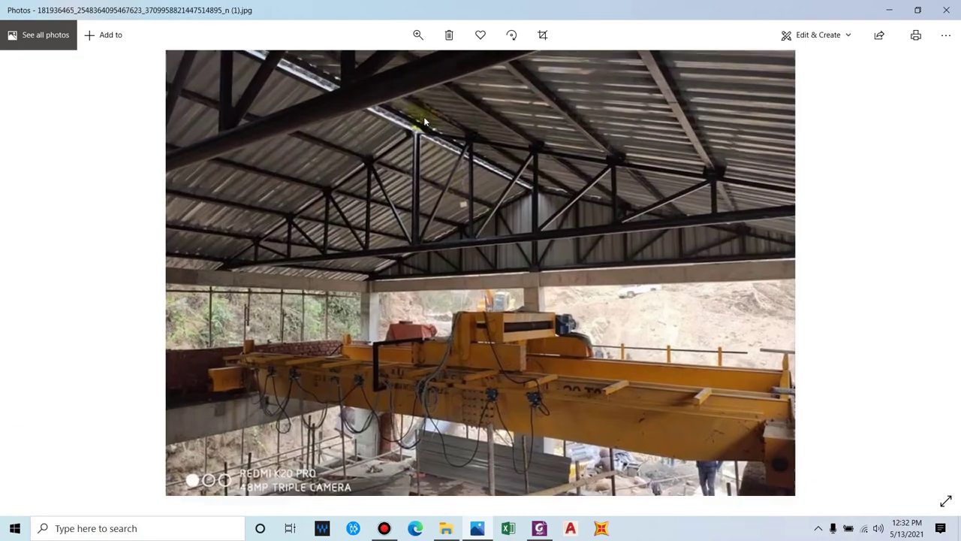
scroll(423, 120, up, 5)
drag(549, 178, 641, 259)
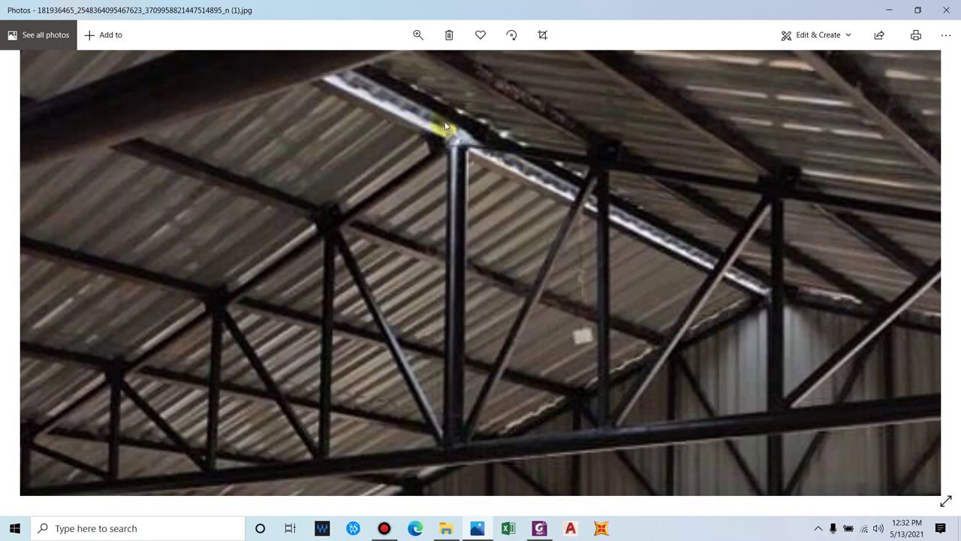
scroll(414, 105, down, 5)
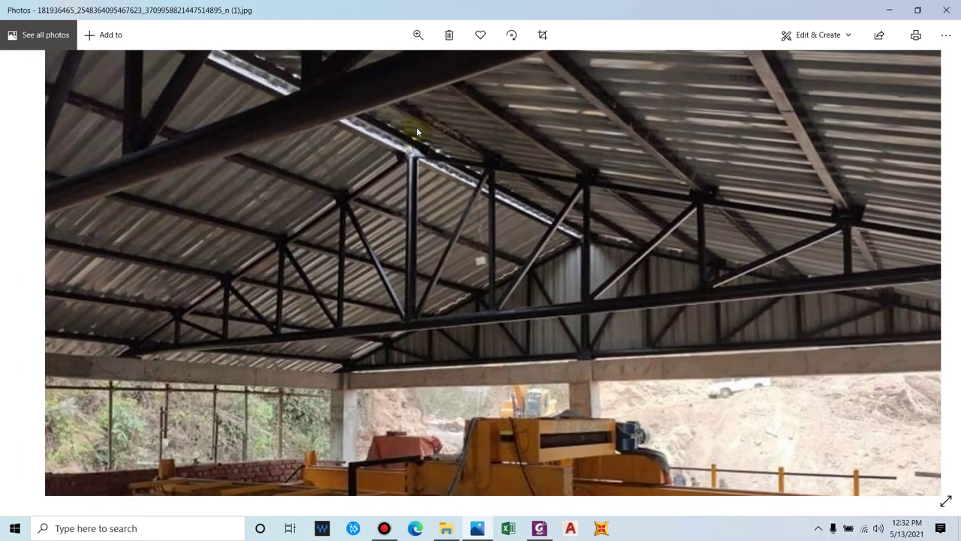
scroll(232, 276, up, 3)
scroll(231, 276, down, 3)
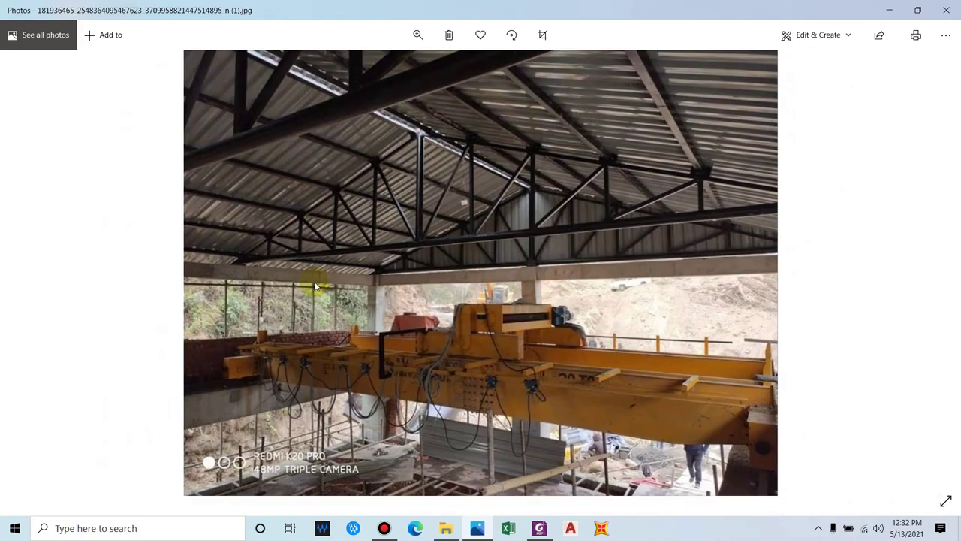
- Return to the site photo of the erected trusses and examine their eave ends and supports up close
key(Right)
scroll(727, 322, up, 5)
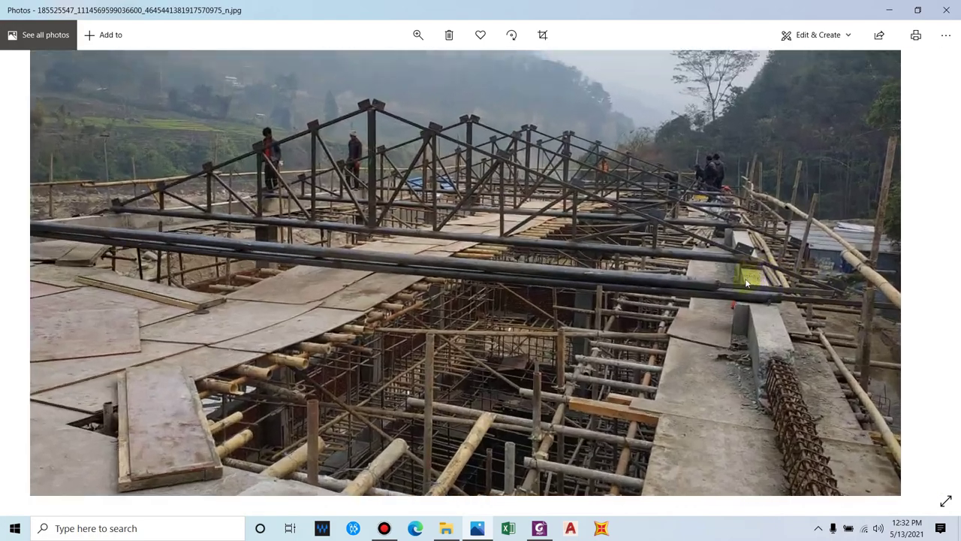
scroll(817, 356, up, 5)
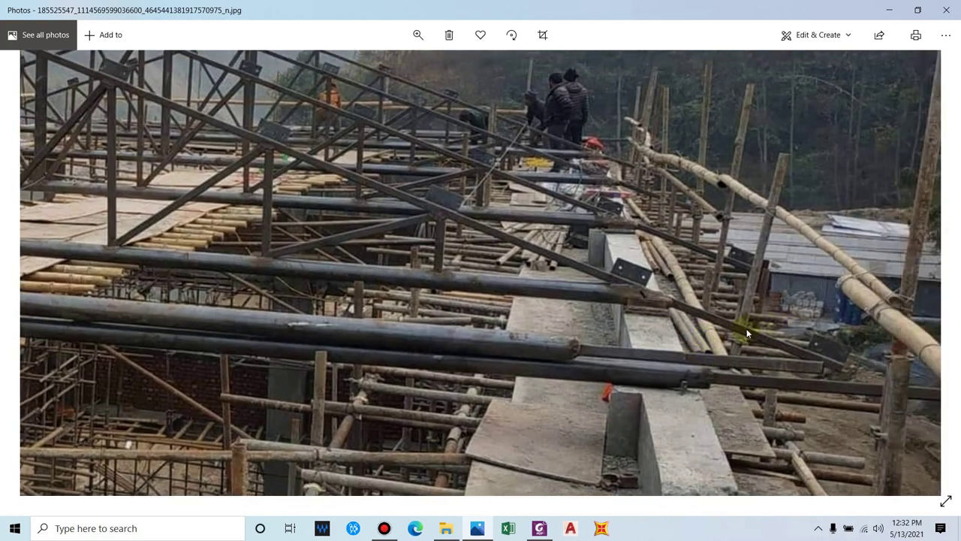